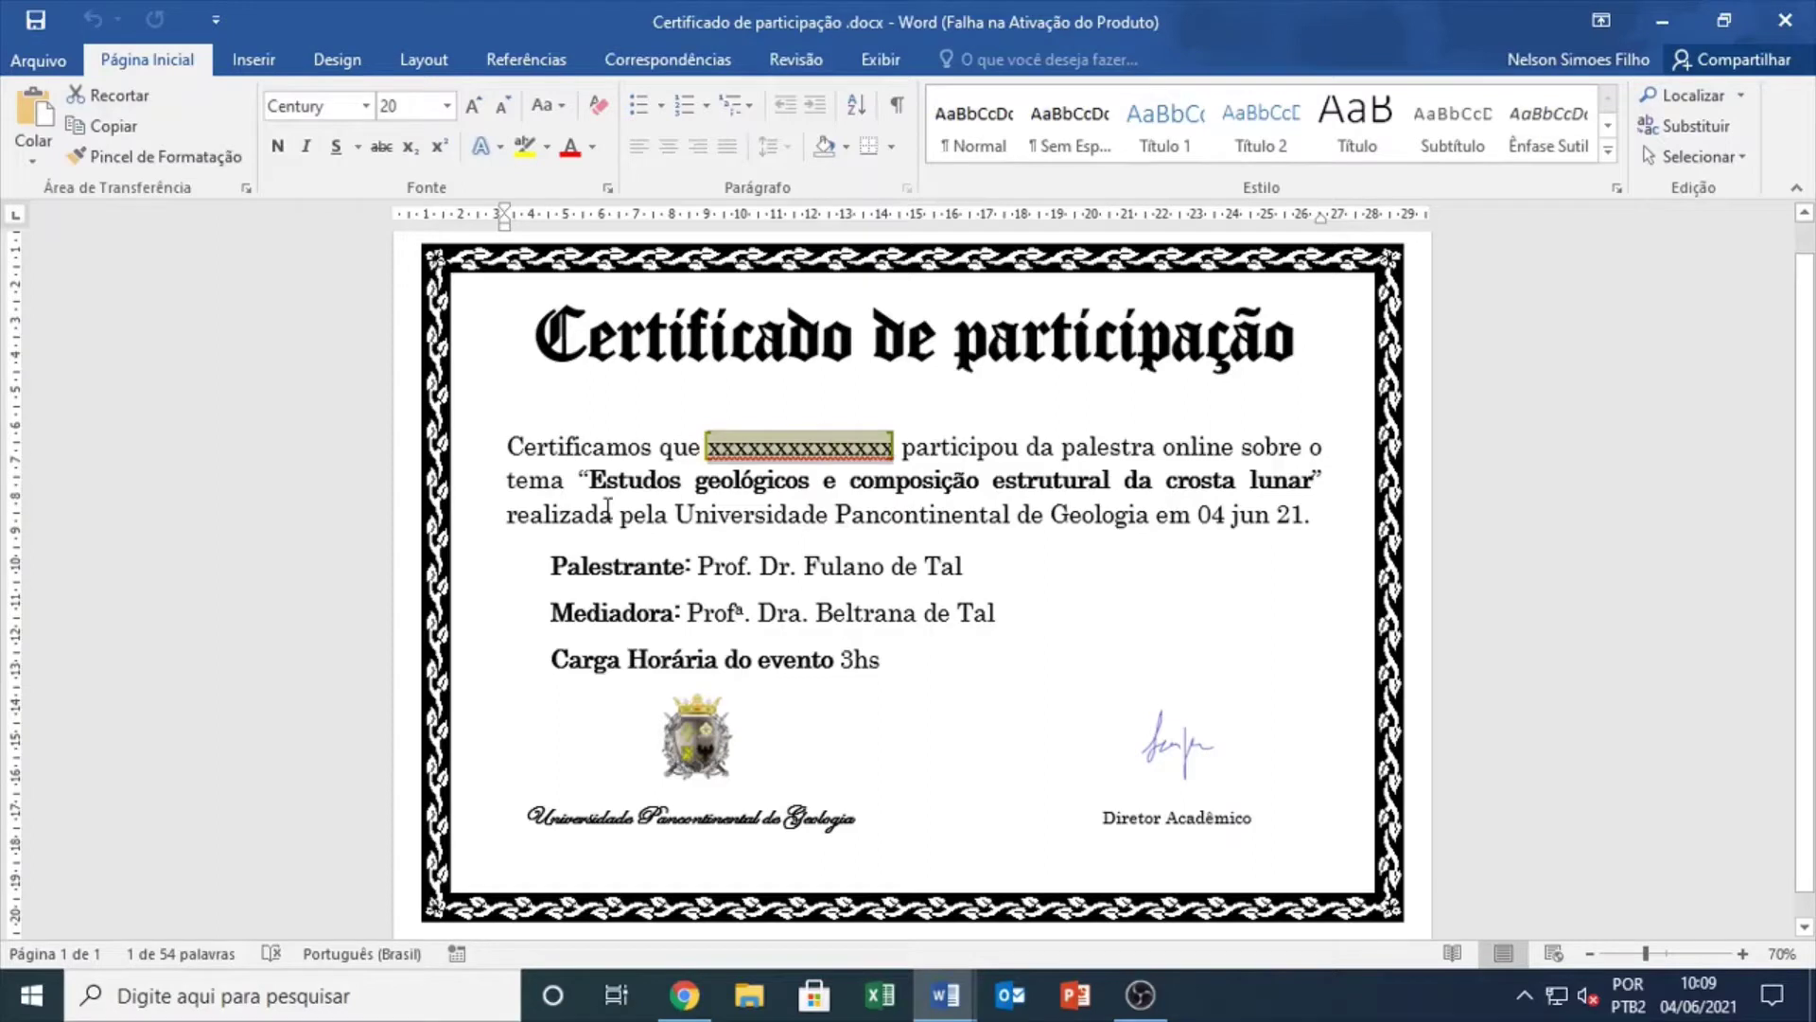
Select and then deselect the name placeholder in the current certificate
{"action": "left_click", "coordinate": [747, 454]}
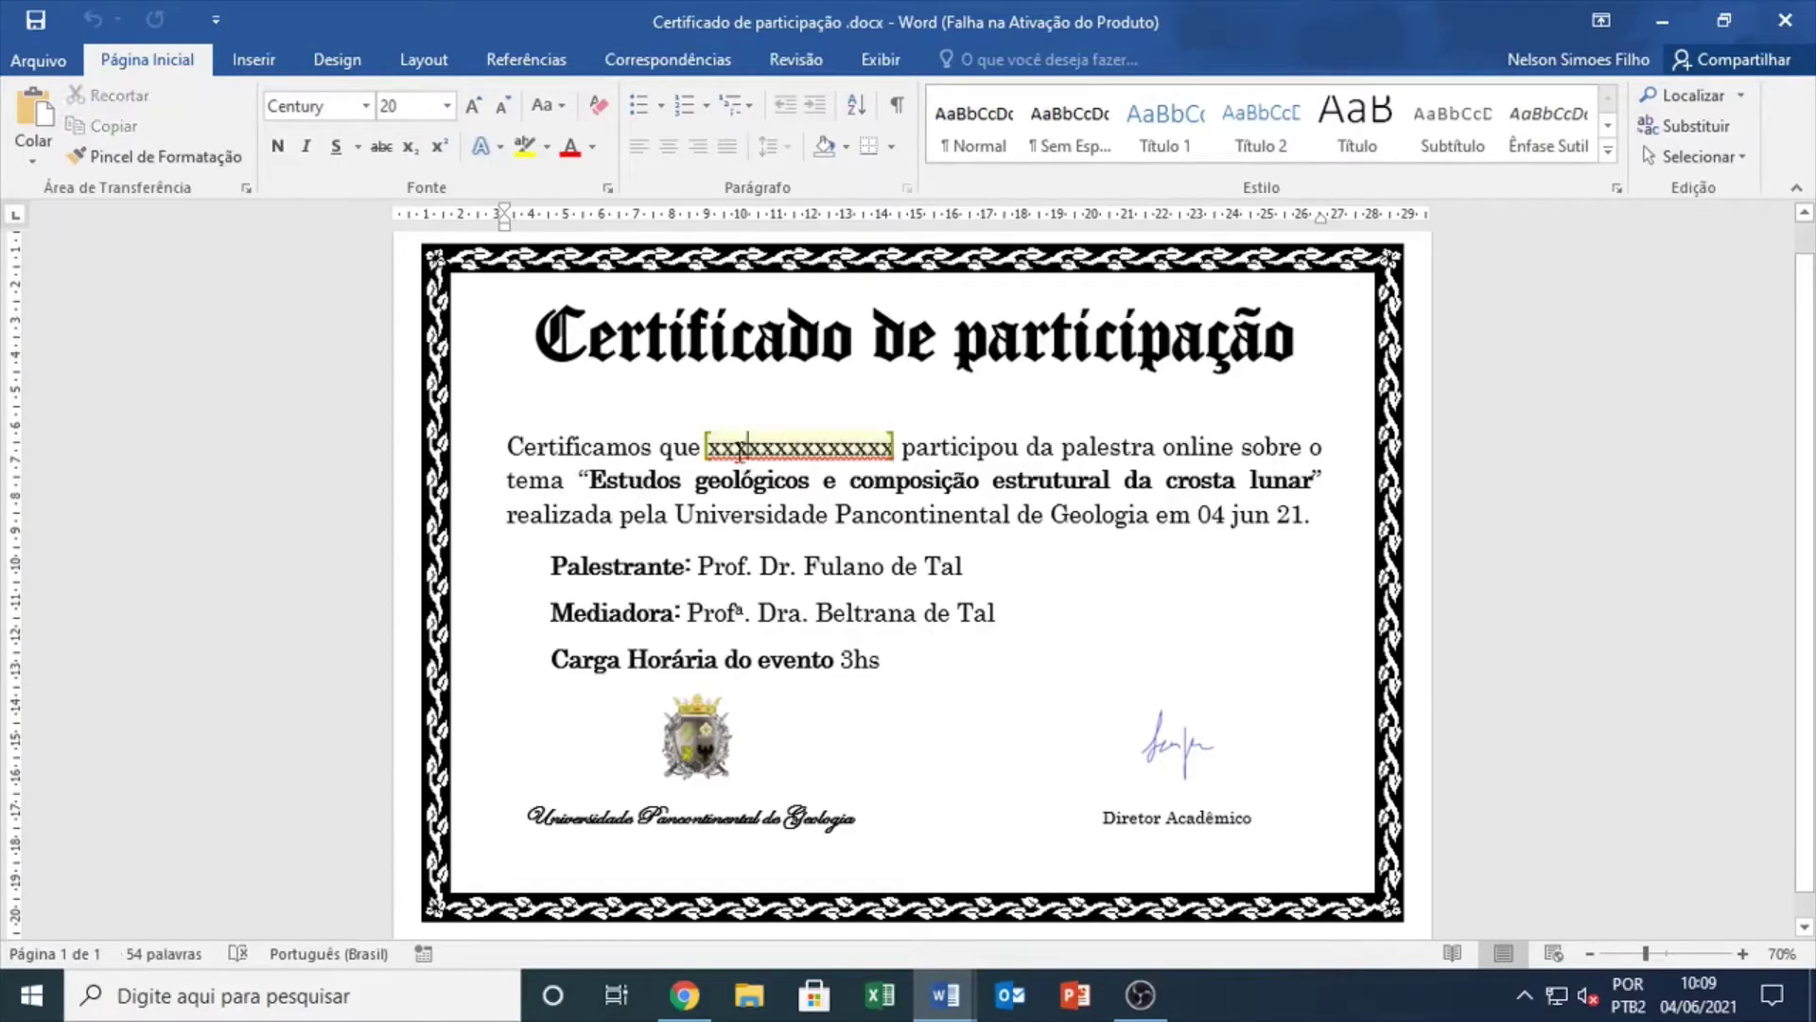
{"action": "left_click_drag", "start_coordinate": [710, 445], "coordinate": [895, 445]}
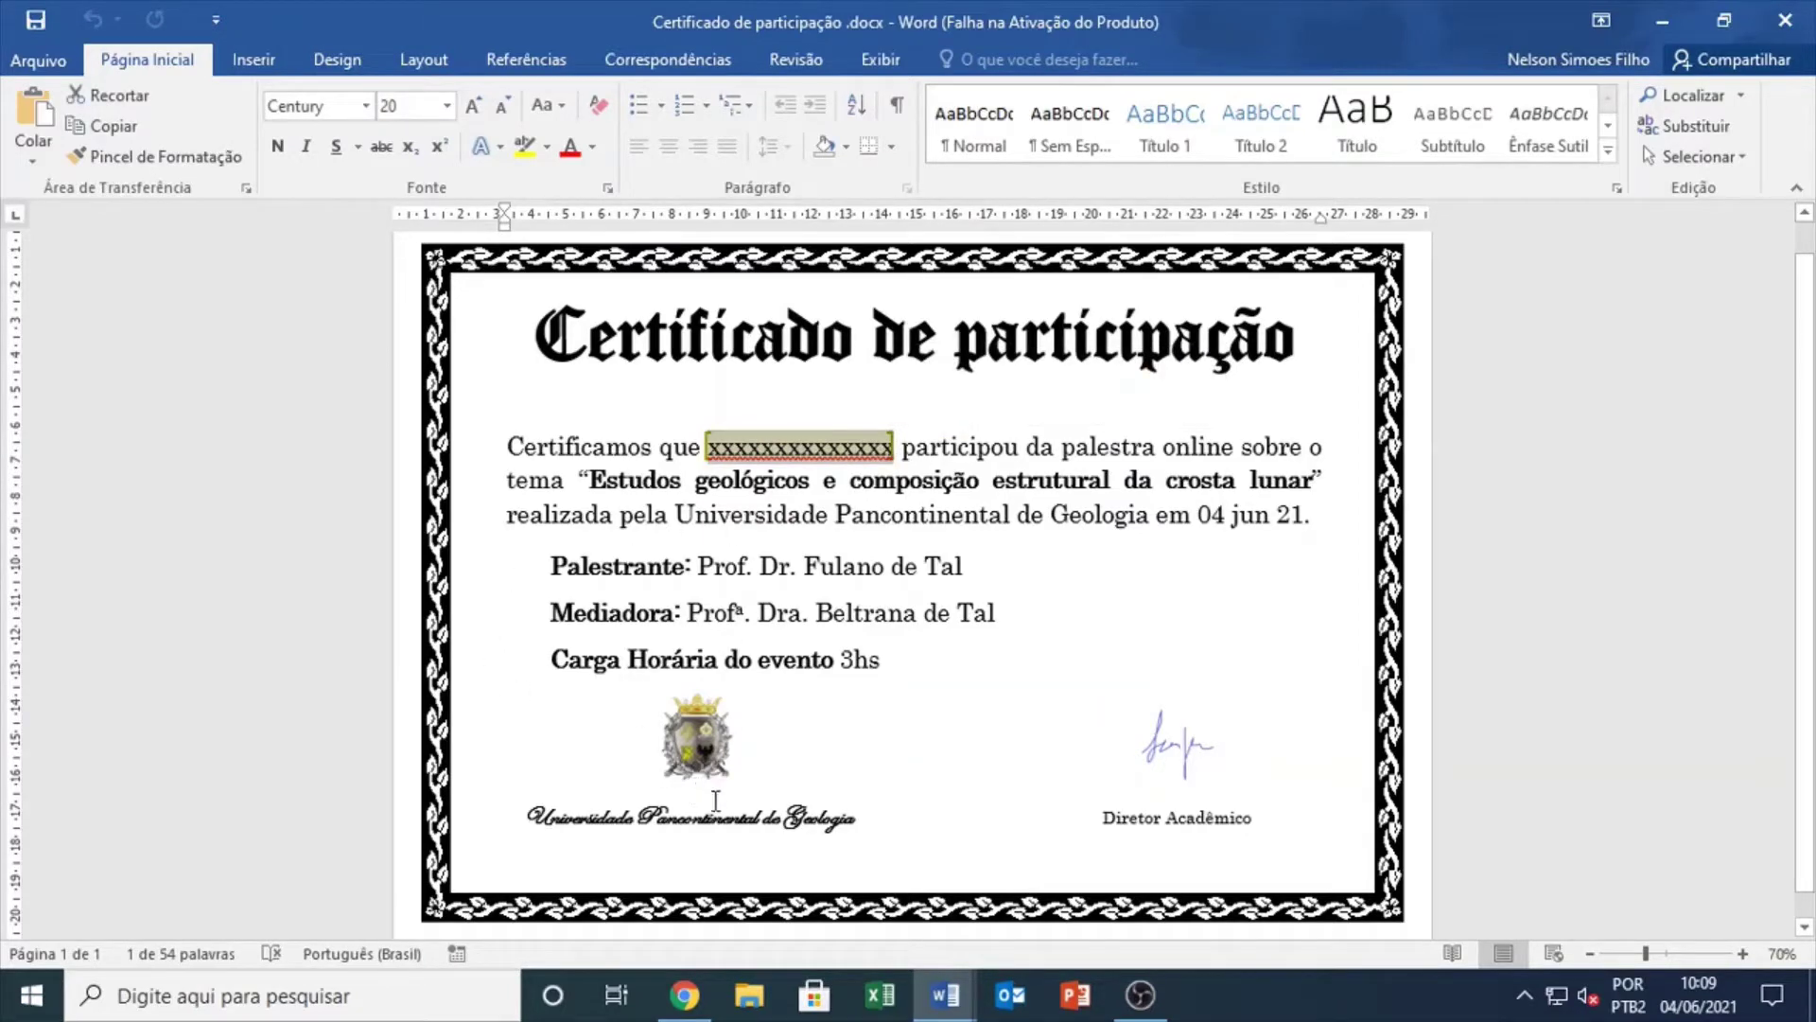
{"action": "left_click", "coordinate": [830, 544]}
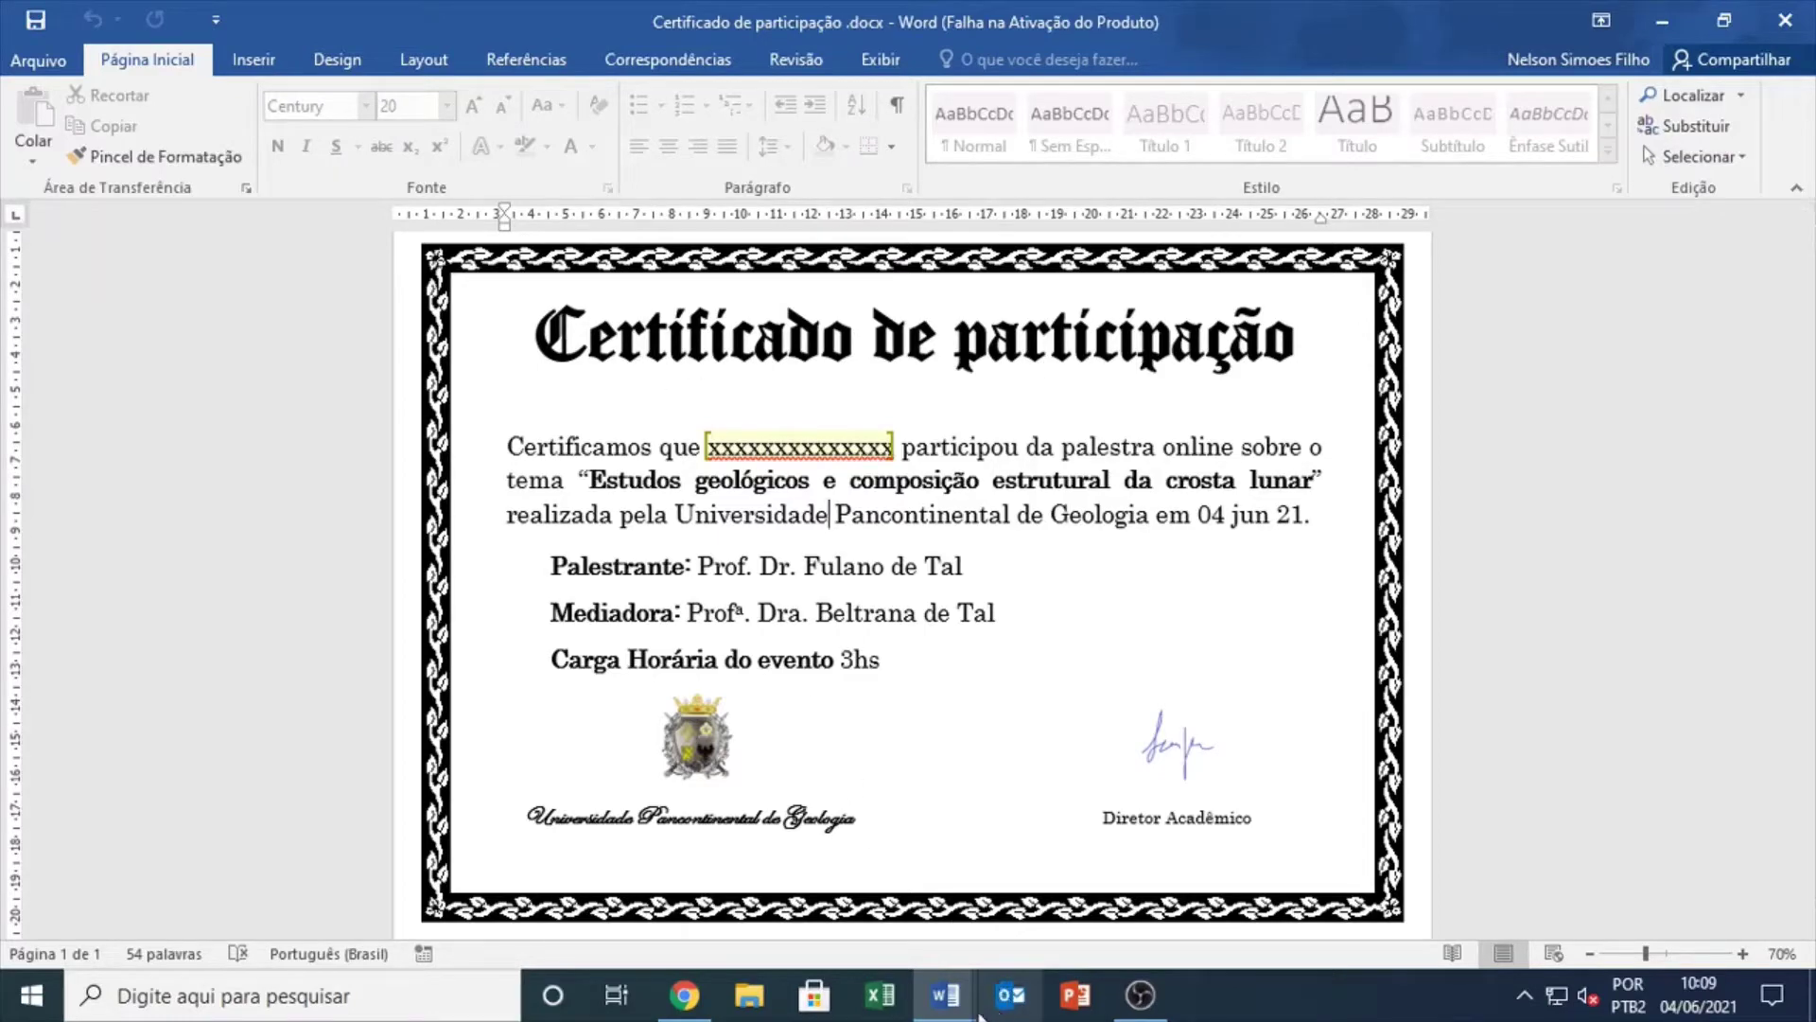
{"action": "mouse_move", "coordinate": [945, 996]}
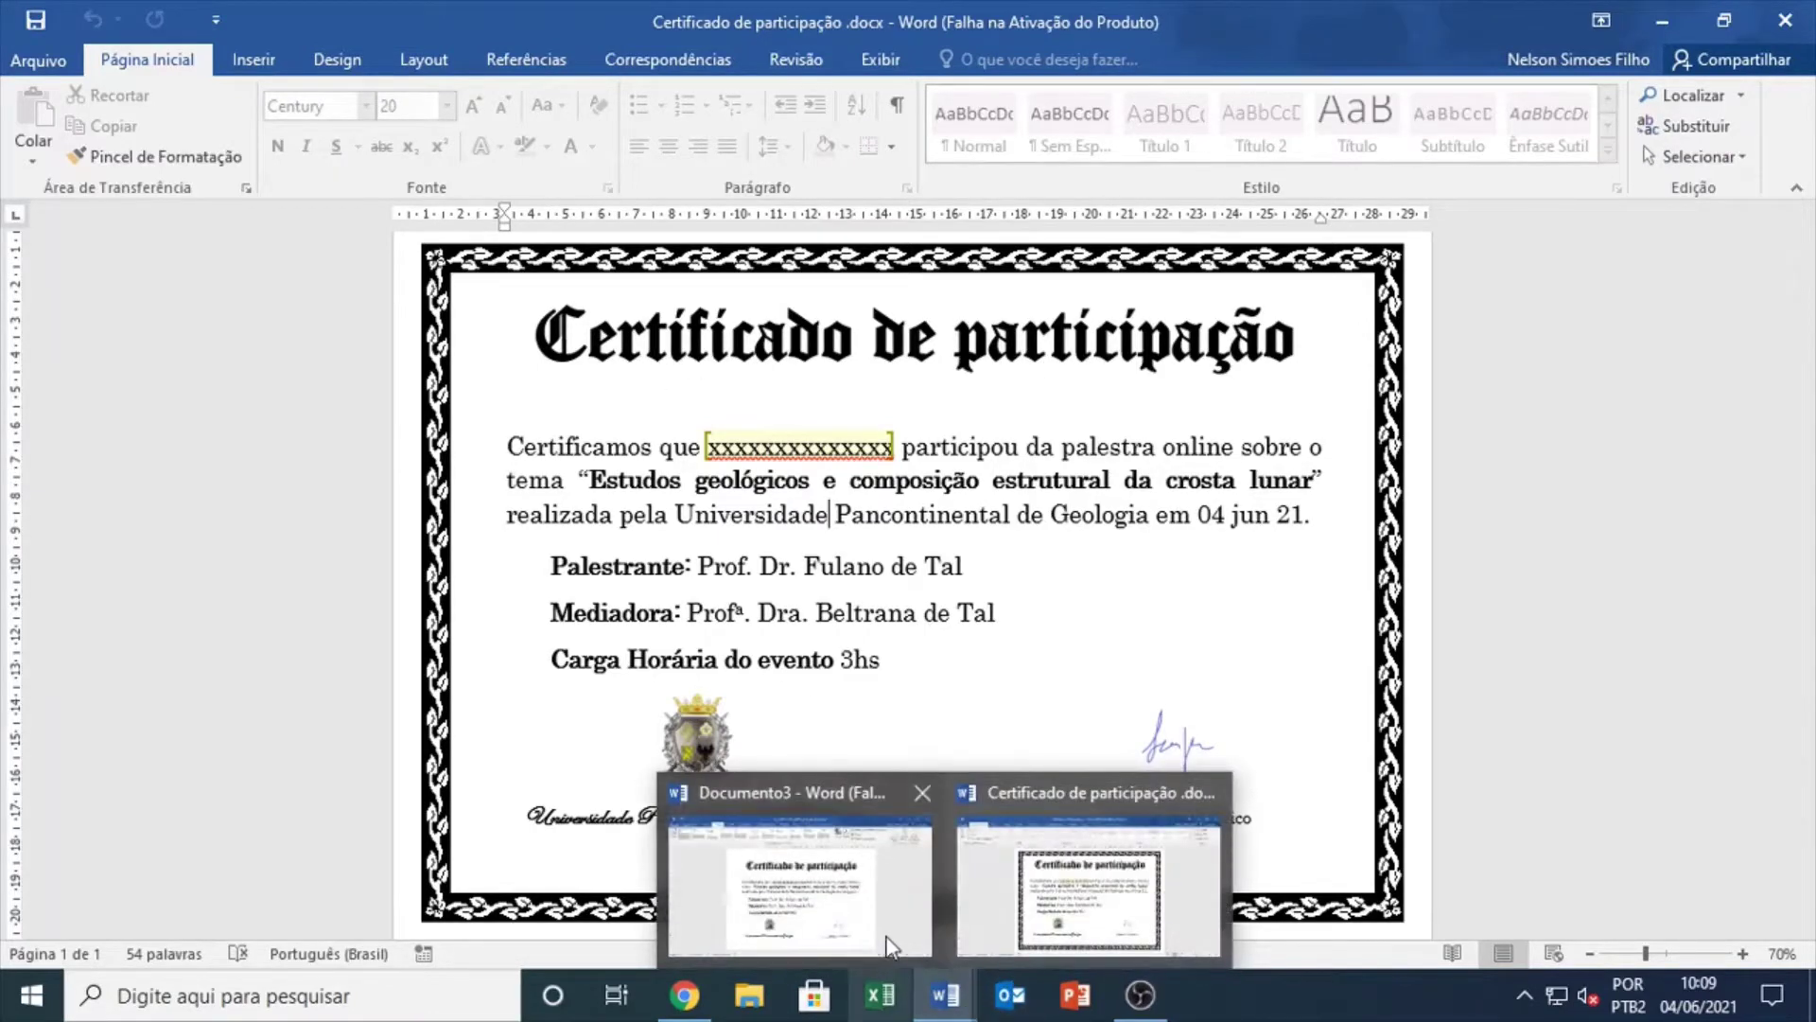
Switch to Documento3 and select everything from the title to the Diretor Acadêmico signature
{"action": "left_click", "coordinate": [889, 921]}
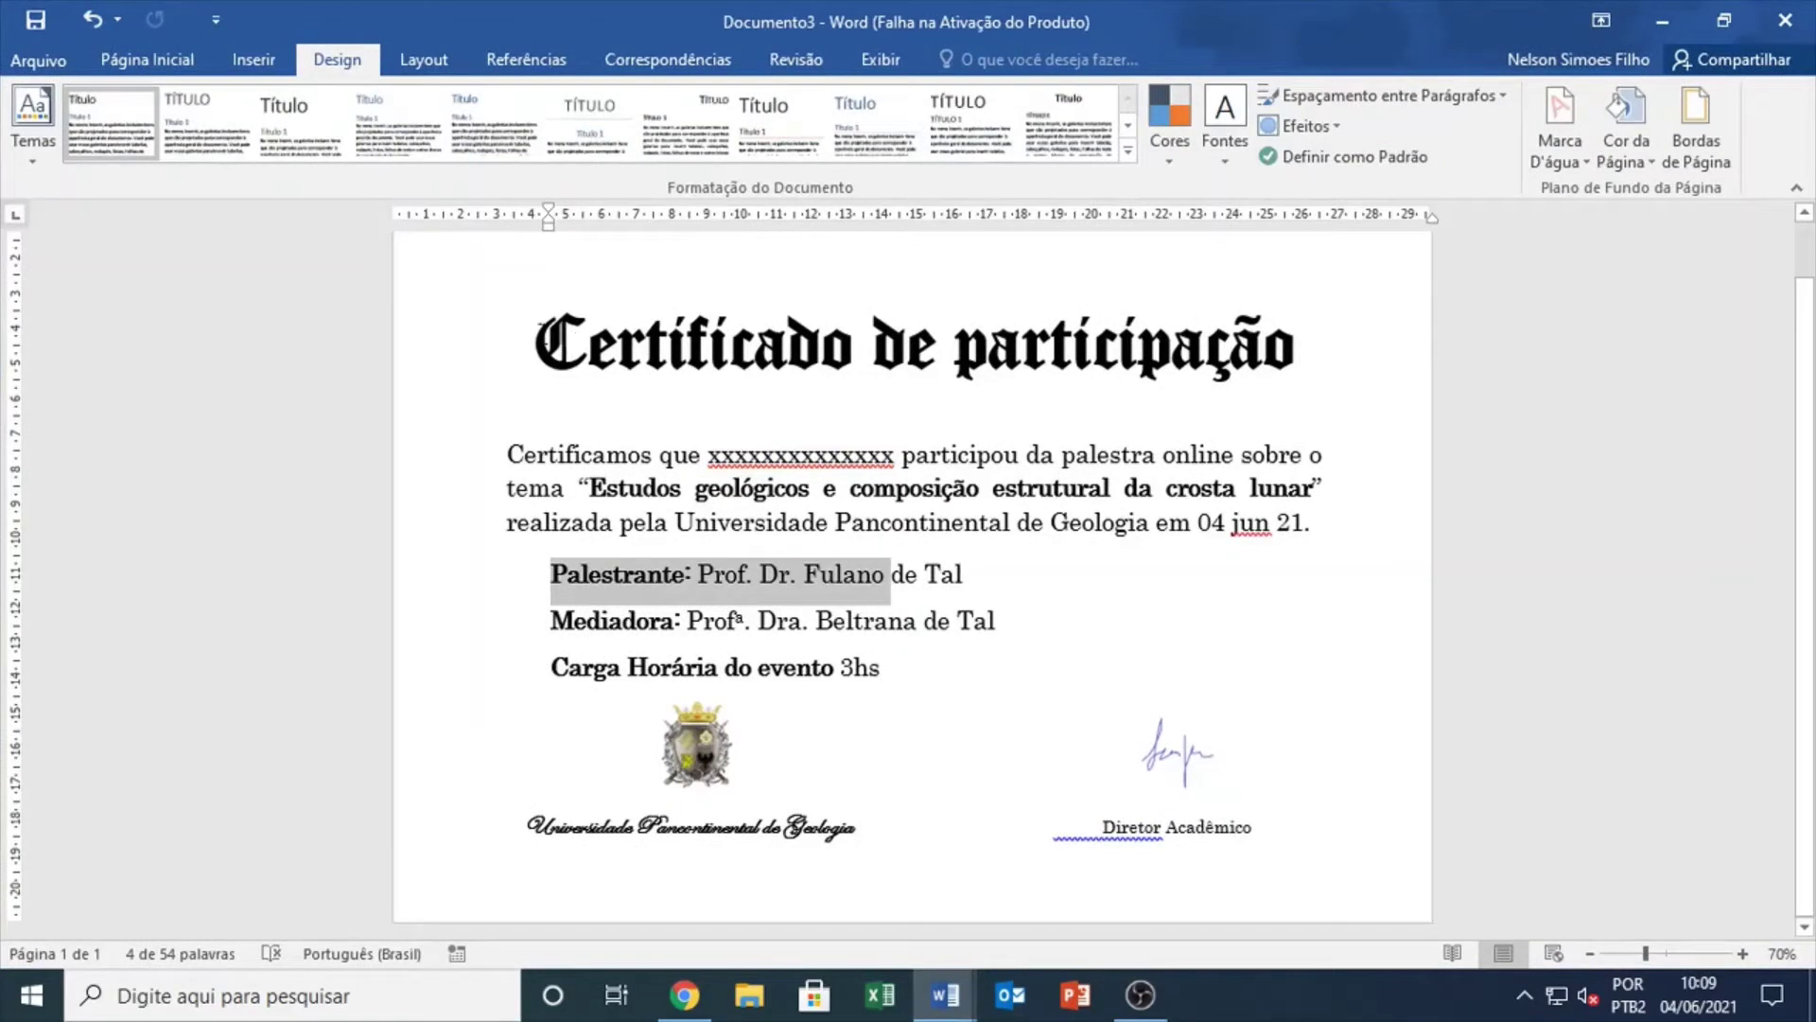
{"action": "left_click_drag", "start_coordinate": [532, 345], "coordinate": [620, 346]}
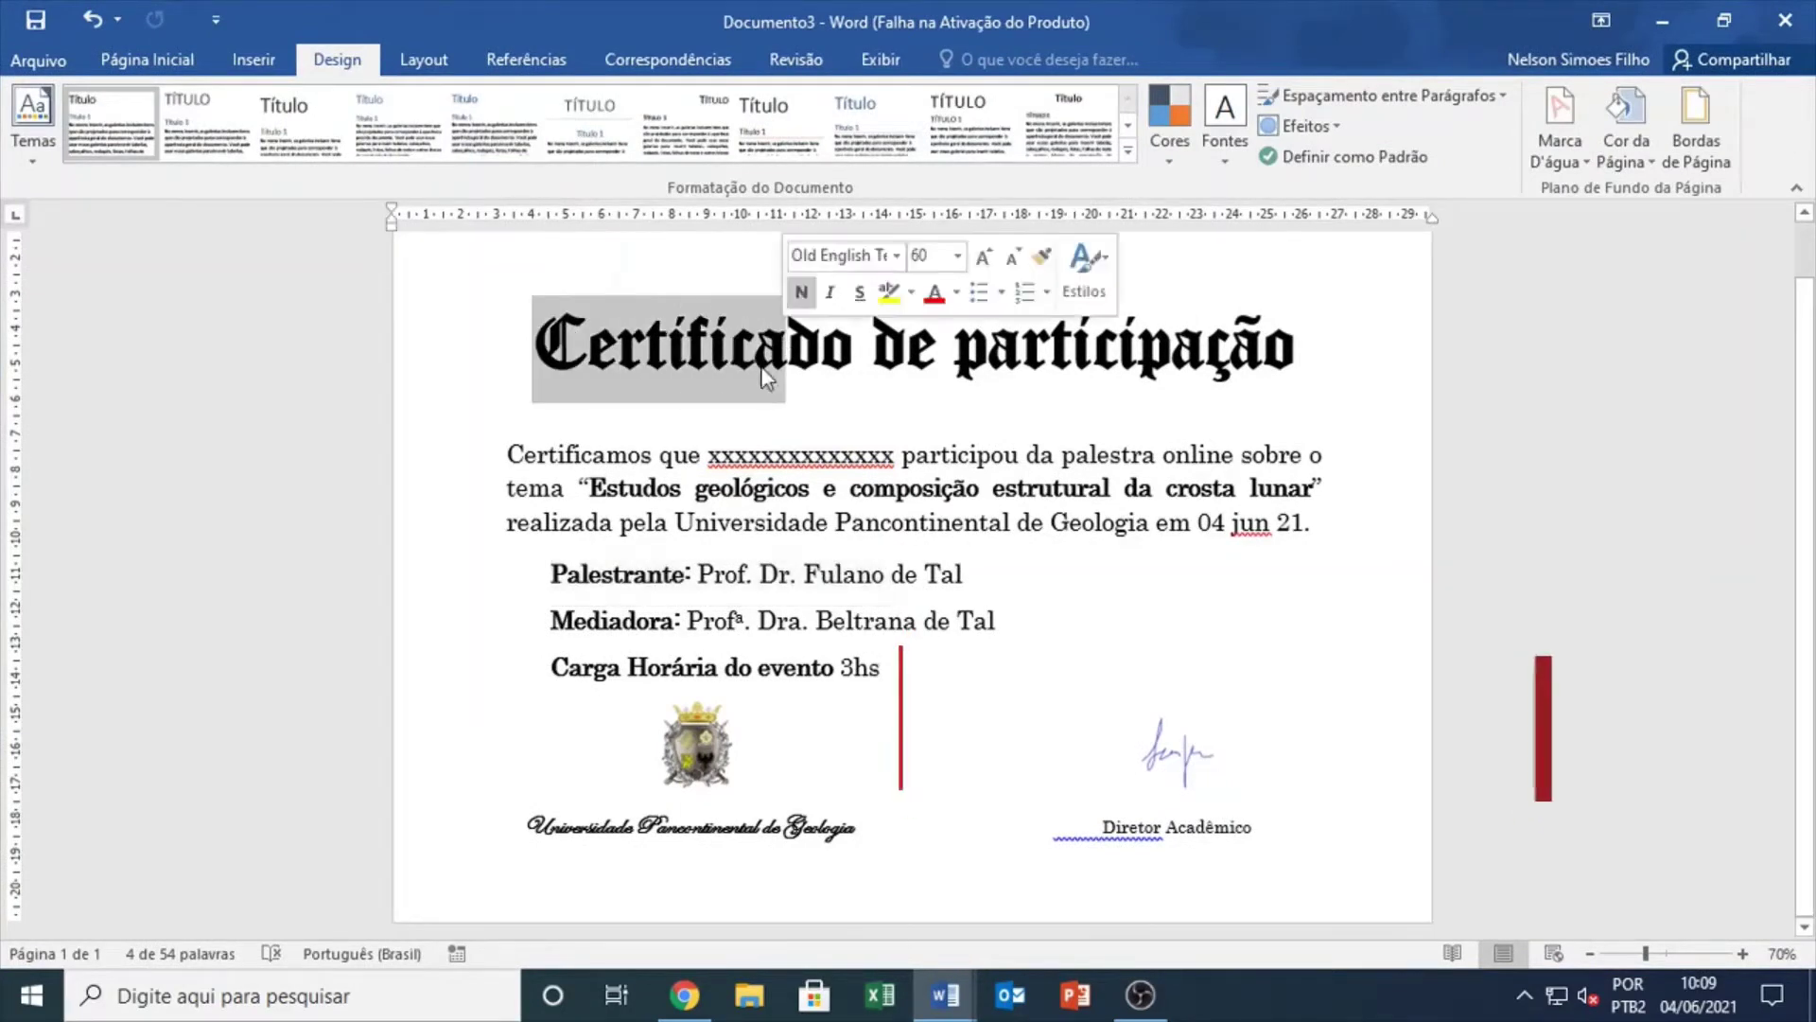
{"action": "left_click", "coordinate": [687, 454]}
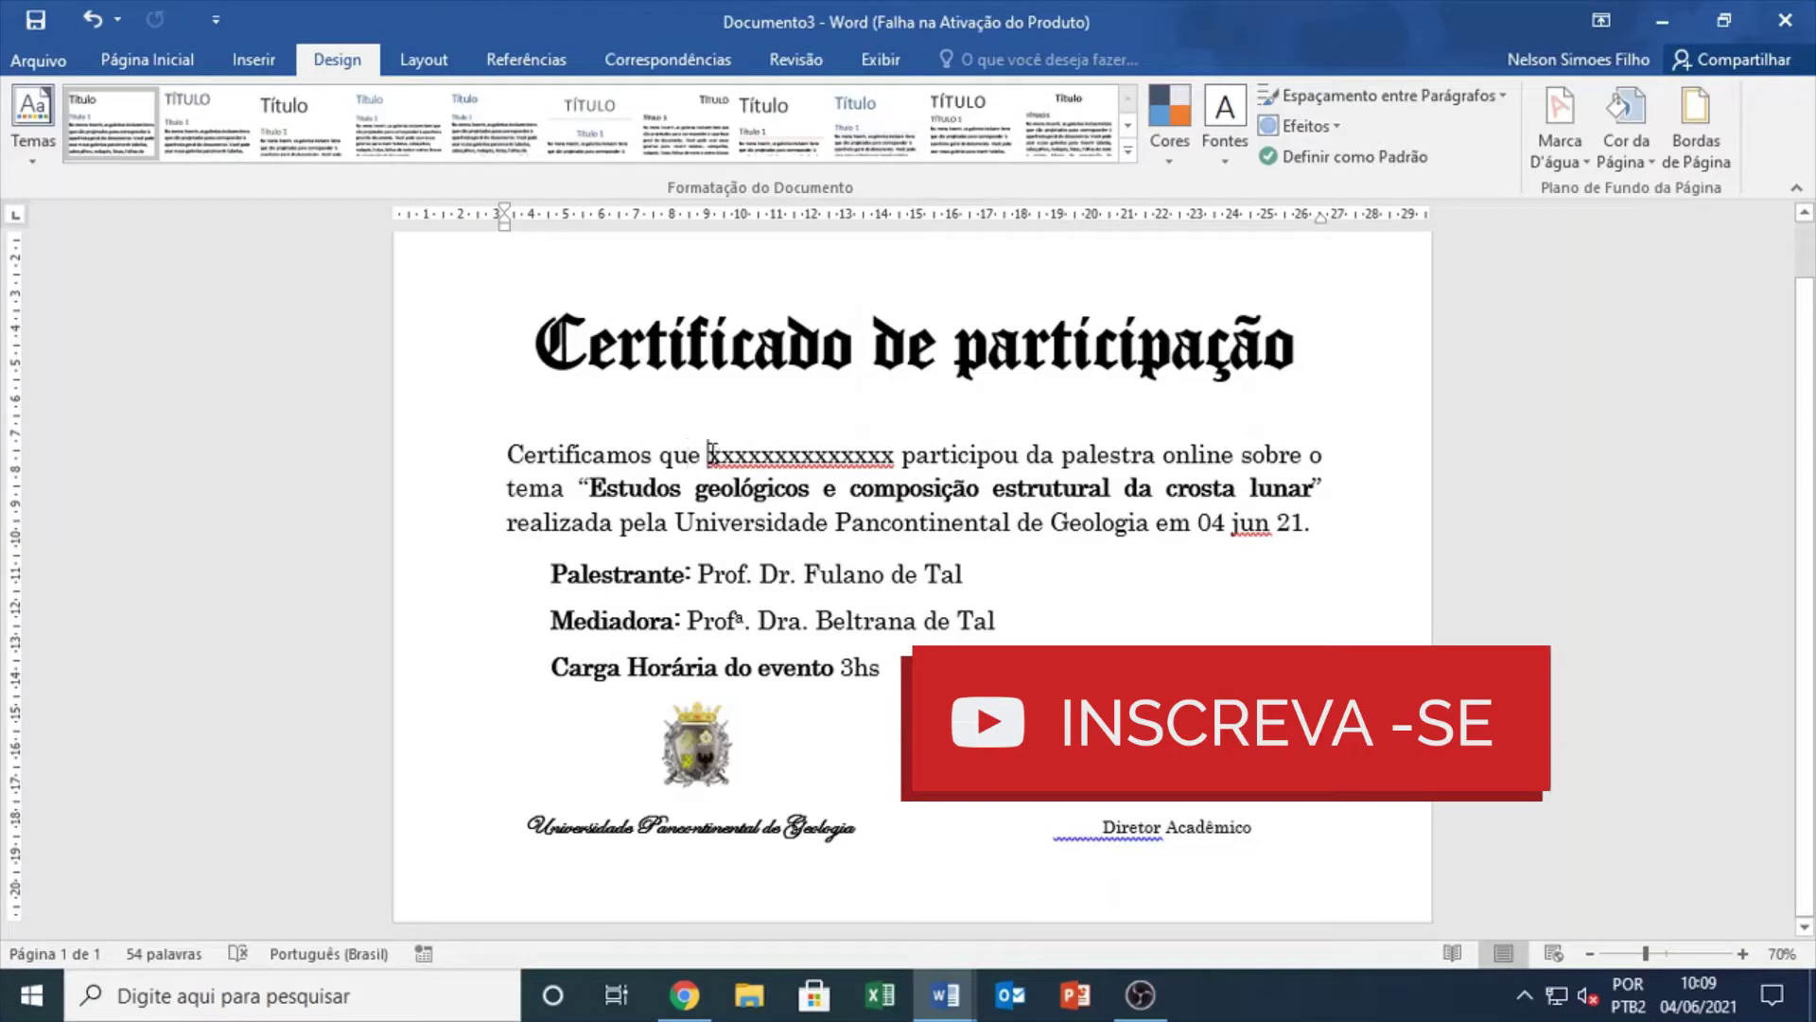
{"action": "mouse_move", "coordinate": [710, 456]}
{"action": "left_mouse_down"}
{"action": "mouse_move", "coordinate": [898, 470]}
{"action": "mouse_move", "coordinate": [894, 456]}
{"action": "left_mouse_up"}
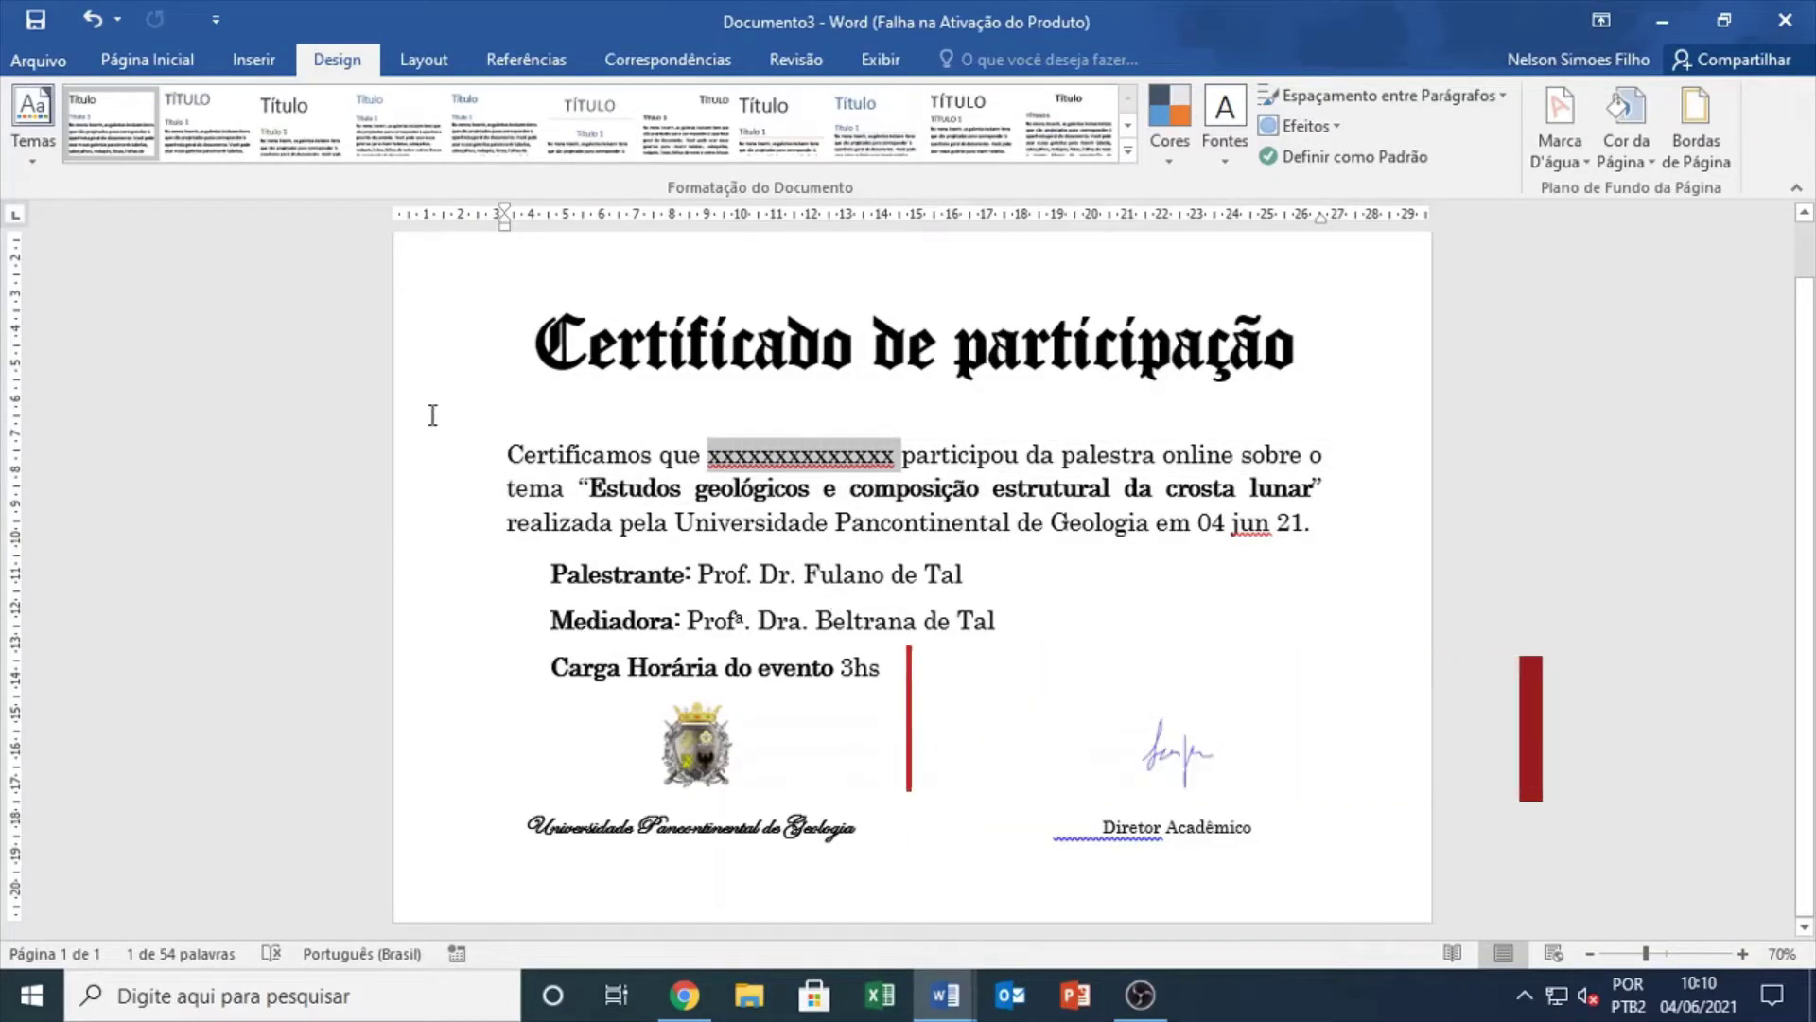
{"action": "left_click_drag", "start_coordinate": [501, 313], "coordinate": [1261, 839]}
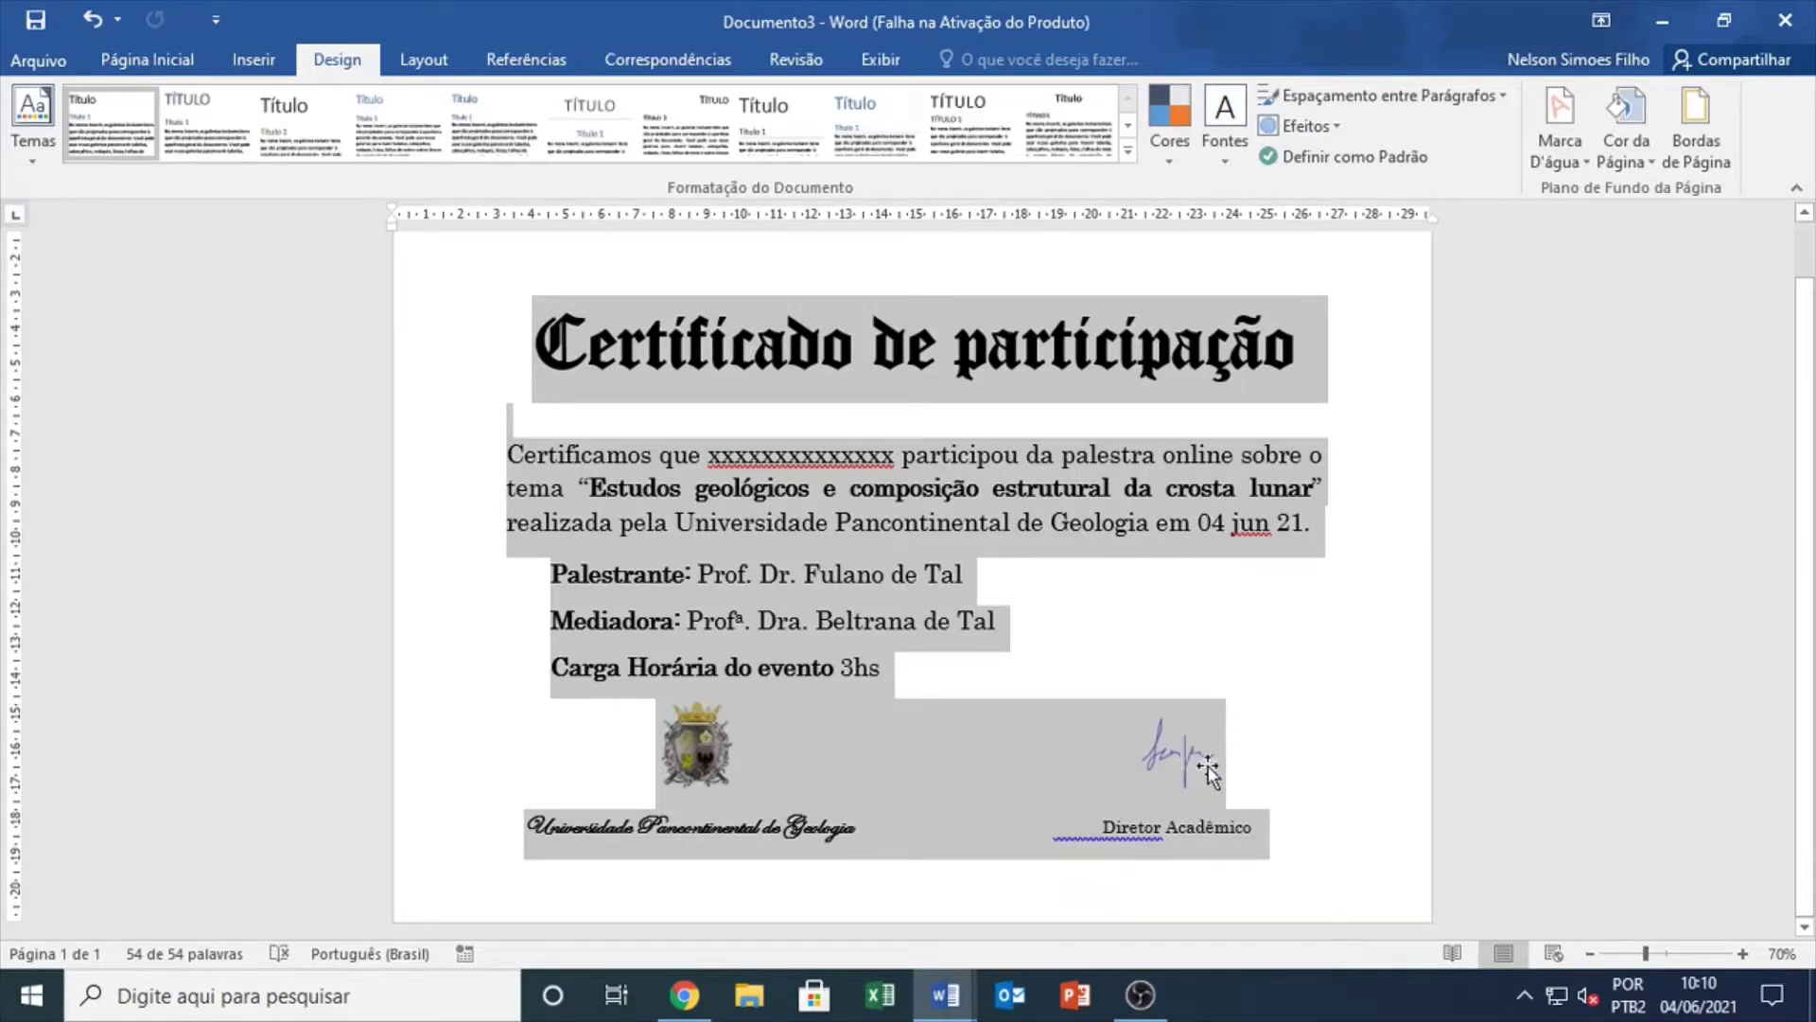
Copy the selected certificate and create a new blank document, Documento4
{"action": "key", "text": "ctrl+z"}
{"action": "left_click", "coordinate": [26, 73]}
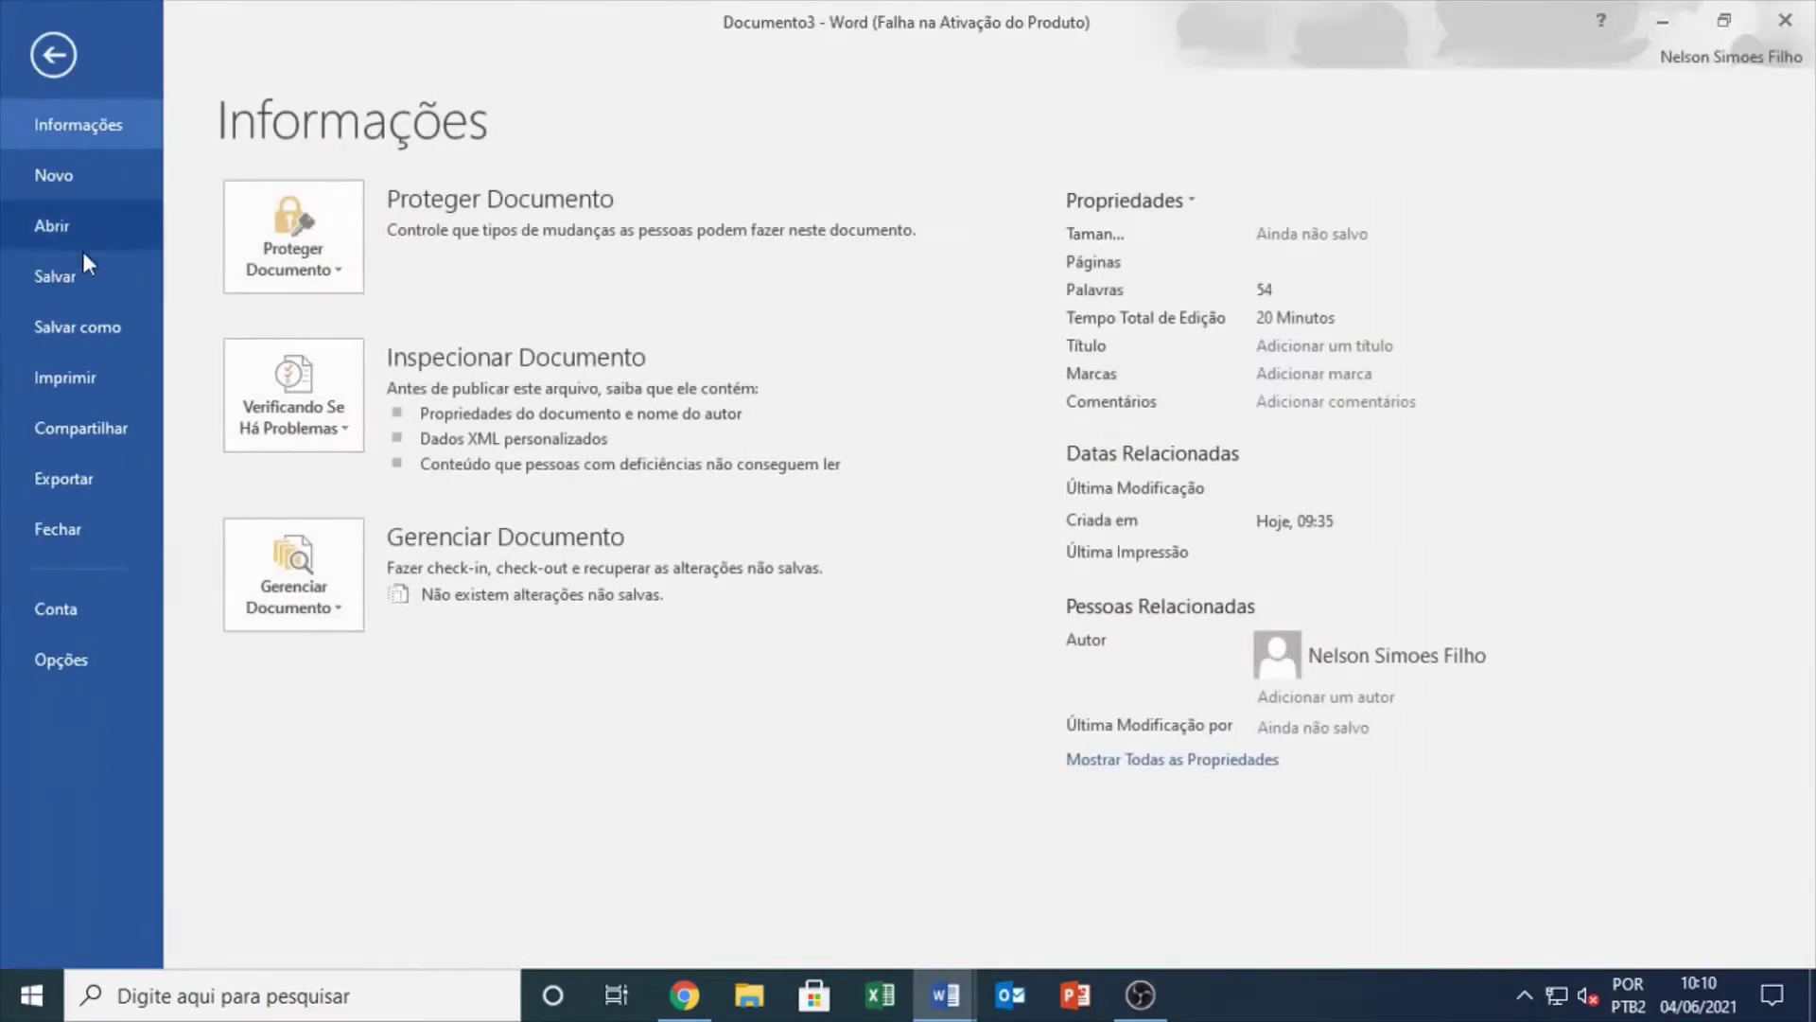
{"action": "left_click", "coordinate": [68, 186]}
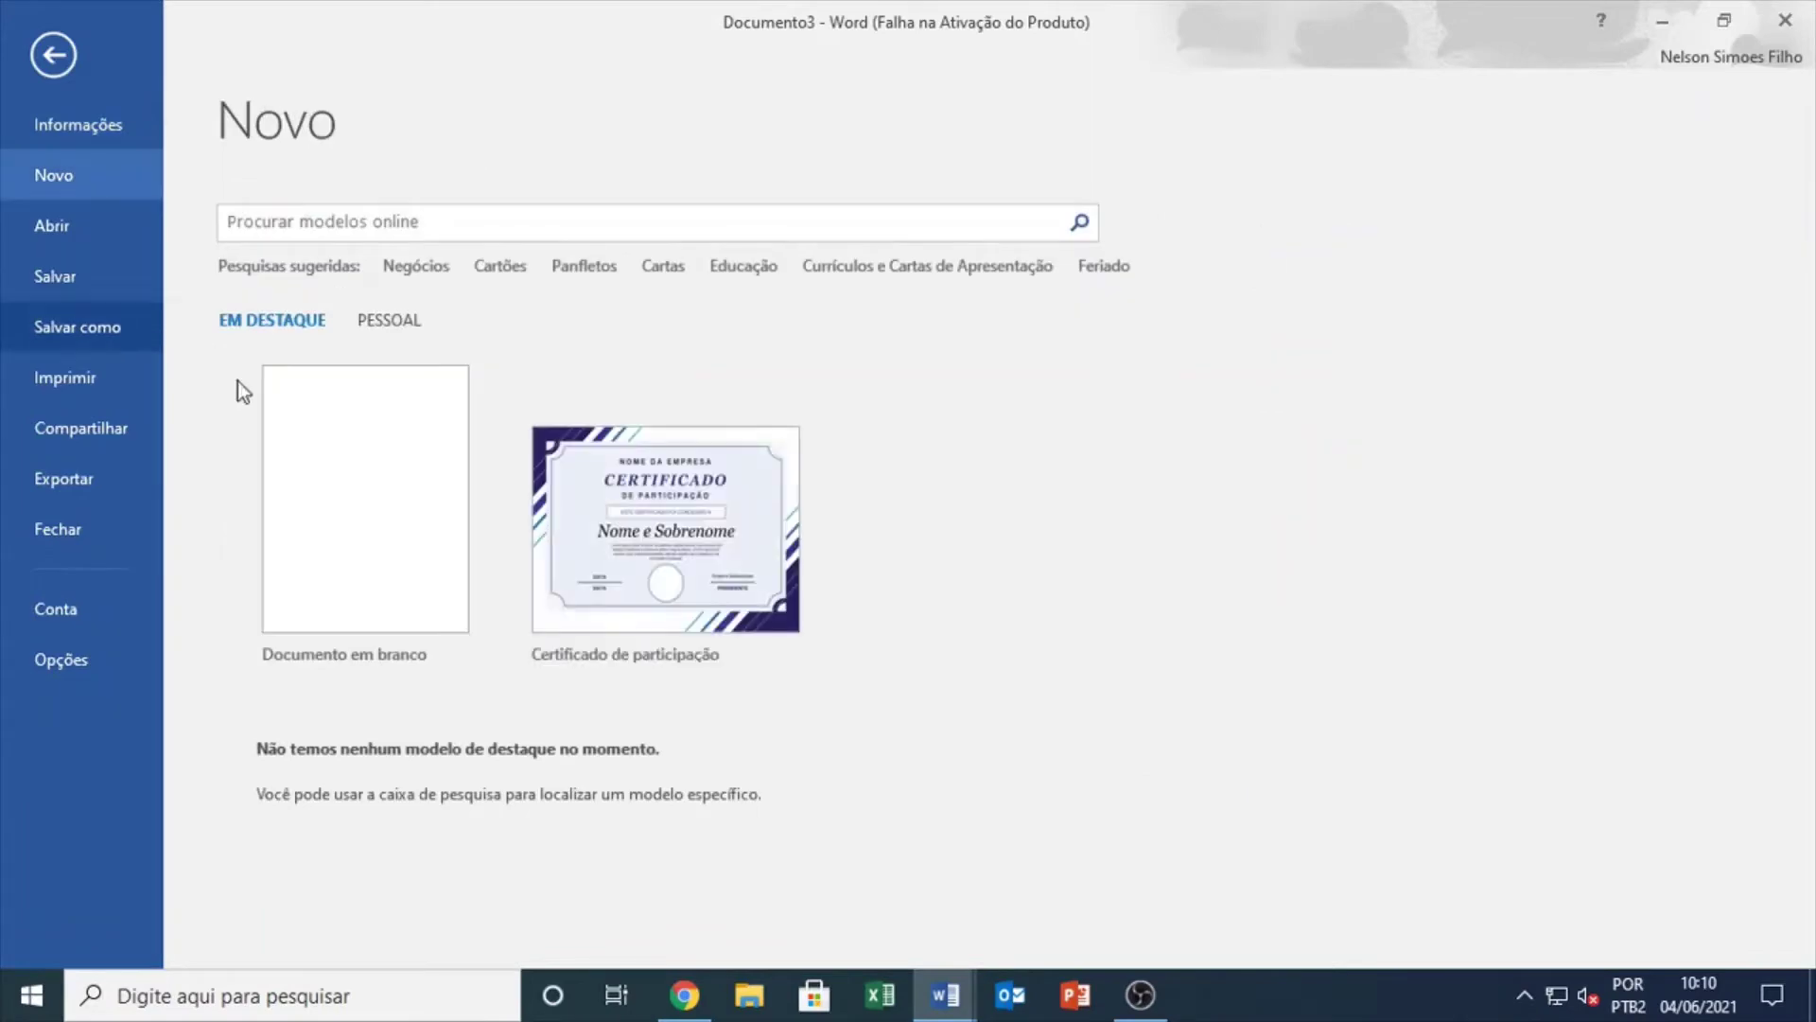
{"action": "left_click", "coordinate": [279, 444]}
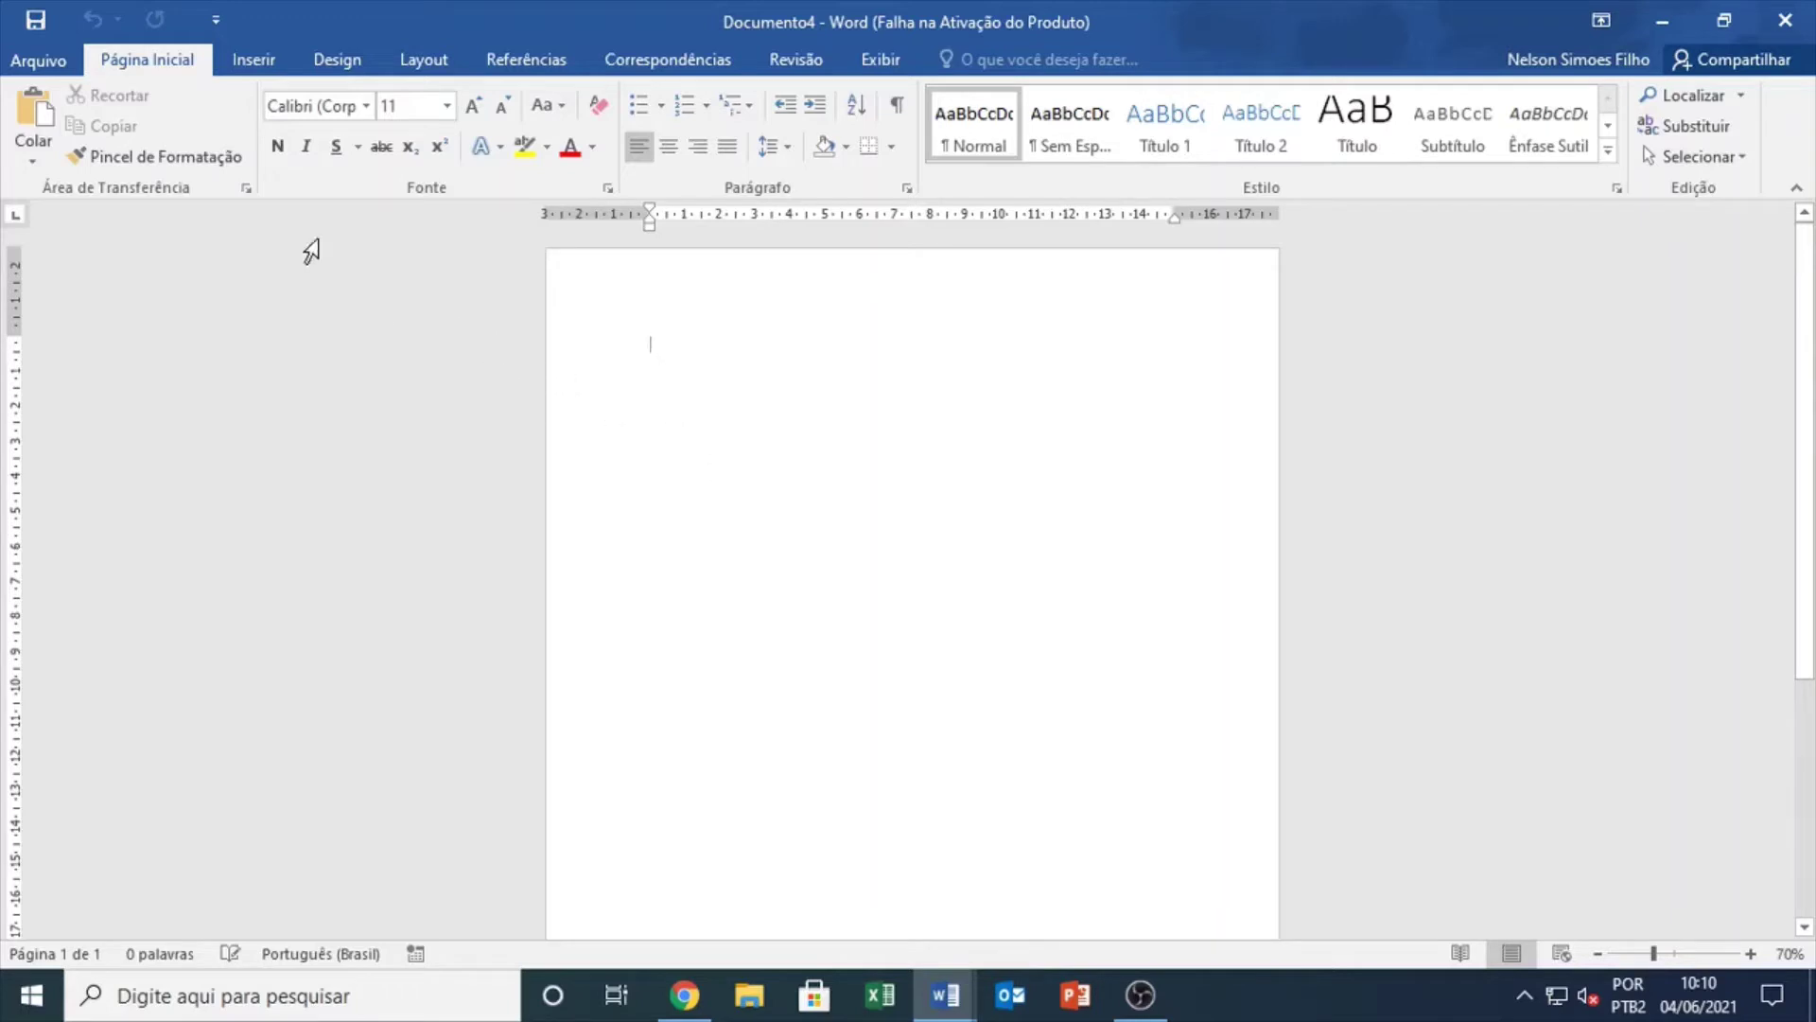
Set the top, left, bottom and right margins to 0 and switch the page to landscape
{"action": "left_click", "coordinate": [412, 61]}
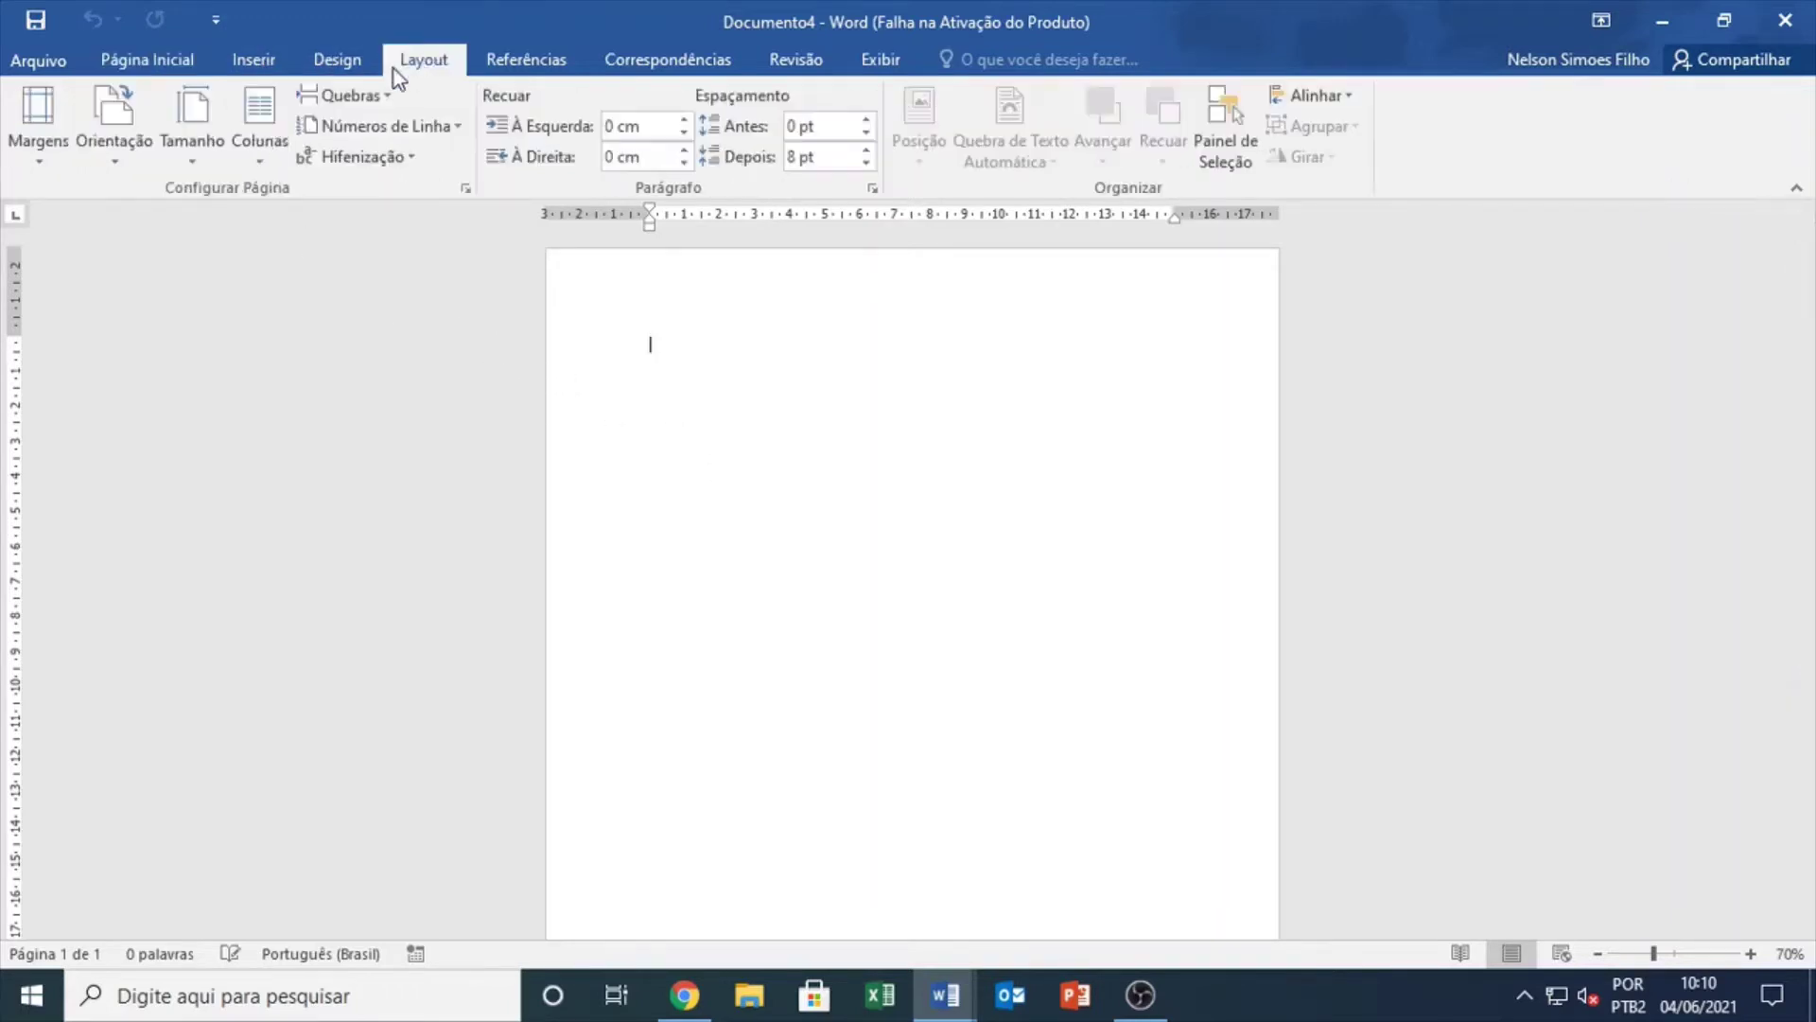
{"action": "left_click", "coordinate": [39, 161]}
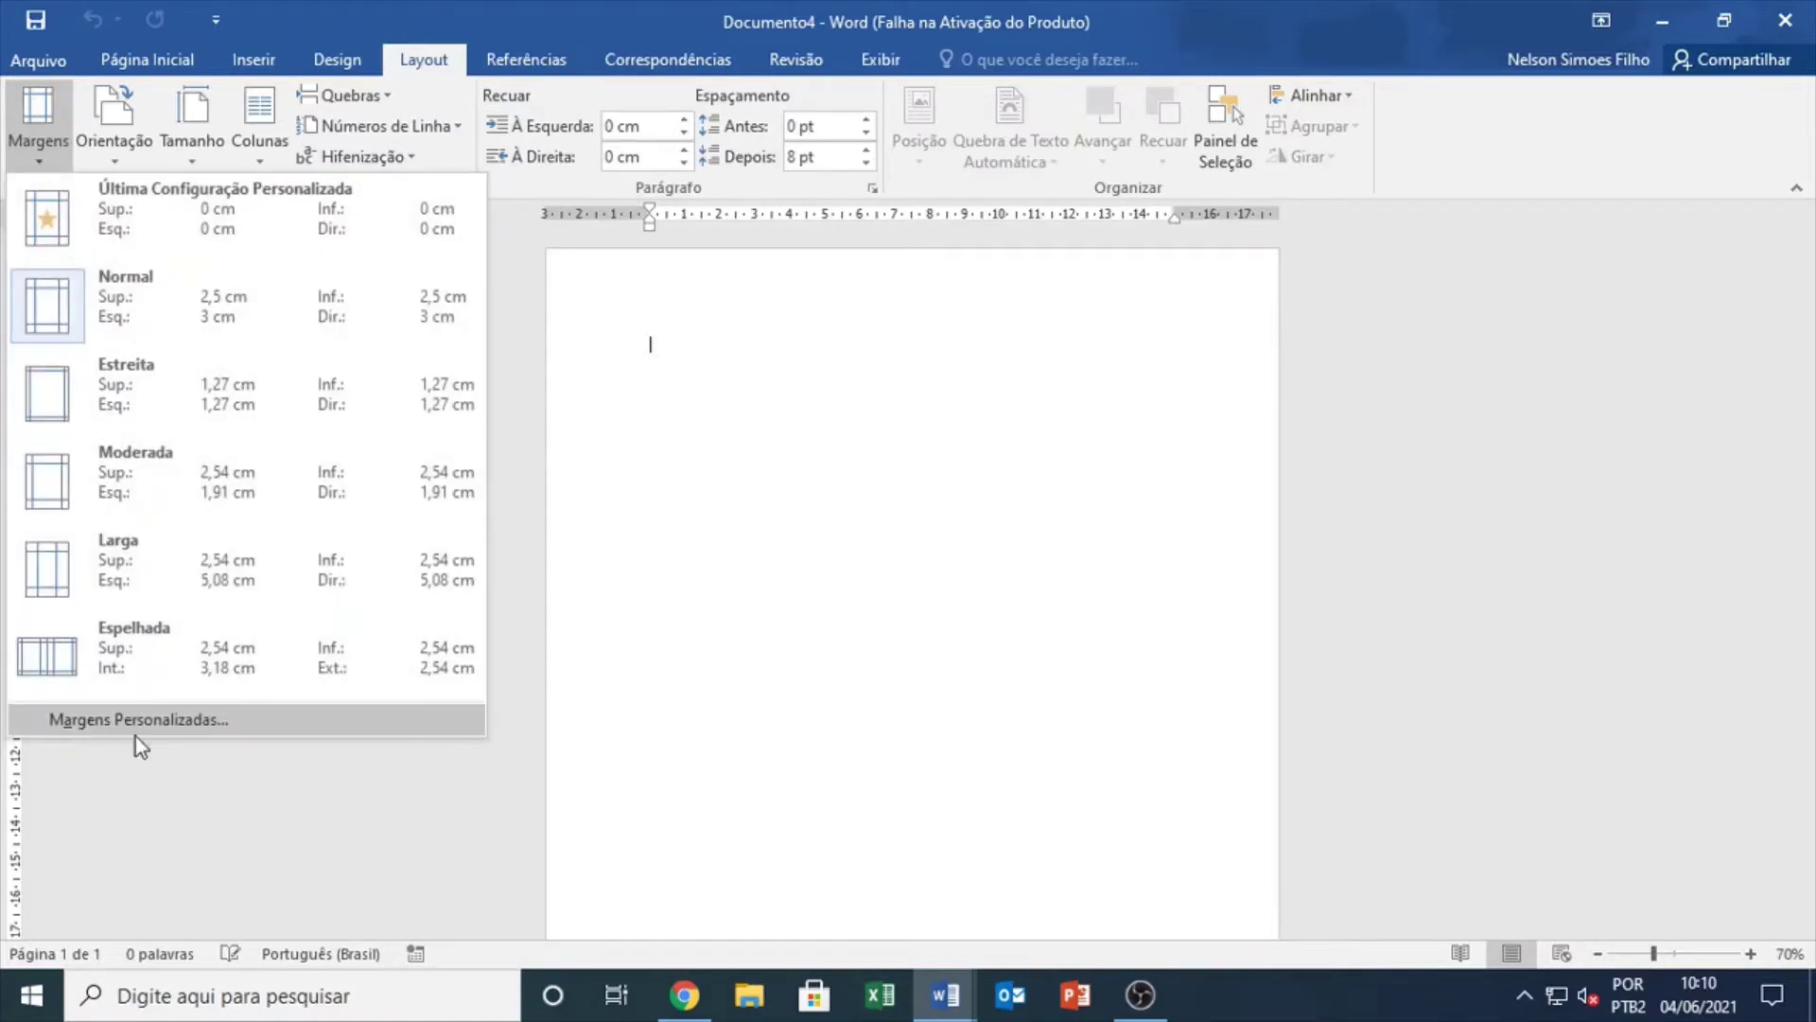
{"action": "left_click", "coordinate": [185, 722]}
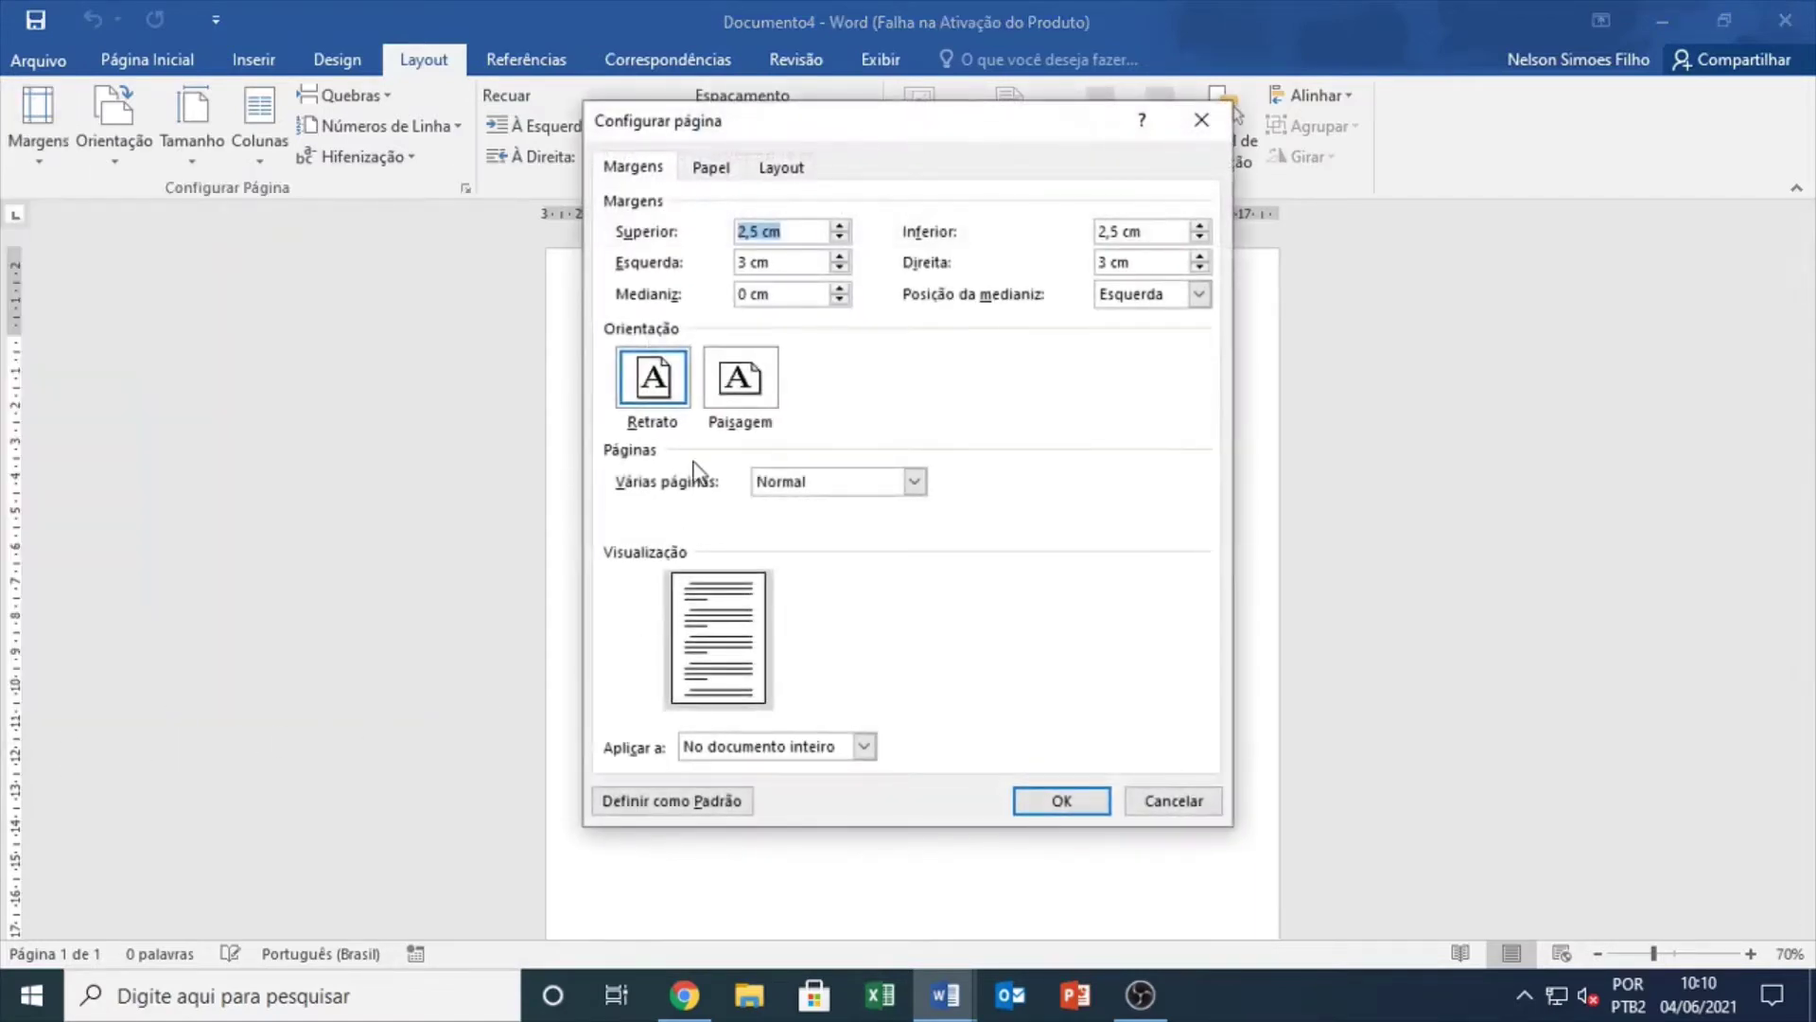
{"action": "type", "text": "0"}
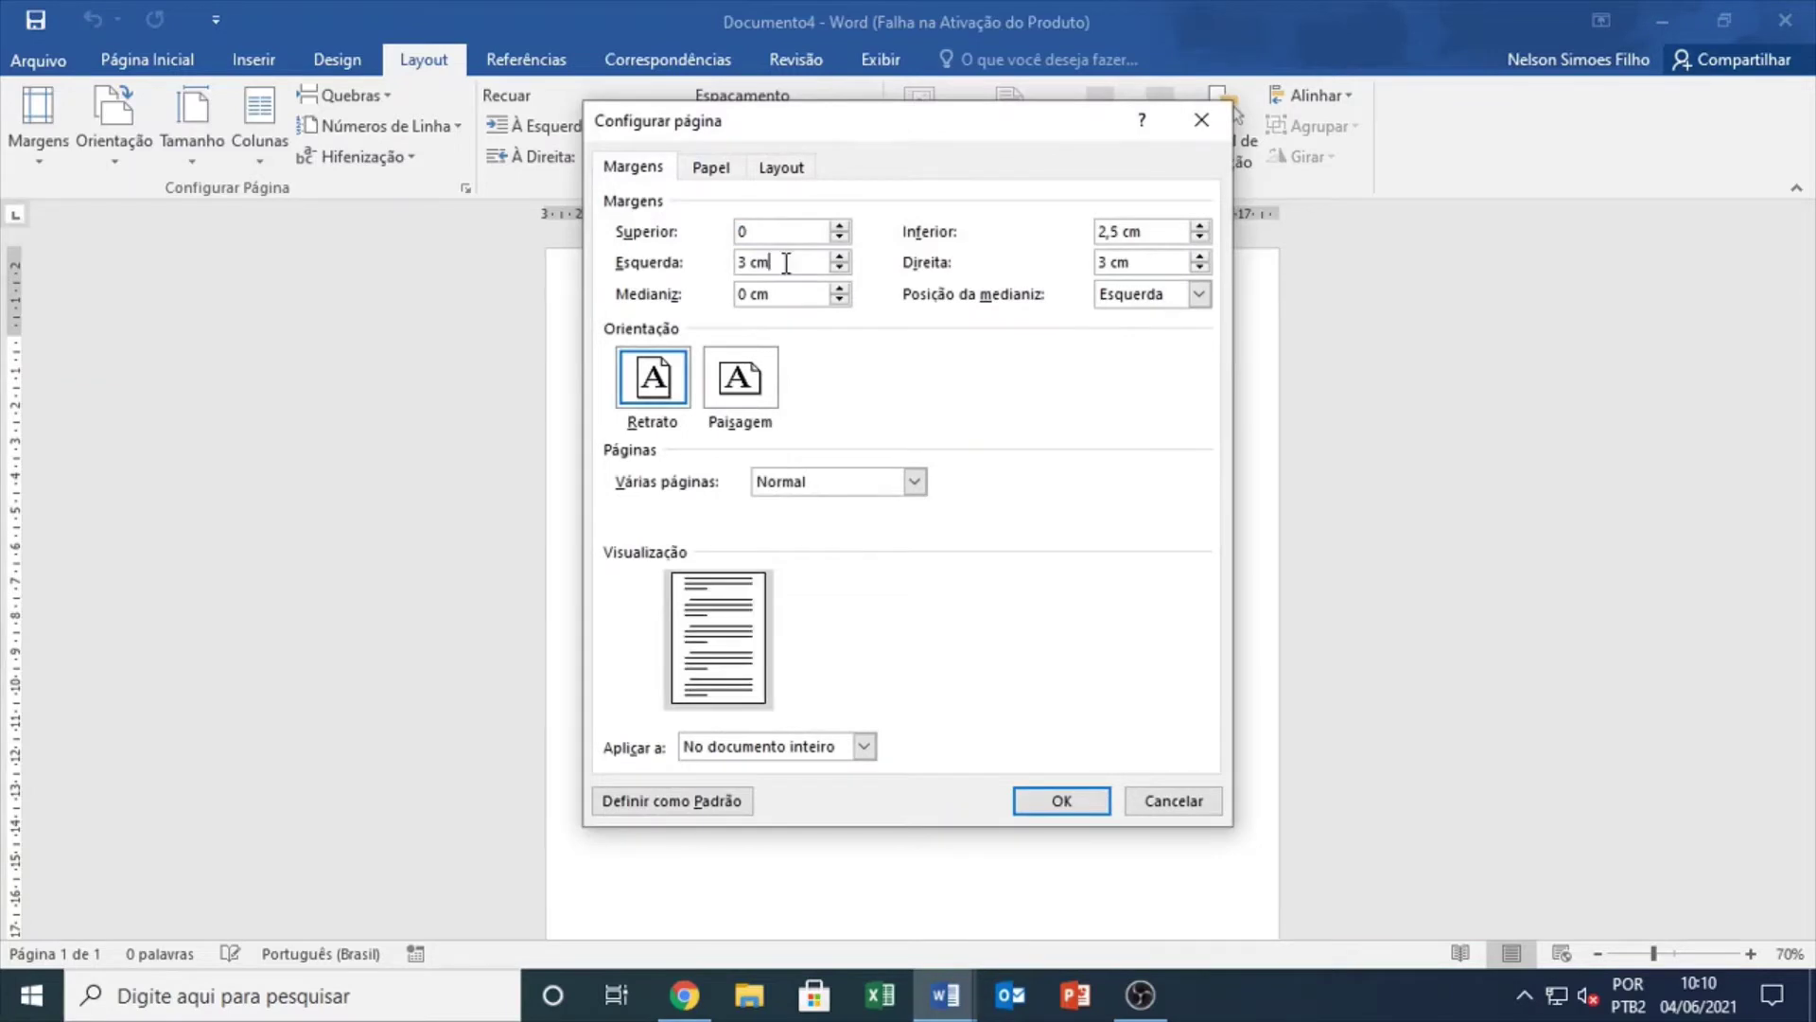
{"action": "key", "text": "Tab"}
{"action": "type", "text": "0"}
{"action": "double_click", "coordinate": [1169, 231]}
{"action": "double_click", "coordinate": [1150, 262]}
{"action": "type", "text": "0"}
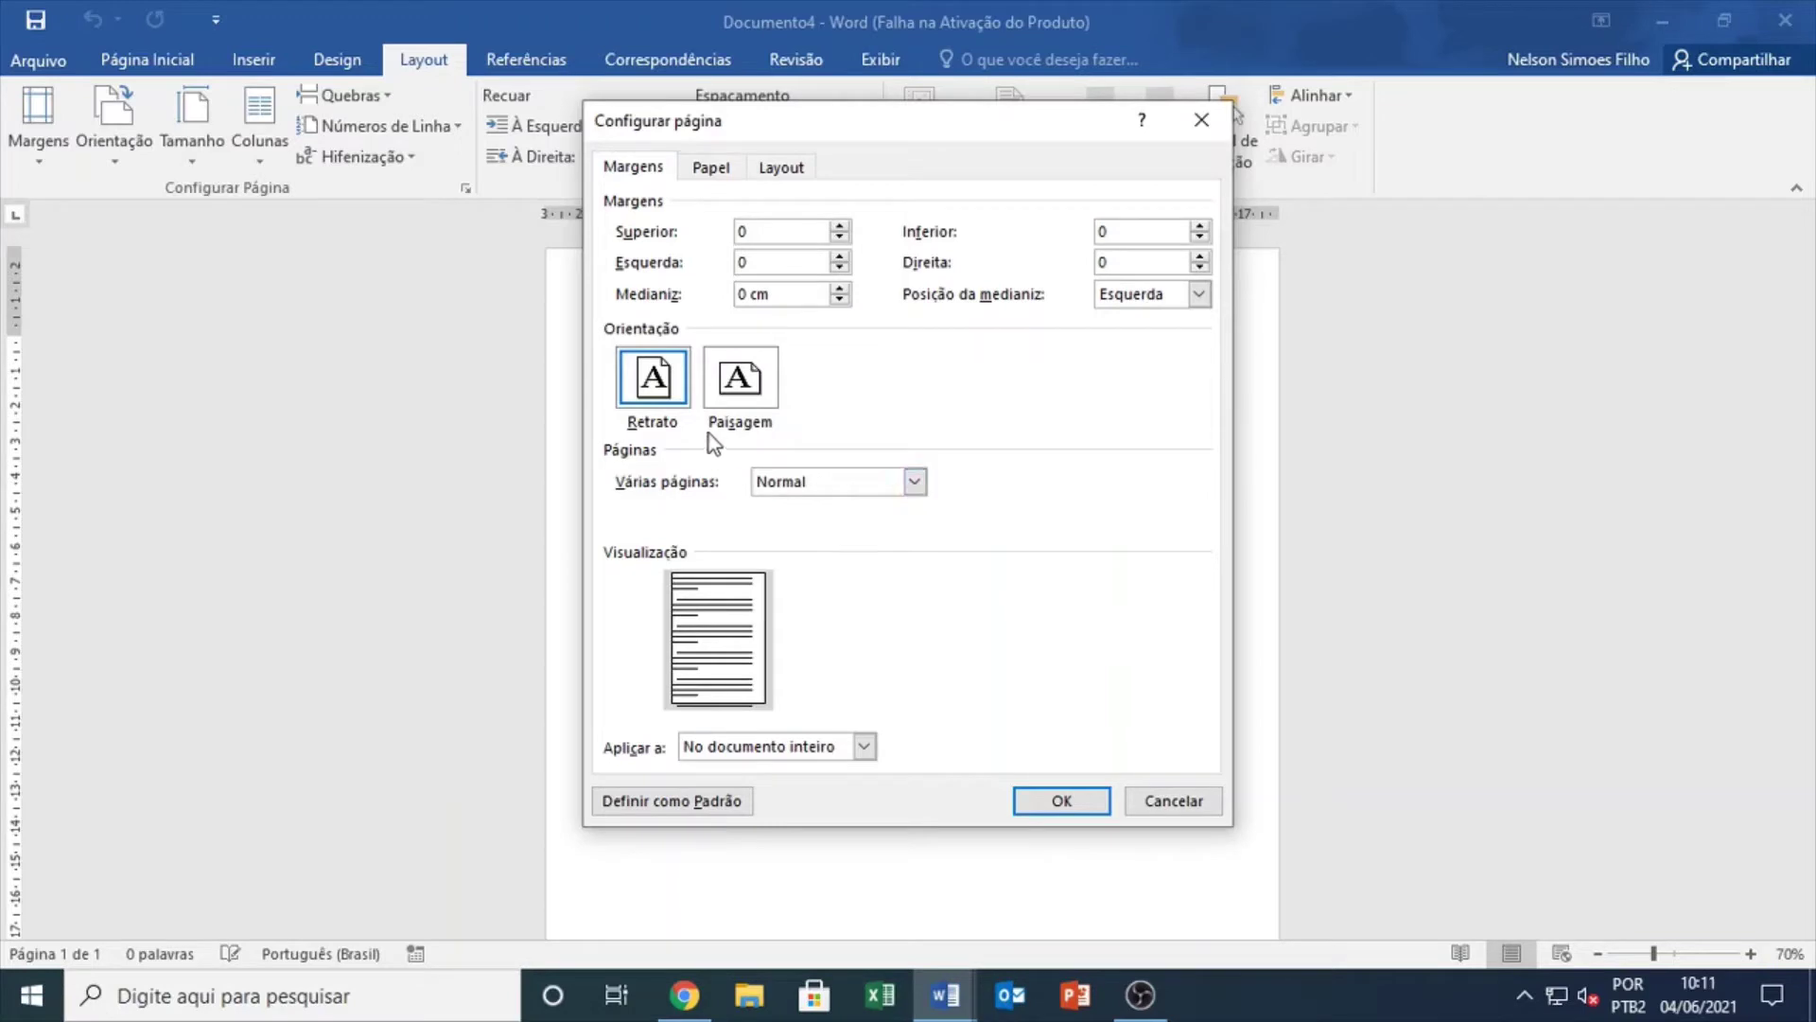
{"action": "left_click", "coordinate": [737, 401]}
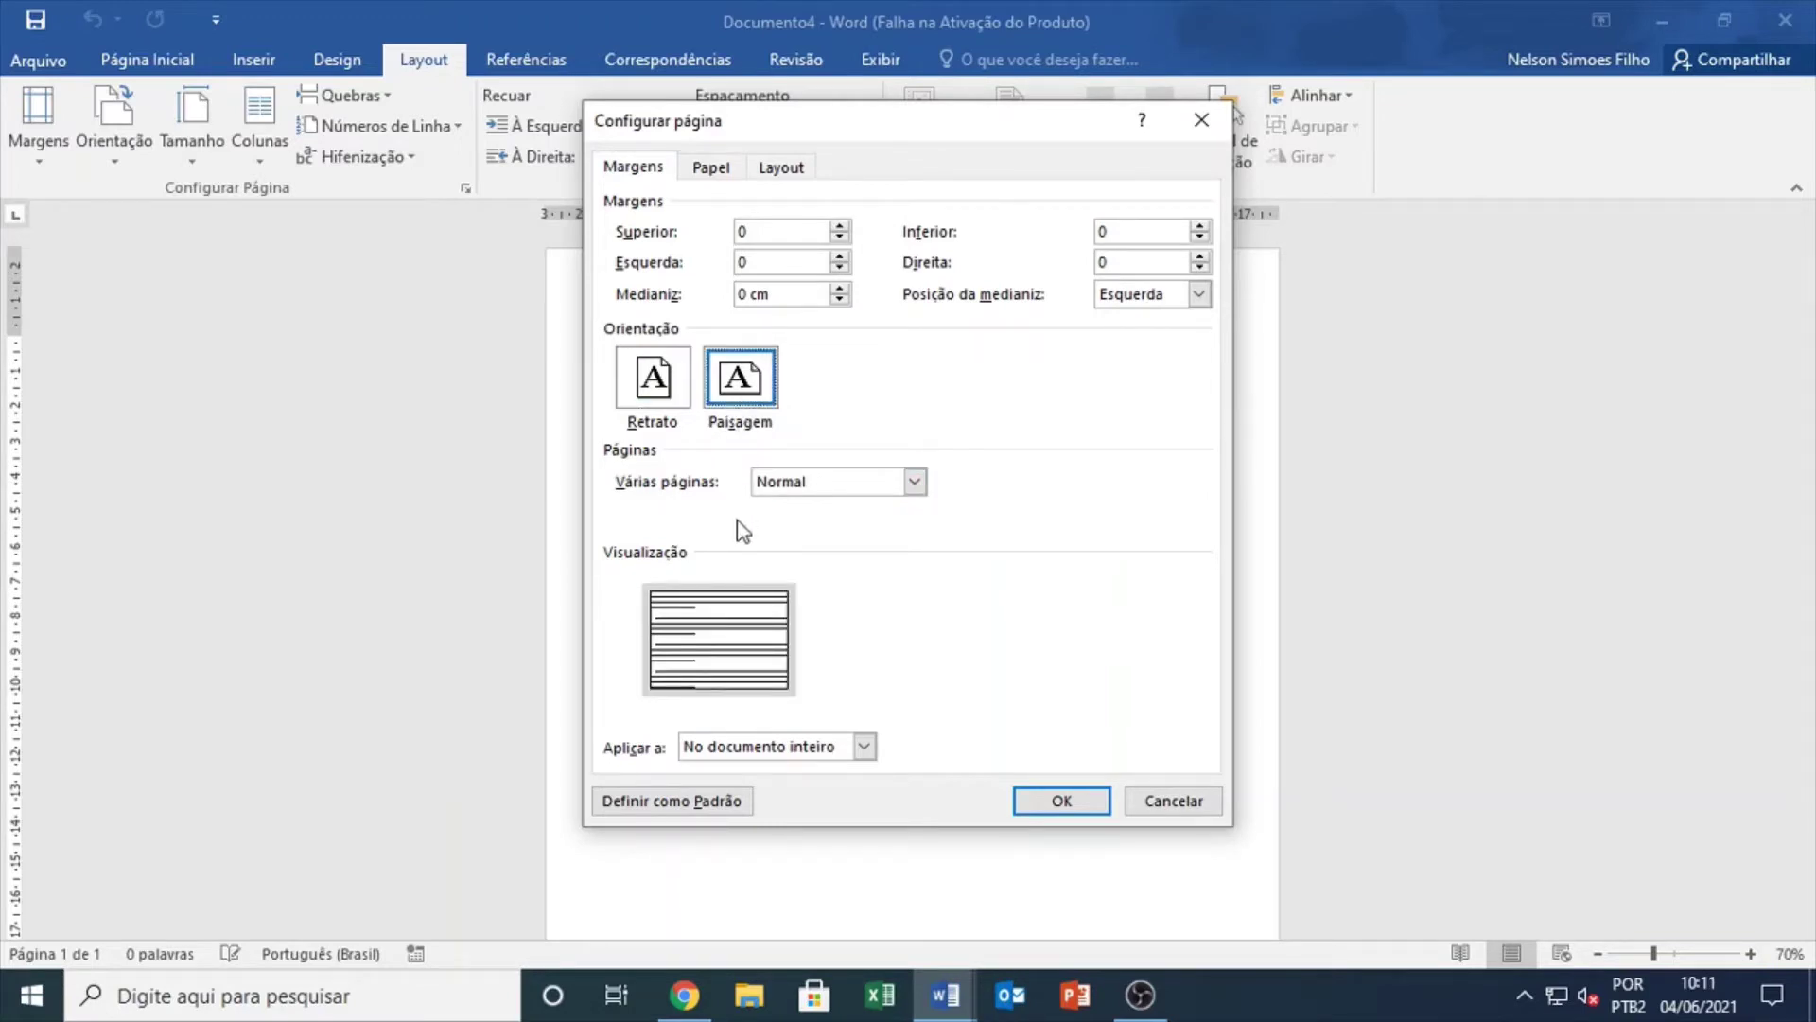
{"action": "left_click", "coordinate": [1060, 802]}
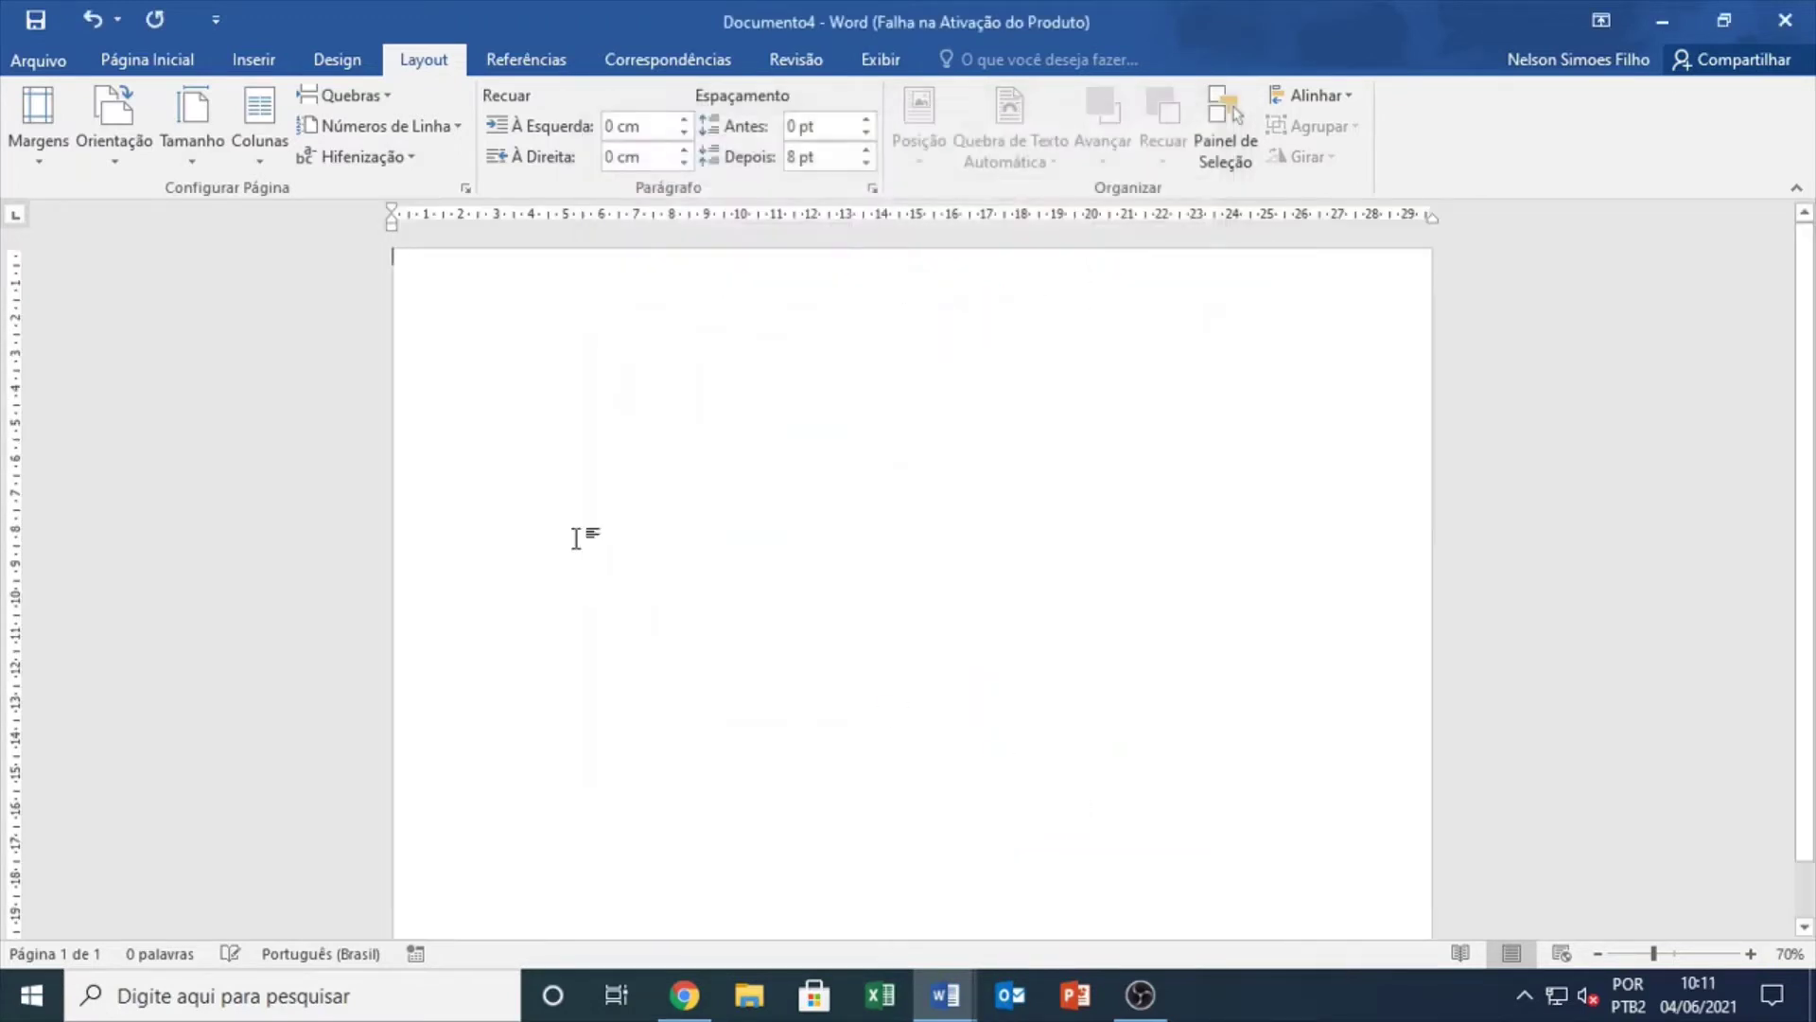
Paste the certificate with its original formatting and insert a blank line above the title
{"action": "right_click", "coordinate": [736, 439]}
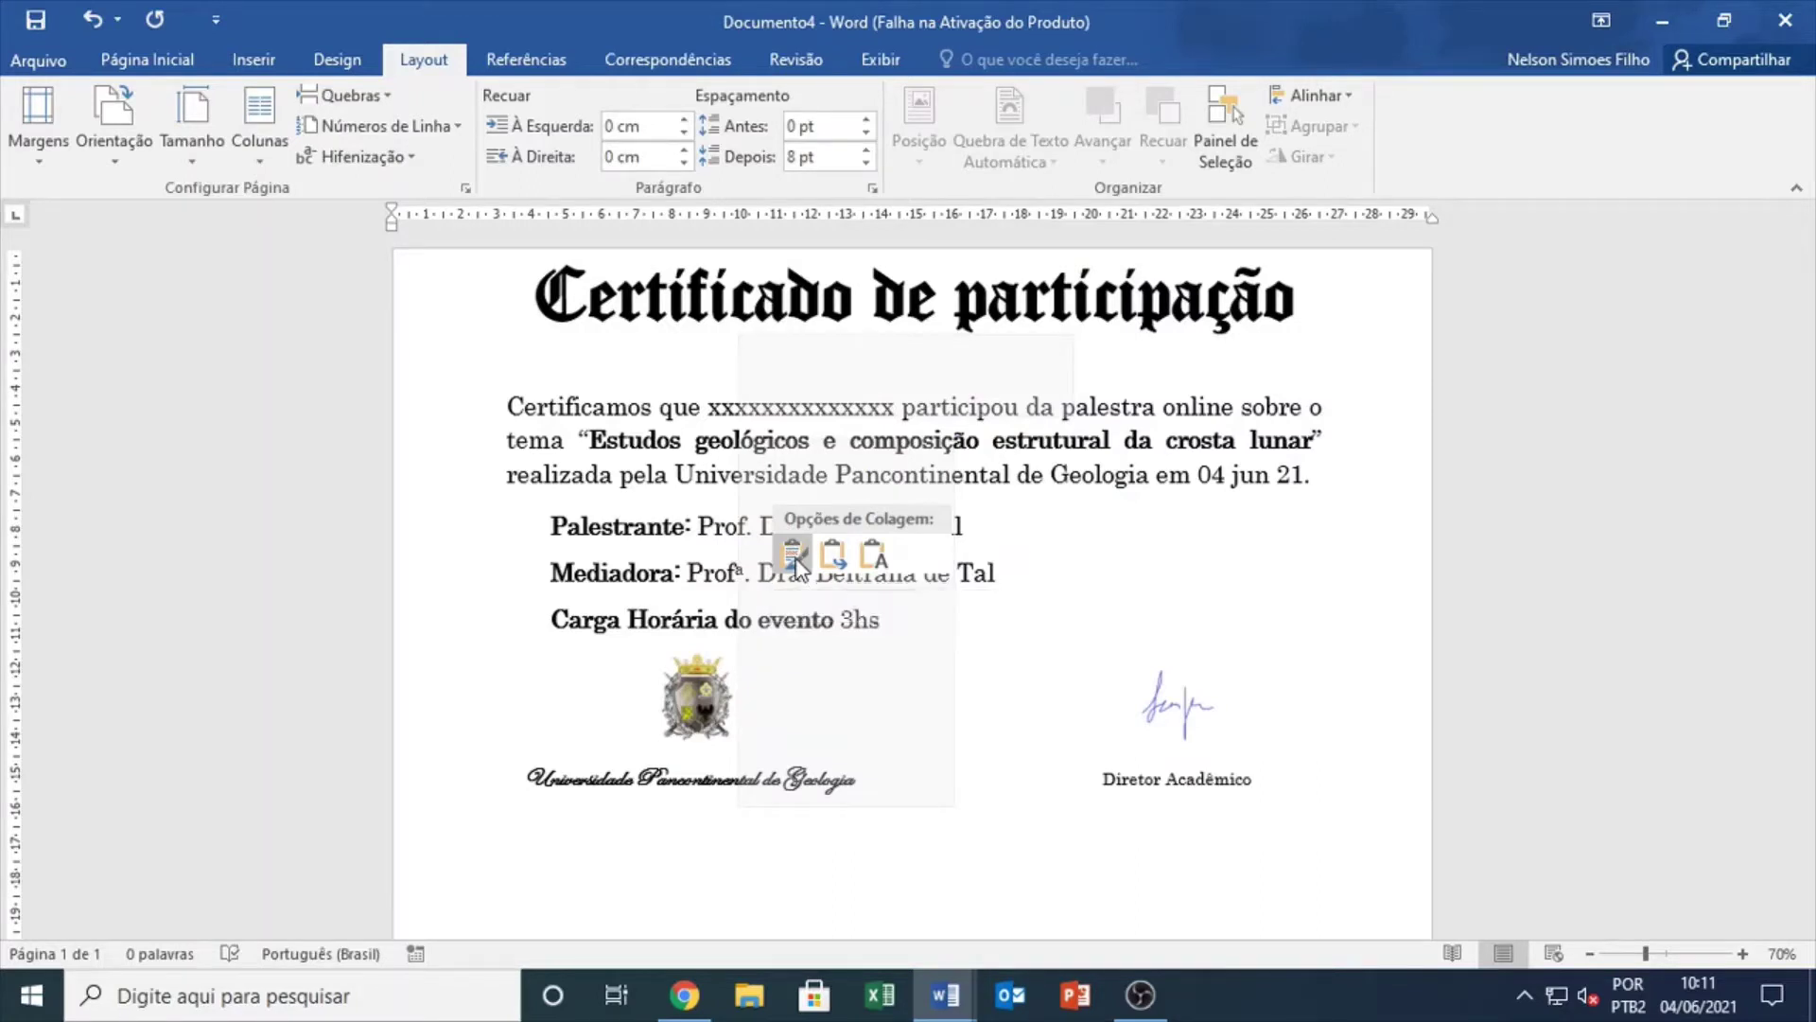
{"action": "left_click", "coordinate": [793, 556]}
{"action": "key", "text": "ctrl+Home"}
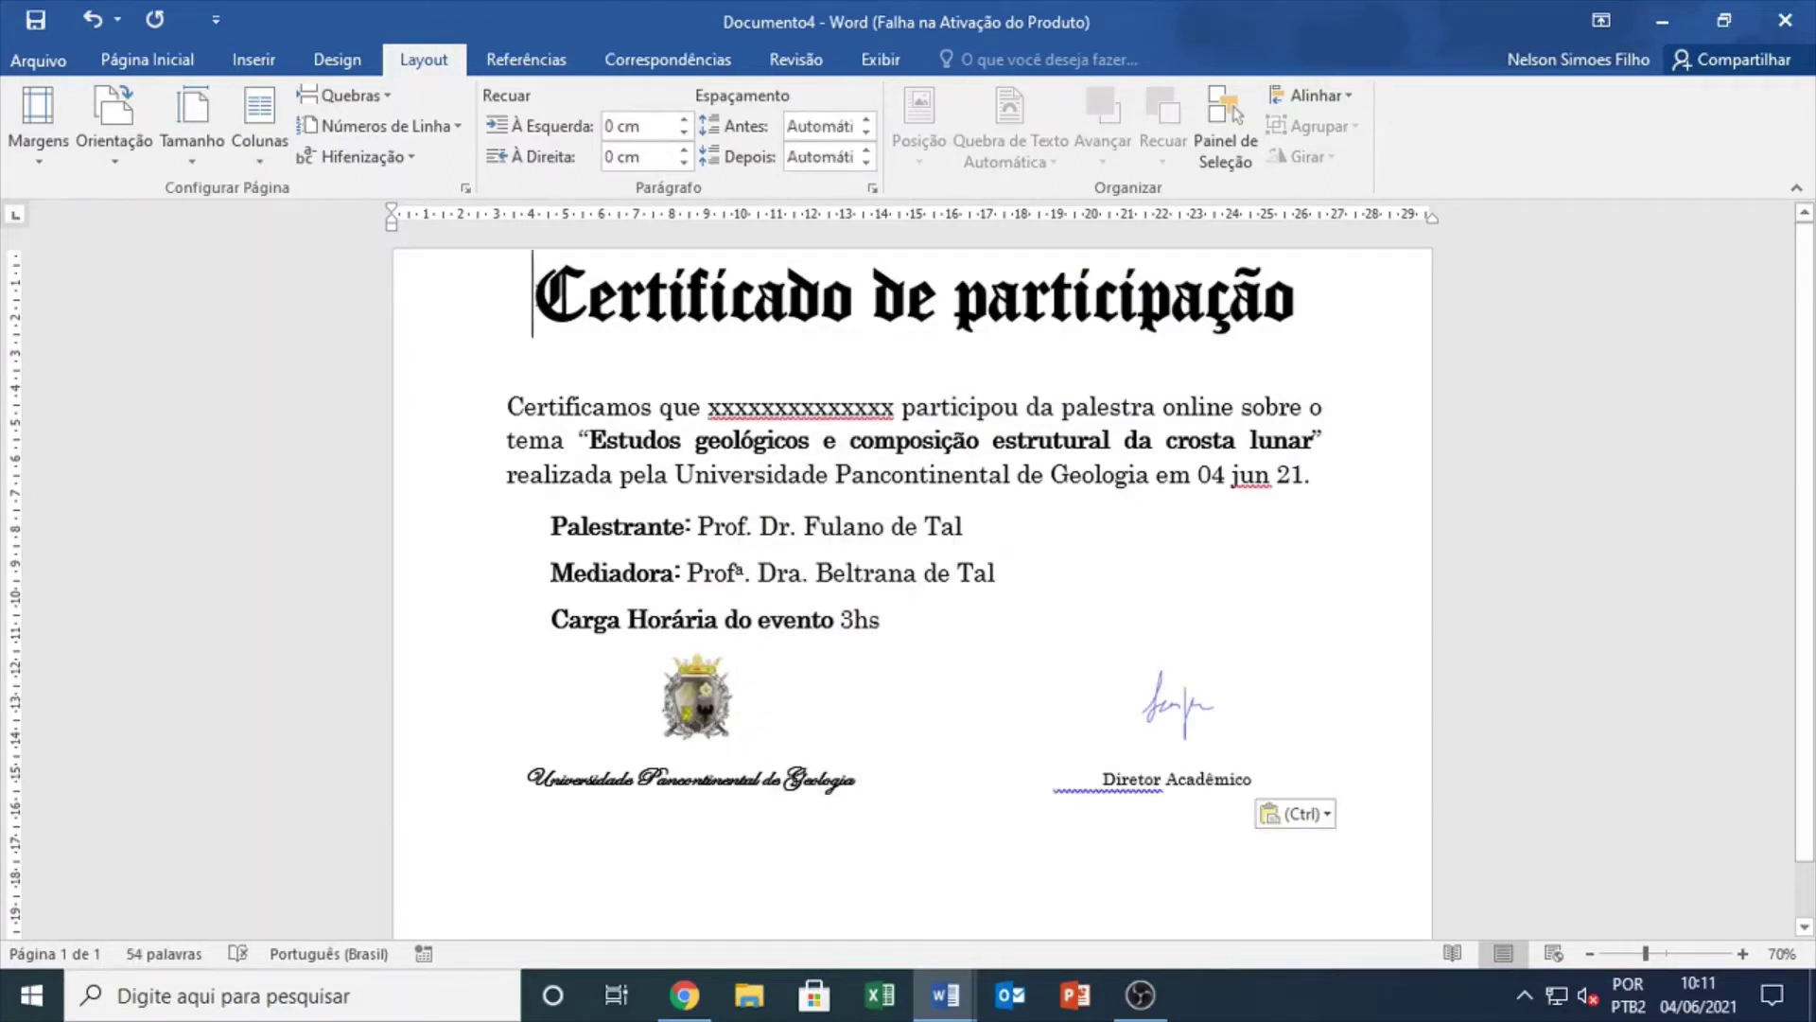
{"action": "key", "text": "Return"}
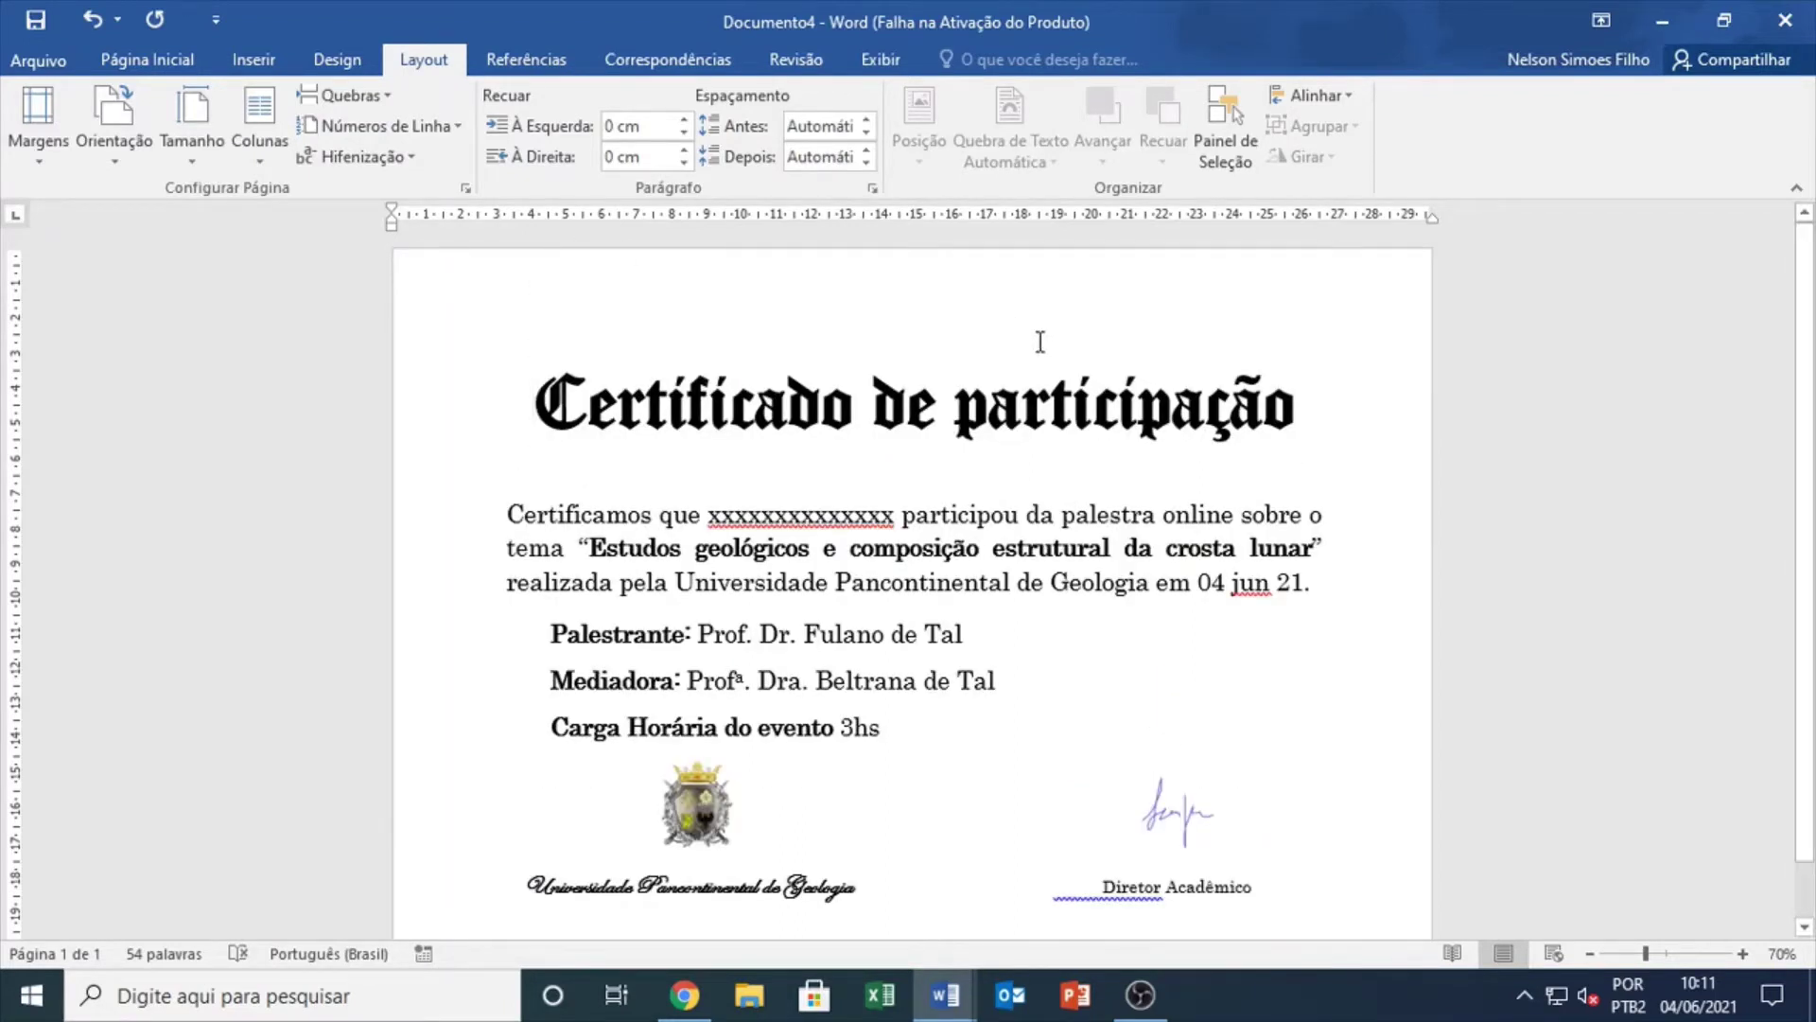
{"action": "scroll", "coordinate": [1041, 341], "scroll_direction": "down", "scroll_amount": 1}
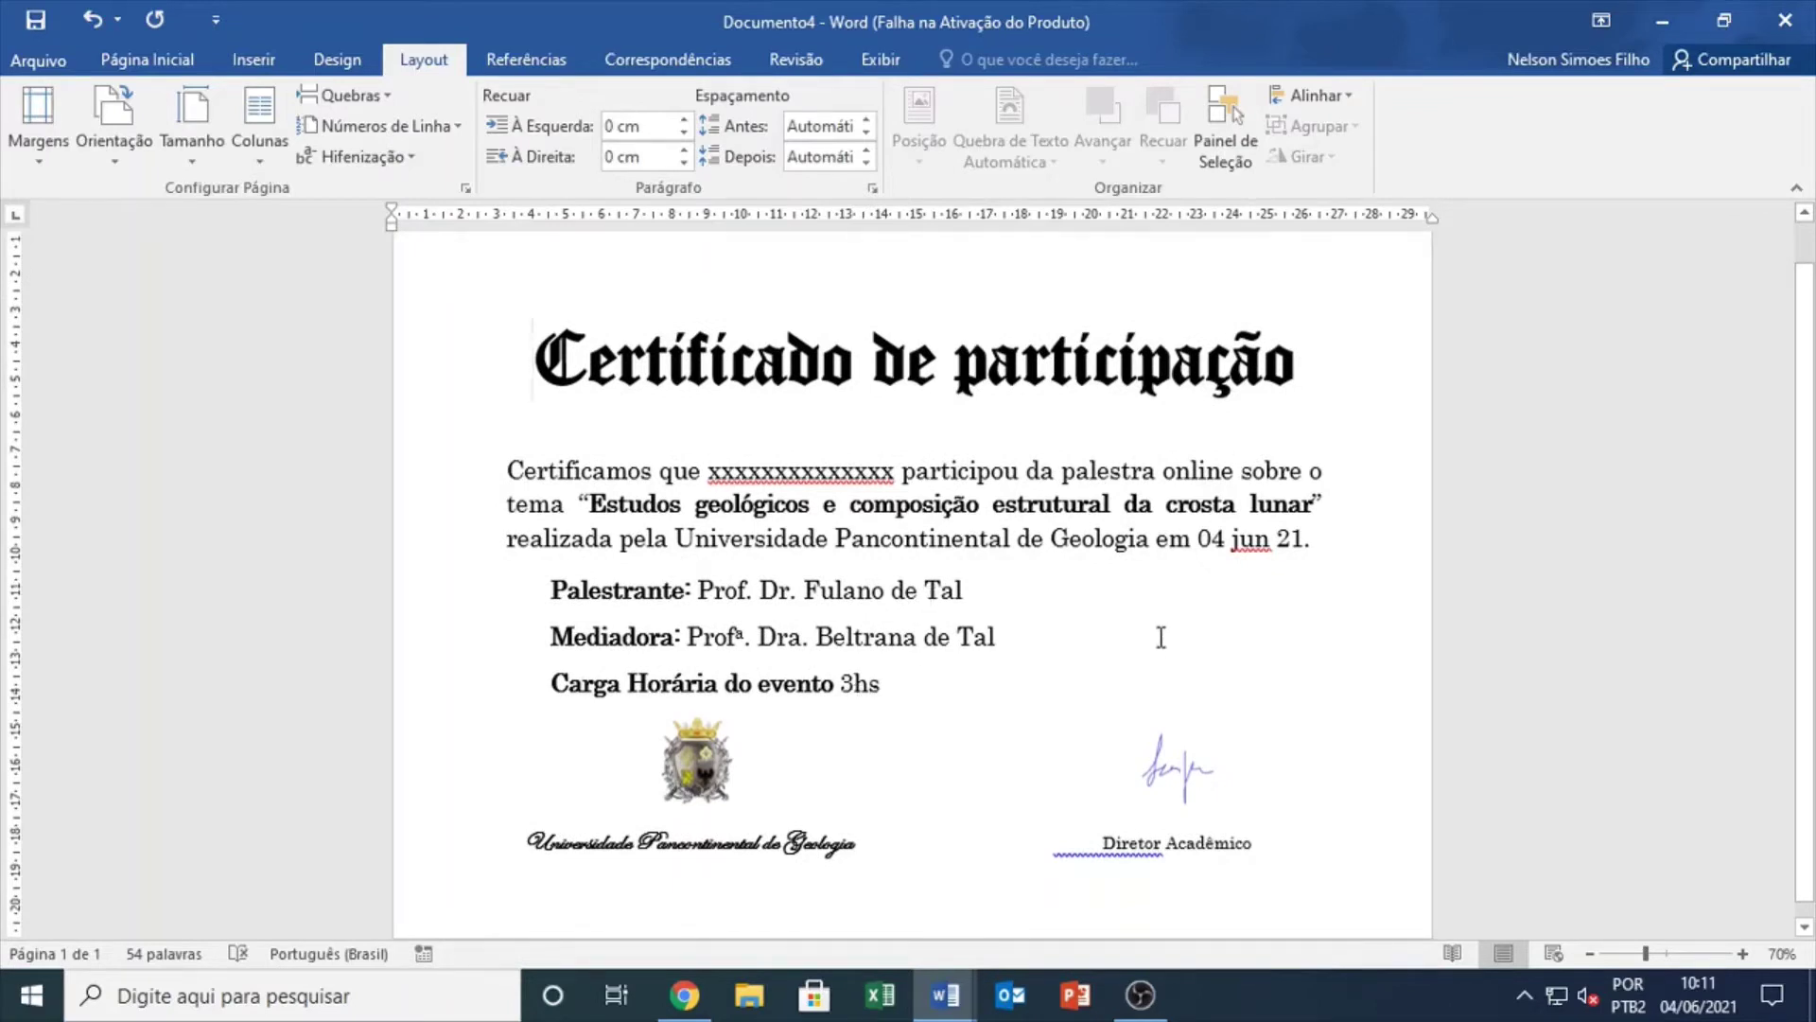
{"action": "scroll", "coordinate": [1160, 634], "scroll_direction": "down", "scroll_amount": 1}
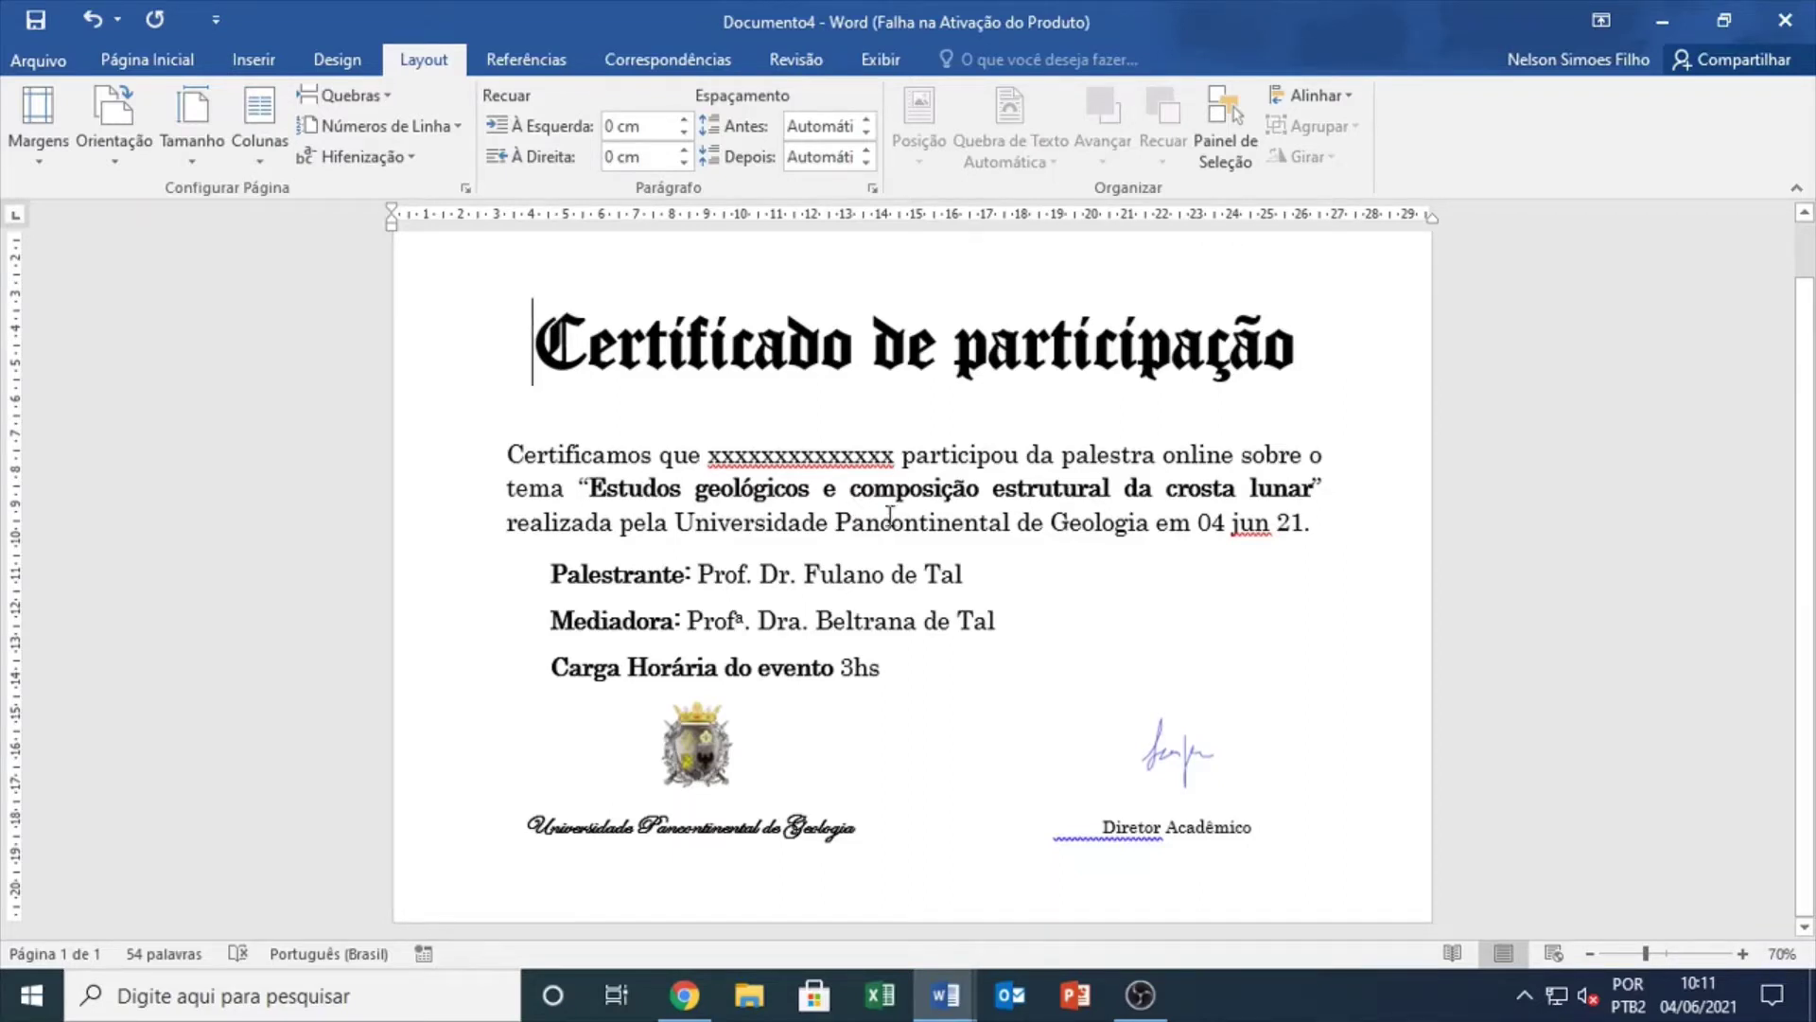
Choose a box setting for the page border in Bordas e sombreamento
{"action": "left_click", "coordinate": [350, 62]}
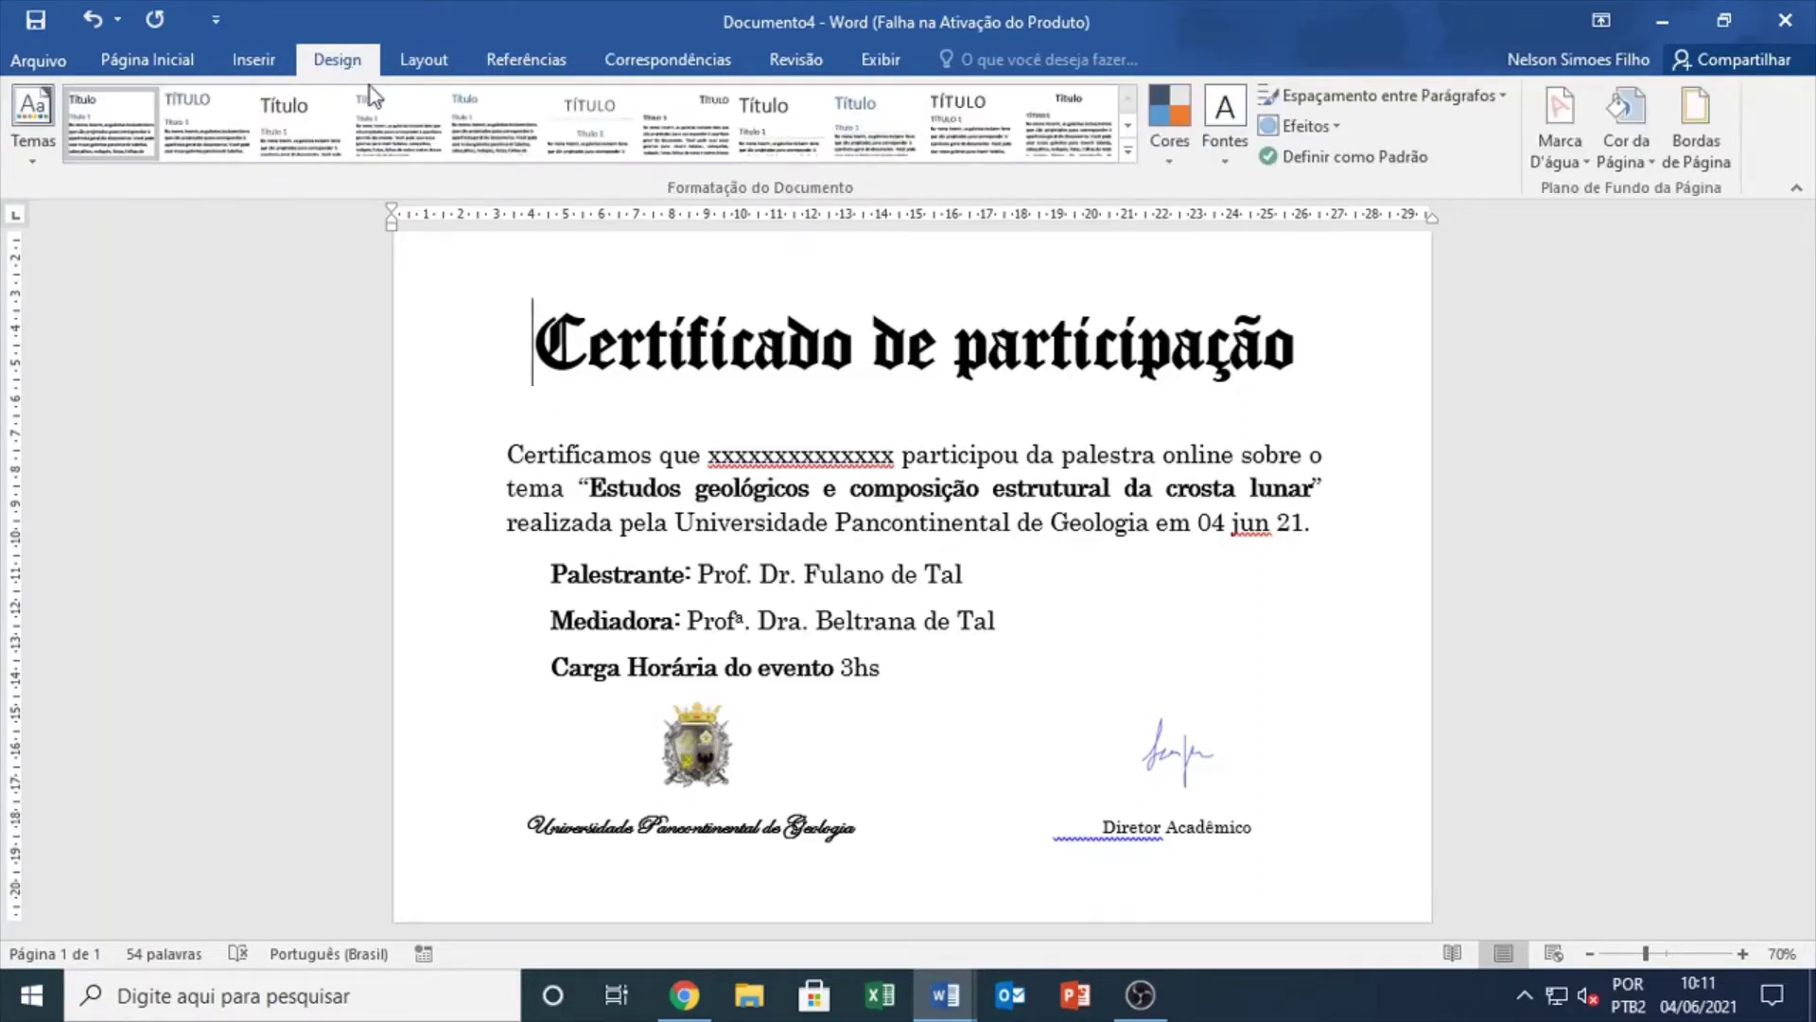
{"action": "left_click", "coordinate": [1690, 166]}
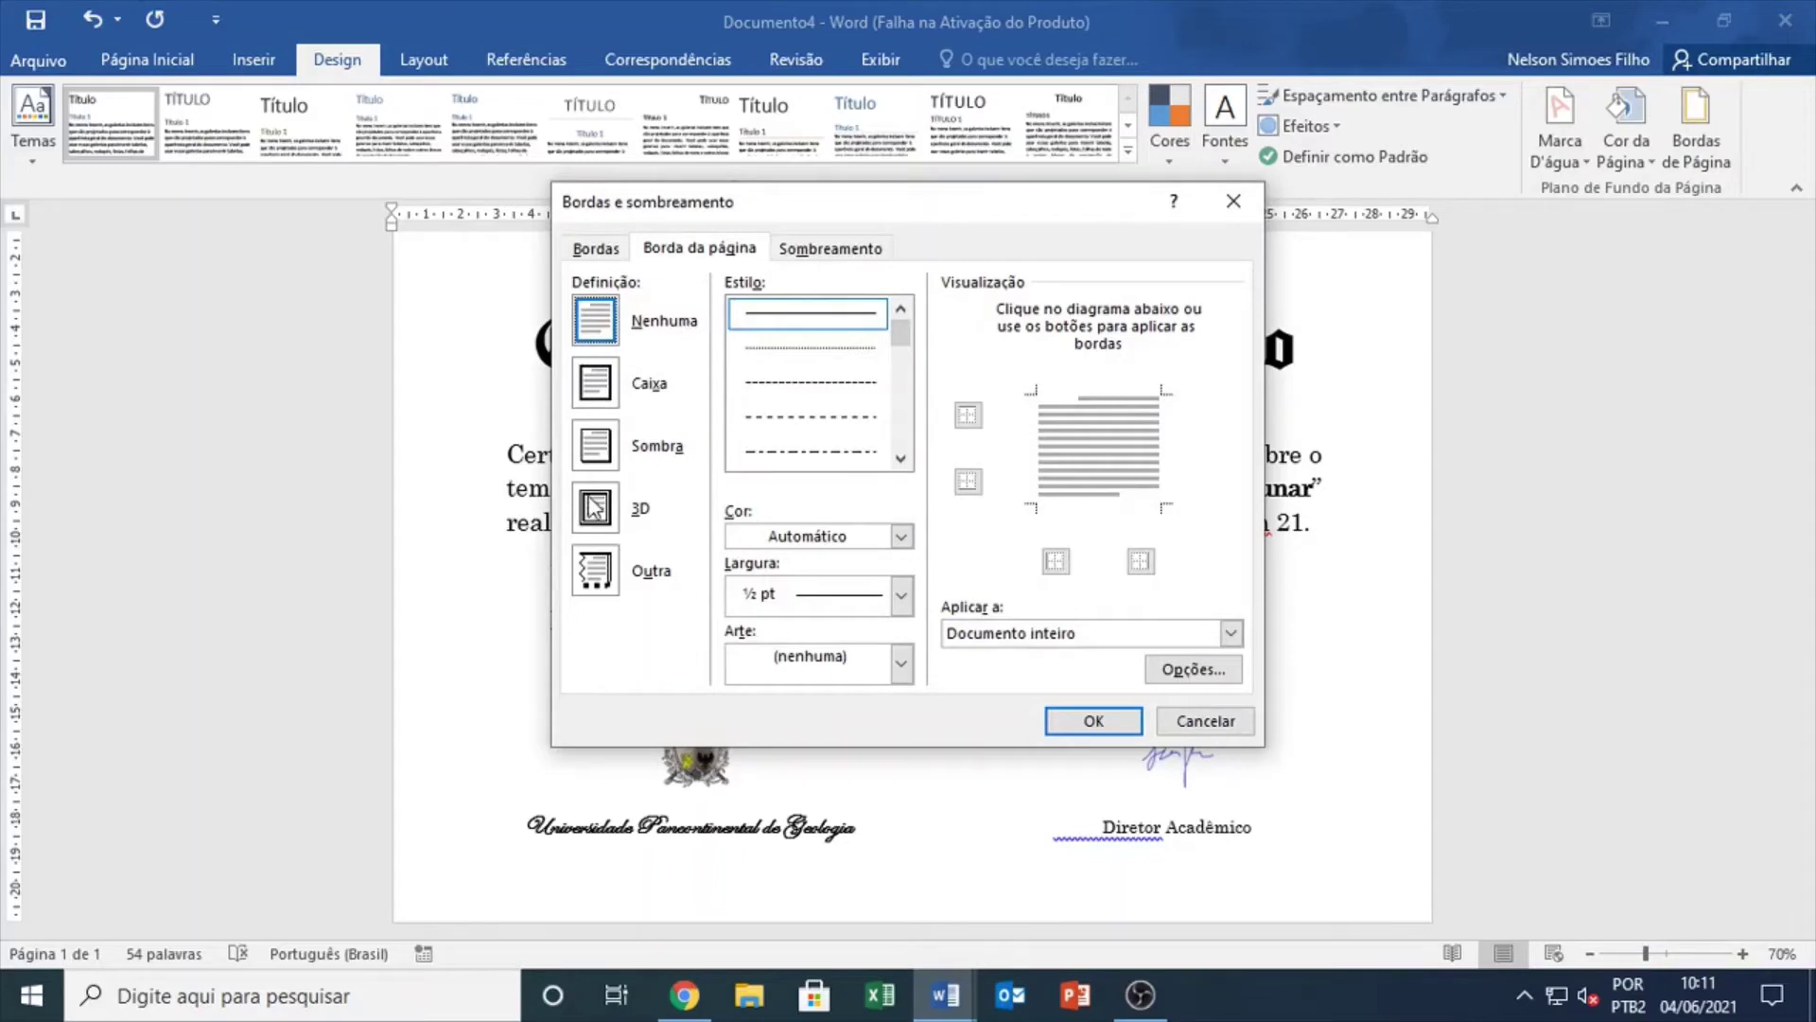
{"action": "left_click", "coordinate": [594, 510]}
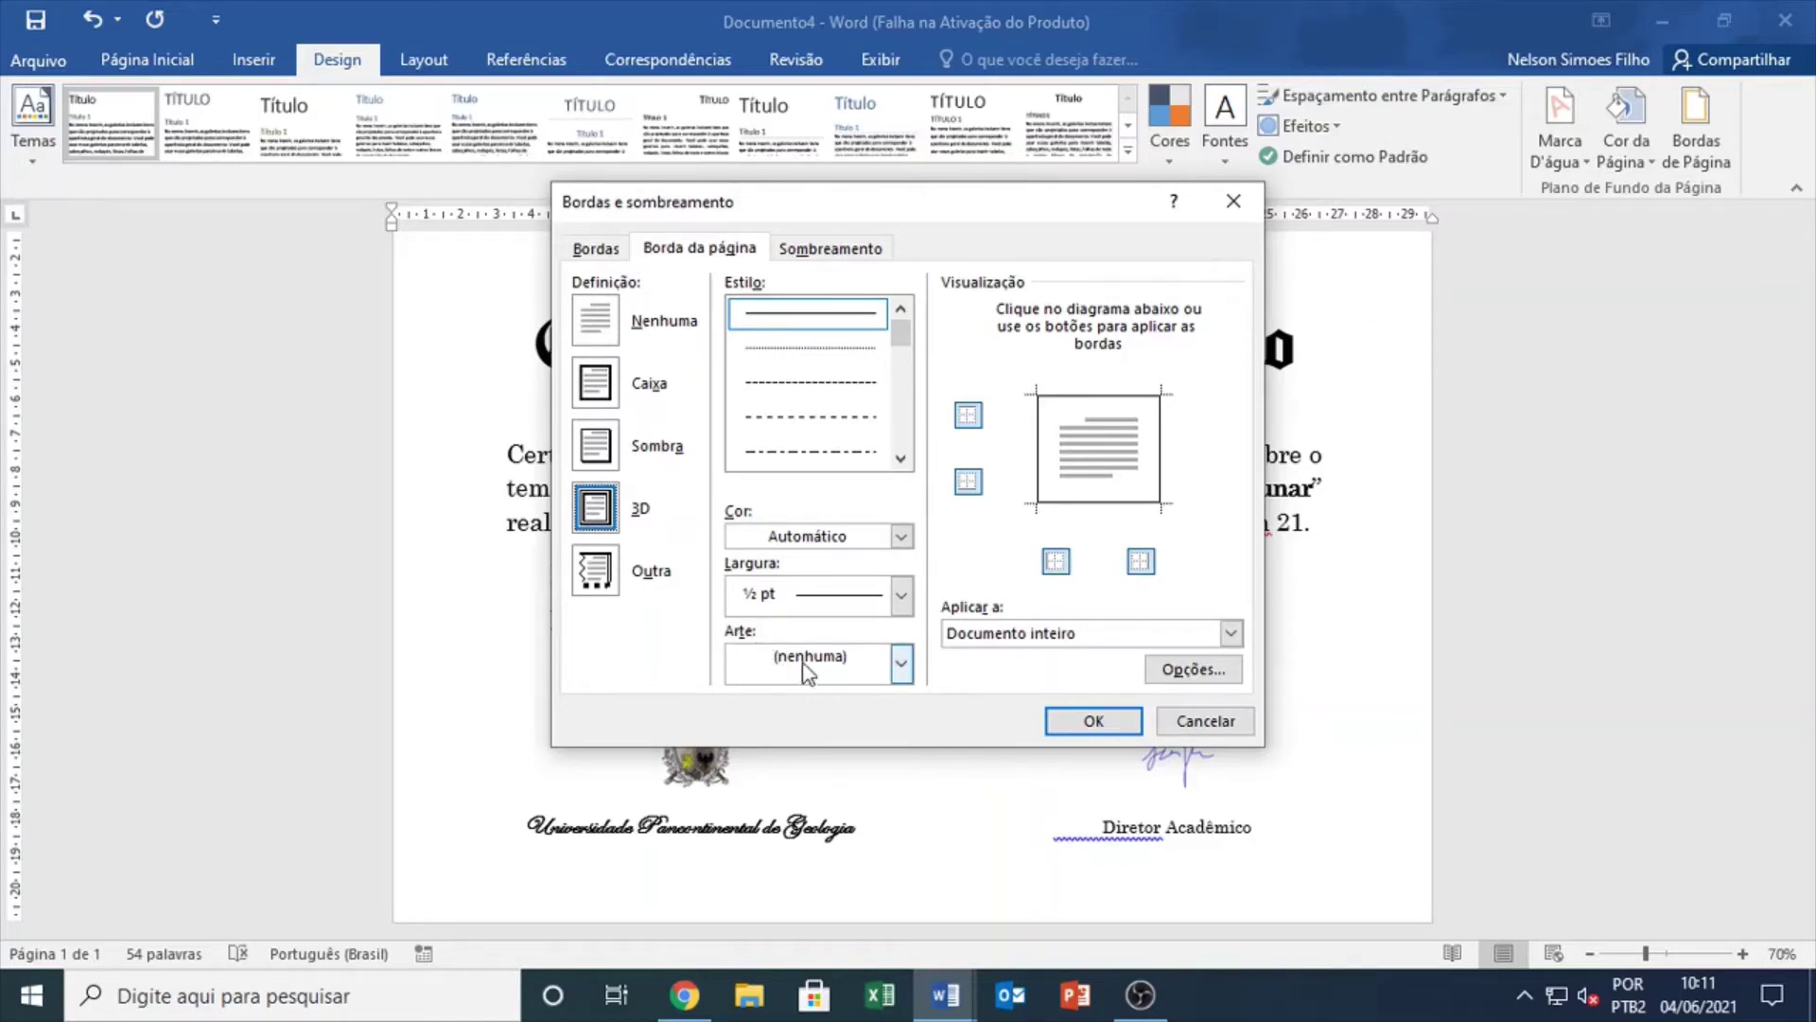
Pick the wave pattern from the Arte list and apply it as the page border
{"action": "left_click", "coordinate": [901, 663]}
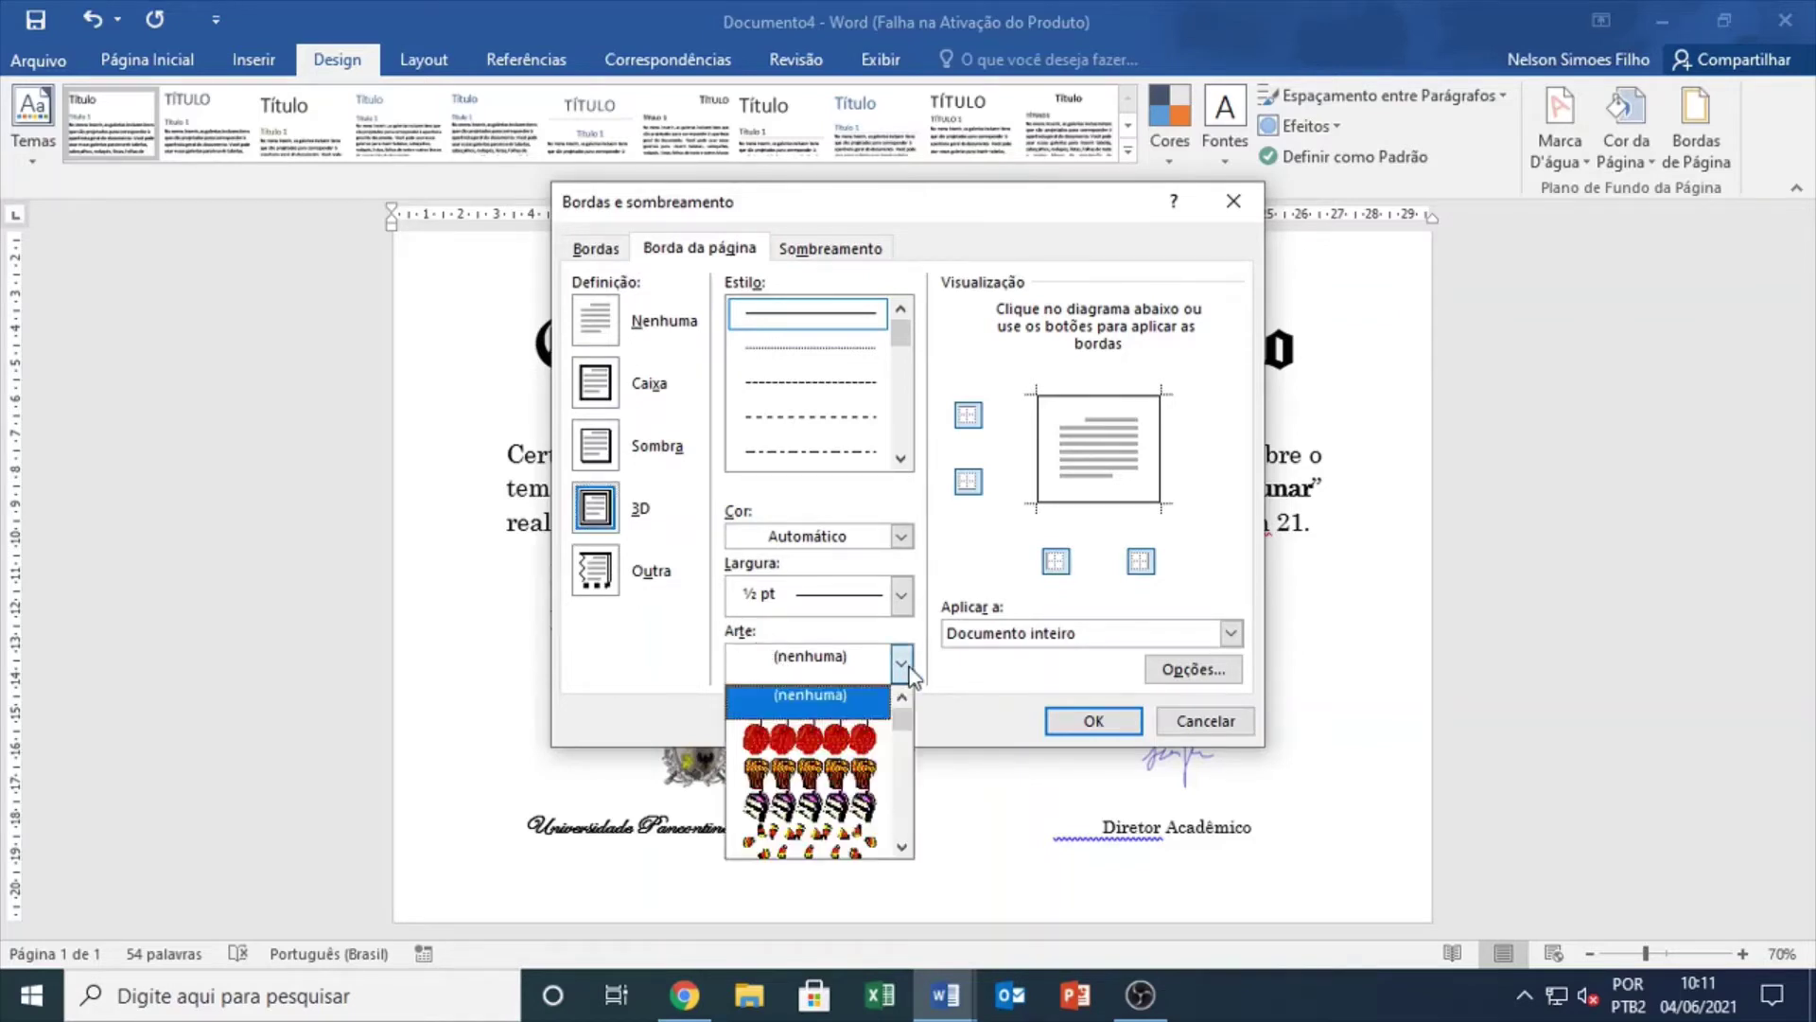
{"action": "left_click", "coordinate": [903, 847]}
{"action": "left_click", "coordinate": [903, 848]}
{"action": "left_click", "coordinate": [903, 847]}
{"action": "left_click", "coordinate": [903, 848]}
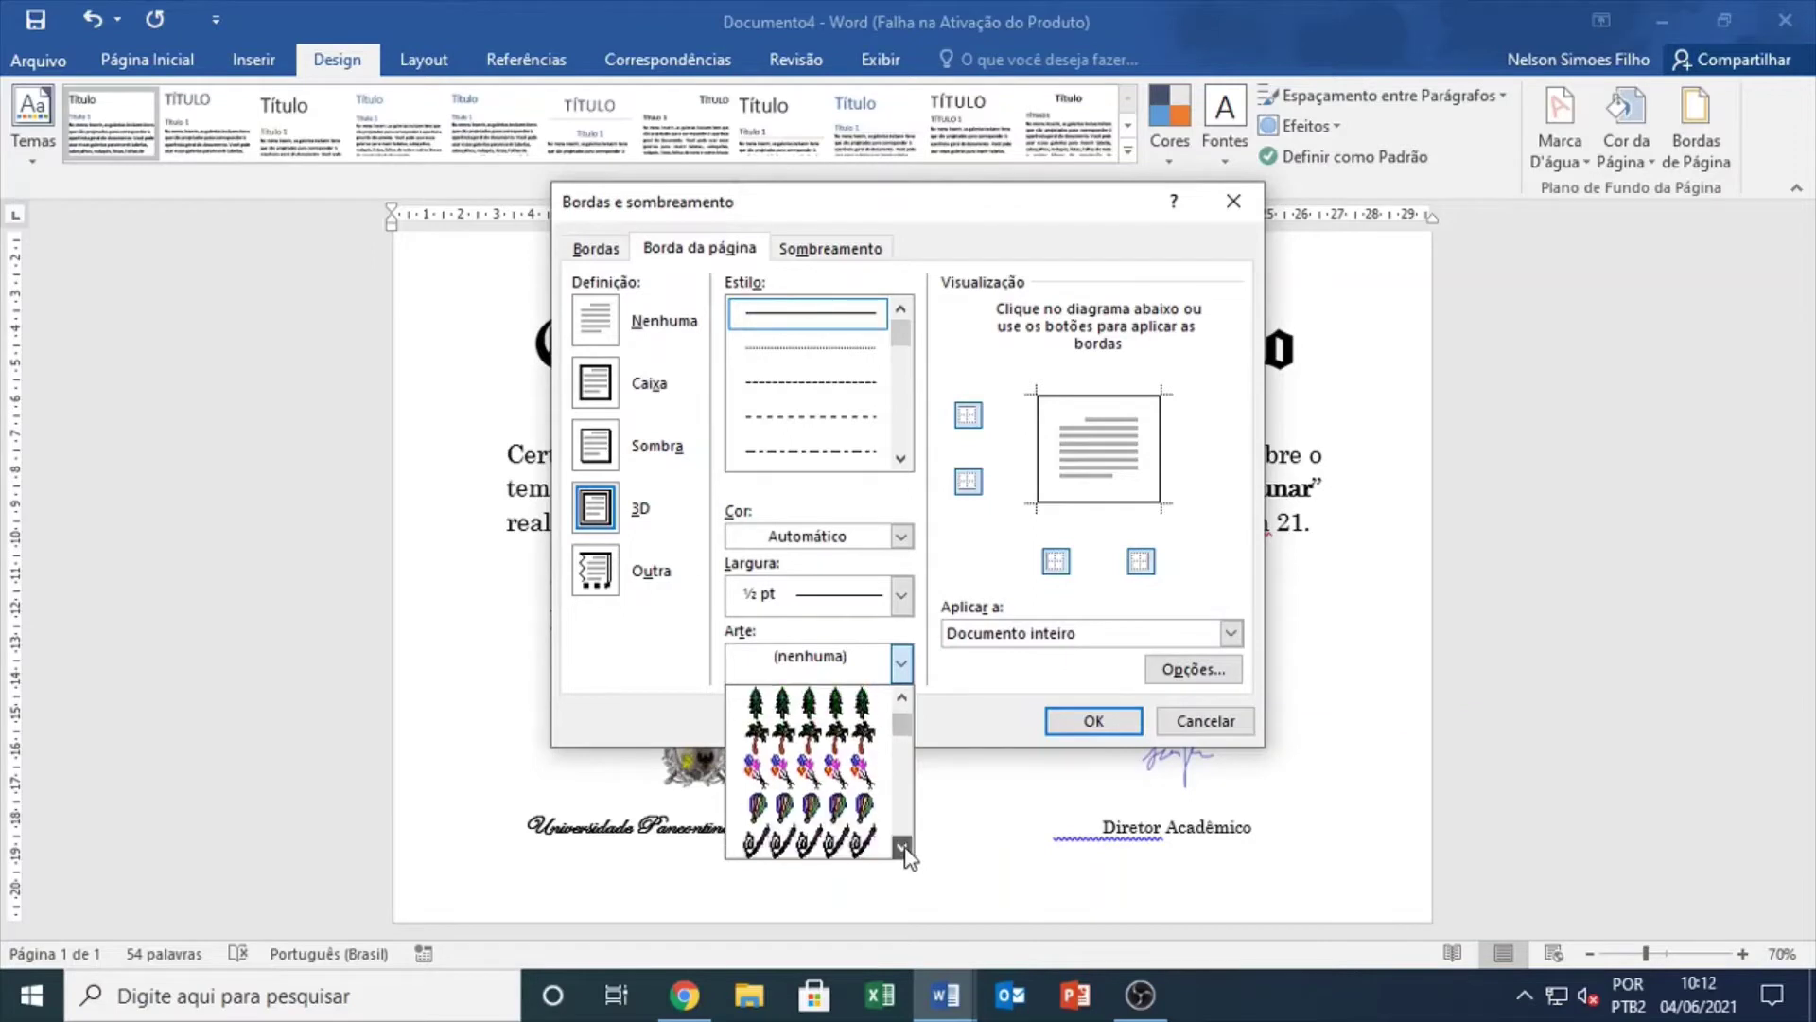
{"action": "left_click", "coordinate": [903, 848]}
{"action": "left_click", "coordinate": [902, 848]}
{"action": "left_click", "coordinate": [903, 848]}
{"action": "left_click", "coordinate": [903, 848]}
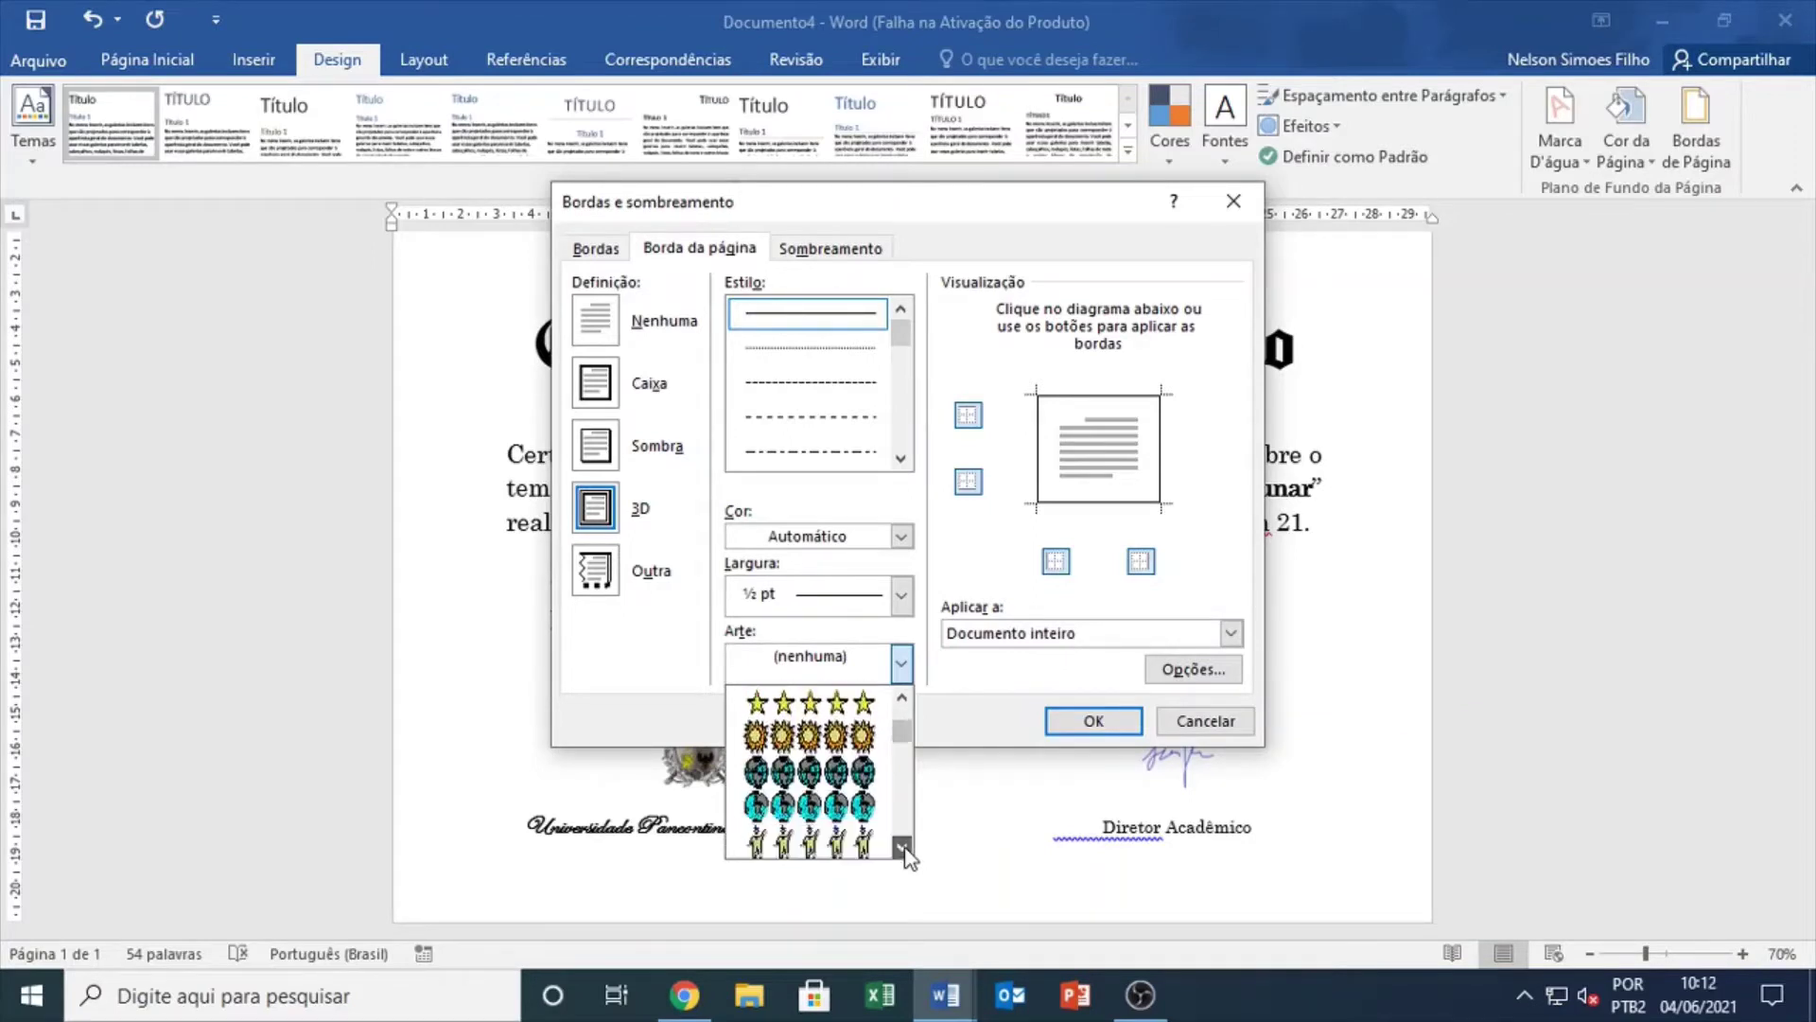
{"action": "left_click", "coordinate": [902, 847]}
{"action": "left_click", "coordinate": [903, 848]}
{"action": "left_click", "coordinate": [903, 847]}
{"action": "left_click", "coordinate": [903, 847]}
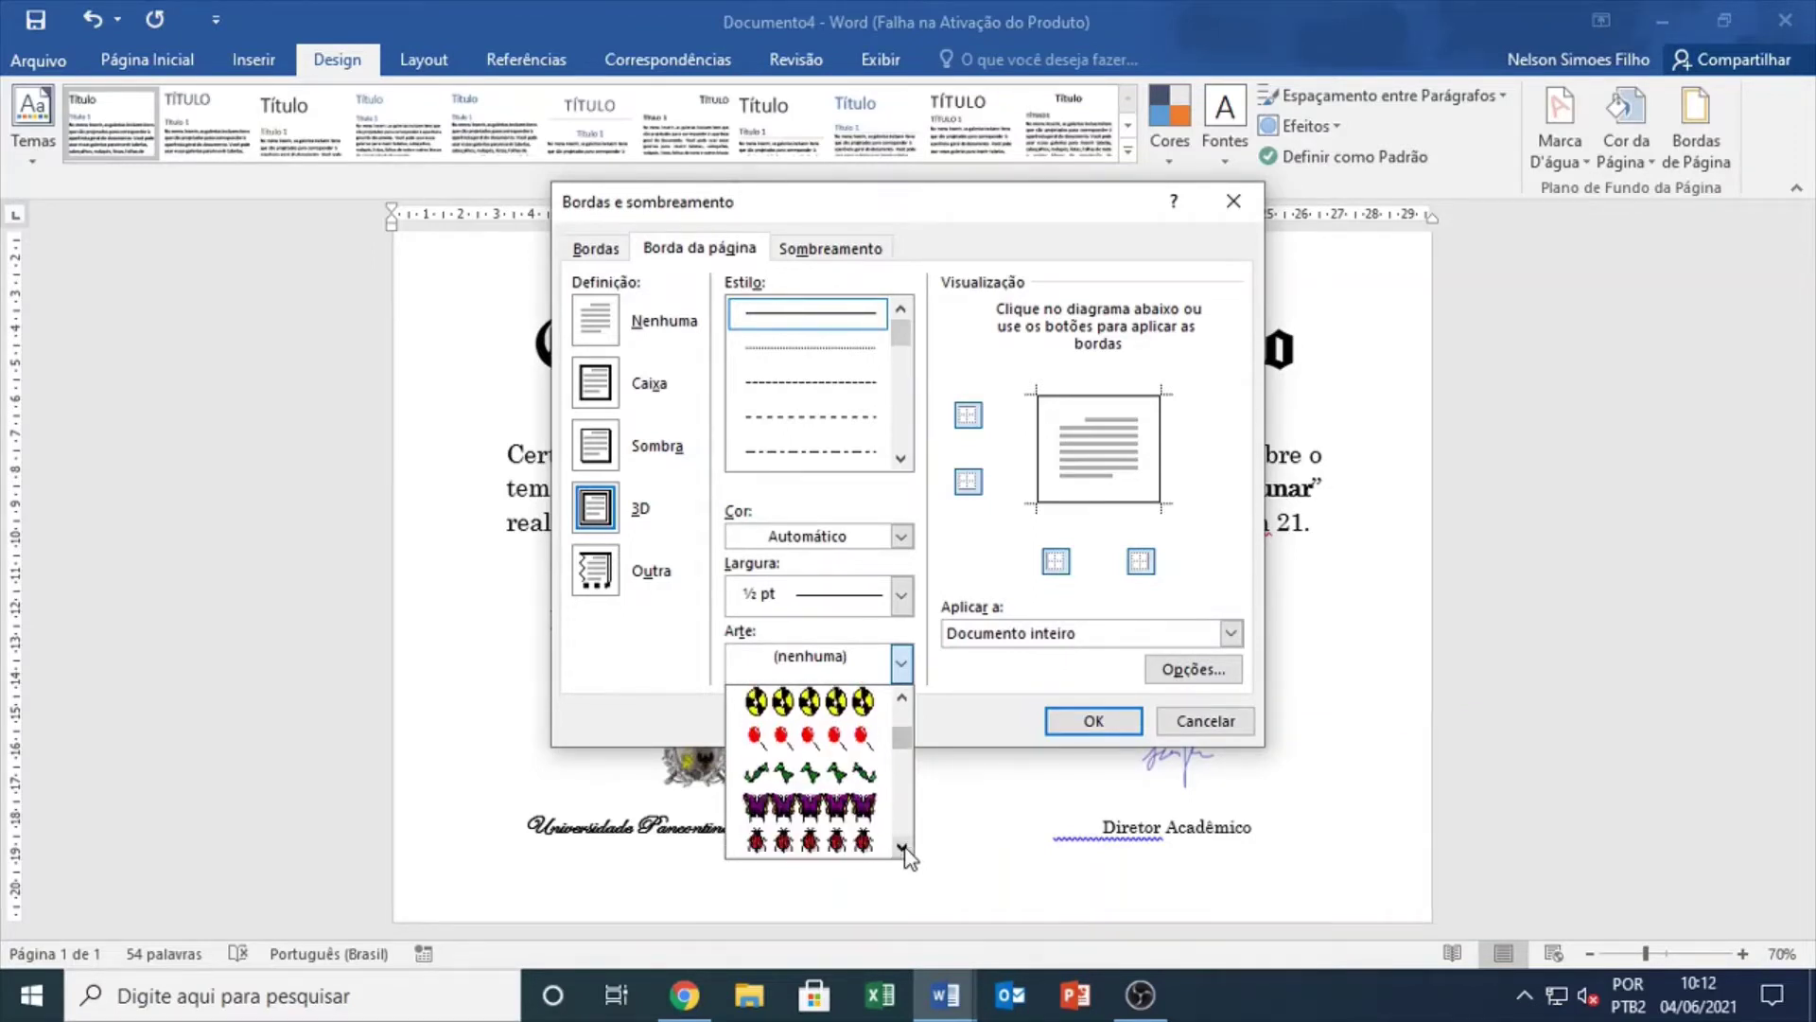
{"action": "left_click", "coordinate": [903, 848]}
{"action": "left_click", "coordinate": [902, 847]}
{"action": "left_click", "coordinate": [903, 847]}
{"action": "left_click", "coordinate": [903, 848]}
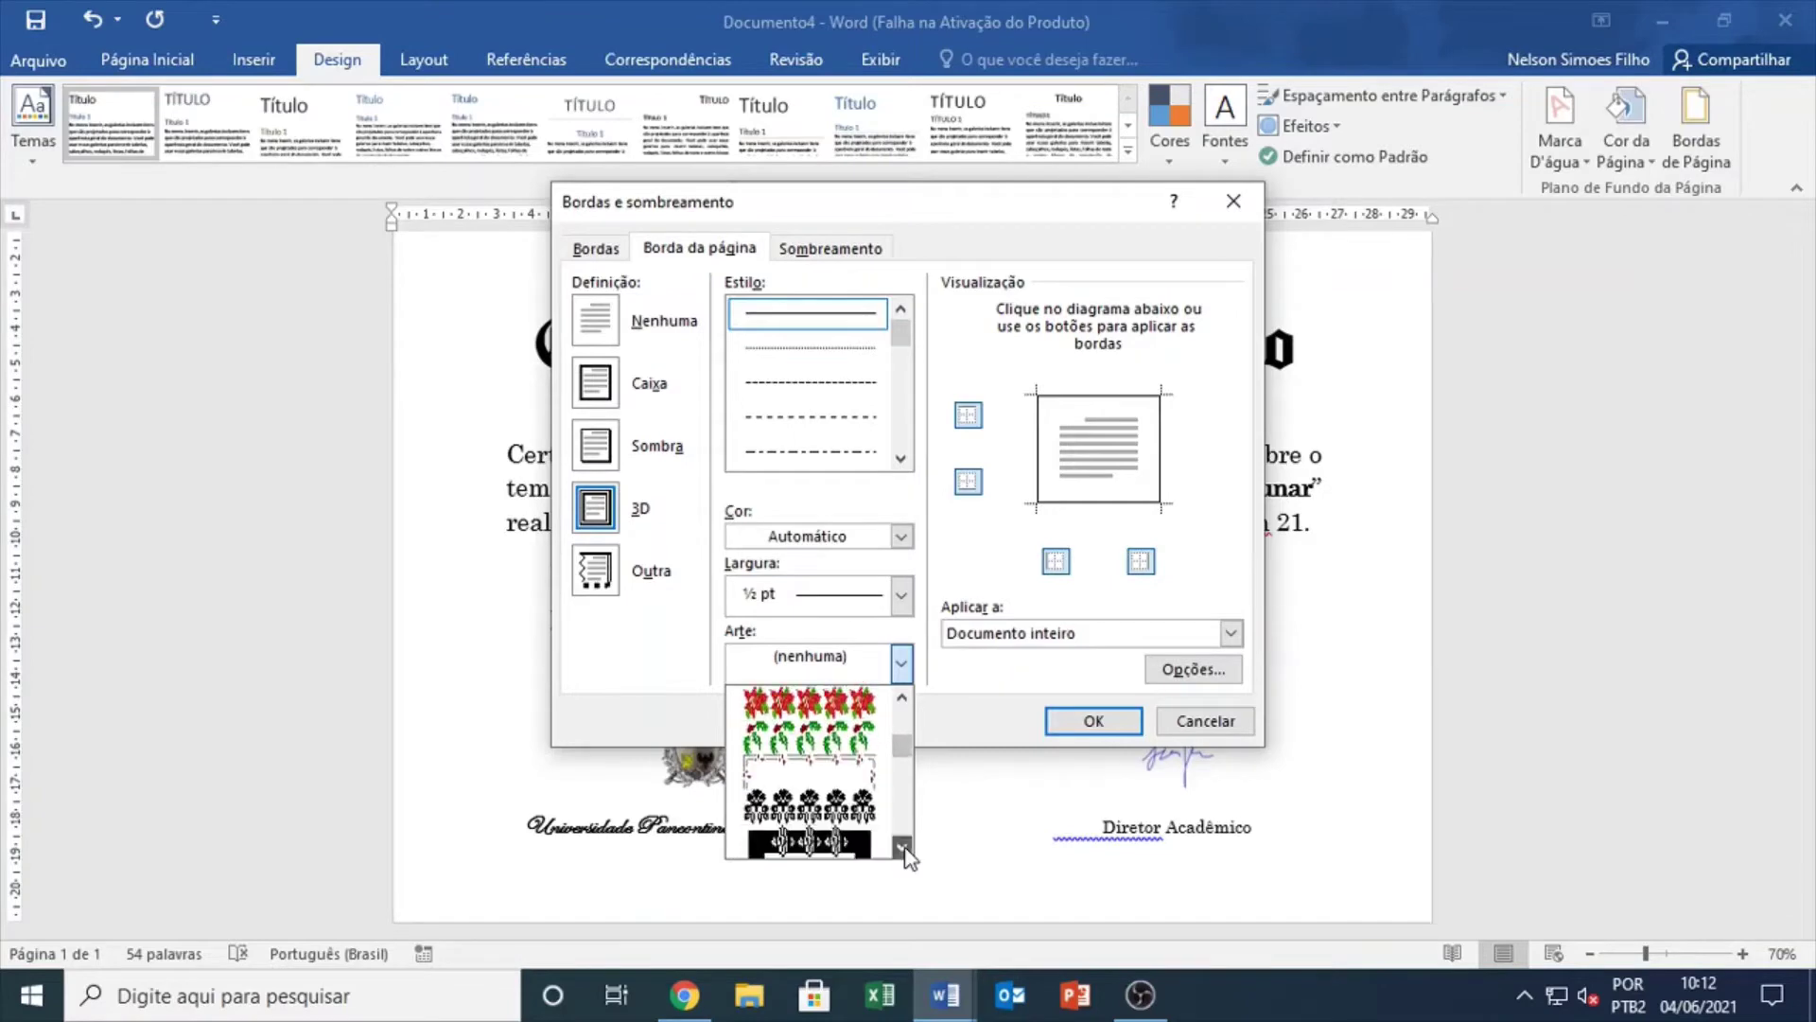
{"action": "left_click", "coordinate": [902, 847]}
{"action": "left_click", "coordinate": [903, 848]}
{"action": "left_click", "coordinate": [901, 847]}
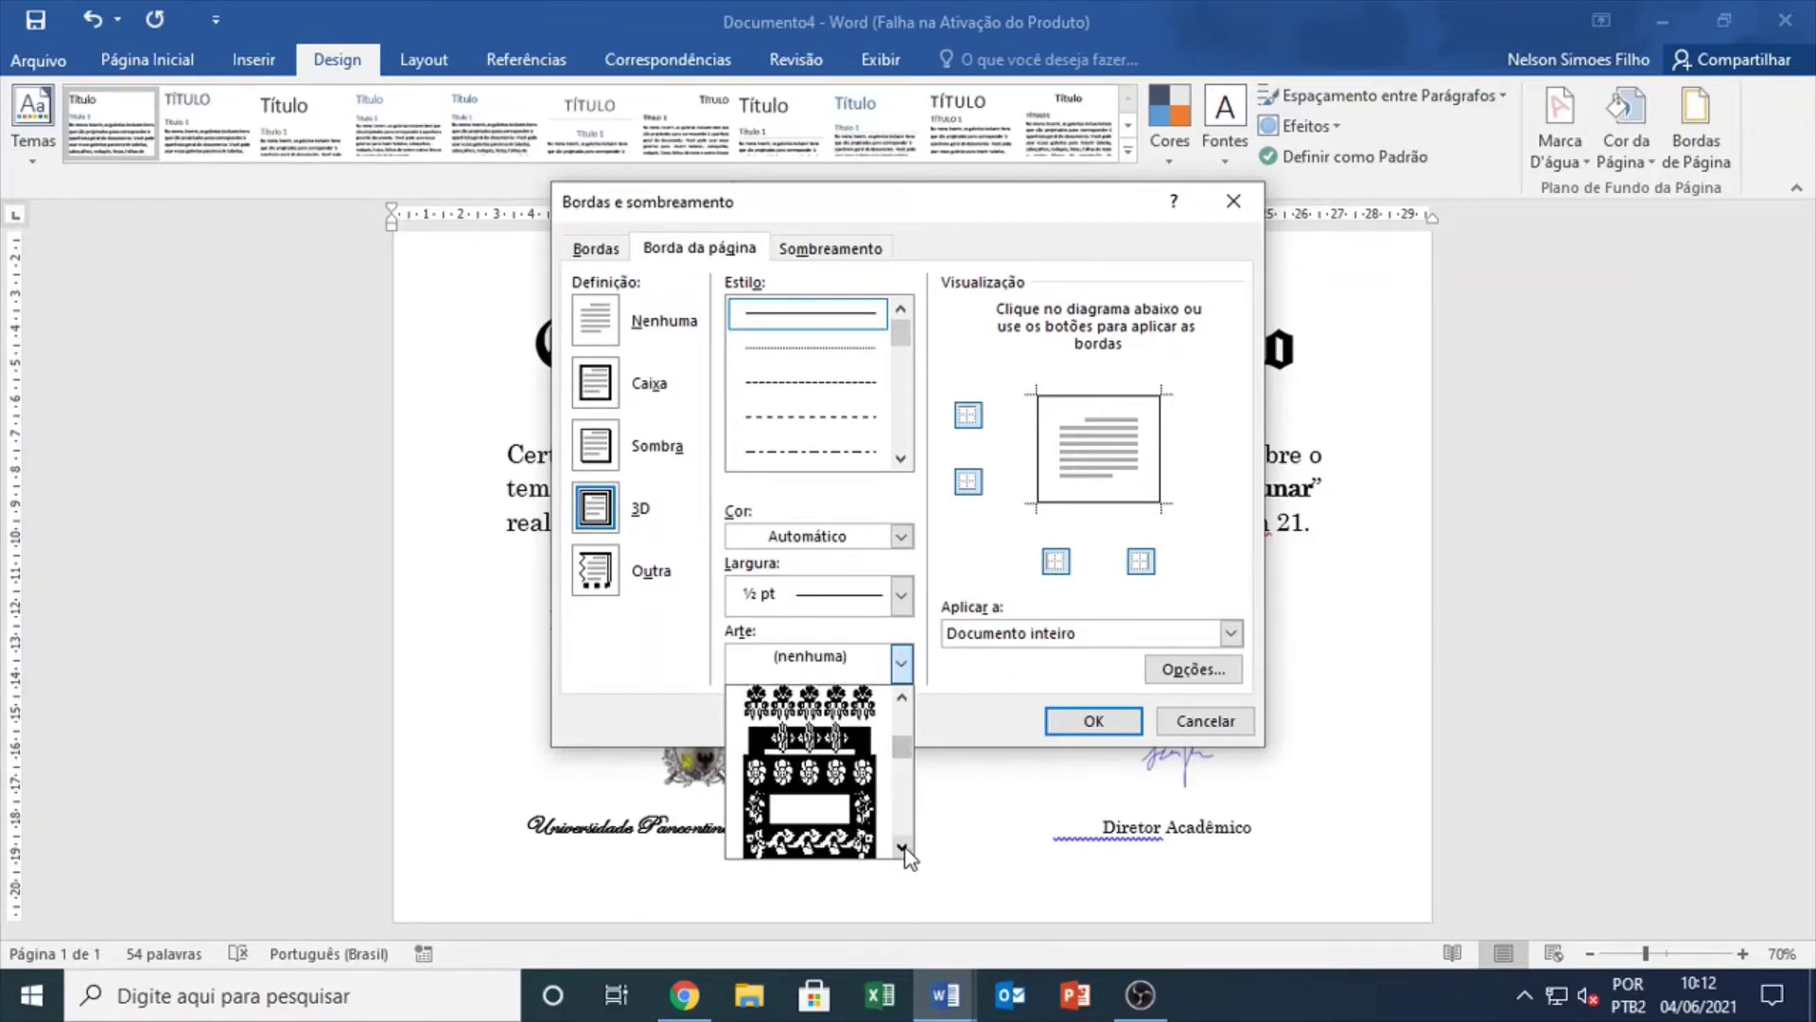
{"action": "left_click", "coordinate": [903, 848]}
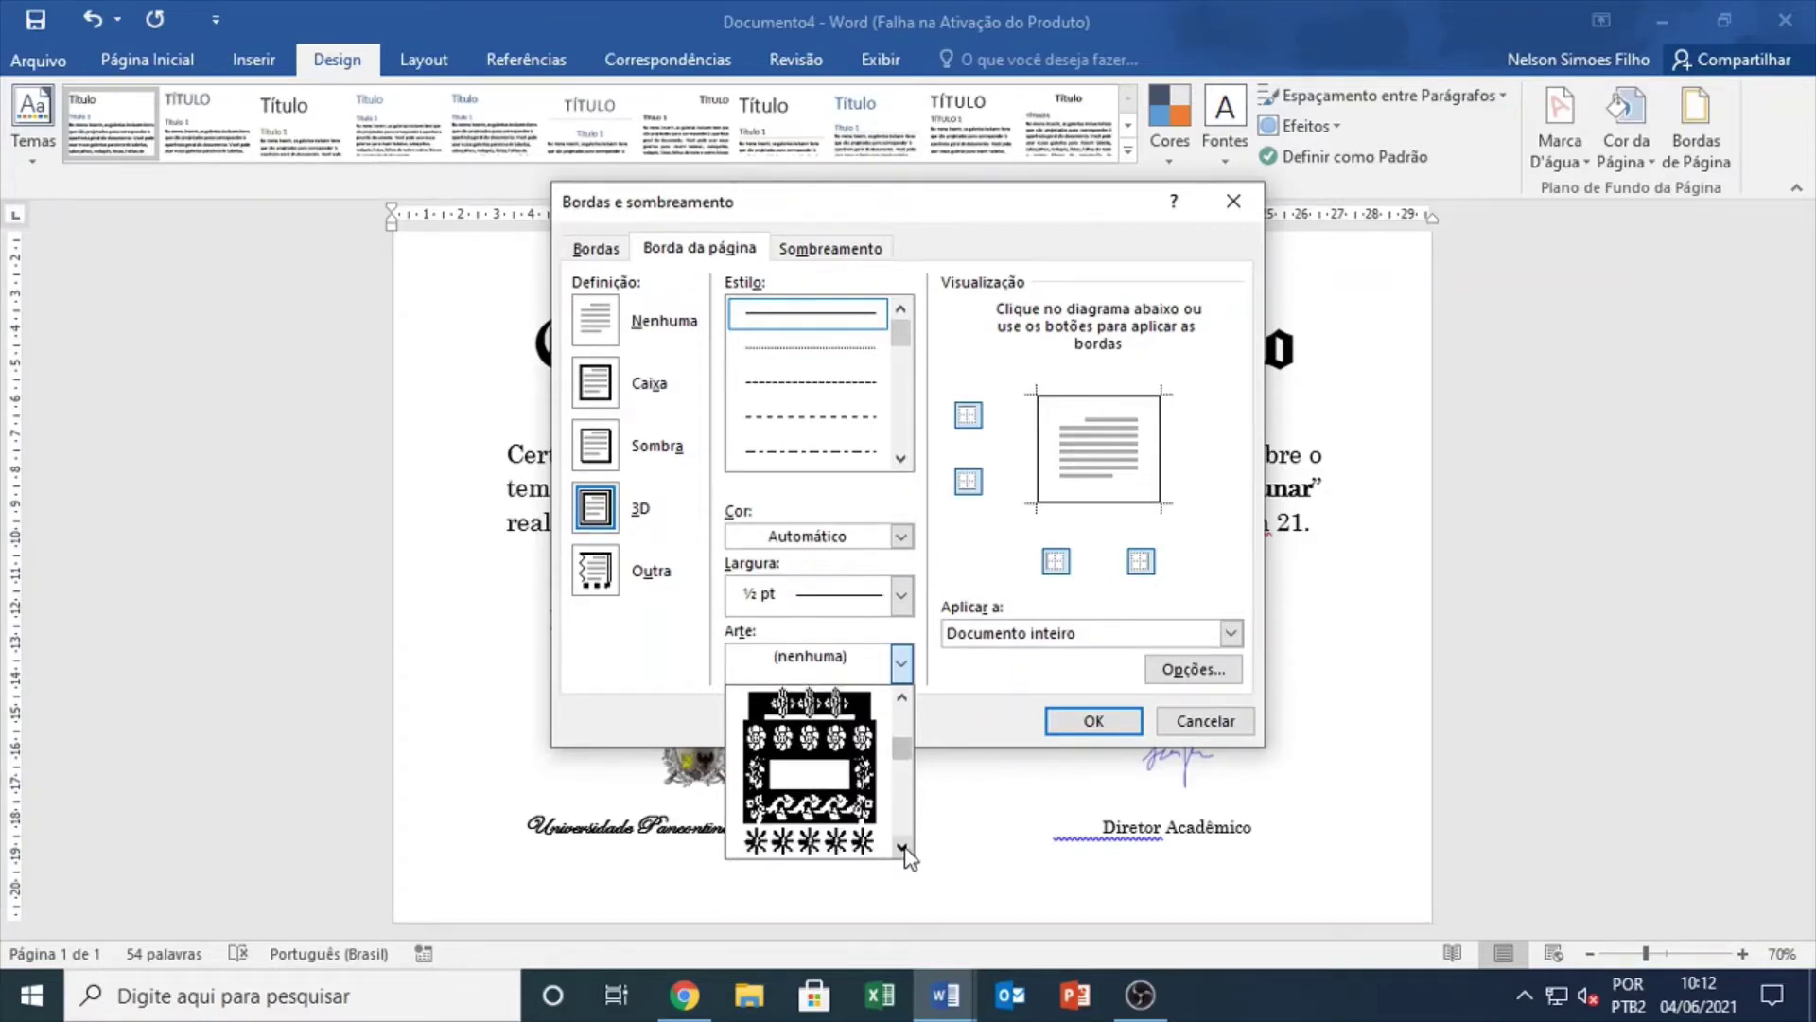
{"action": "left_click", "coordinate": [805, 819]}
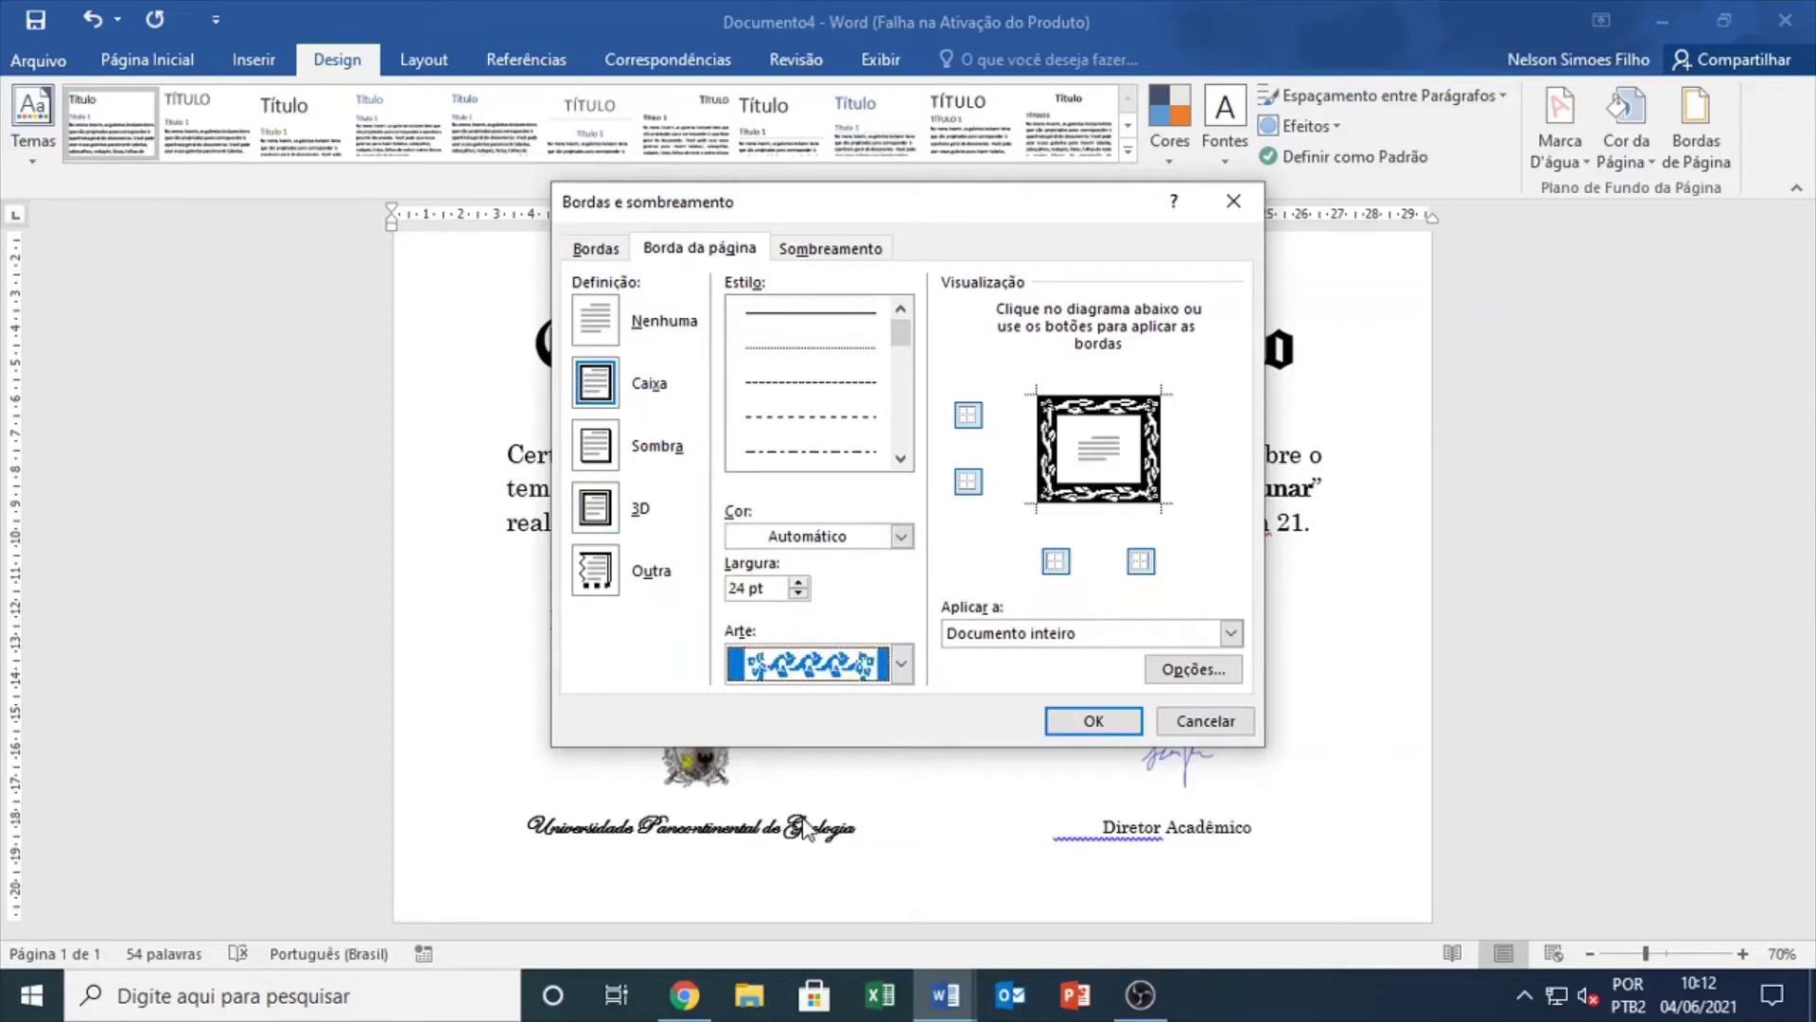
{"action": "left_click", "coordinate": [1096, 723]}
Select the xxxxxxxxxxxxxx placeholder in the first paragraph of the certificate
{"action": "scroll", "coordinate": [591, 297], "scroll_direction": "up", "scroll_amount": 1}
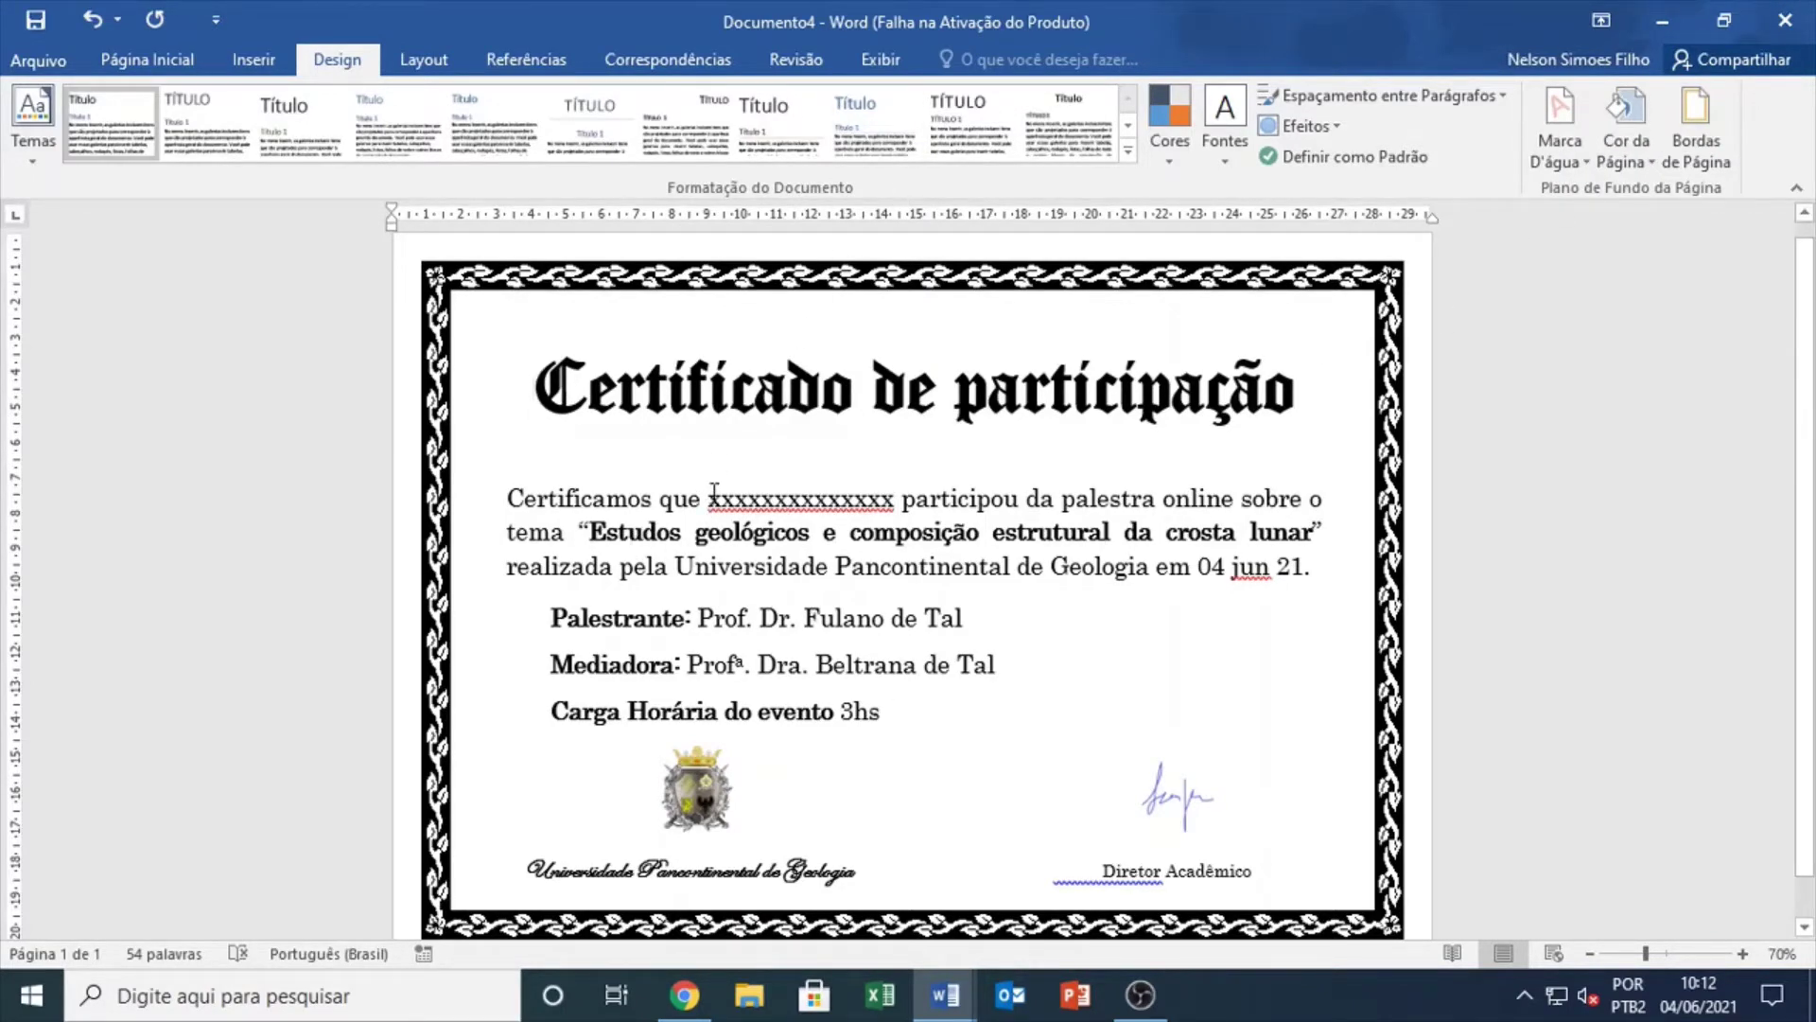
{"action": "left_click_drag", "start_coordinate": [710, 492], "coordinate": [896, 495]}
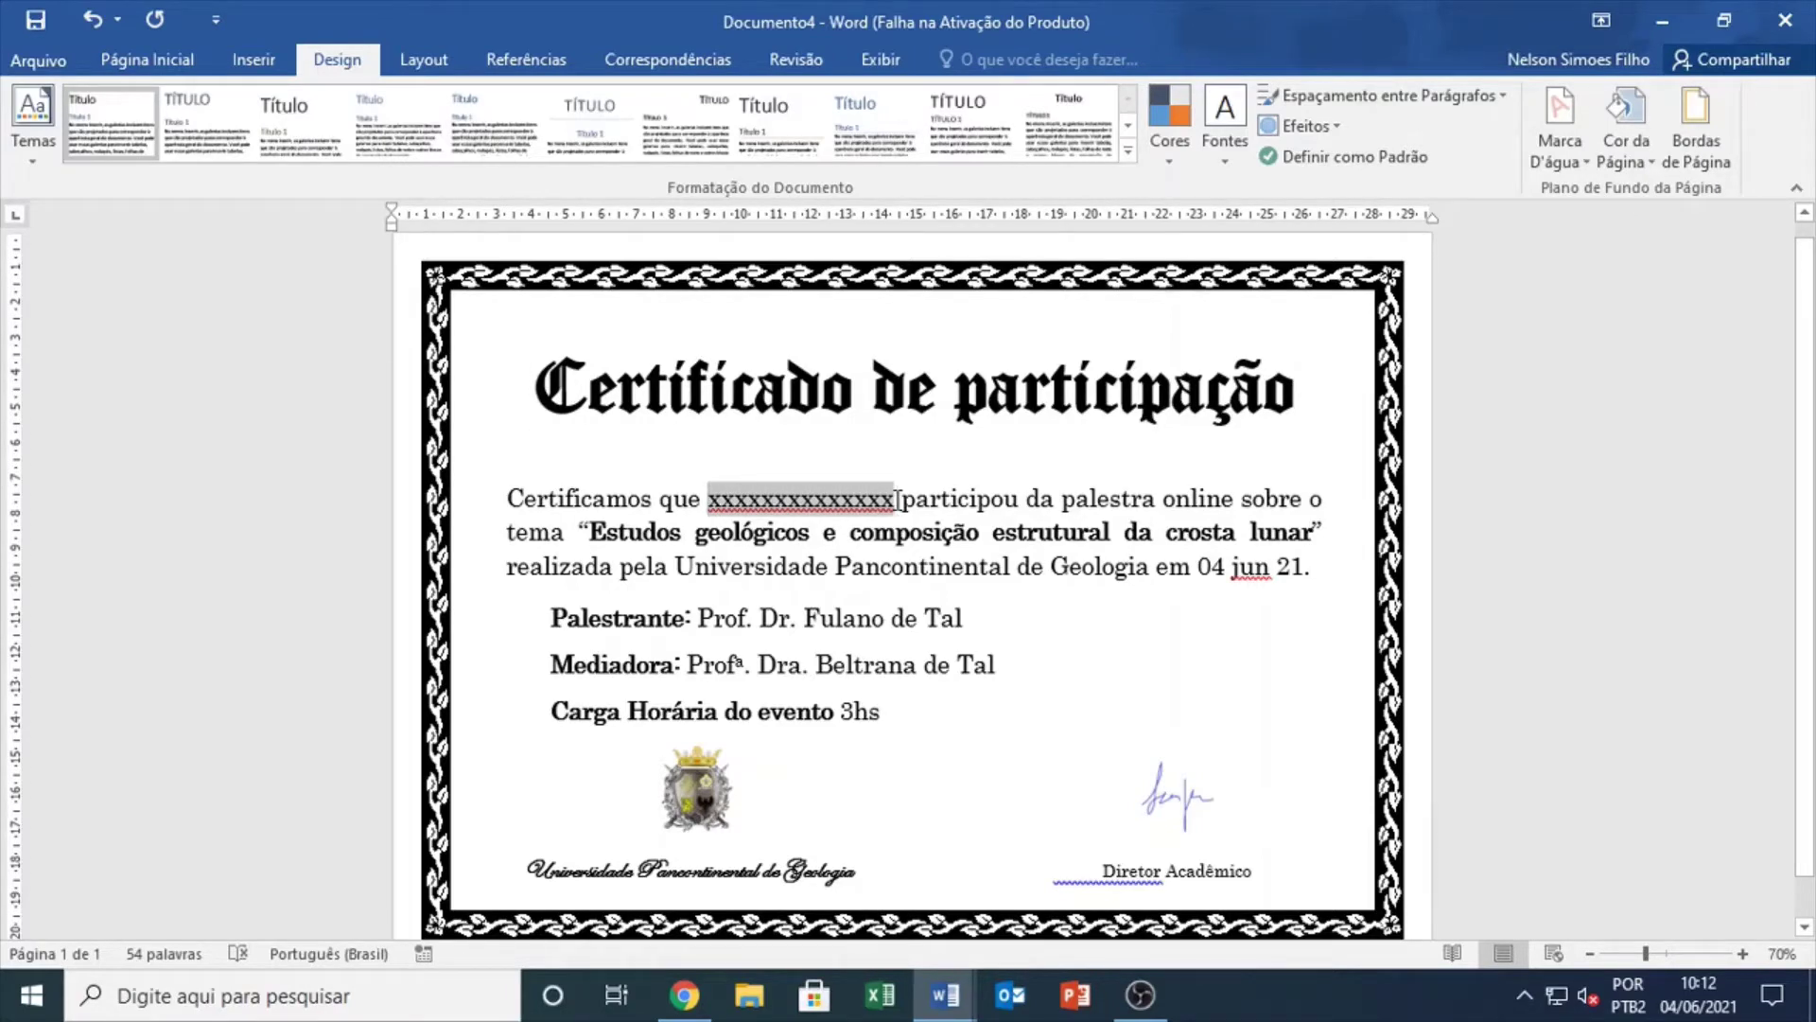
{"action": "left_click_drag", "start_coordinate": [896, 497], "coordinate": [896, 497]}
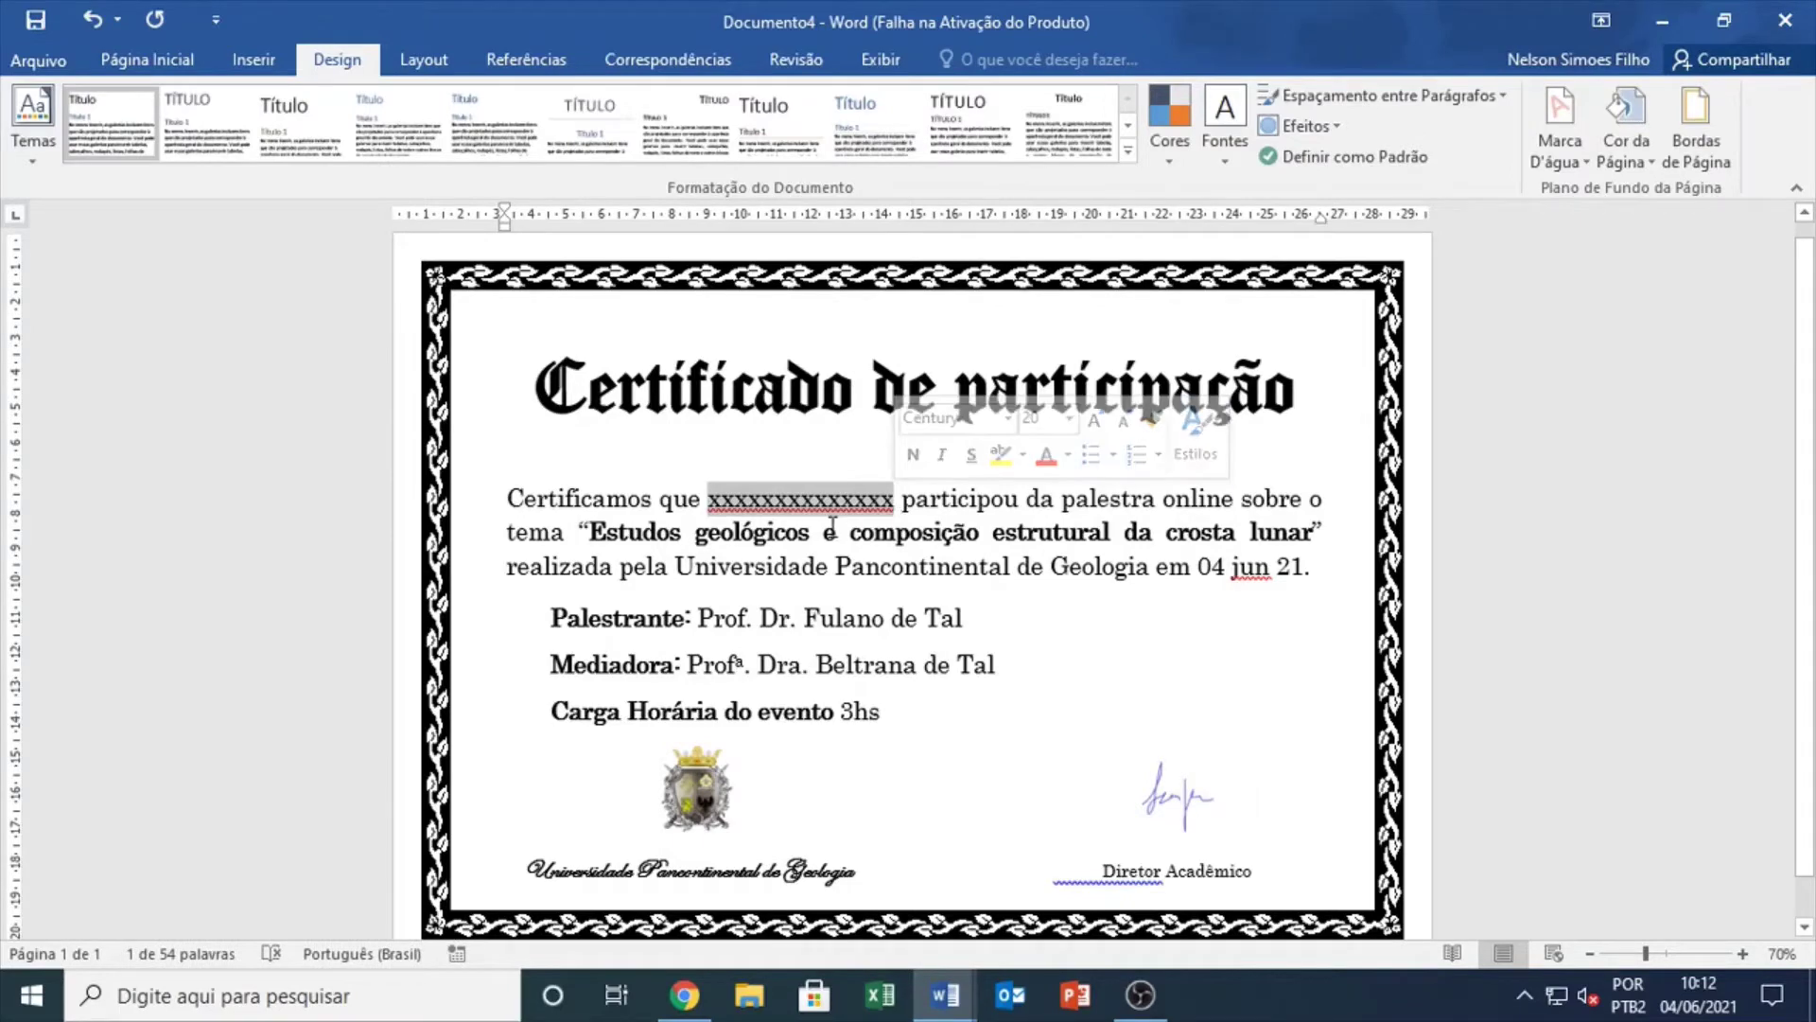
Restrict the document to read-only, with the name placeholder editable by Todos
{"action": "left_click", "coordinate": [806, 62]}
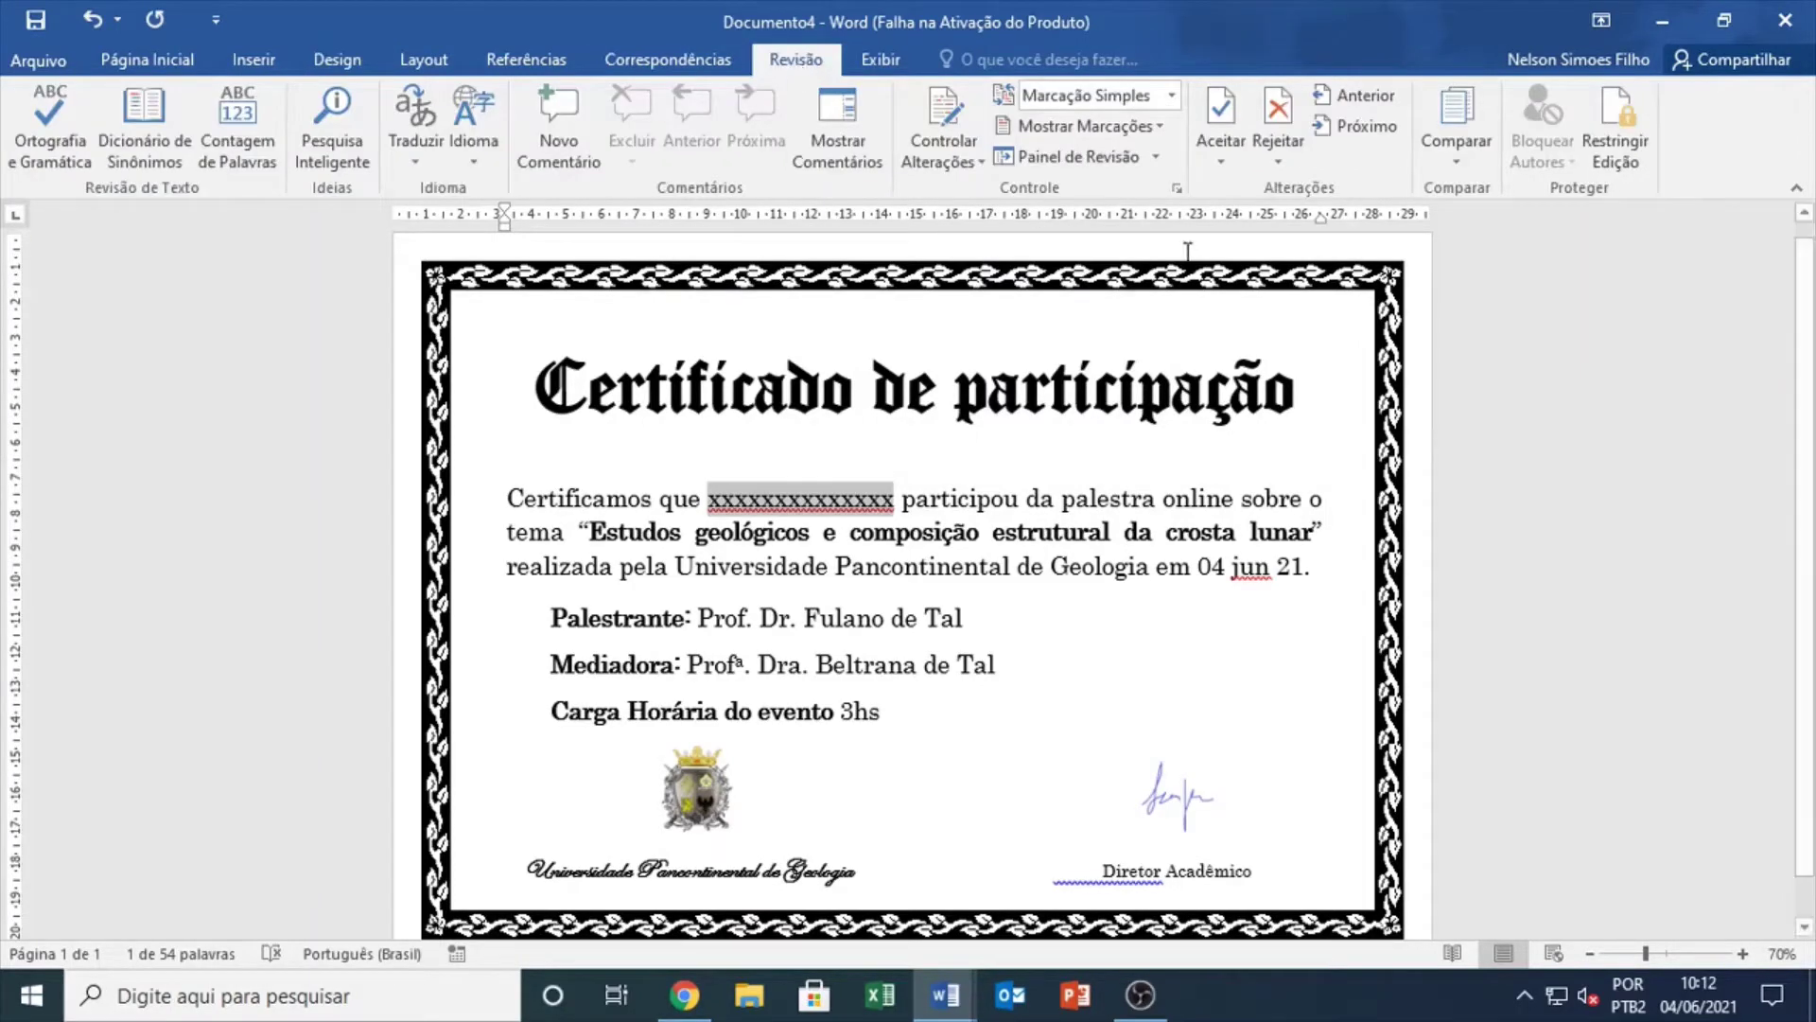
{"action": "left_click", "coordinate": [1633, 152]}
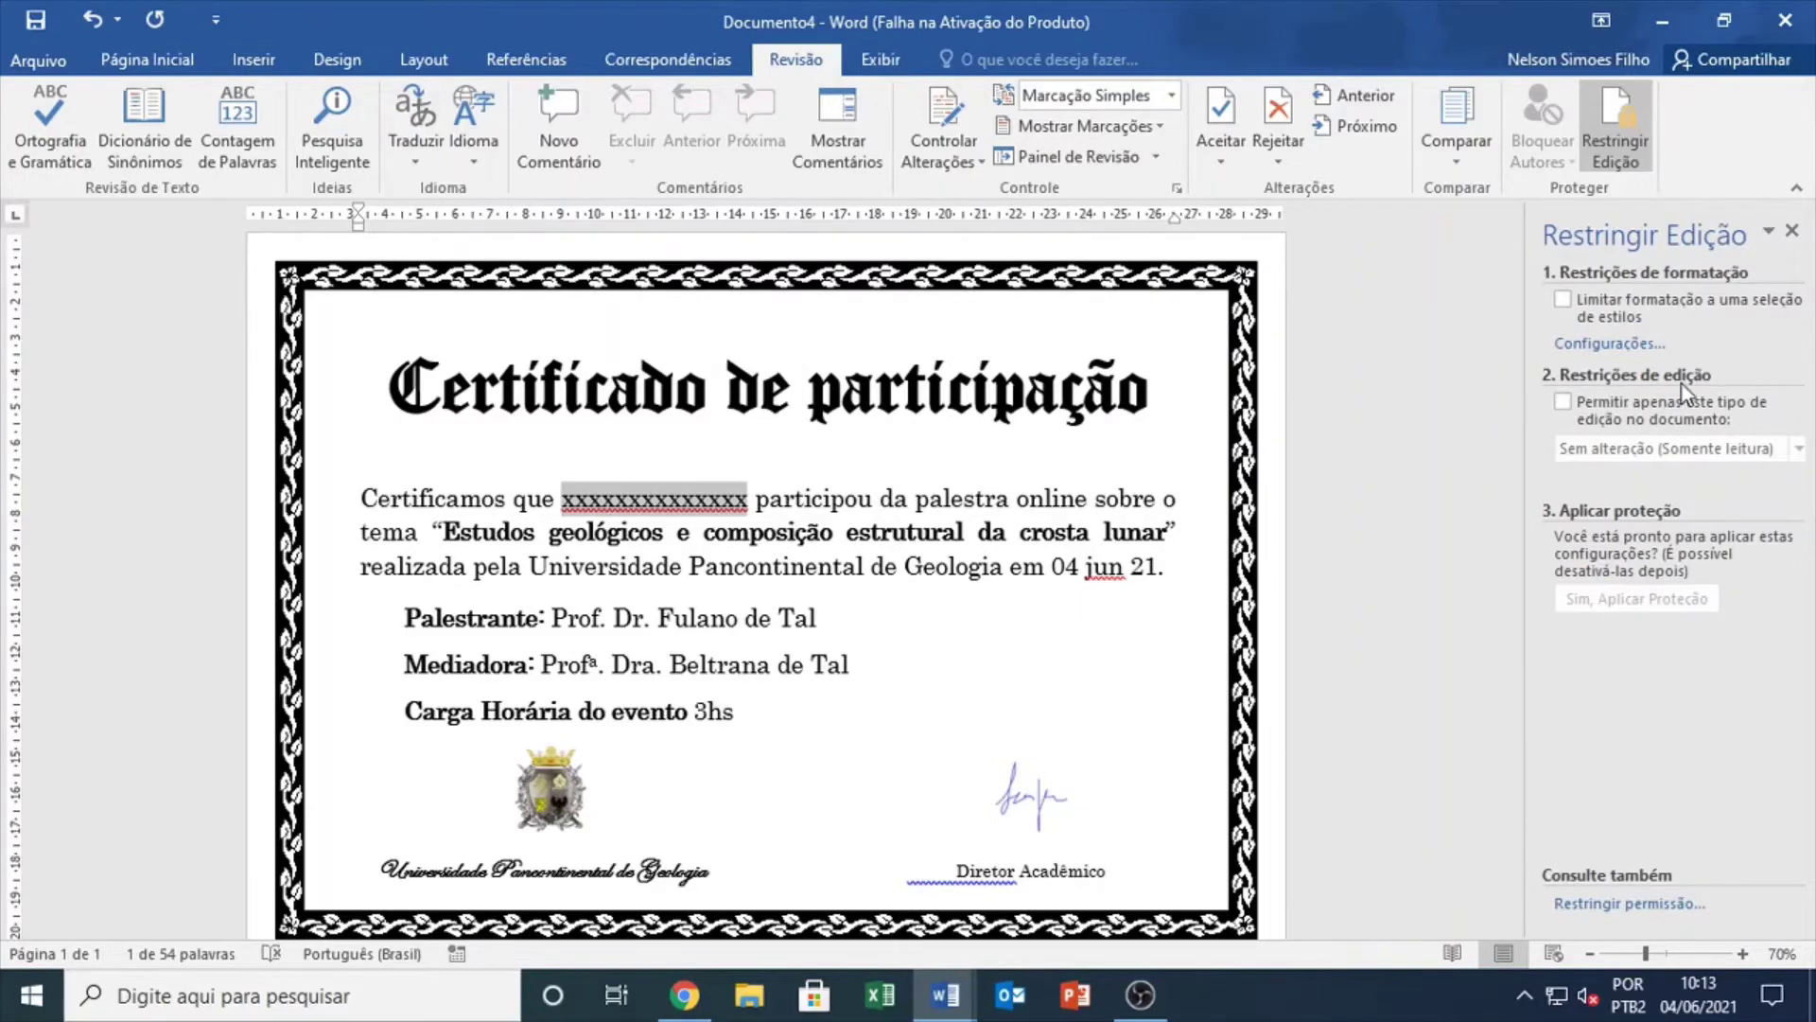
{"action": "left_click", "coordinate": [1563, 405]}
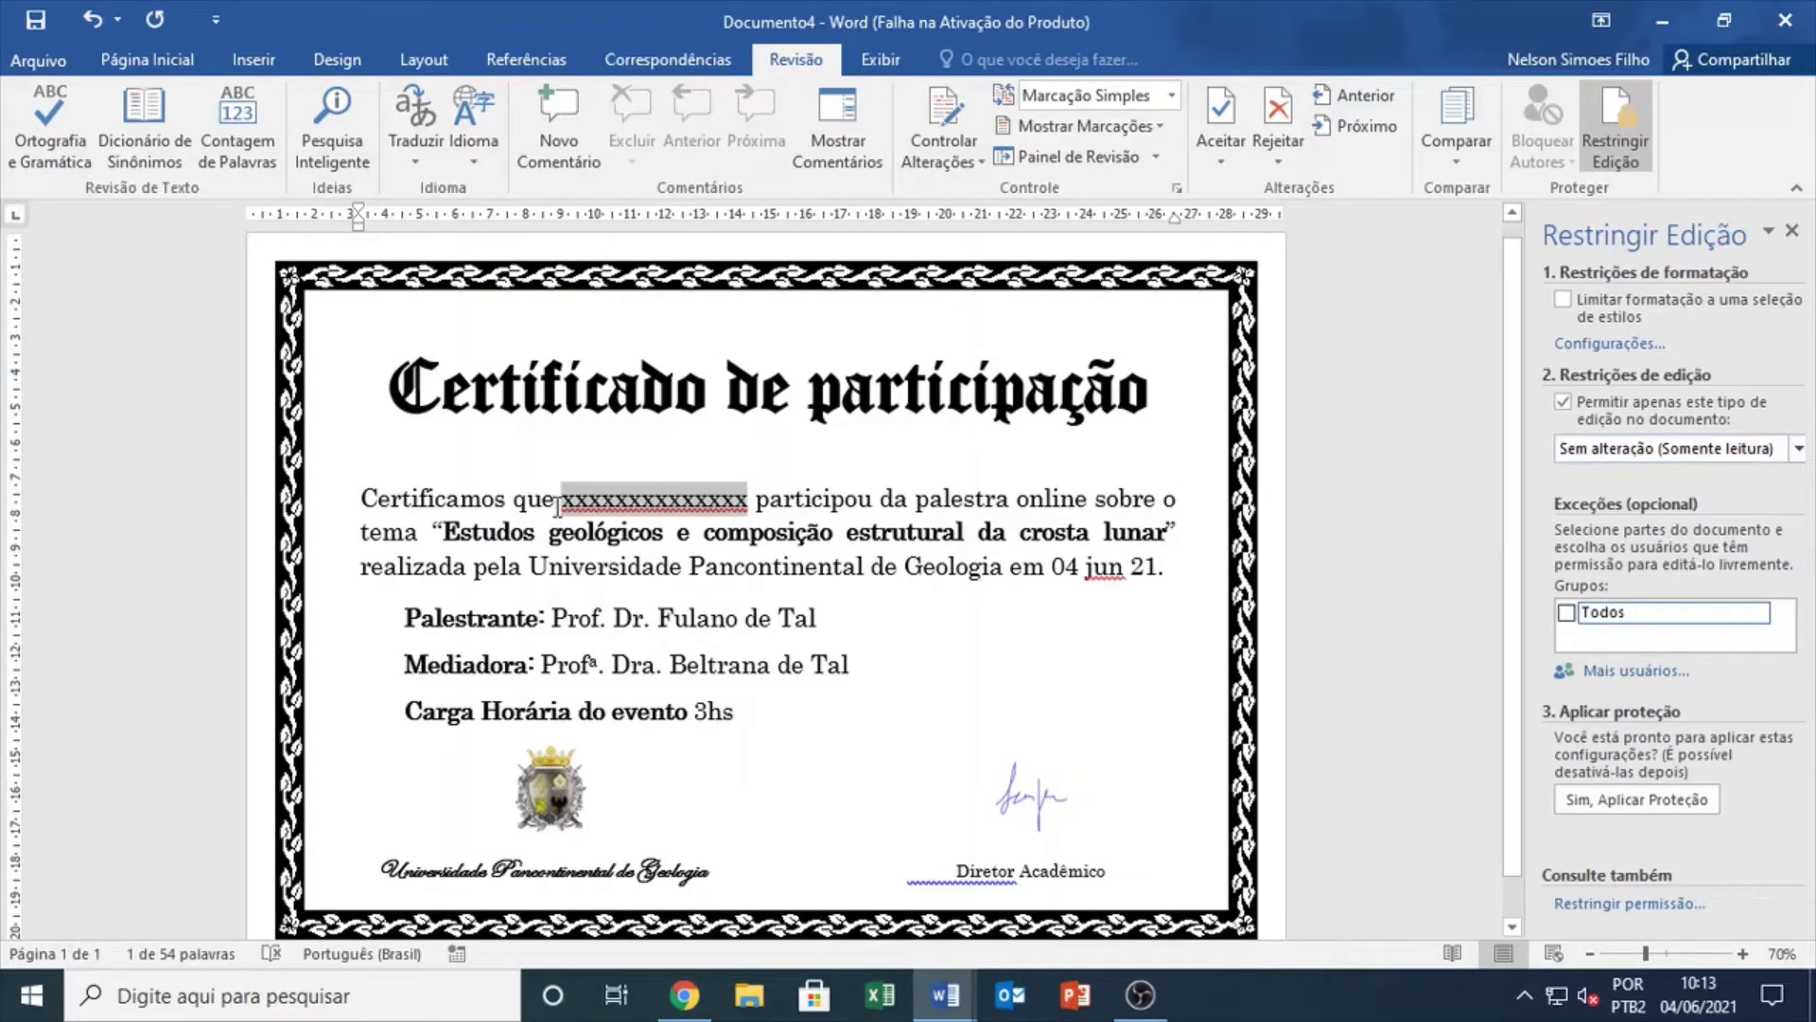
{"action": "left_click_drag", "start_coordinate": [745, 499], "coordinate": [561, 498]}
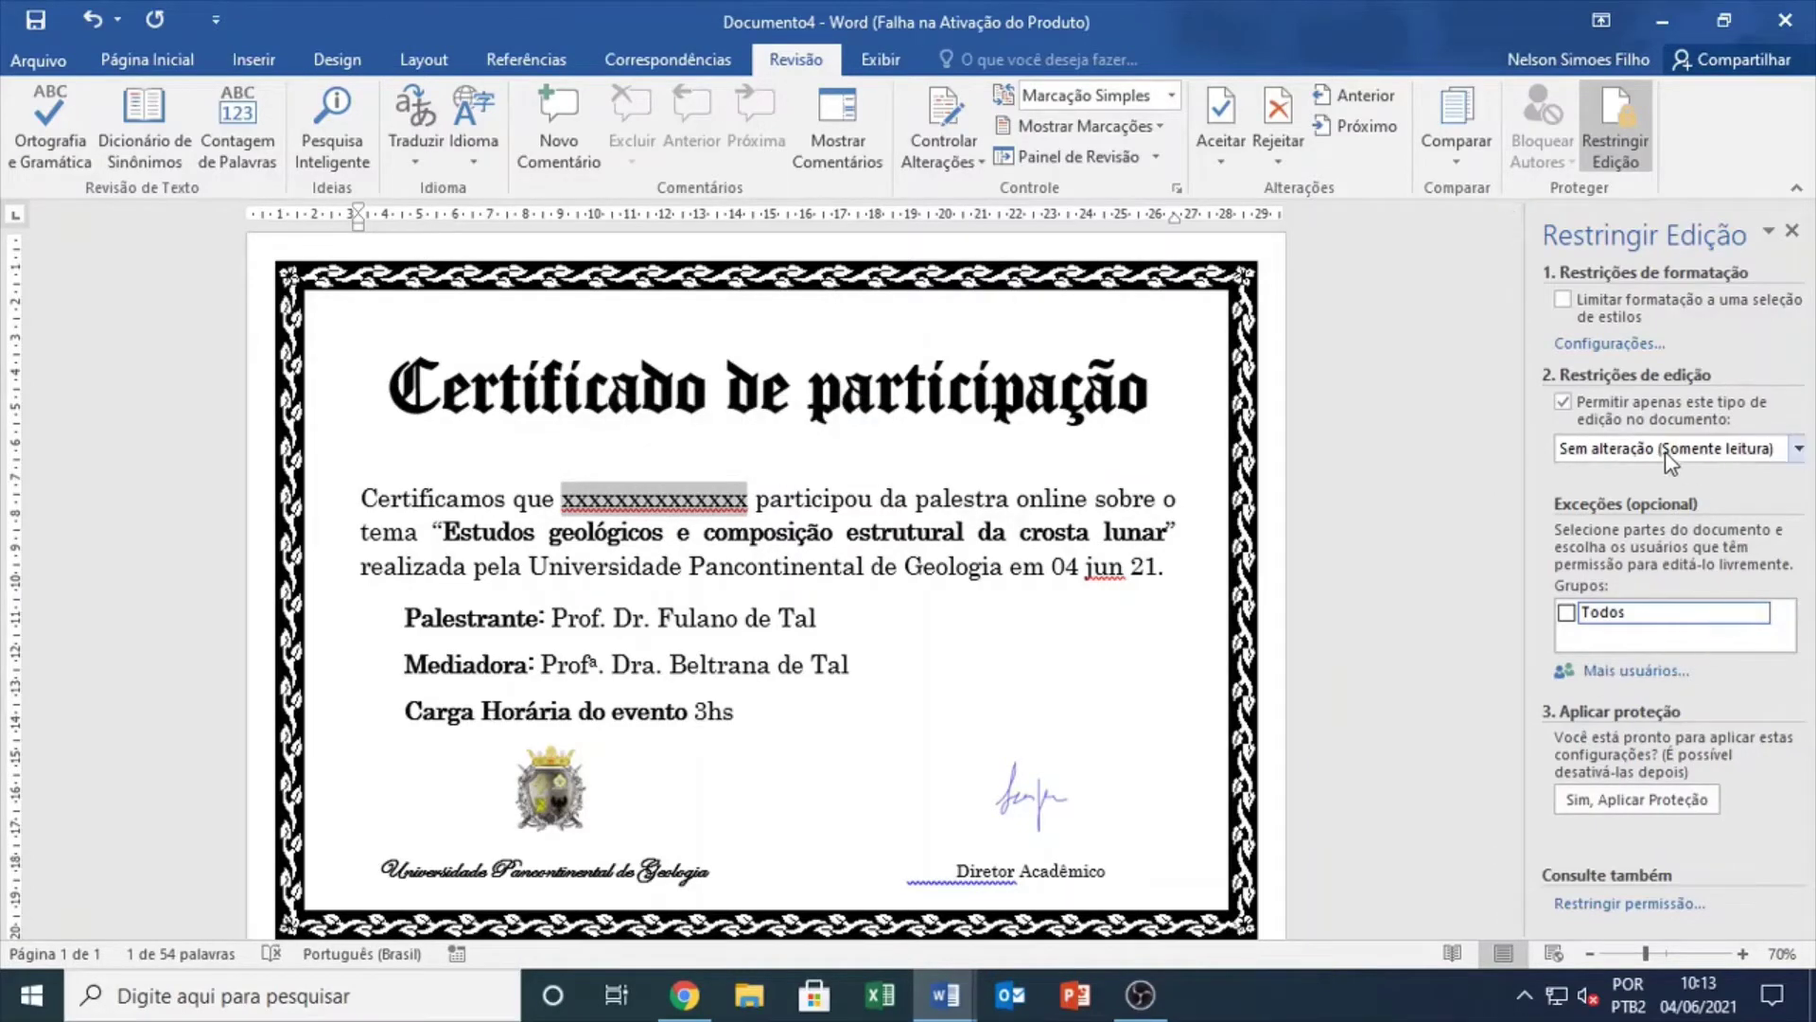
{"action": "left_click", "coordinate": [1564, 615]}
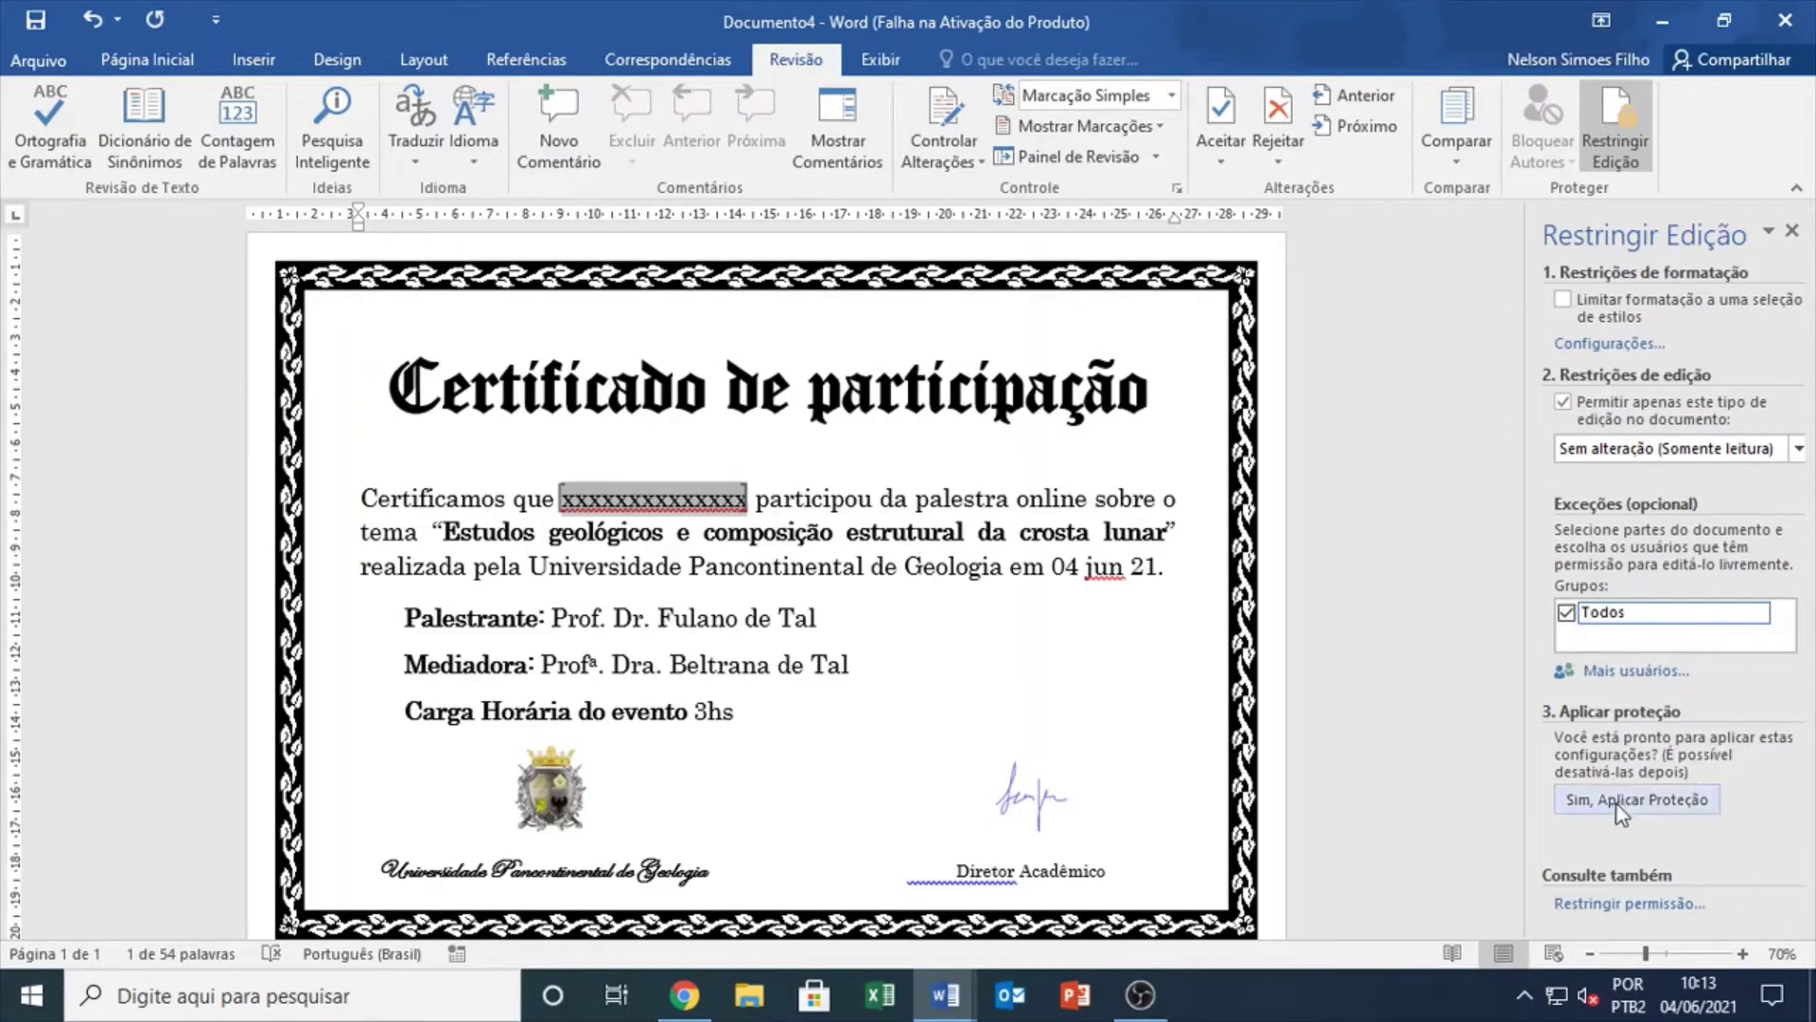
Enforce the protection with a password entered twice, then close the Restringir Edição pane
{"action": "left_click", "coordinate": [1568, 802]}
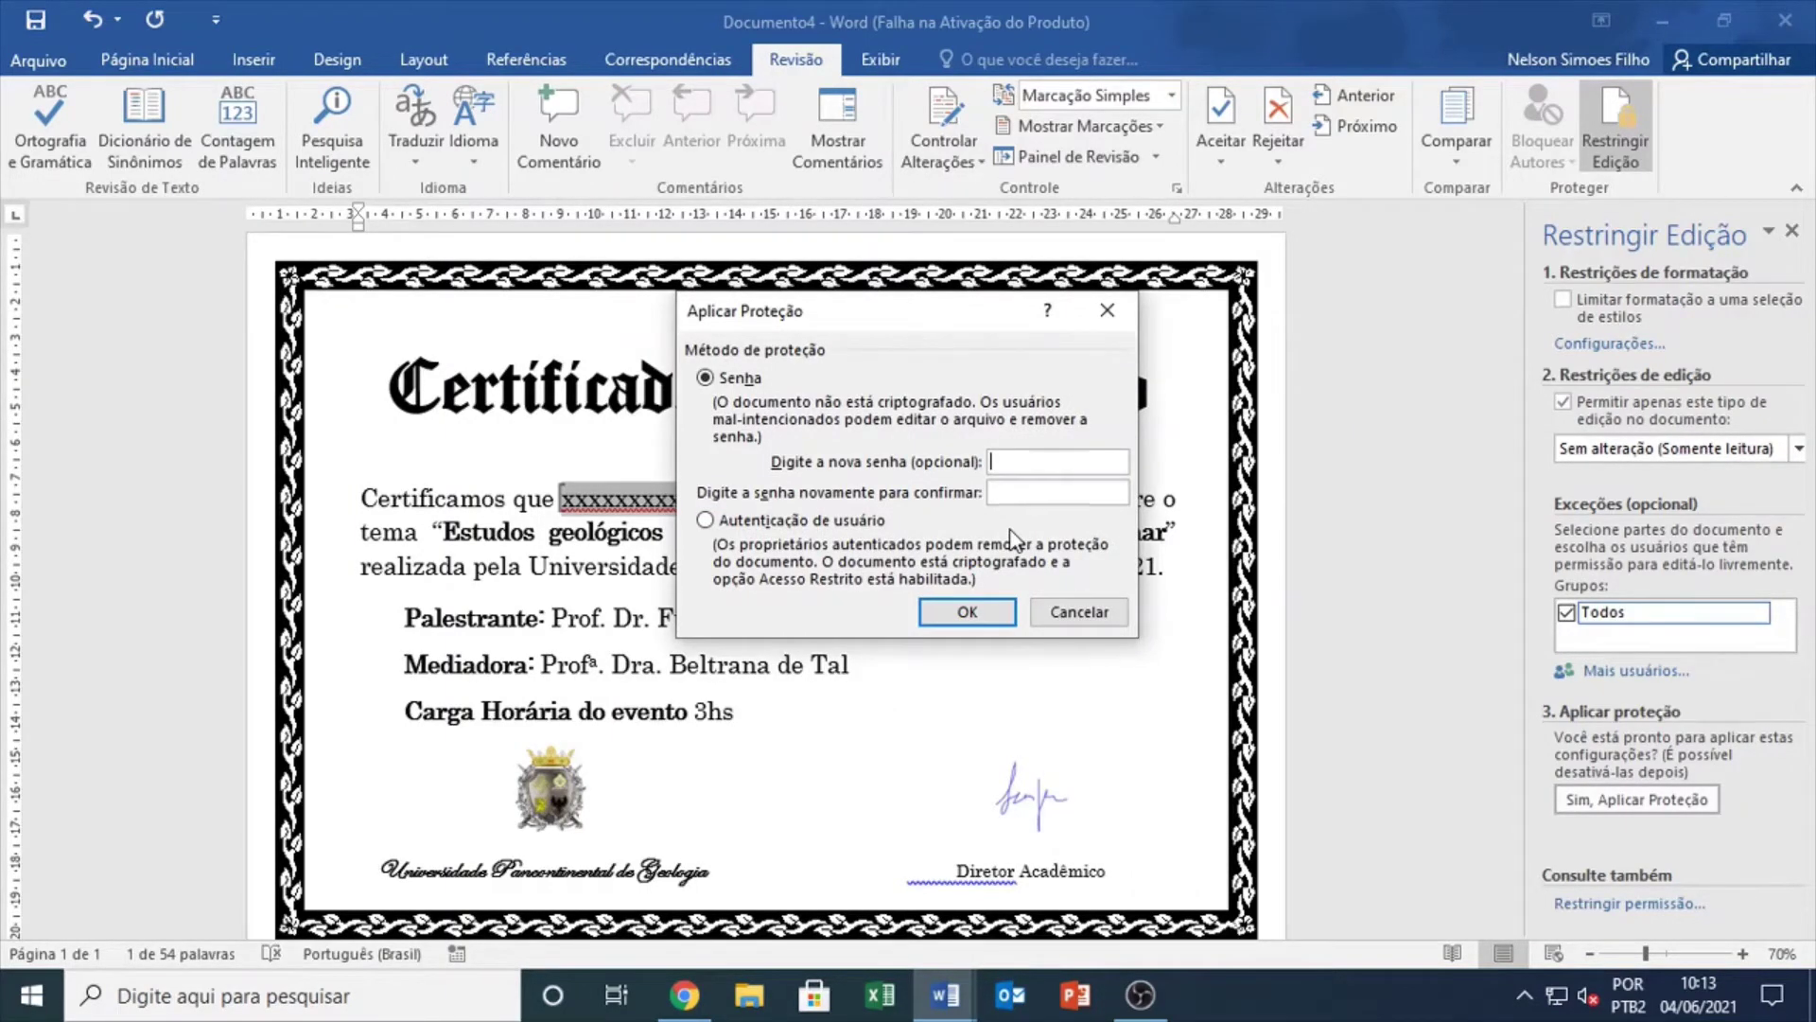
{"action": "key", "text": "Tab"}
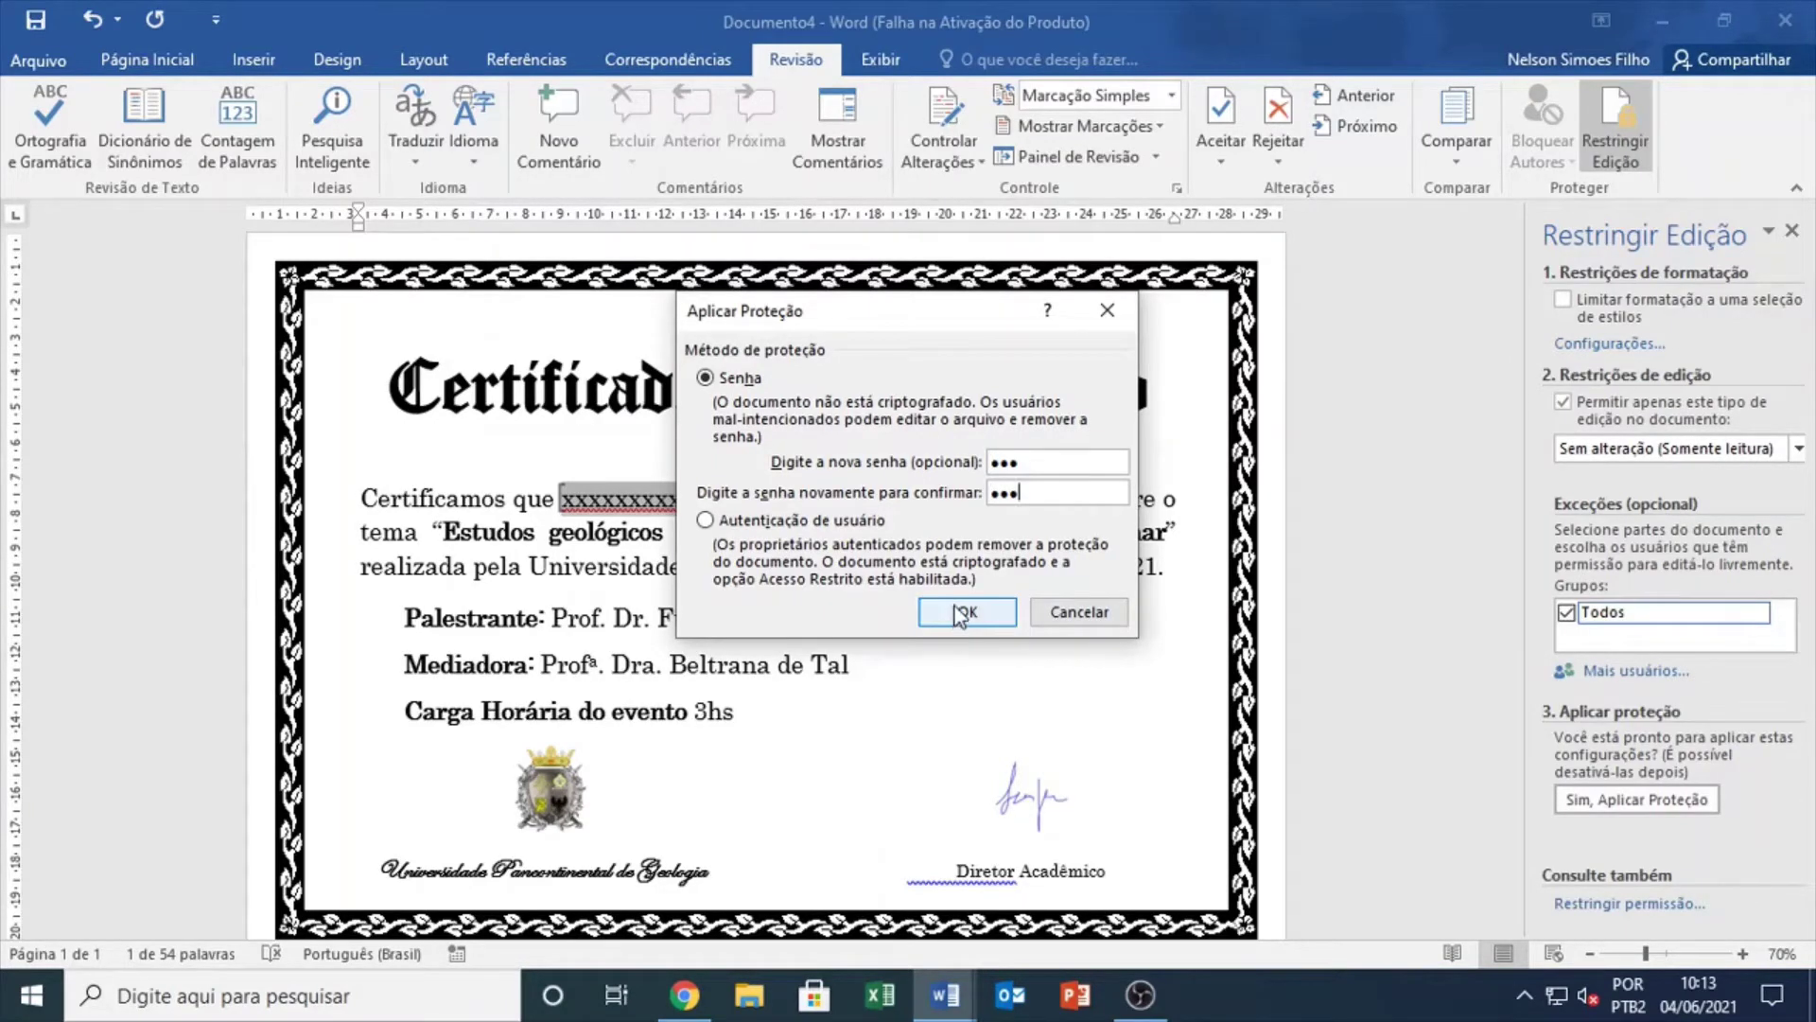
{"action": "left_click", "coordinate": [960, 613]}
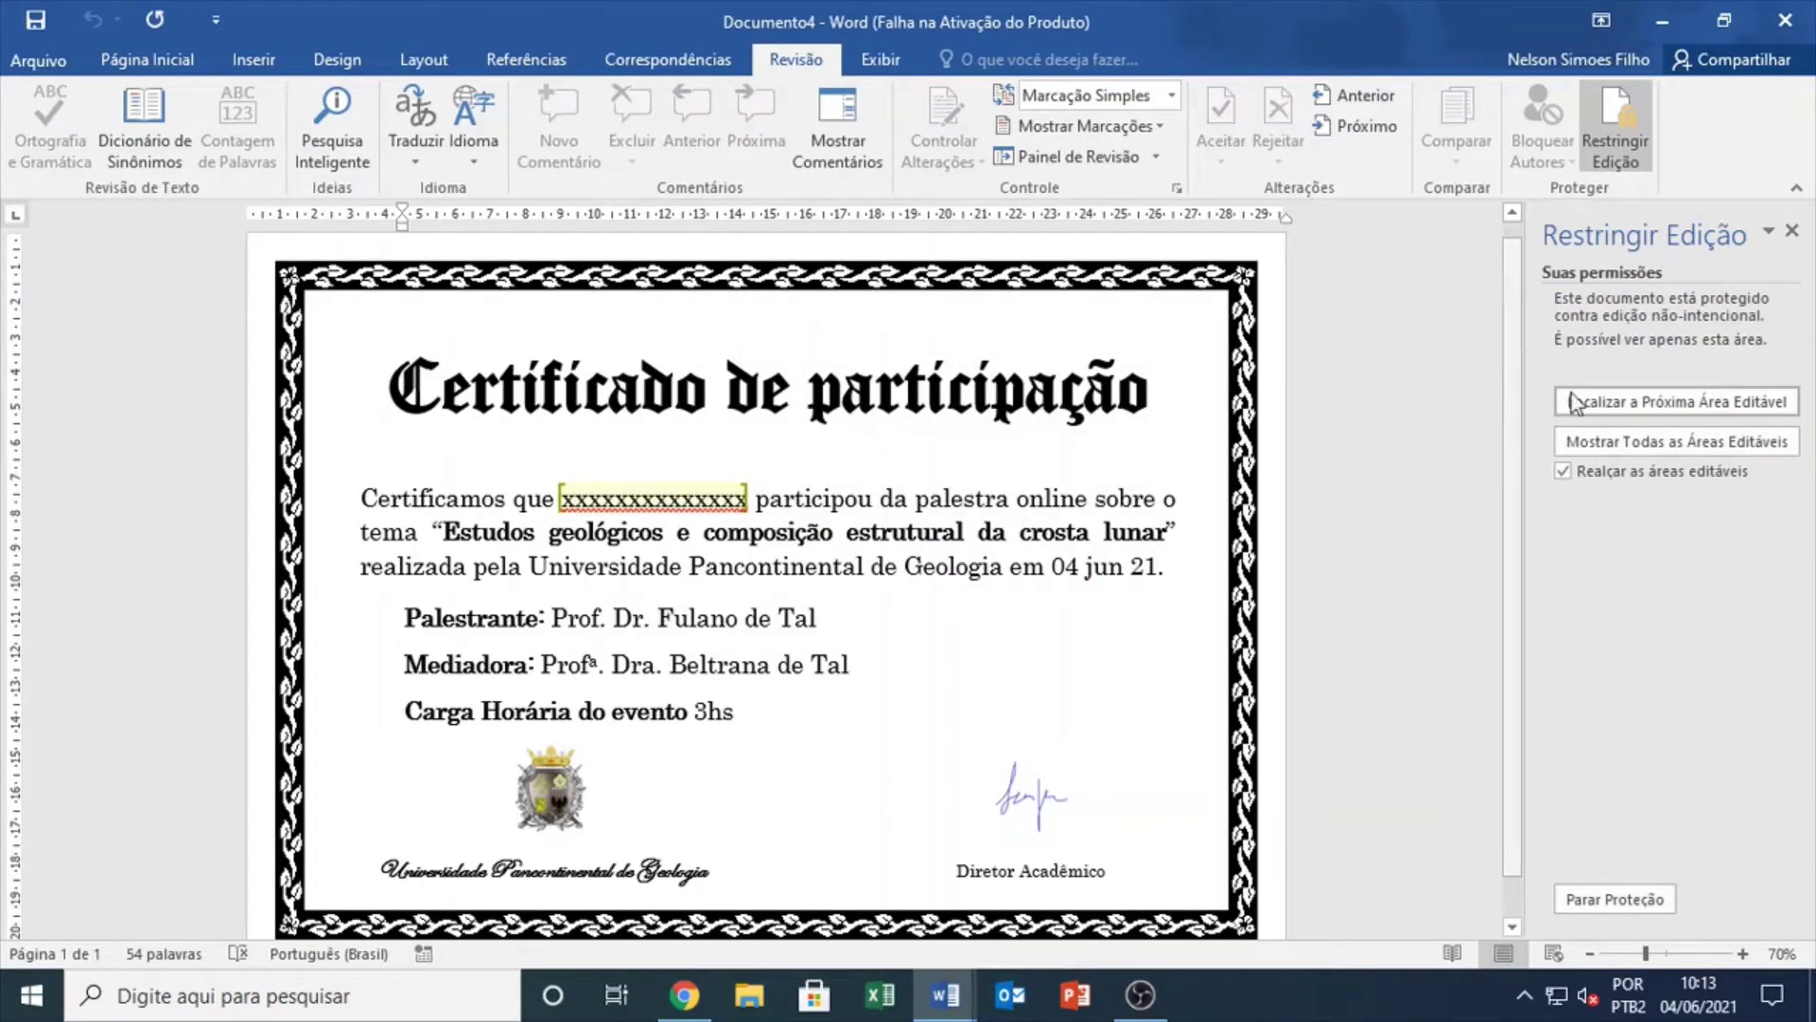
{"action": "left_click", "coordinate": [1792, 231]}
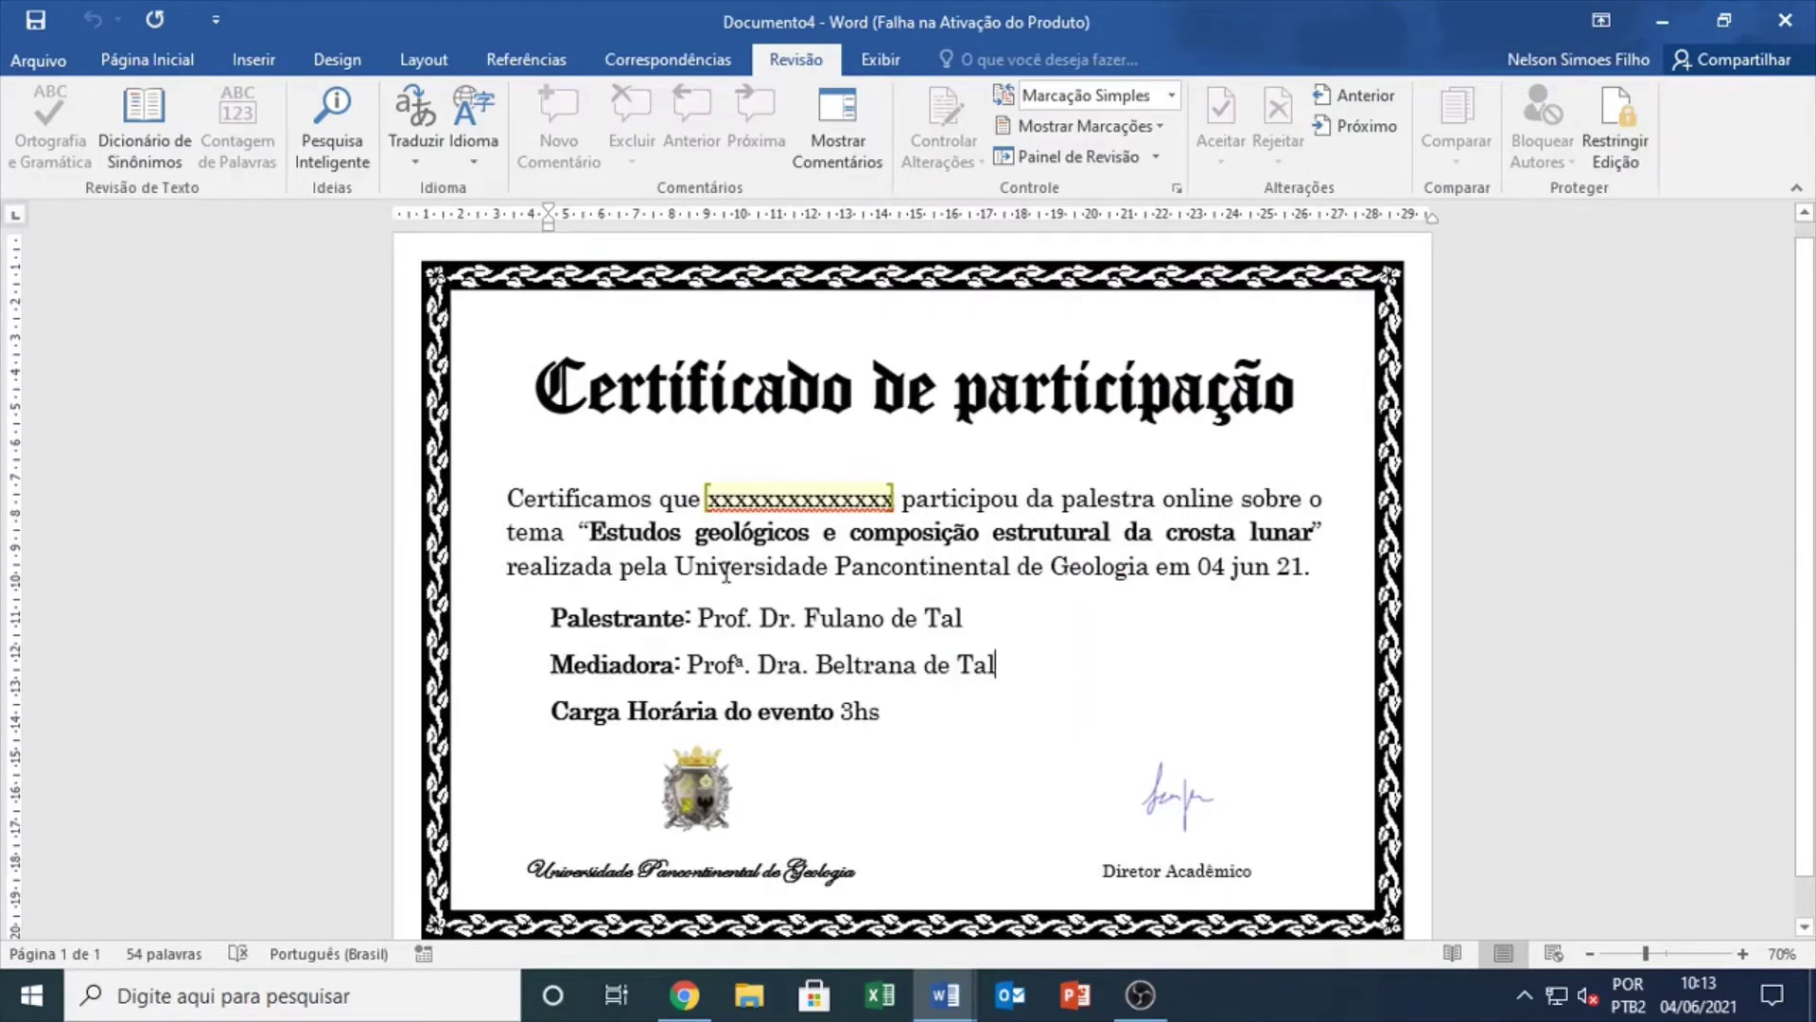
Test editing in the name placeholder and the Palestrante line to confirm the lock
{"action": "left_click", "coordinate": [725, 570]}
{"action": "left_click", "coordinate": [717, 497]}
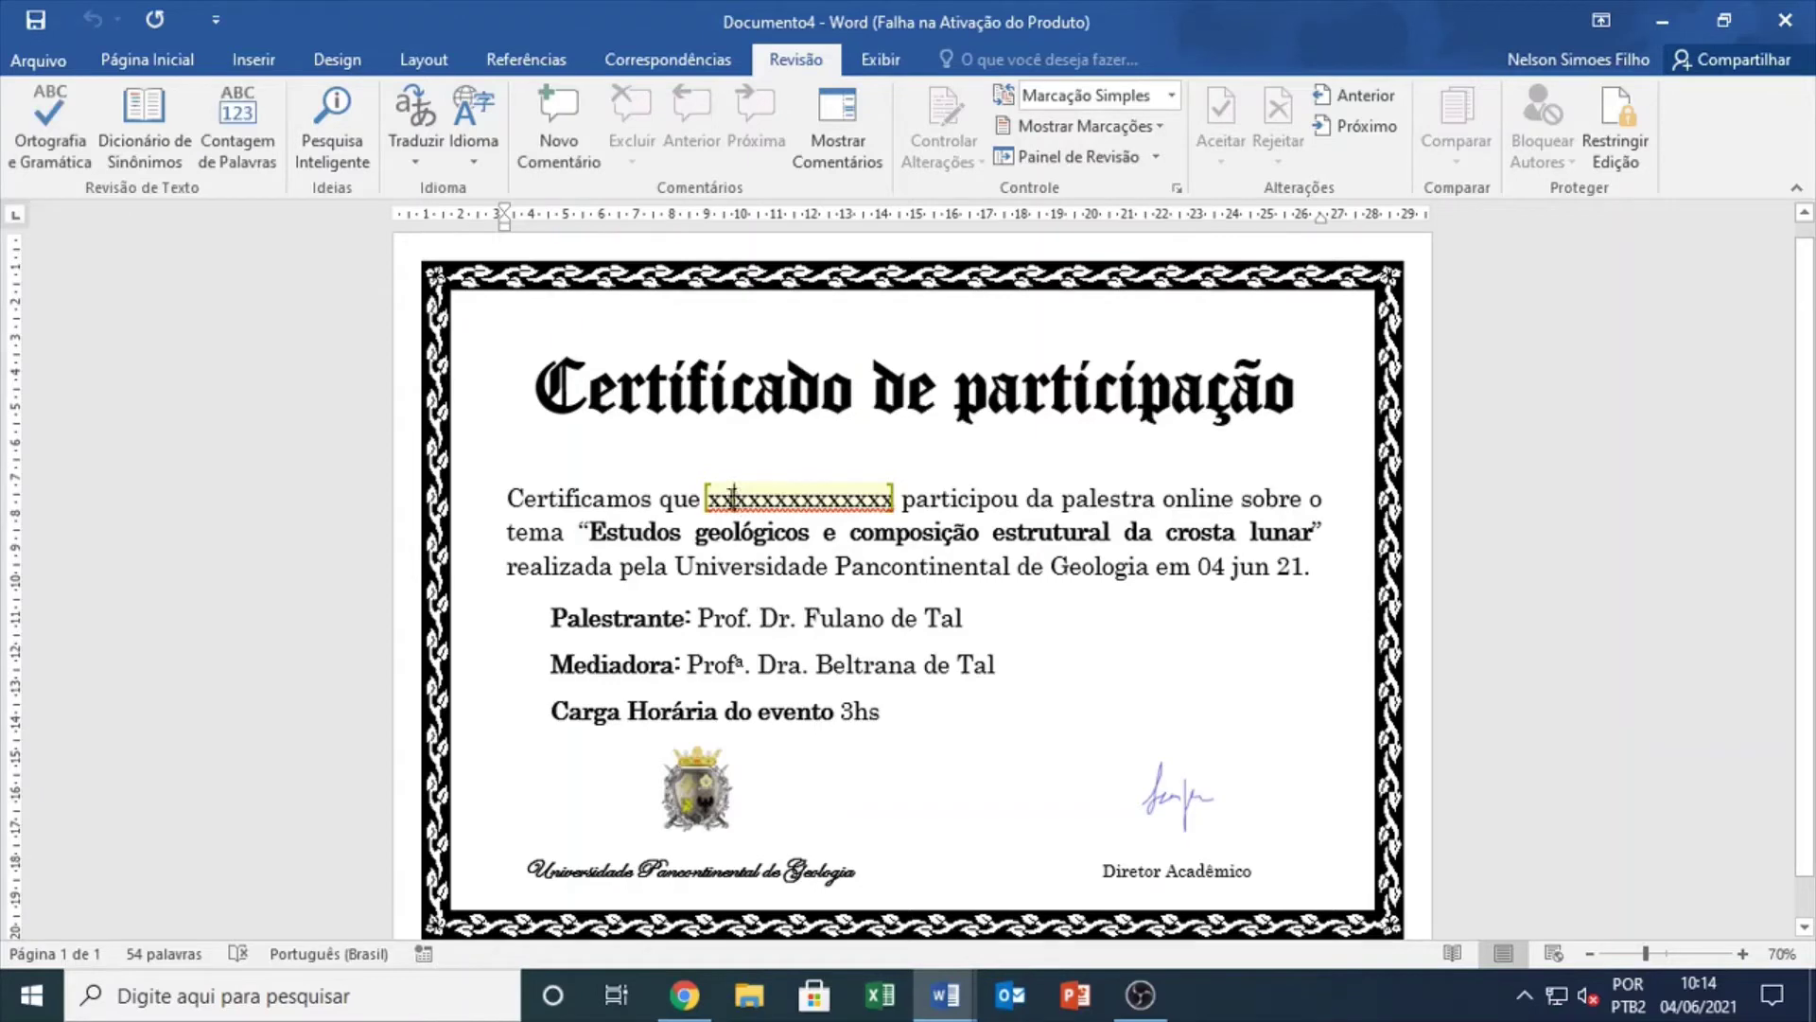
{"action": "left_click_drag", "start_coordinate": [714, 498], "coordinate": [898, 505]}
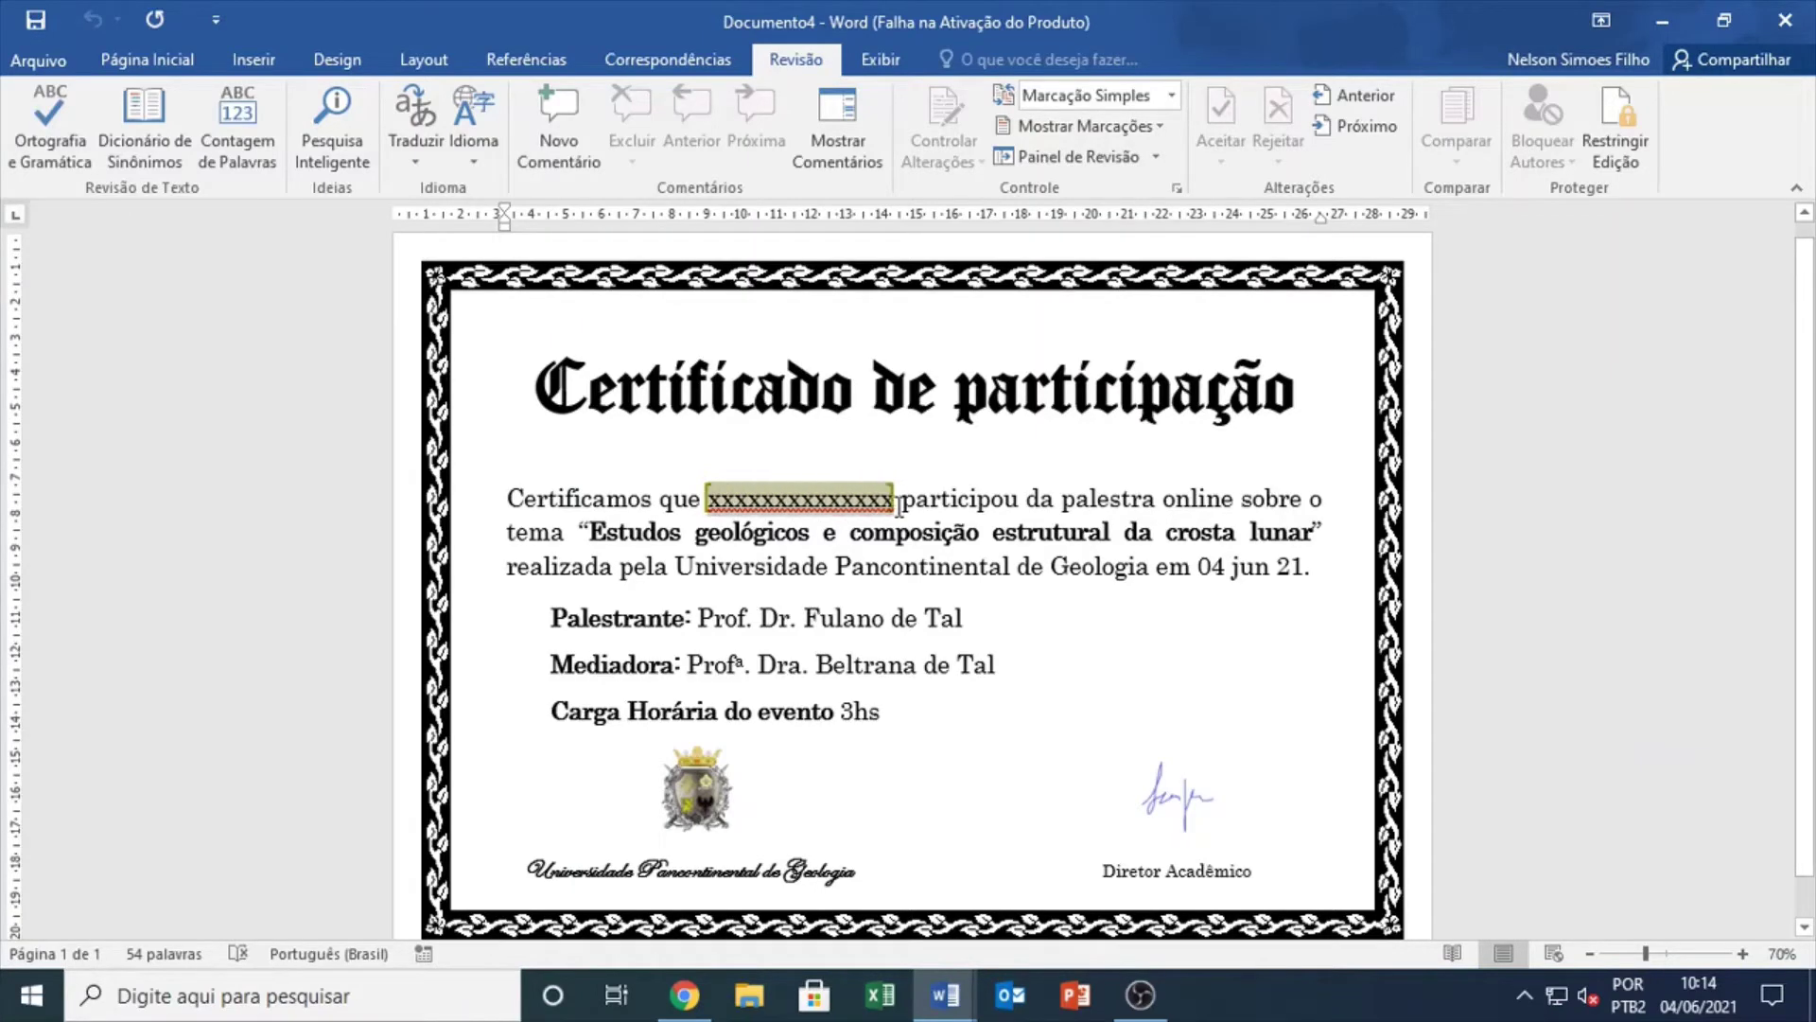
{"action": "left_click", "coordinate": [736, 610]}
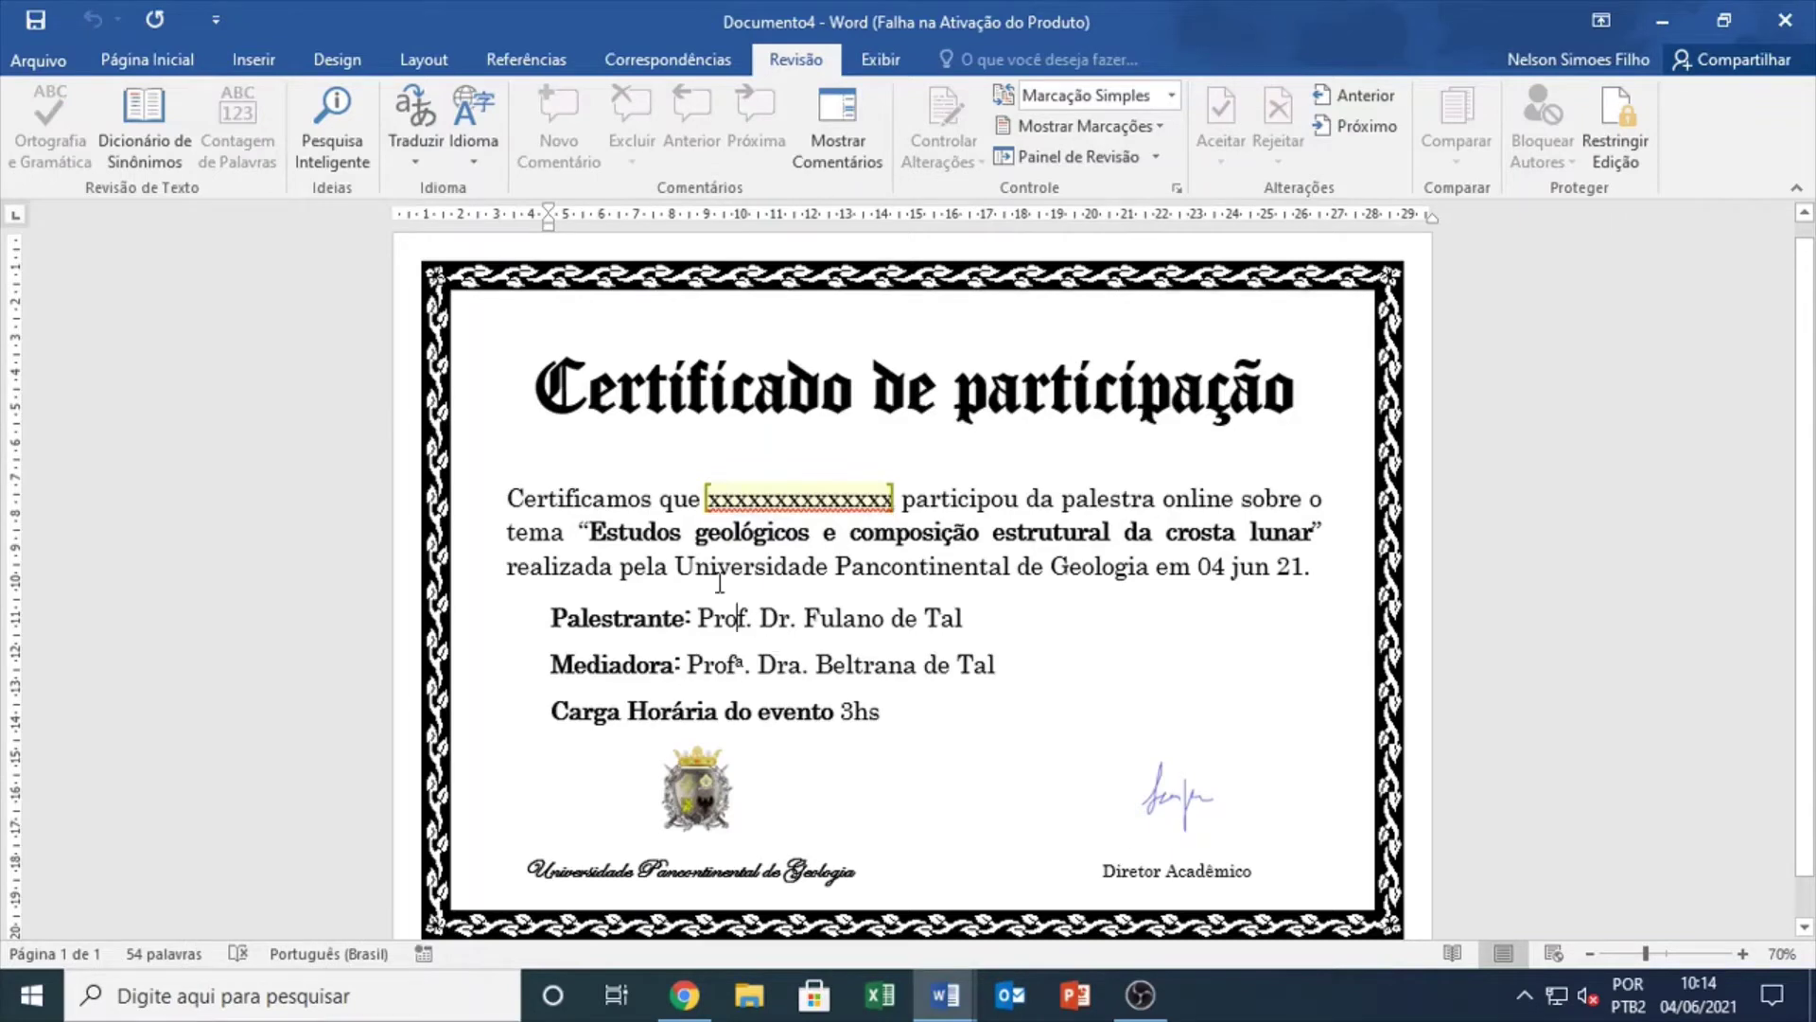
{"action": "key", "text": "BackSpace"}
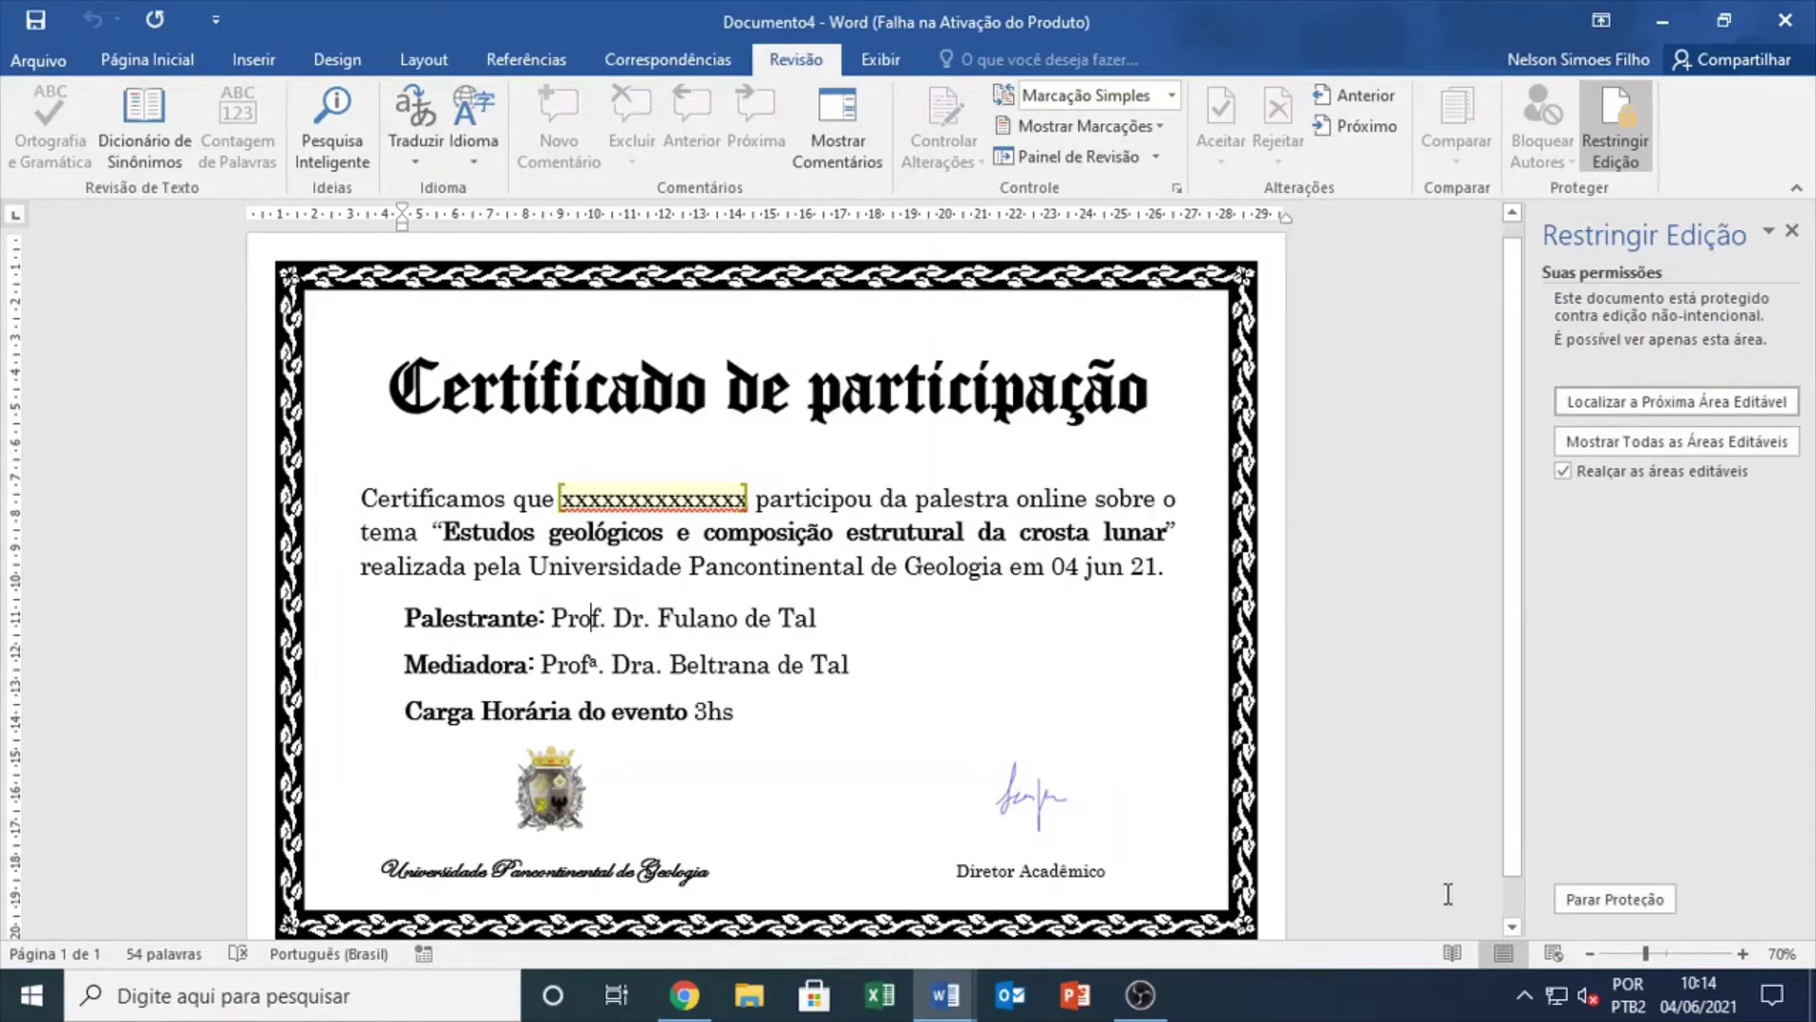
Try Parar Proteção with a wrong password, dismiss the Senha incorreta warning, and close the pane
{"action": "left_click", "coordinate": [1581, 900]}
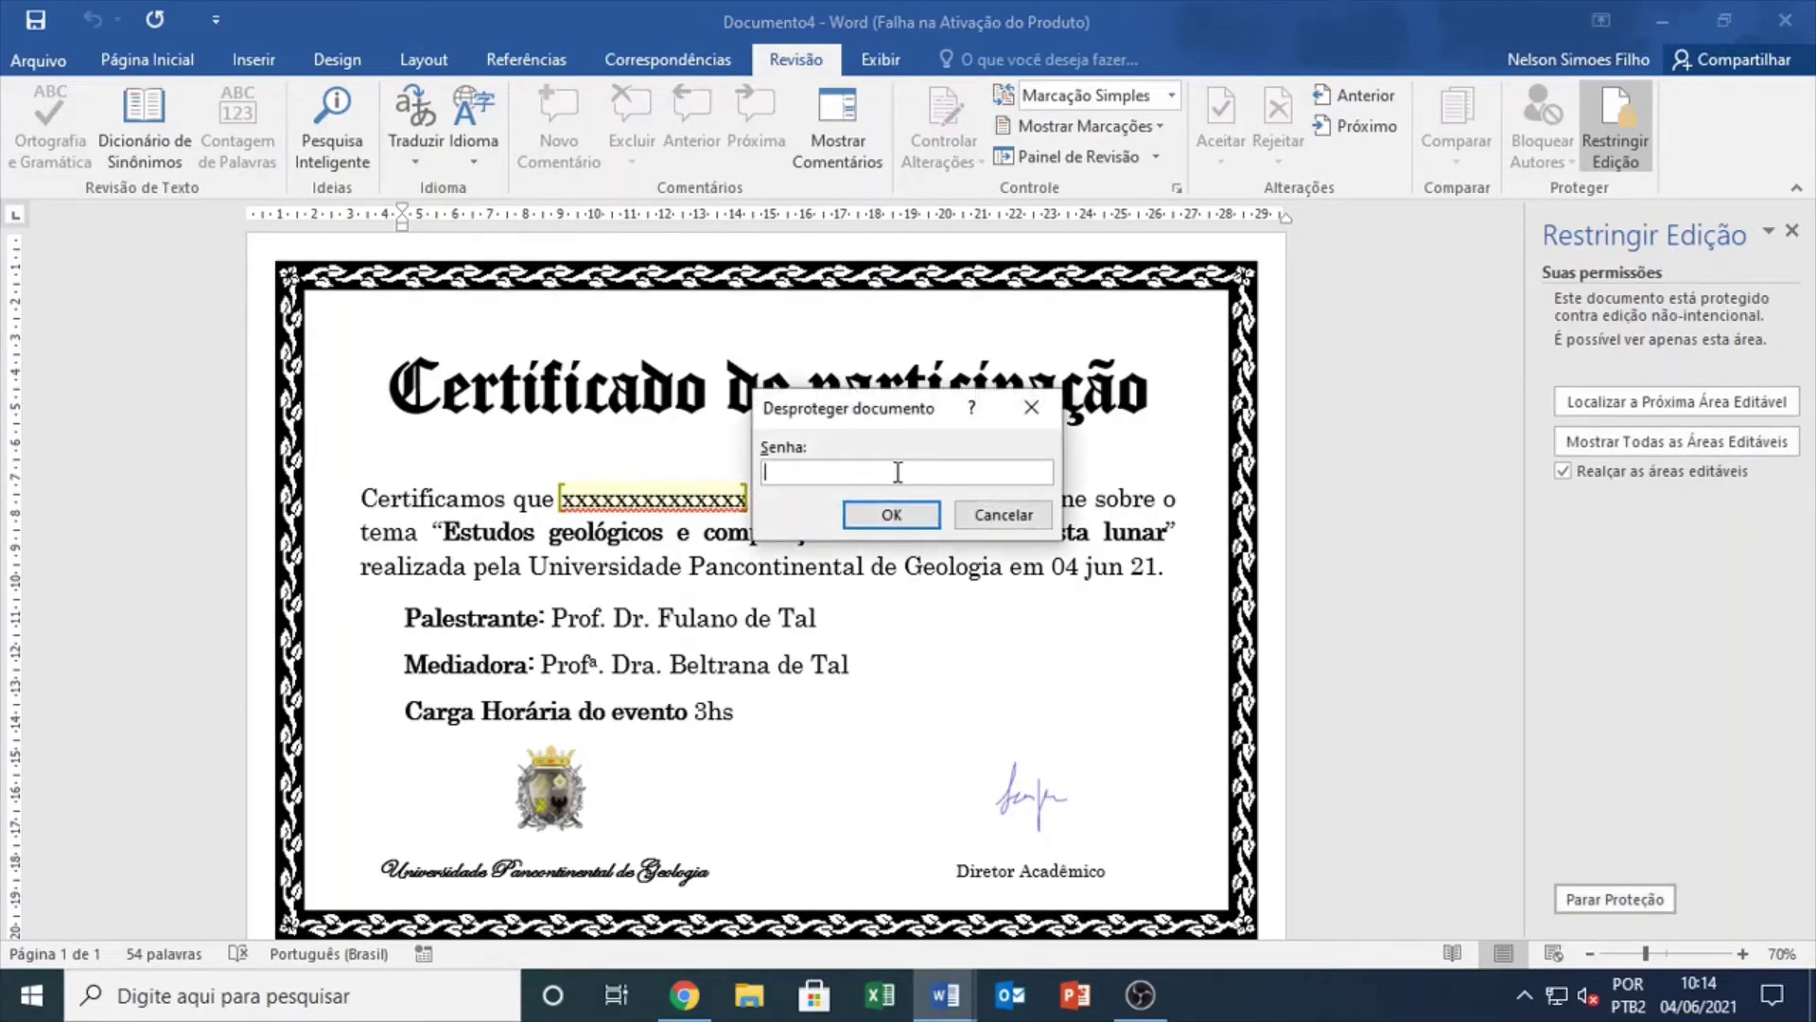
{"action": "key", "text": "Return"}
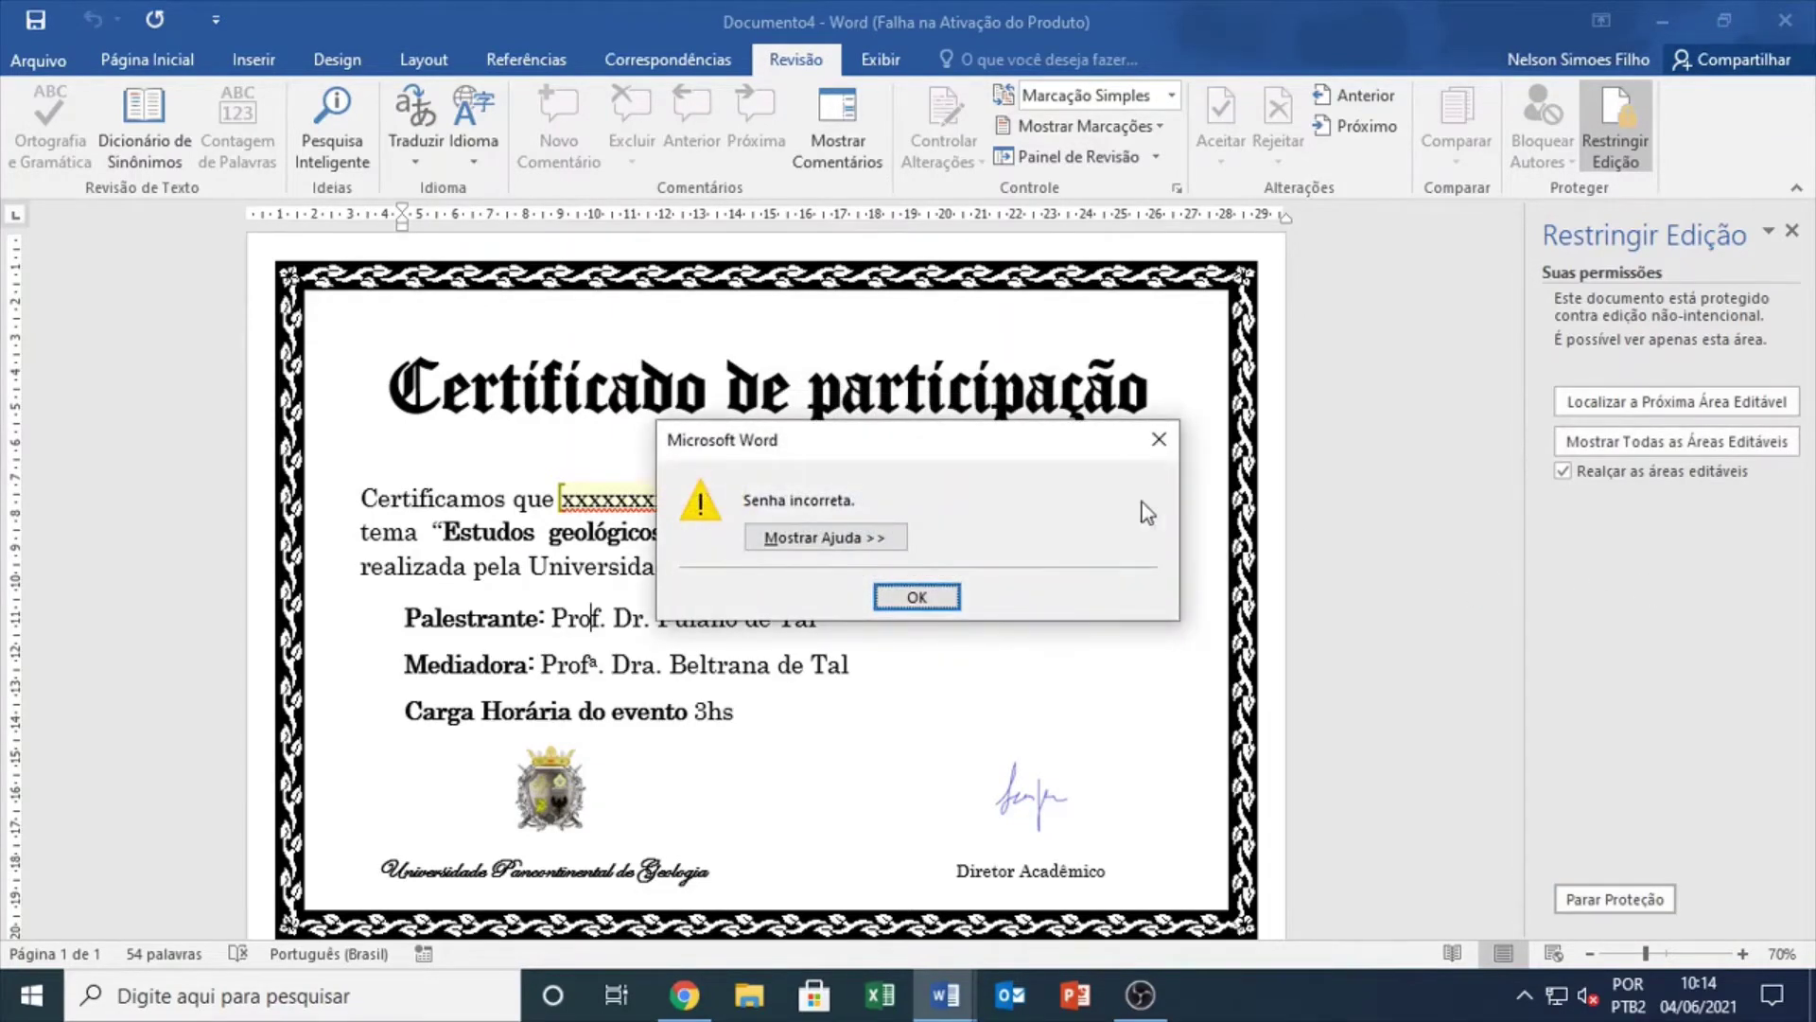
{"action": "left_click", "coordinate": [917, 596]}
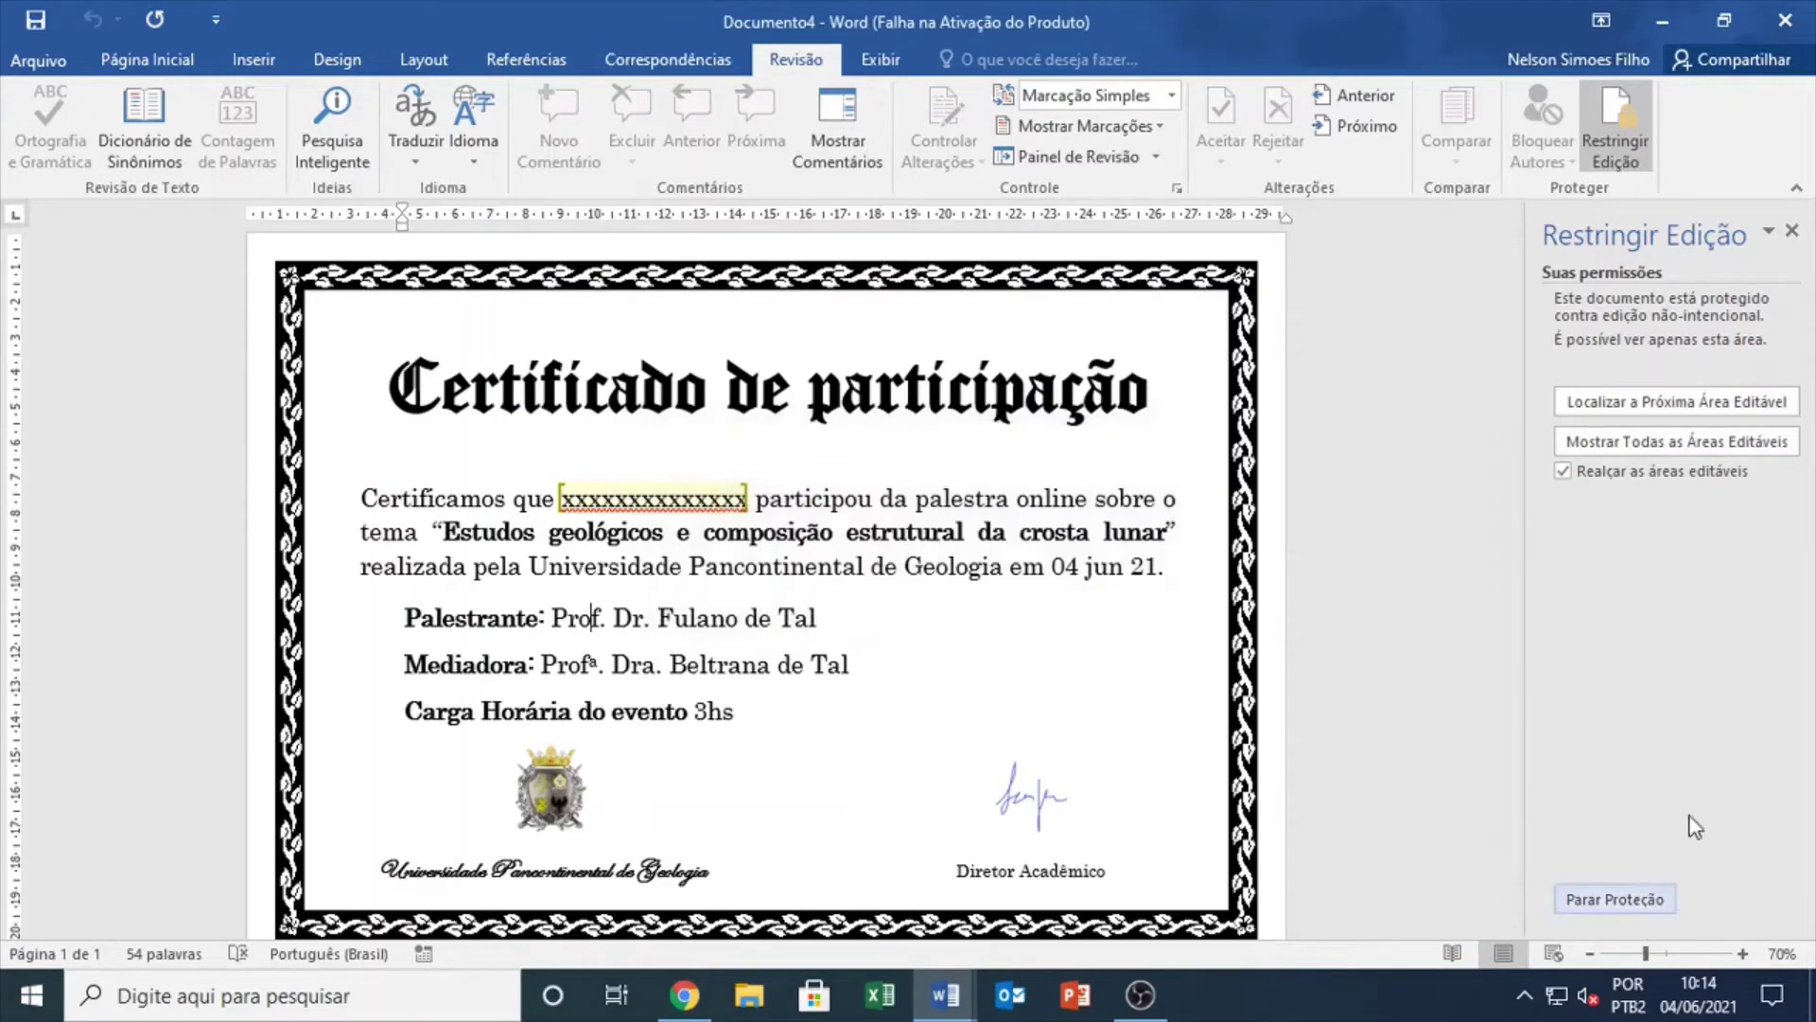
{"action": "left_click", "coordinate": [1792, 232]}
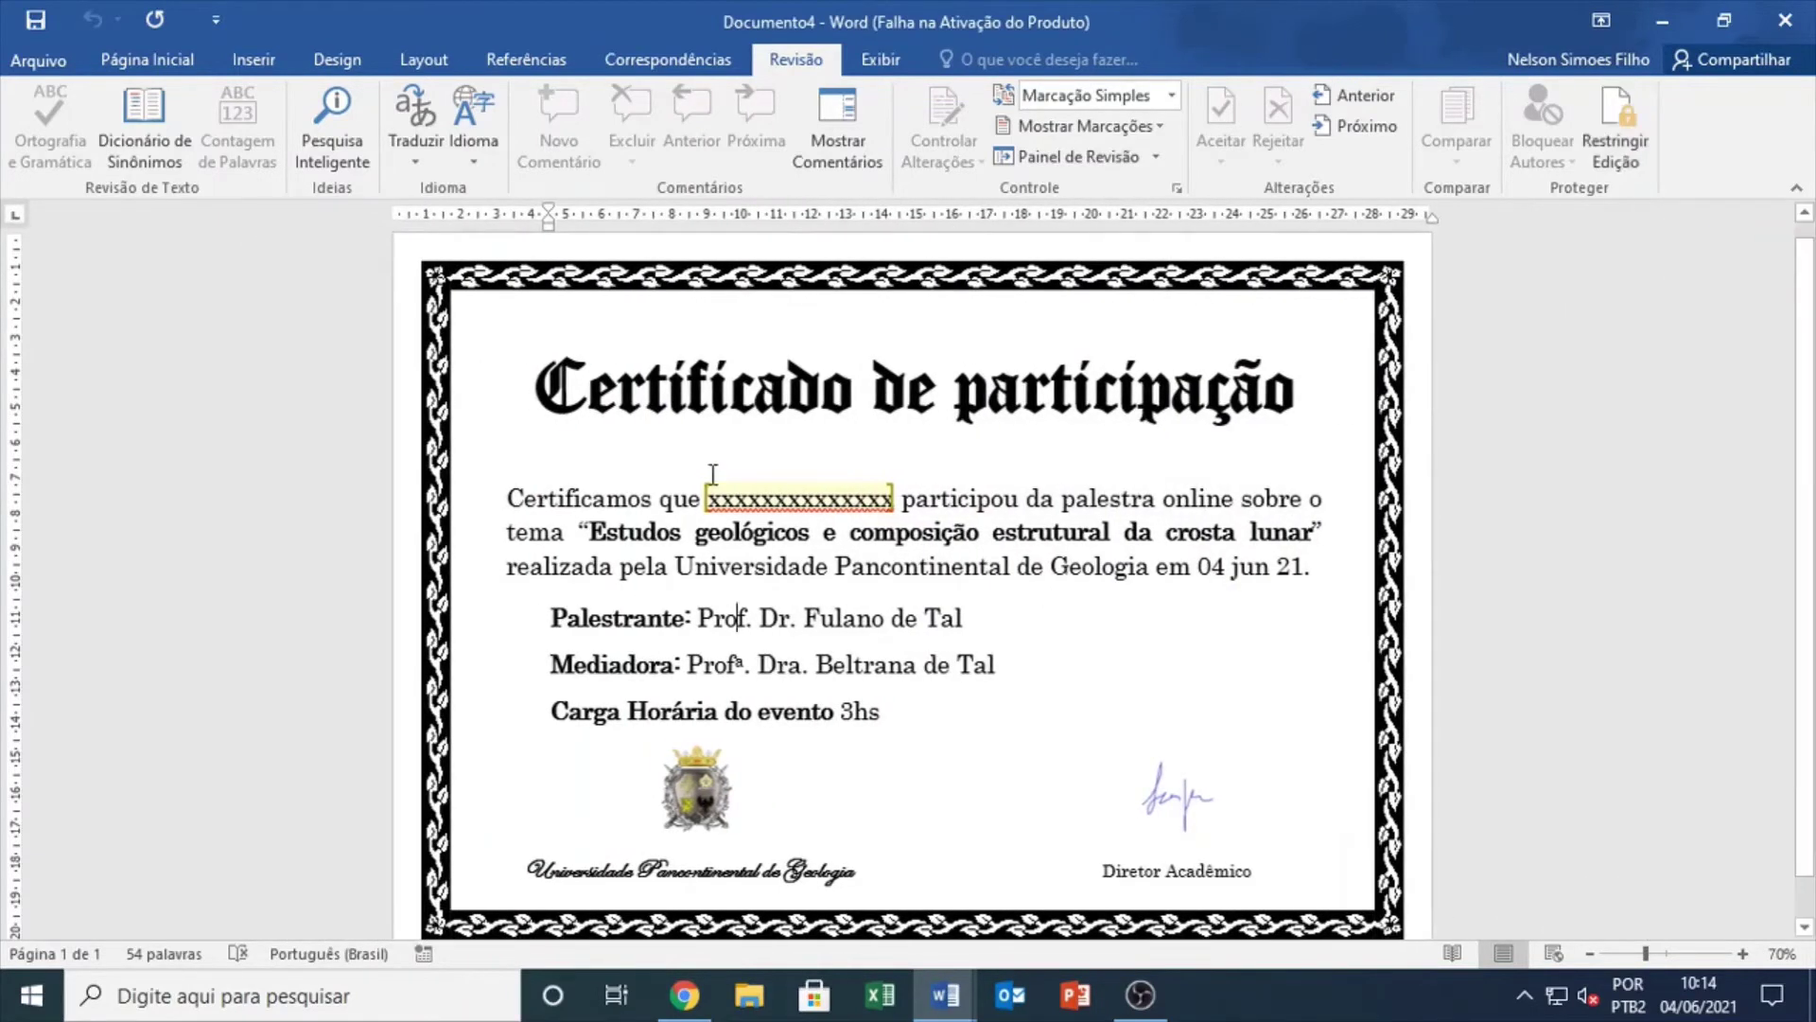
Replace the x's placeholder with the recipient's name and open the File Info page
{"action": "left_click", "coordinate": [715, 493]}
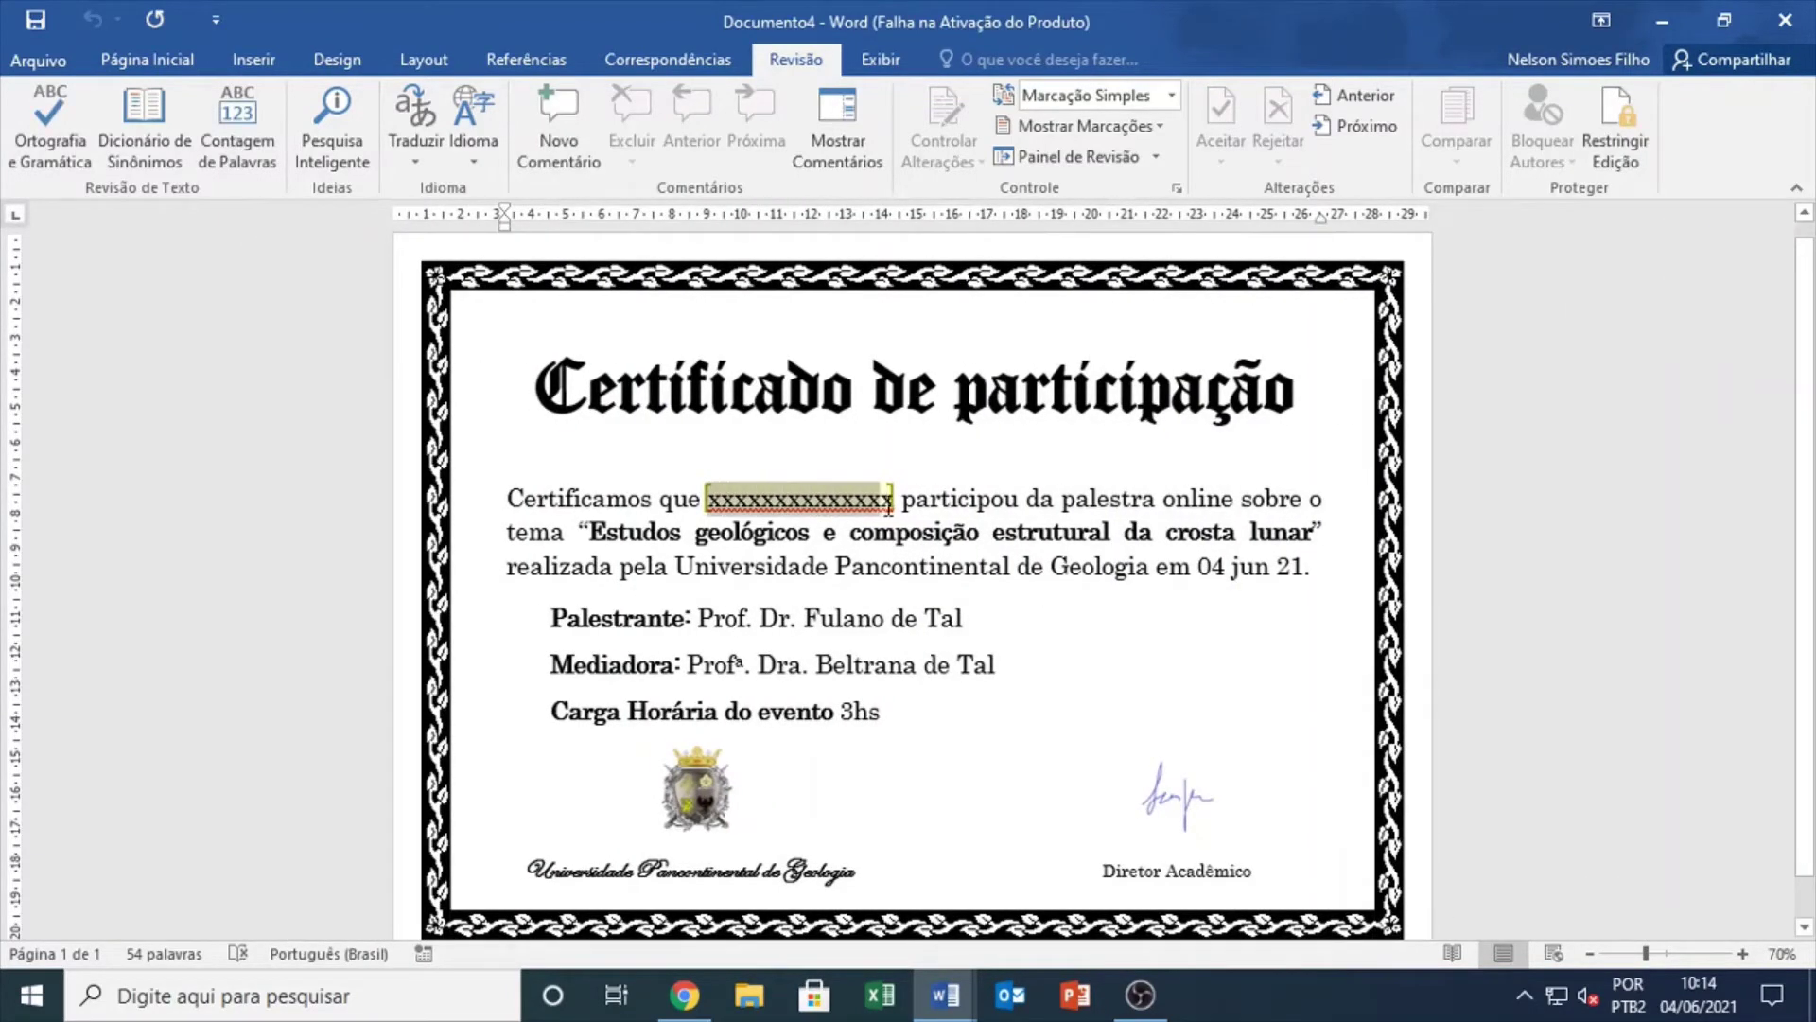
{"action": "left_click_drag", "start_coordinate": [710, 497], "coordinate": [893, 498]}
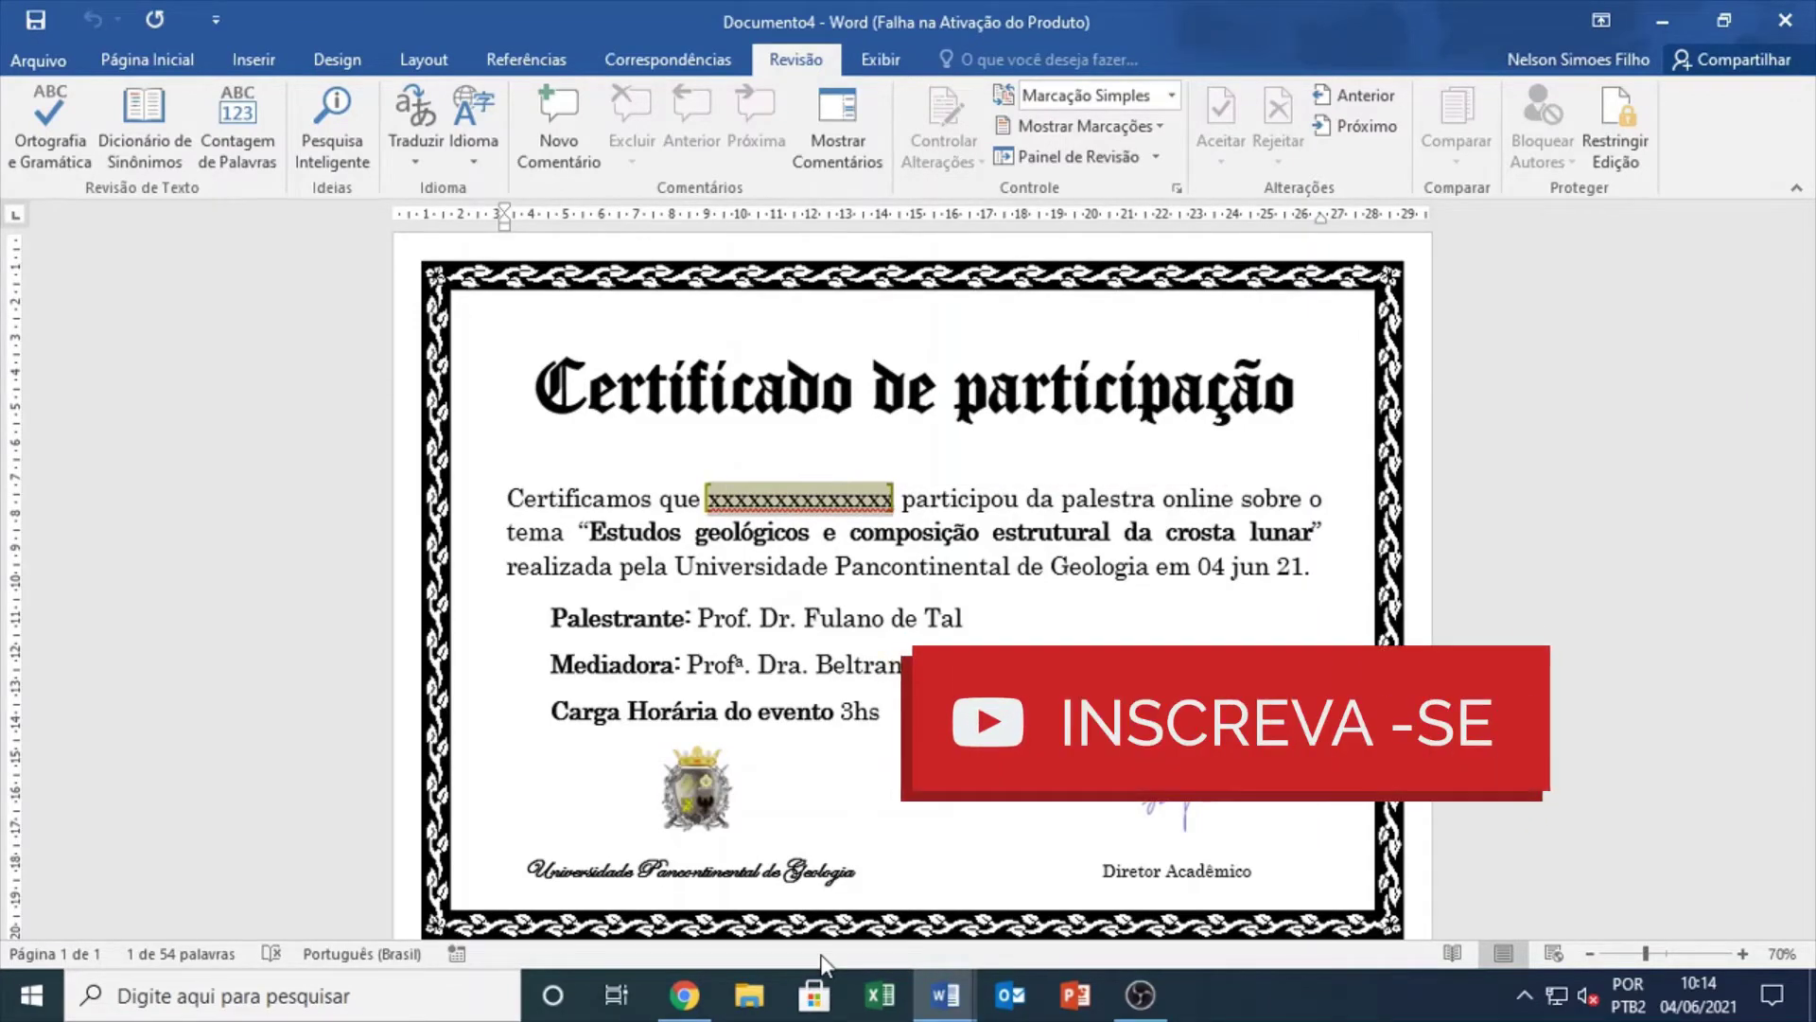
{"action": "type", "text": "E"}
{"action": "key", "text": "shift+F1"}
{"action": "type", "text": "liza"}
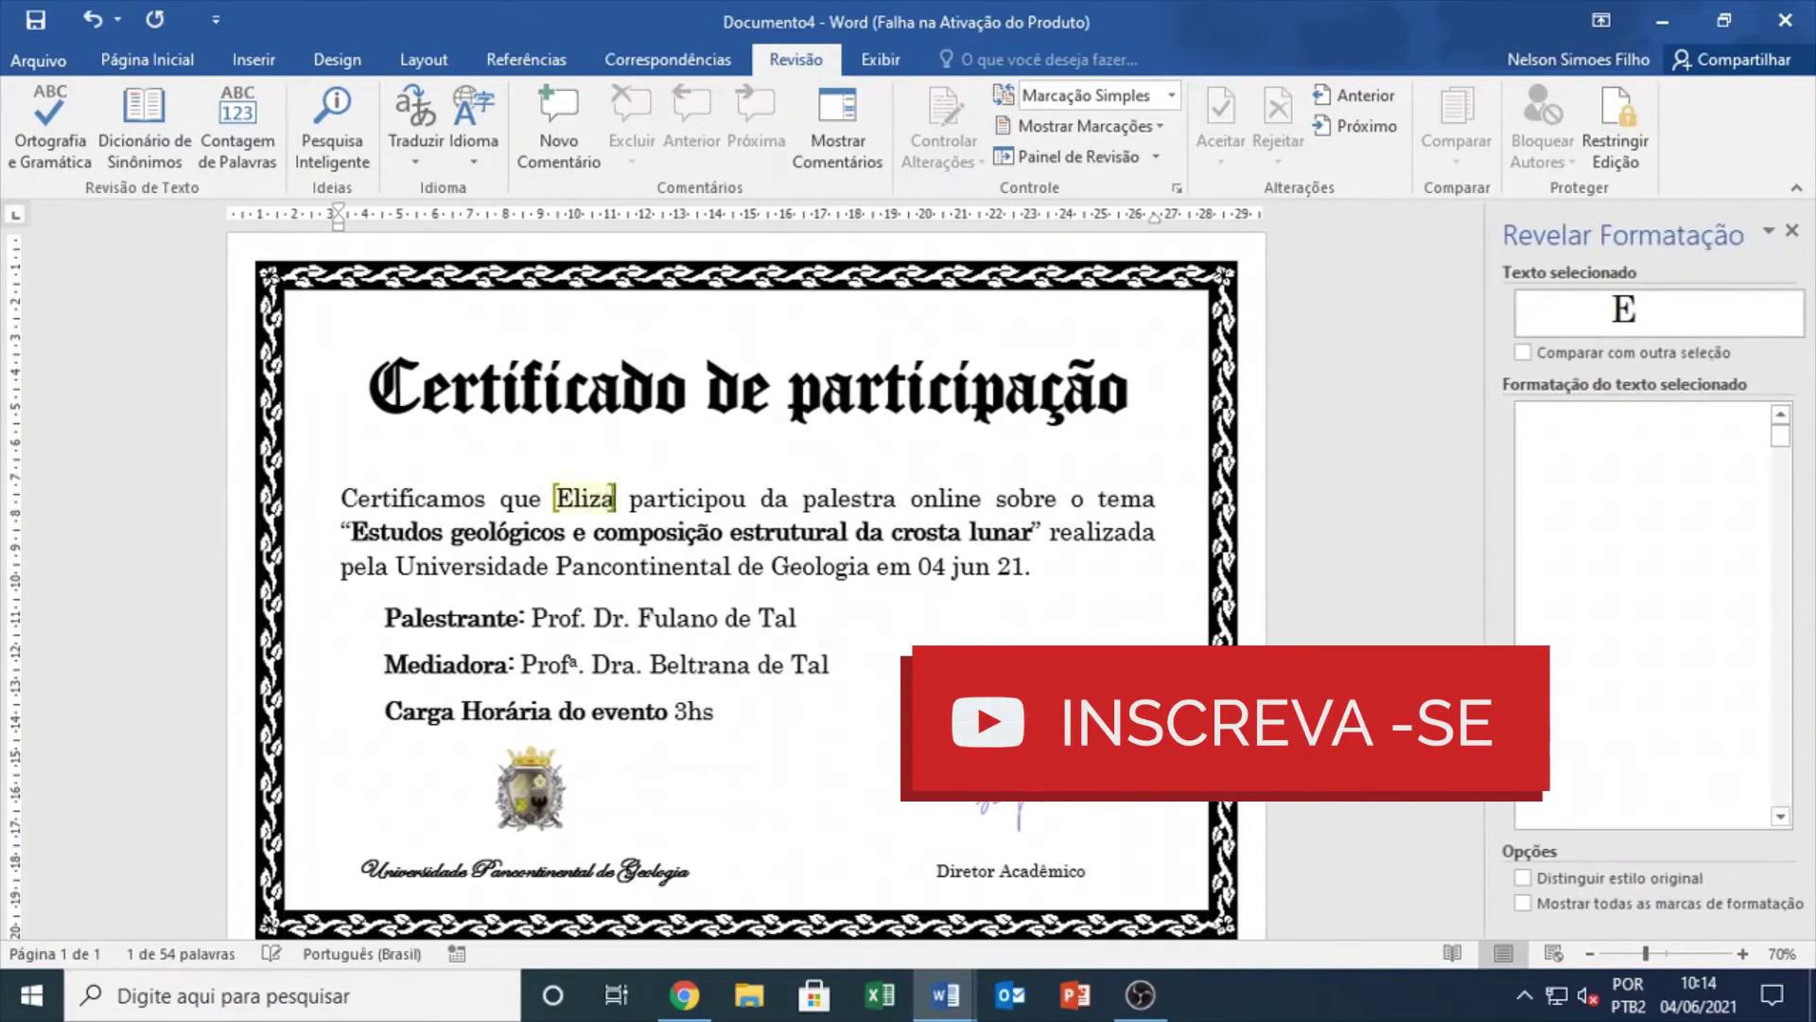
{"action": "type", "text": "ba"}
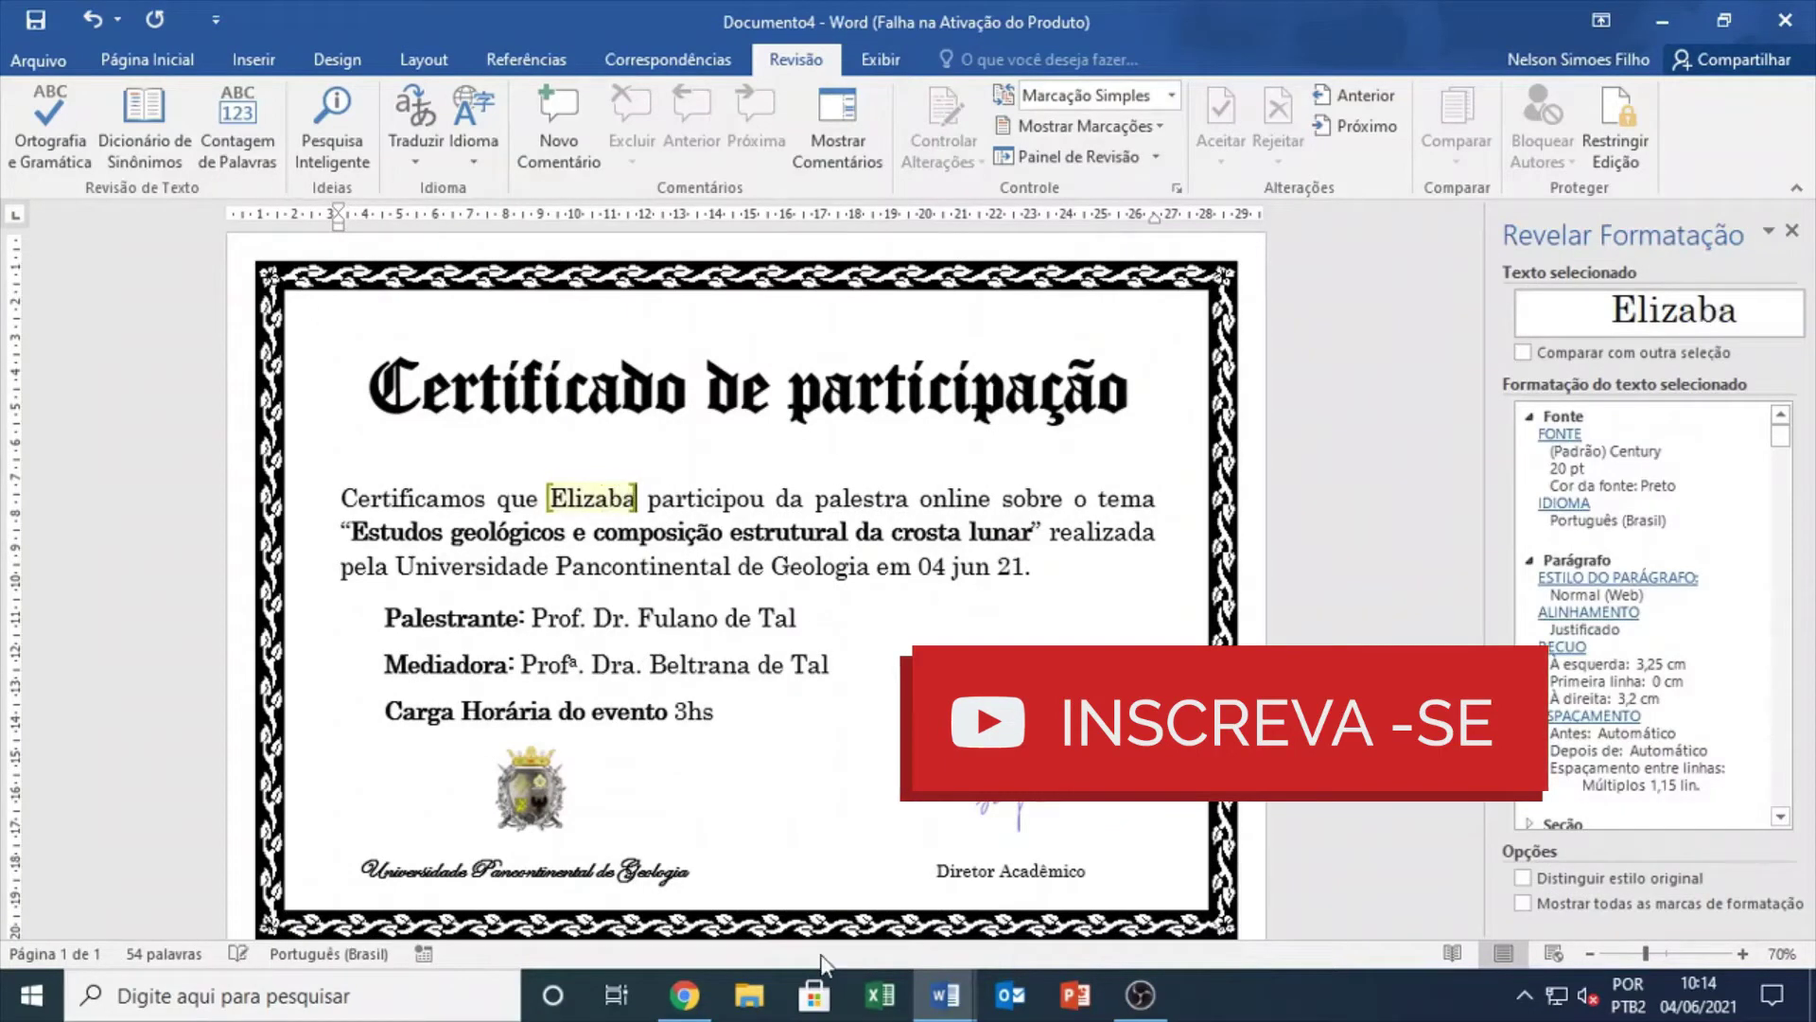
{"action": "type", "text": "th"}
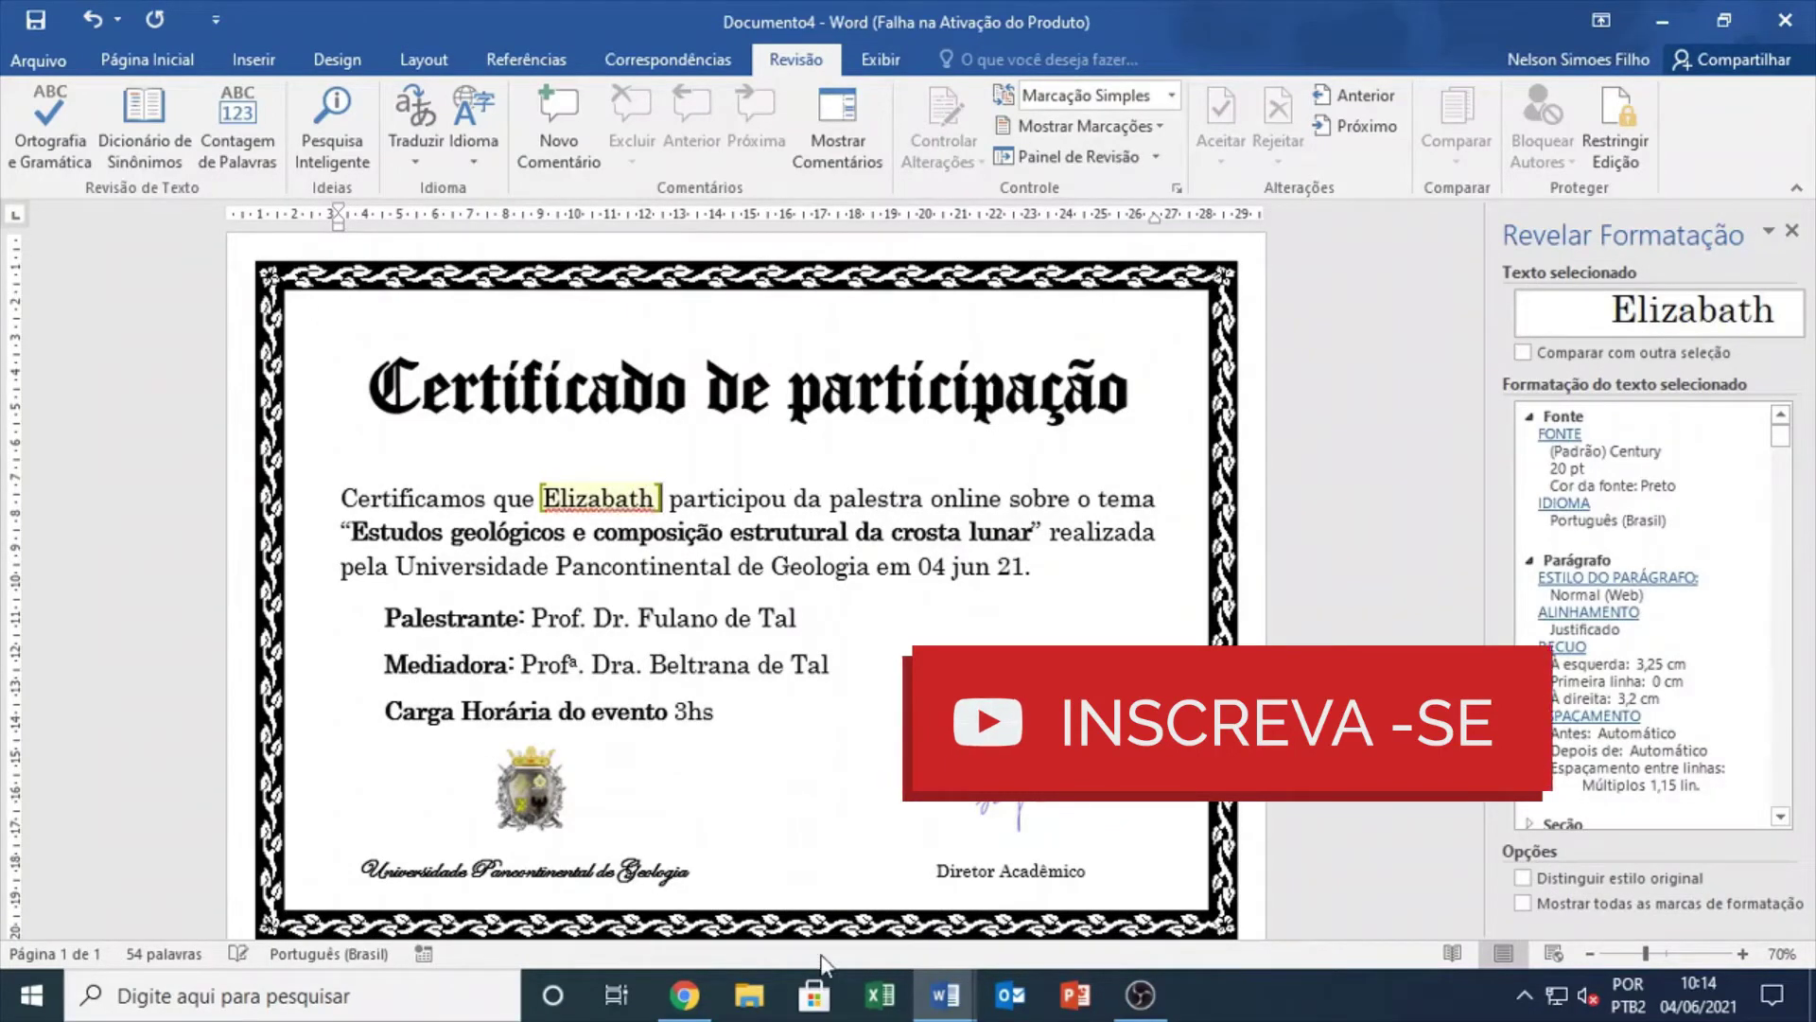
{"action": "type", "text": " II"}
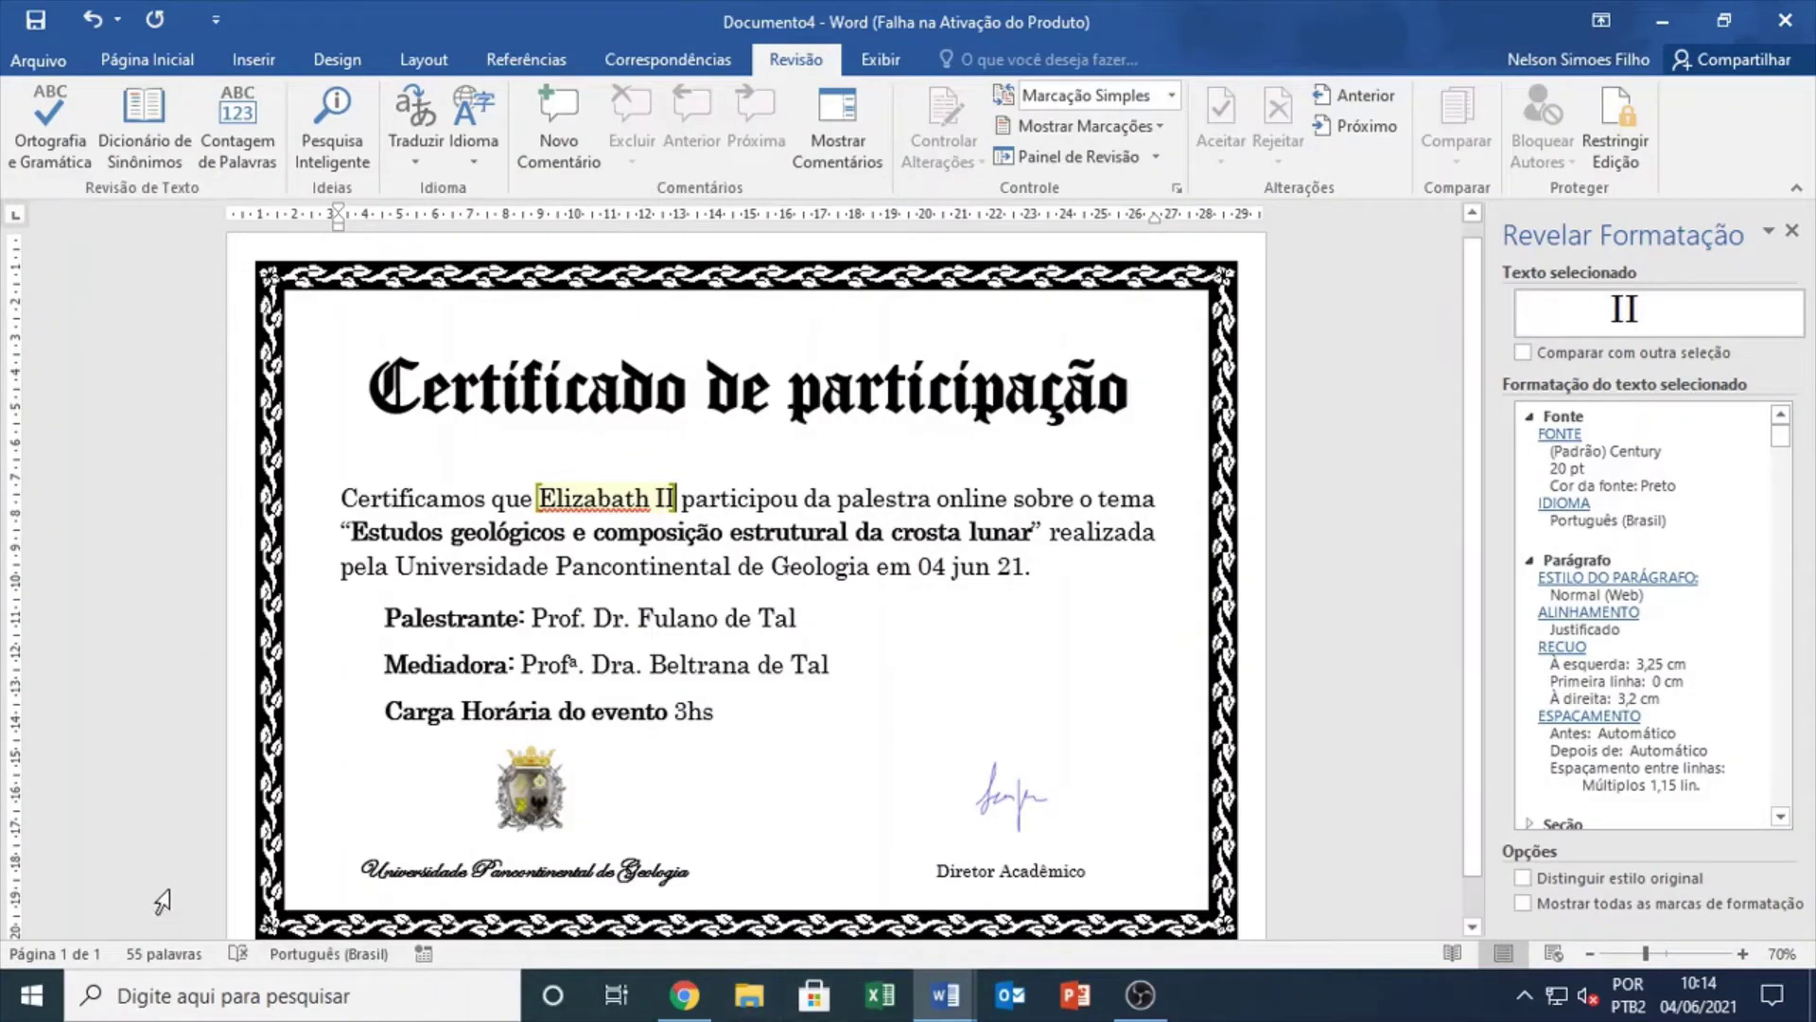
{"action": "left_click", "coordinate": [533, 643]}
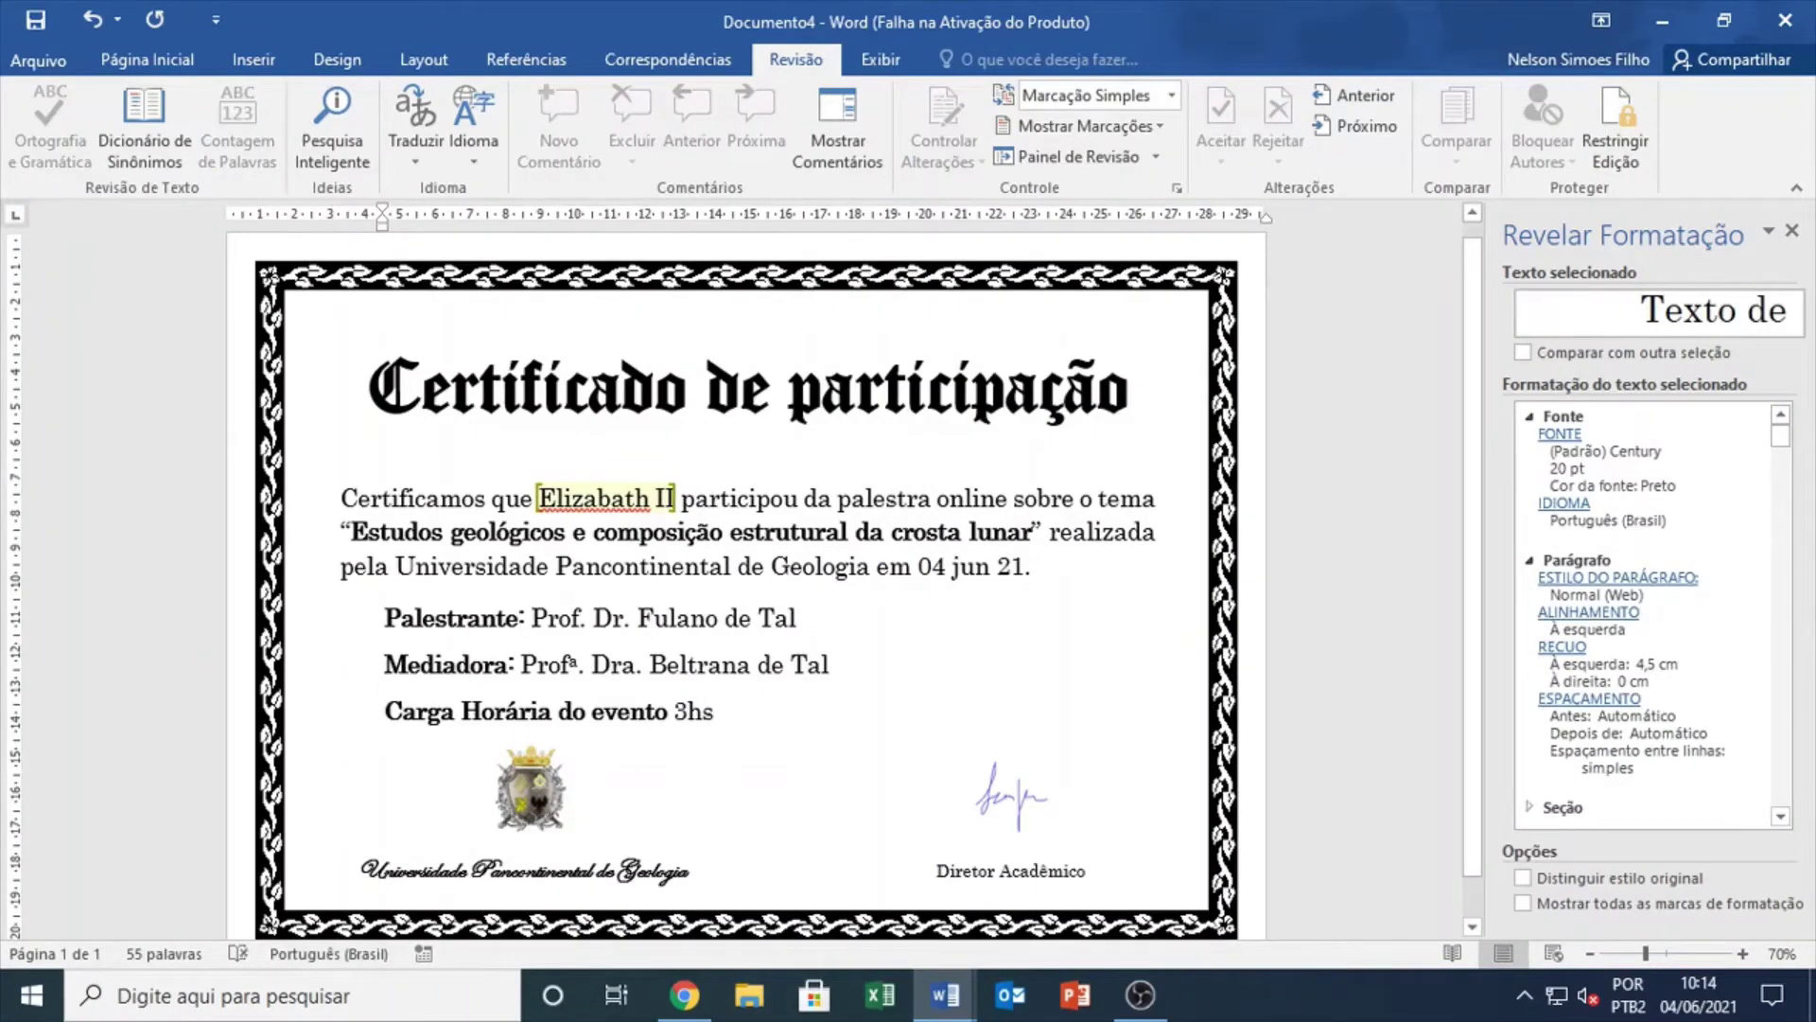
{"action": "left_click", "coordinate": [1791, 230]}
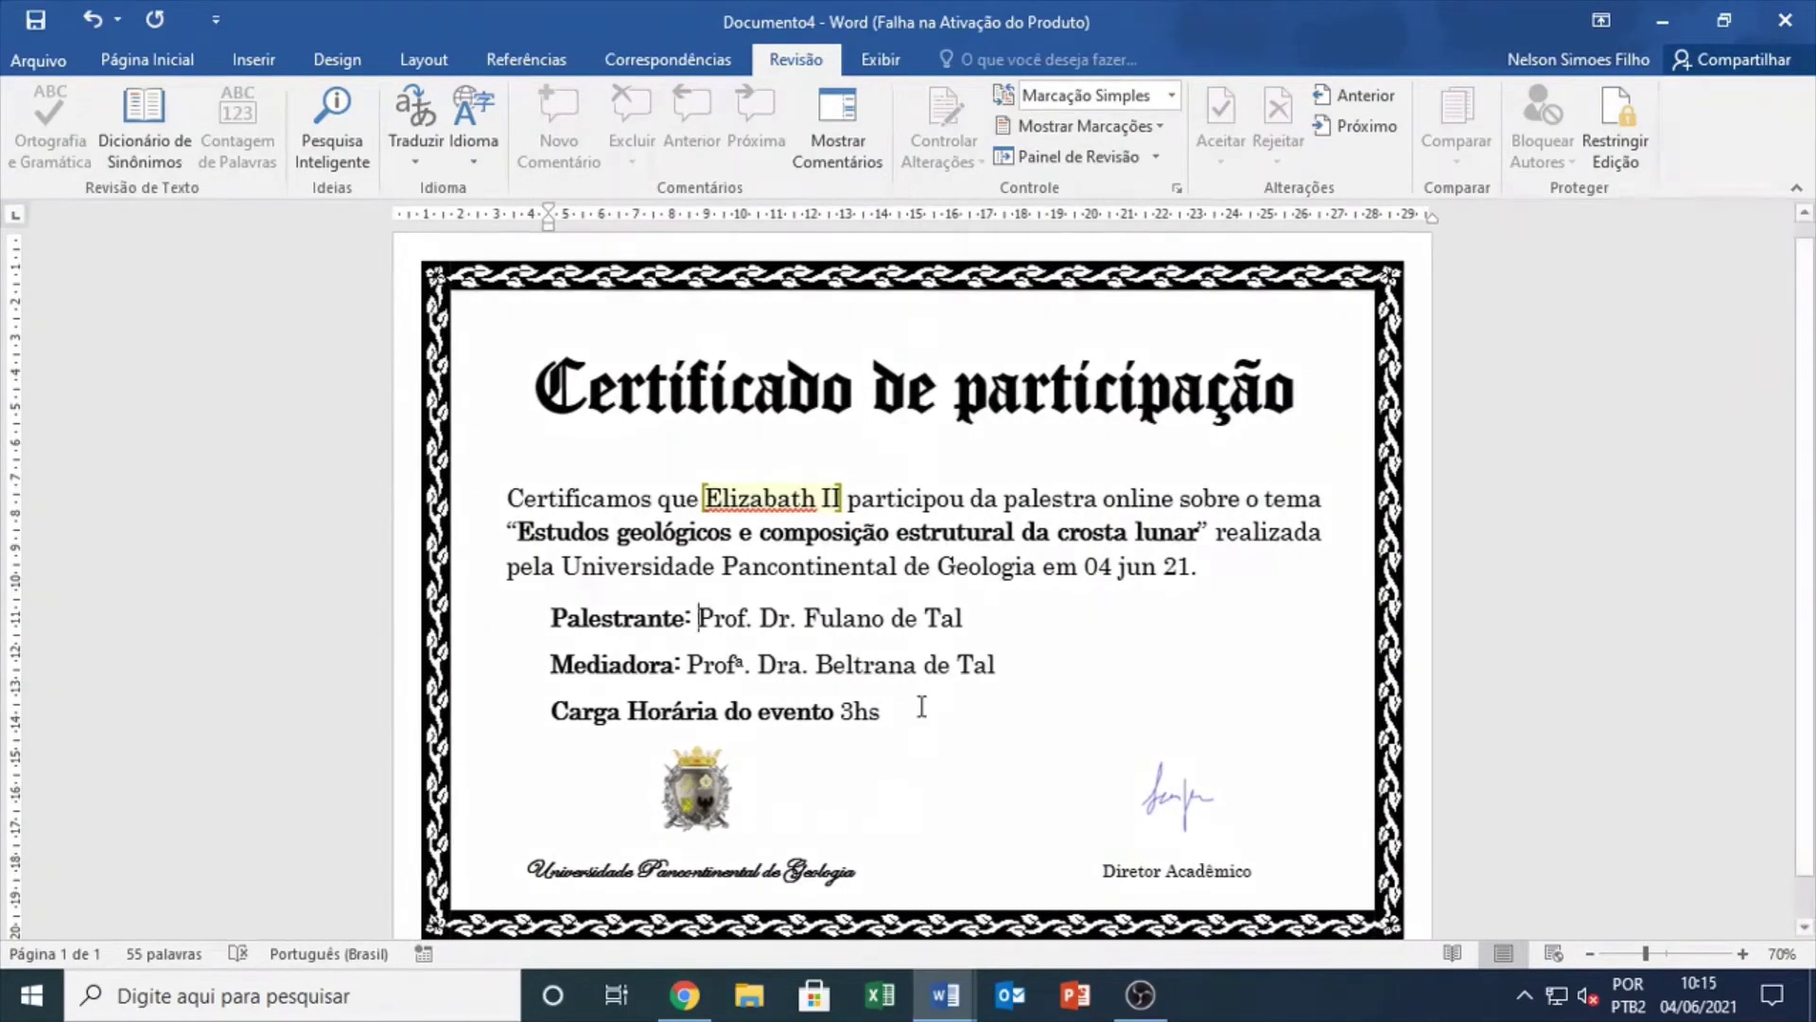
{"action": "left_click", "coordinate": [32, 68]}
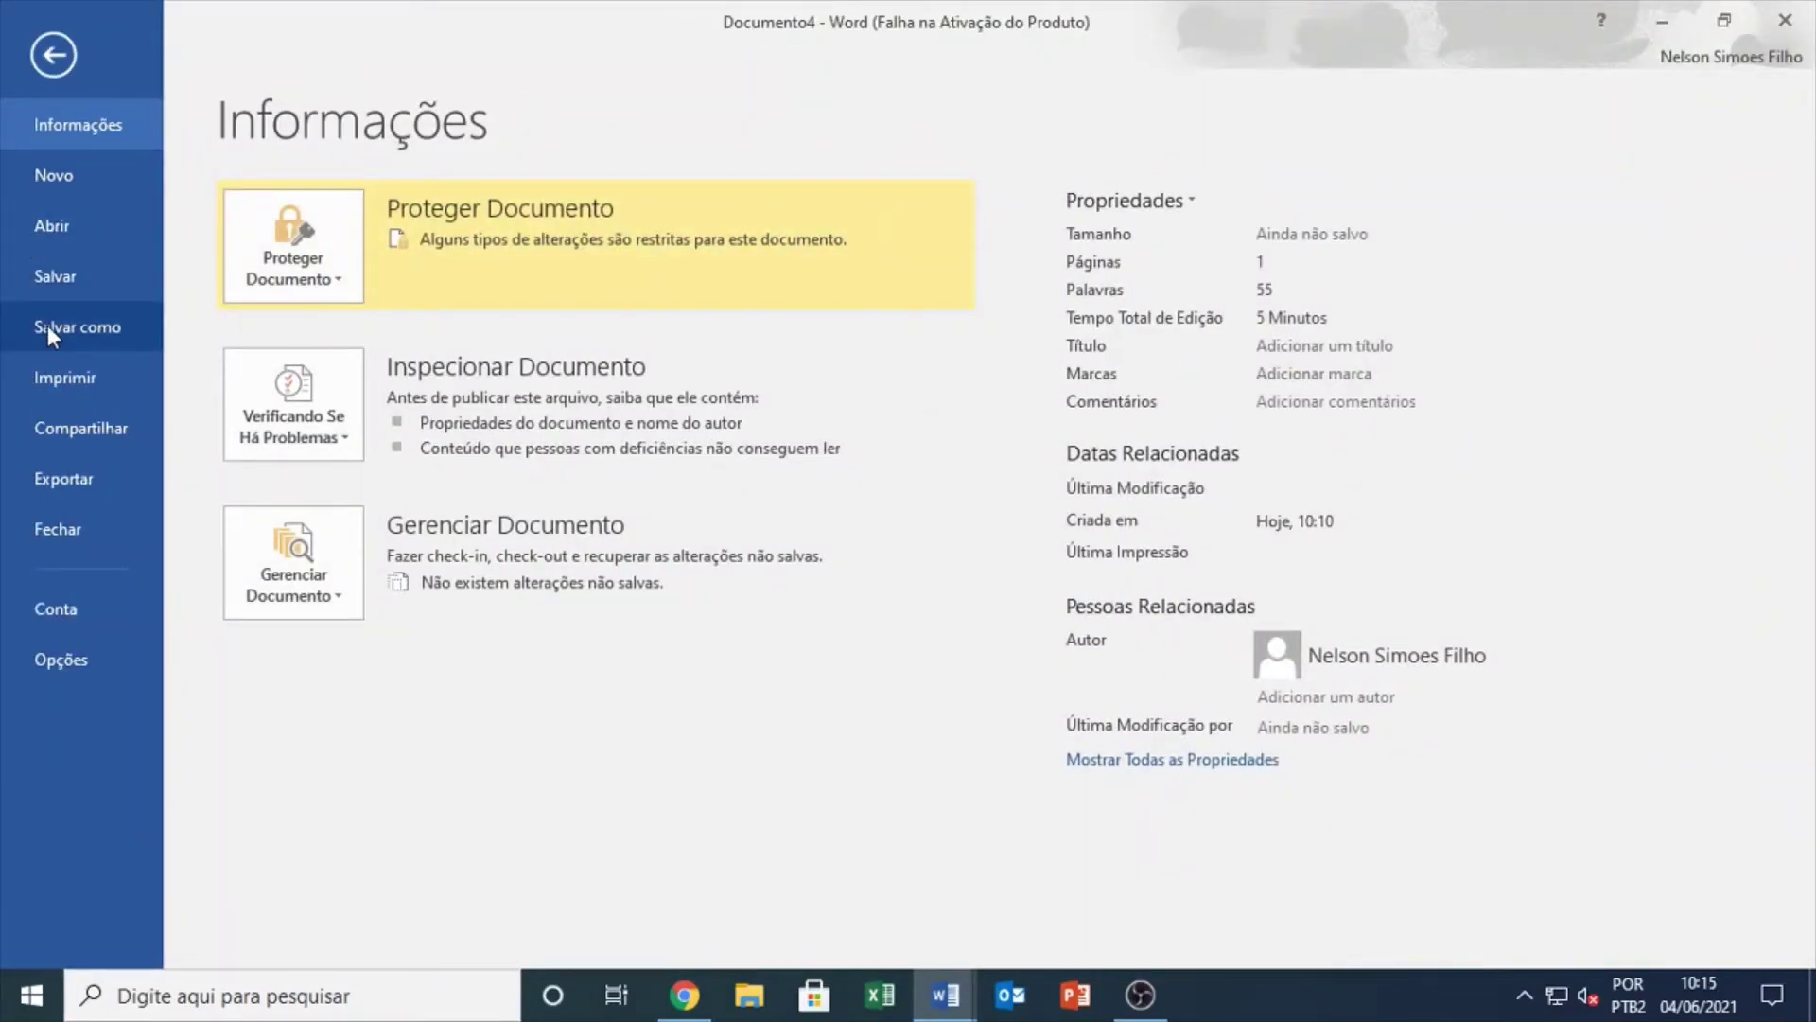
{"action": "left_click", "coordinate": [59, 55]}
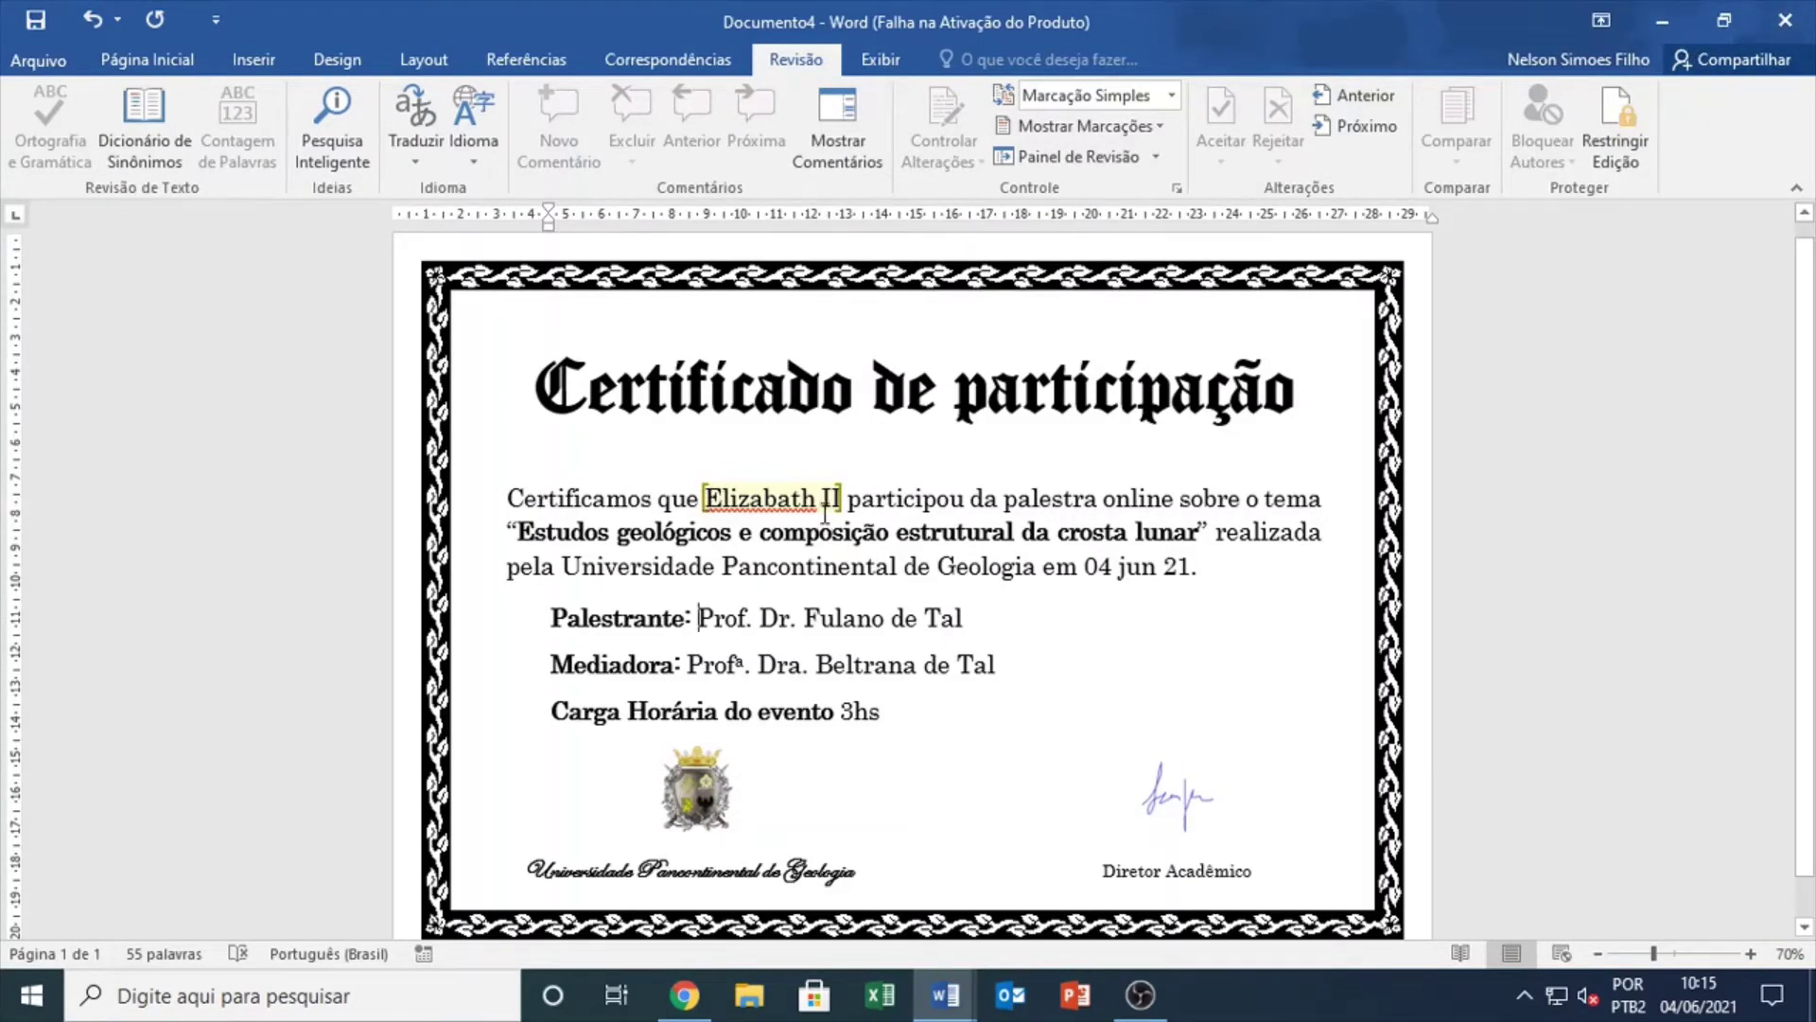
{"action": "left_click", "coordinate": [30, 55]}
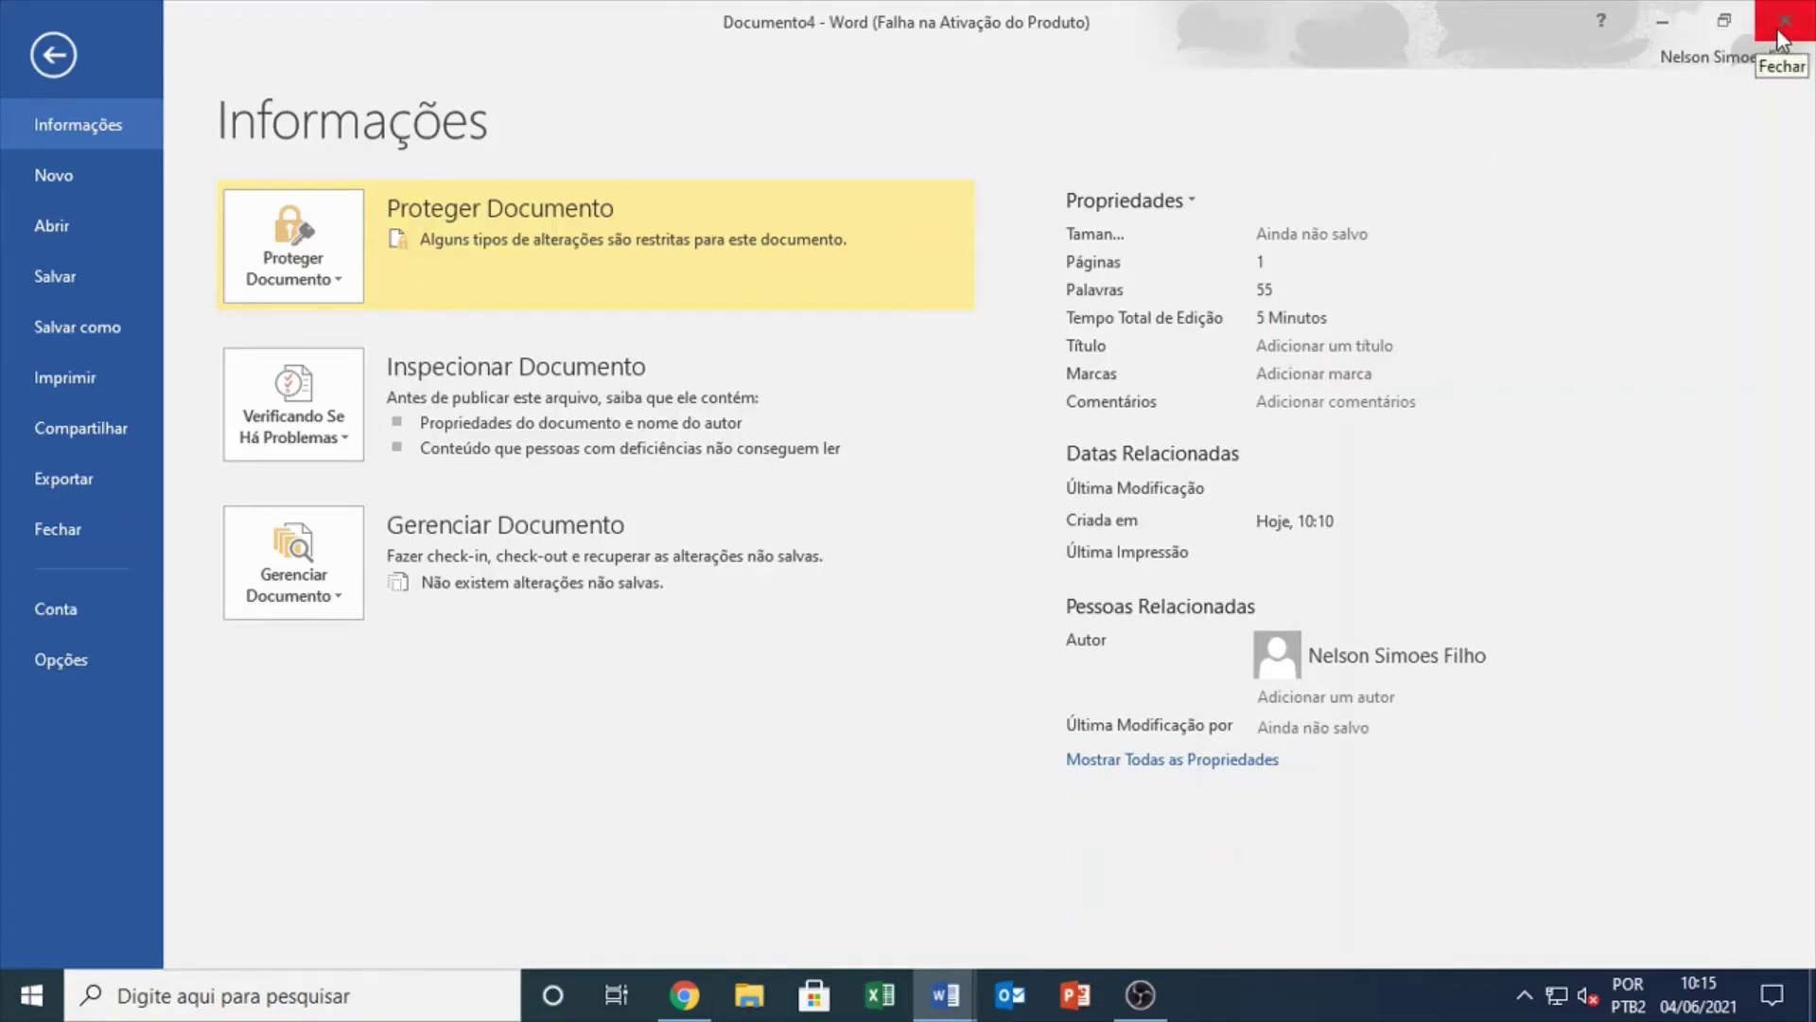
{"action": "left_click", "coordinate": [38, 63]}
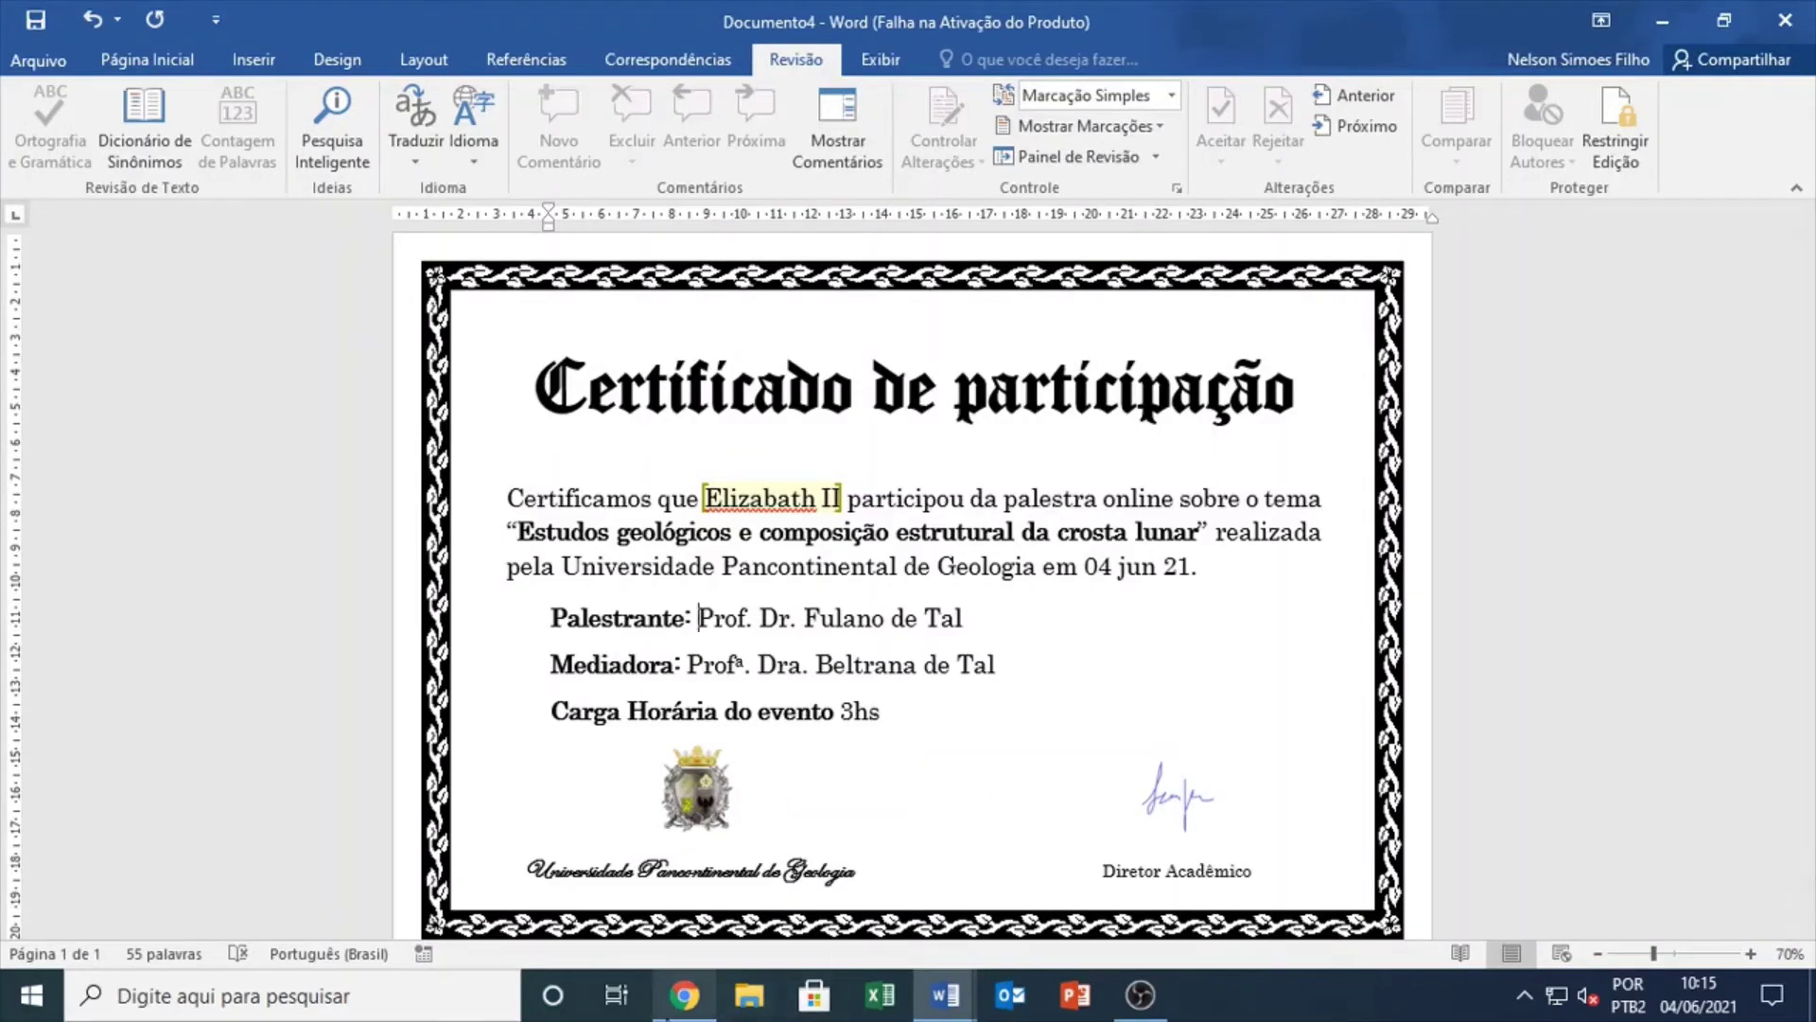
Switch to the OneDrive tab in Chrome and start uploading files from the computer
{"action": "left_click", "coordinate": [685, 994]}
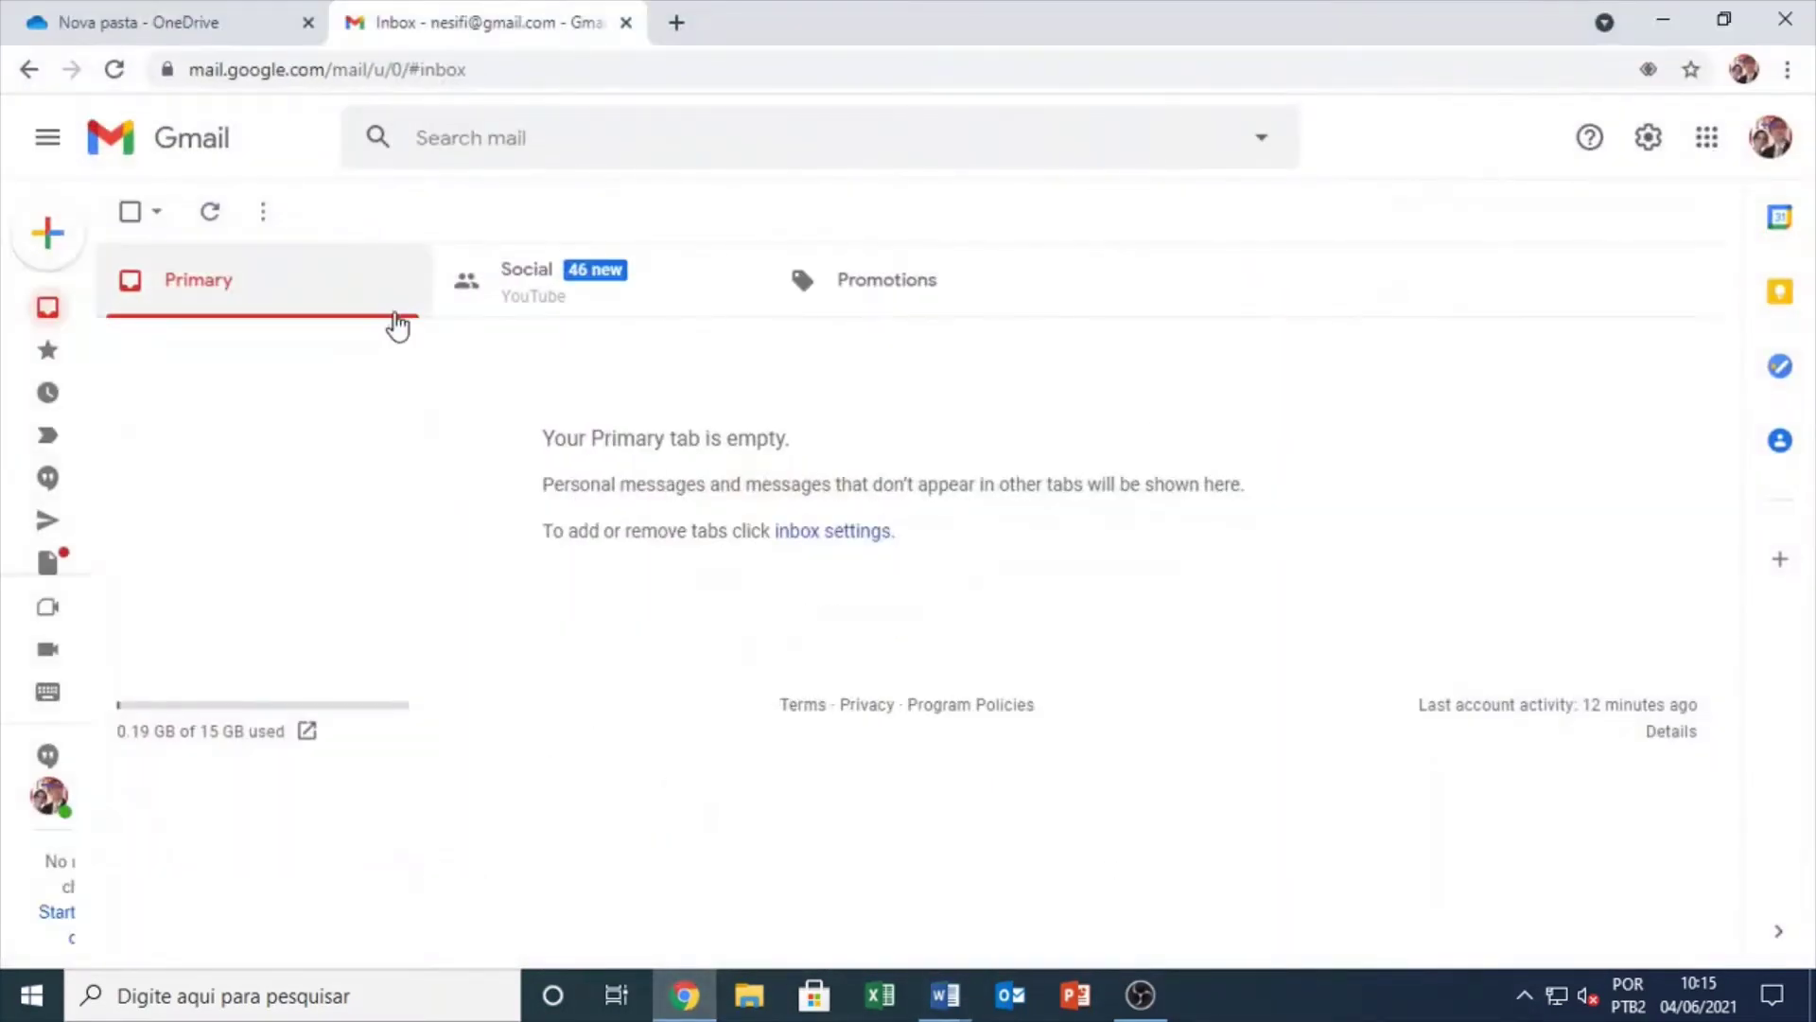
{"action": "left_click", "coordinate": [154, 23]}
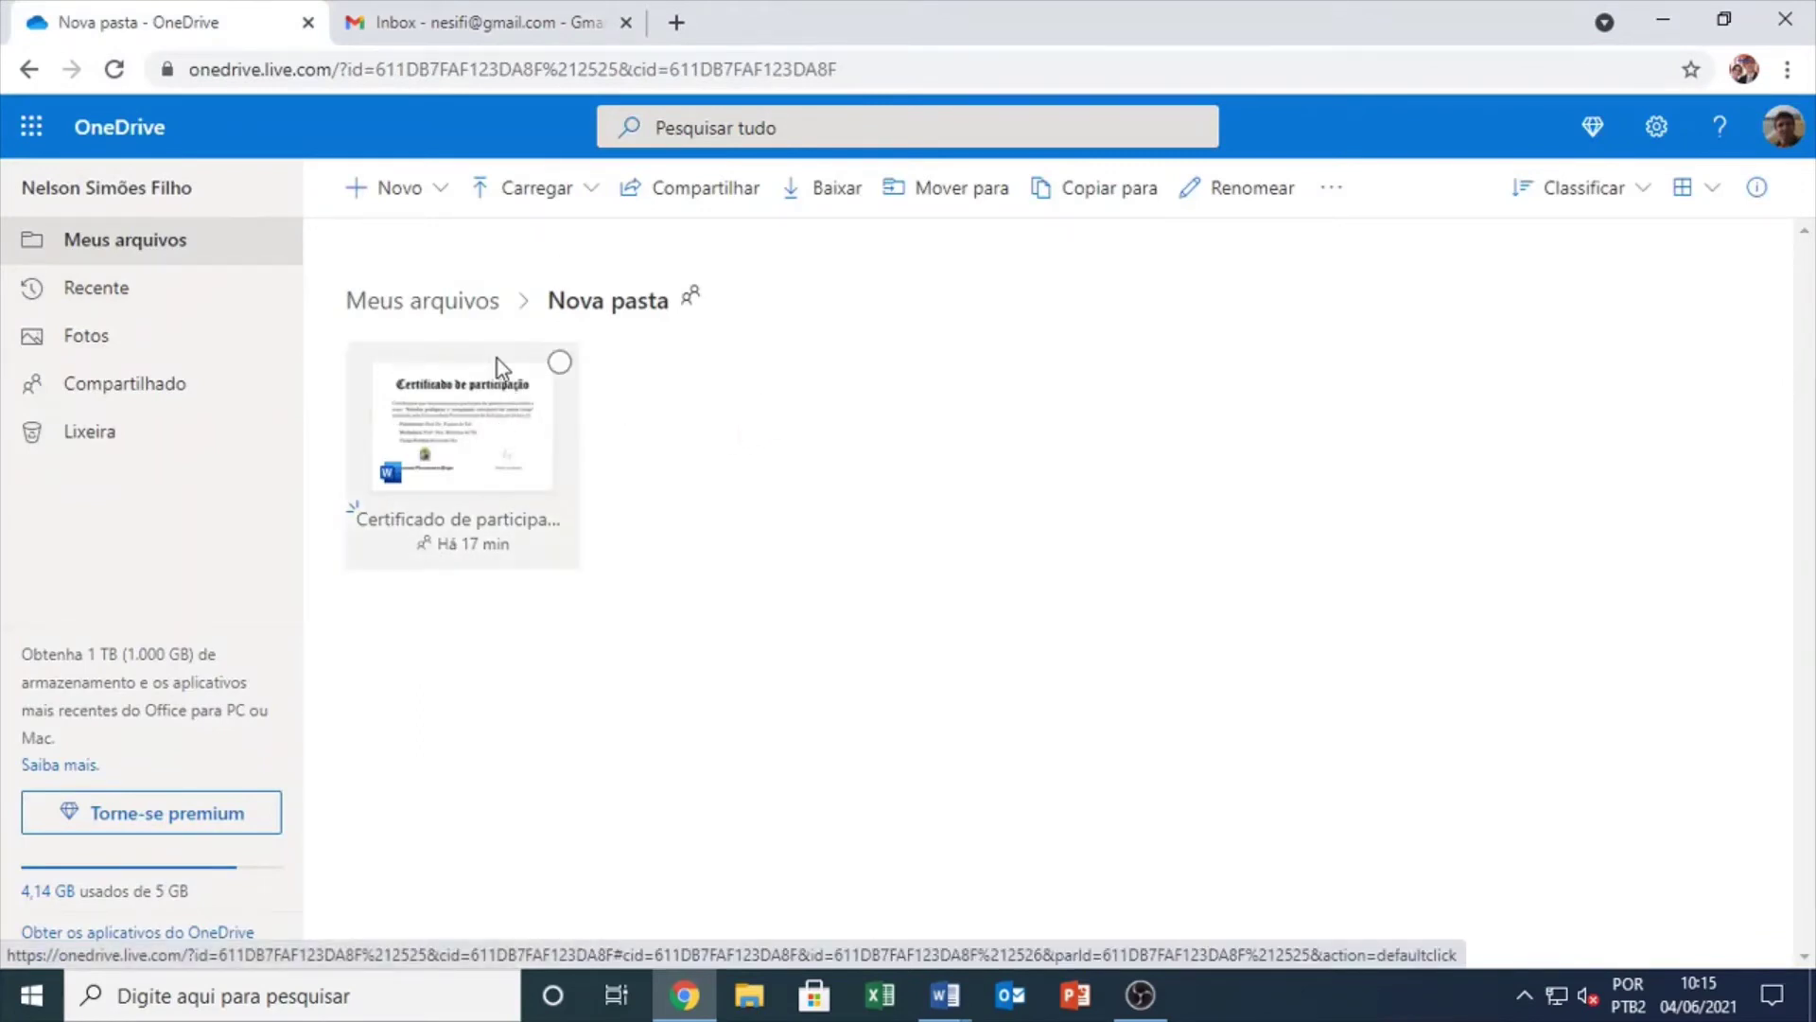
{"action": "left_click", "coordinate": [529, 210]}
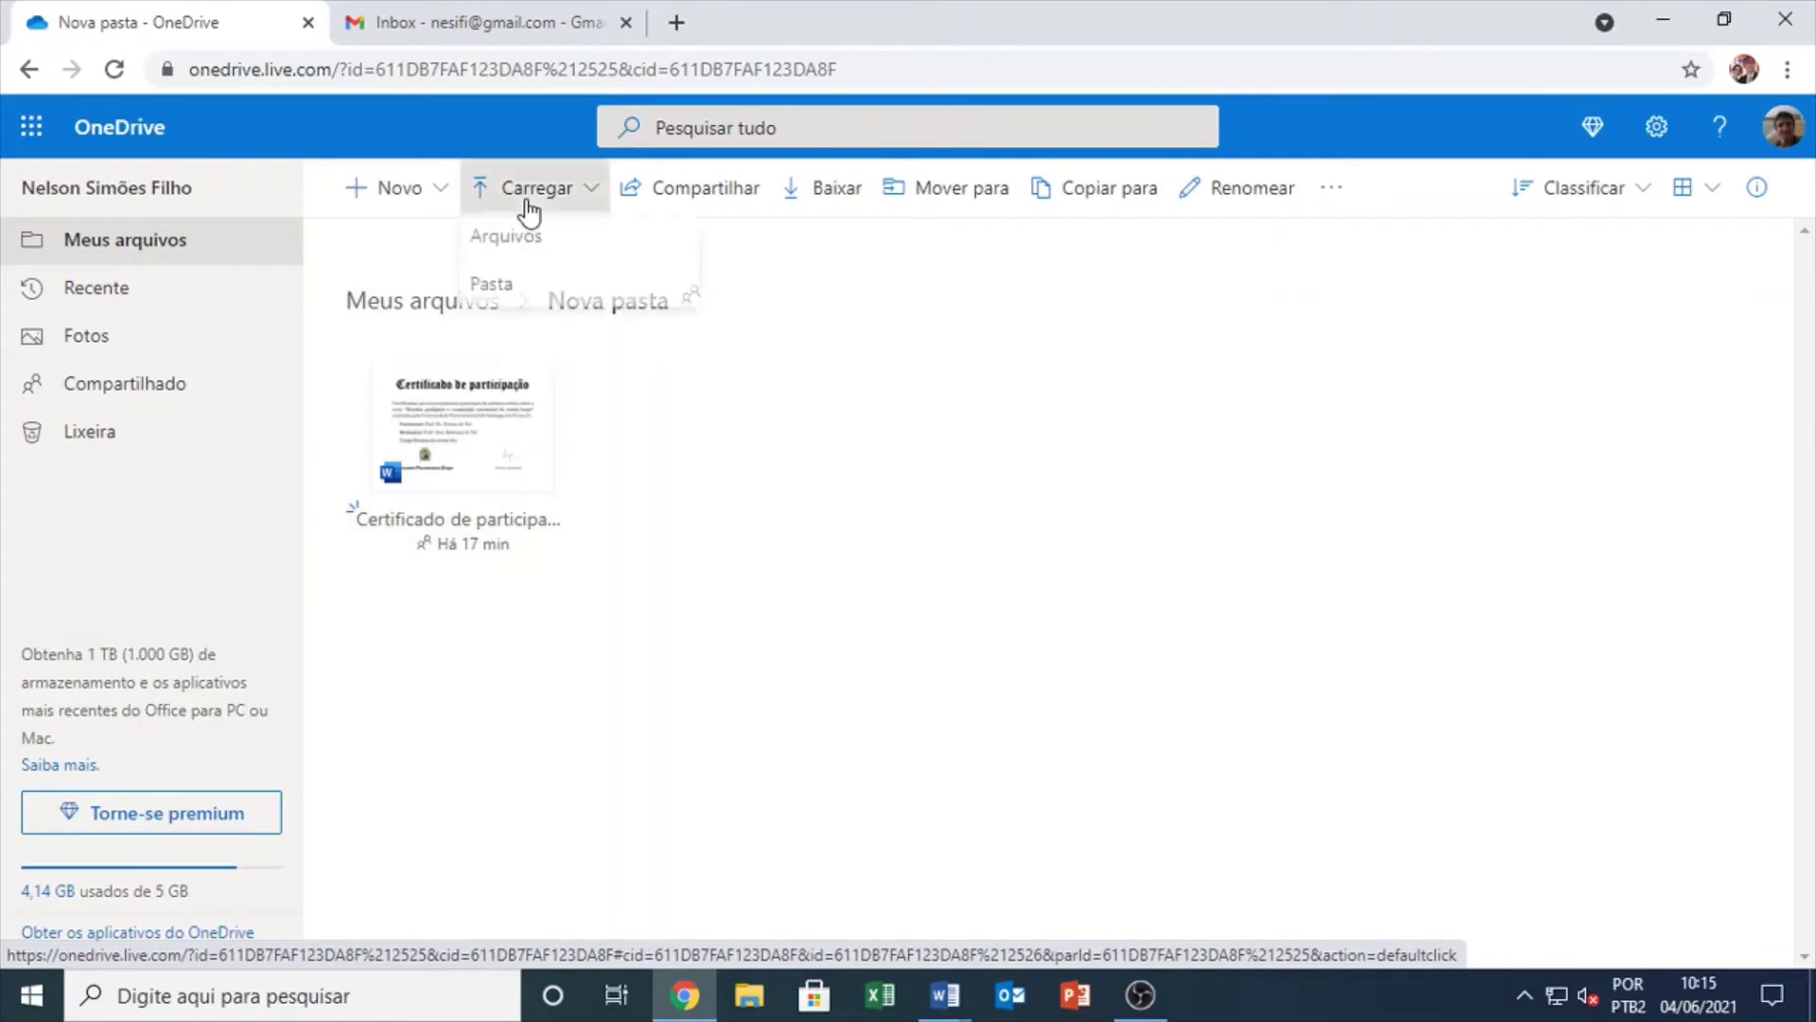
{"action": "left_click", "coordinate": [504, 252]}
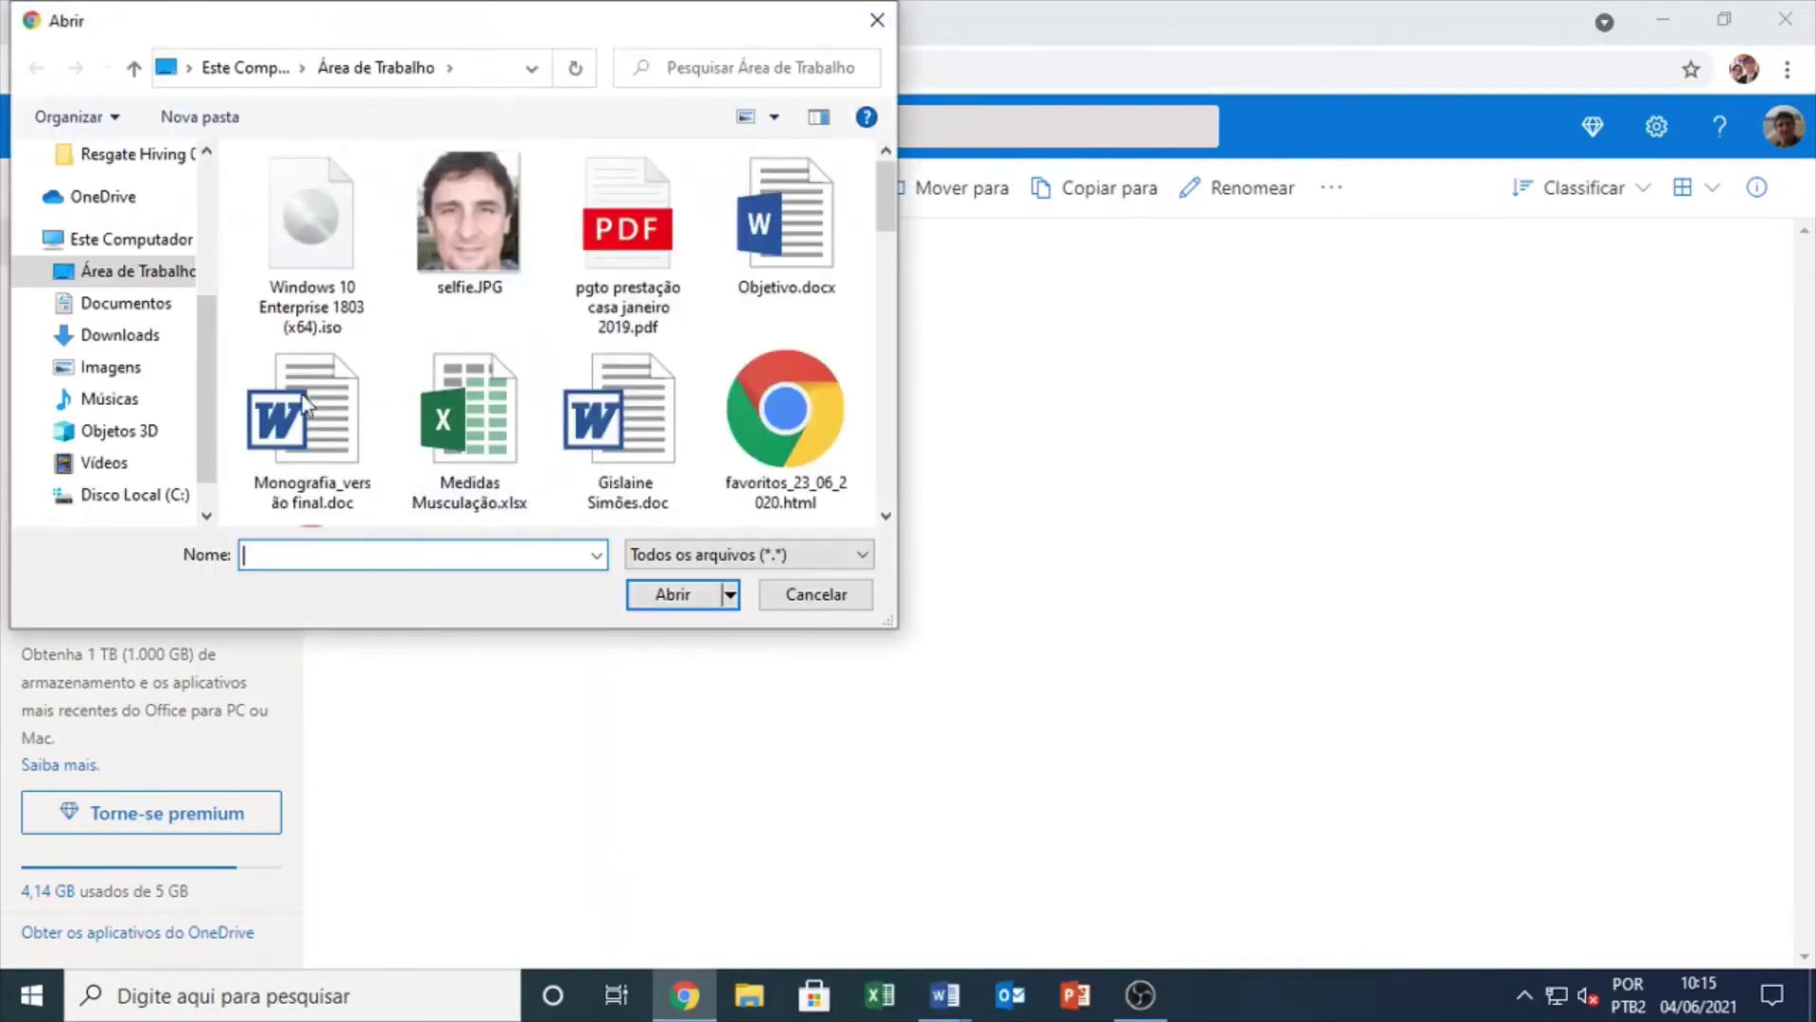
Browse the Abrir file dialog, then cancel it without uploading anything
{"action": "scroll", "coordinate": [728, 326], "scroll_direction": "down", "scroll_amount": 2}
{"action": "scroll", "coordinate": [729, 325], "scroll_direction": "down", "scroll_amount": 2}
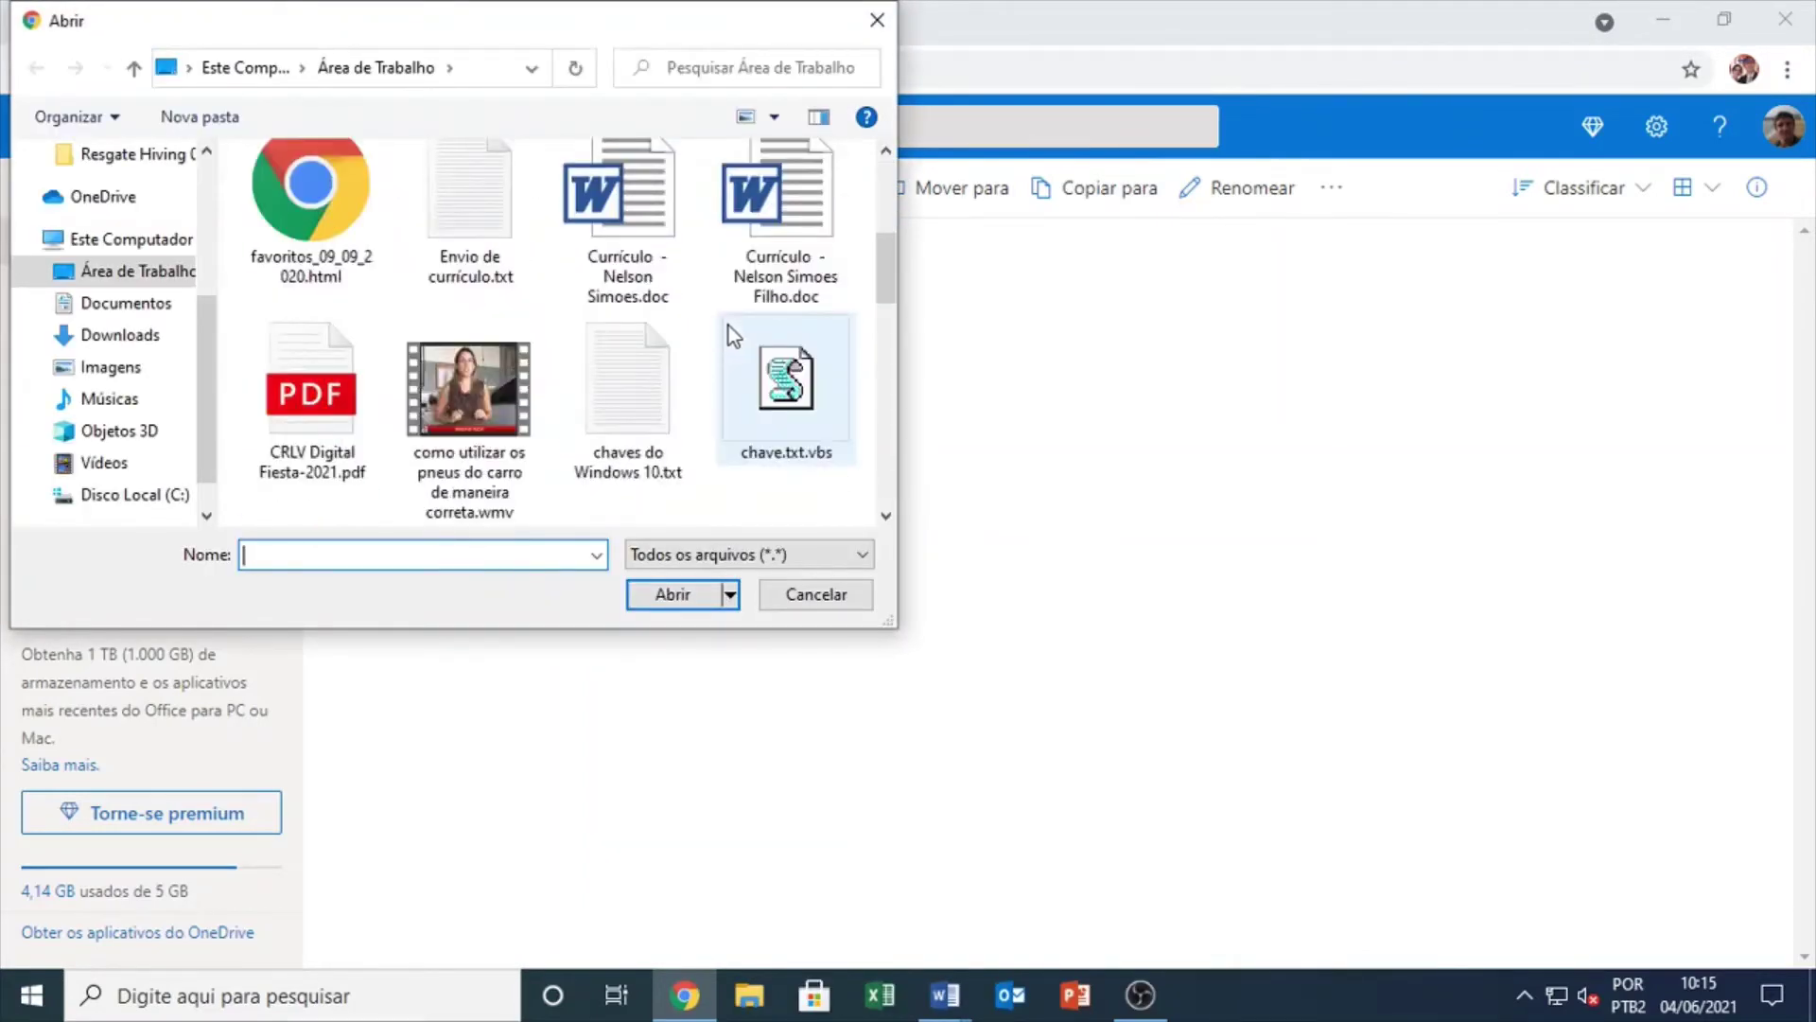
{"action": "scroll", "coordinate": [668, 326], "scroll_direction": "down", "scroll_amount": 2}
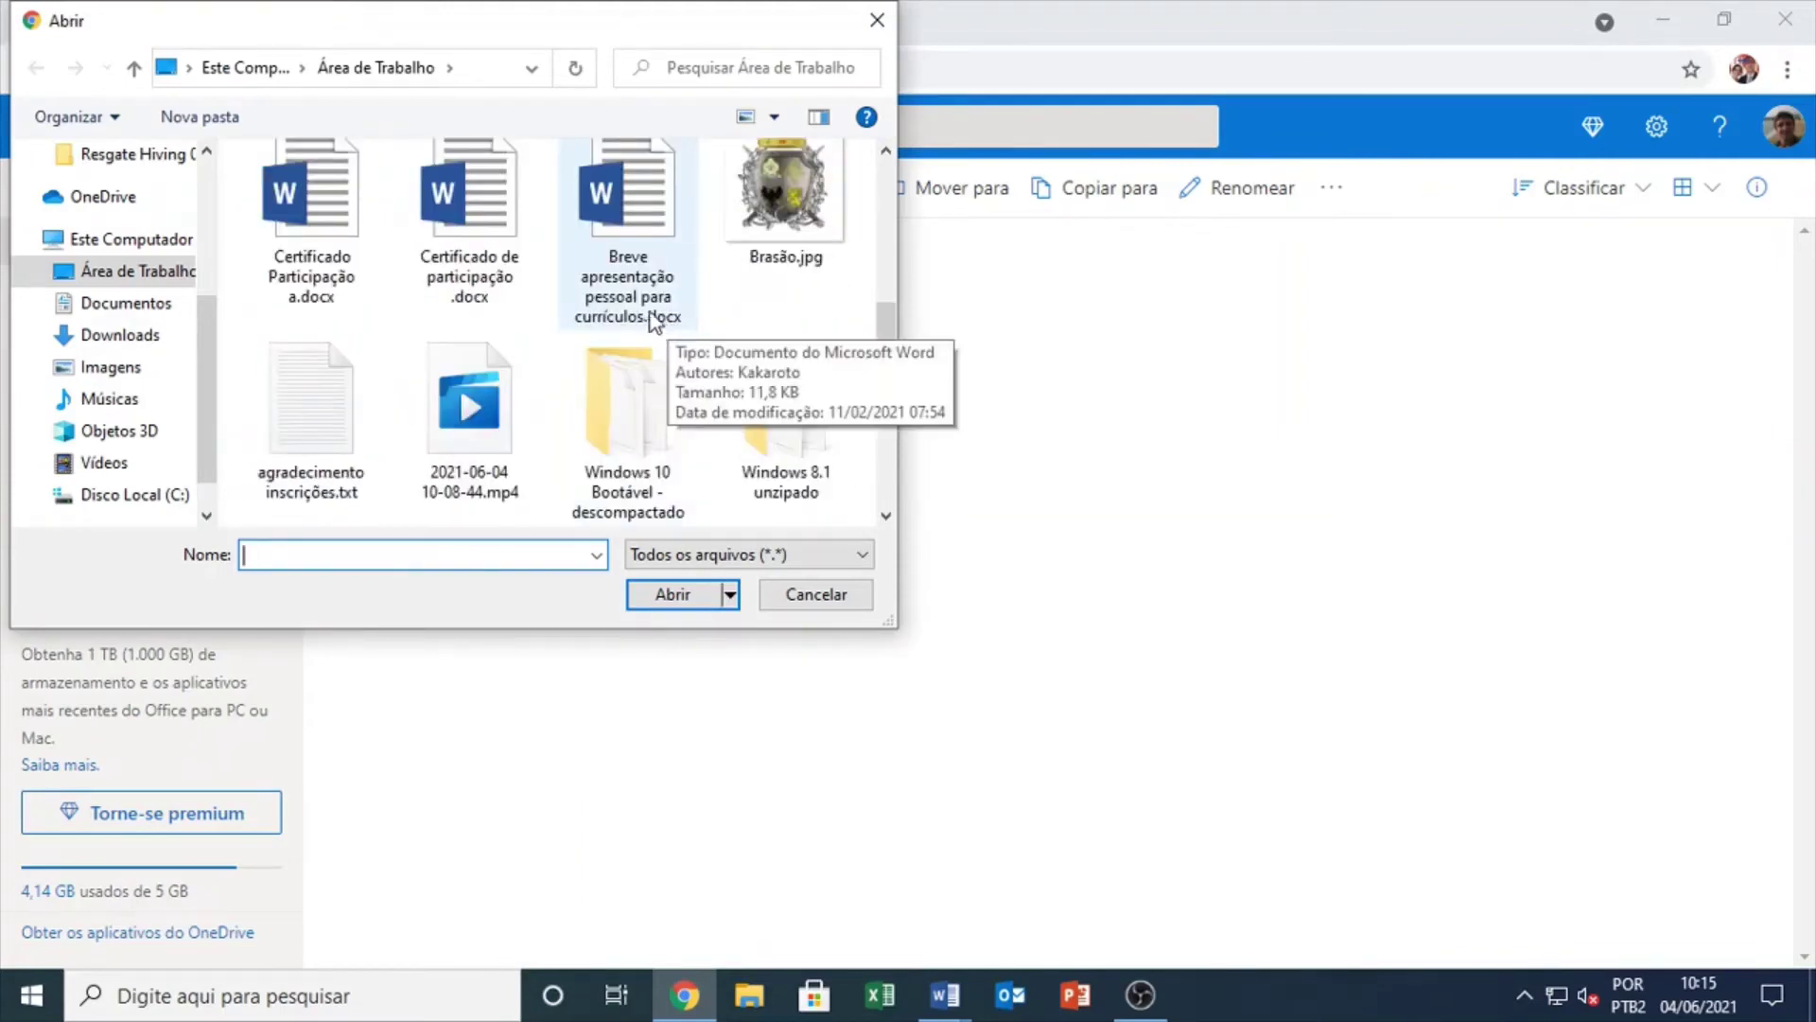
{"action": "scroll", "coordinate": [510, 354], "scroll_direction": "down", "scroll_amount": 2}
{"action": "scroll", "coordinate": [511, 354], "scroll_direction": "down", "scroll_amount": 2}
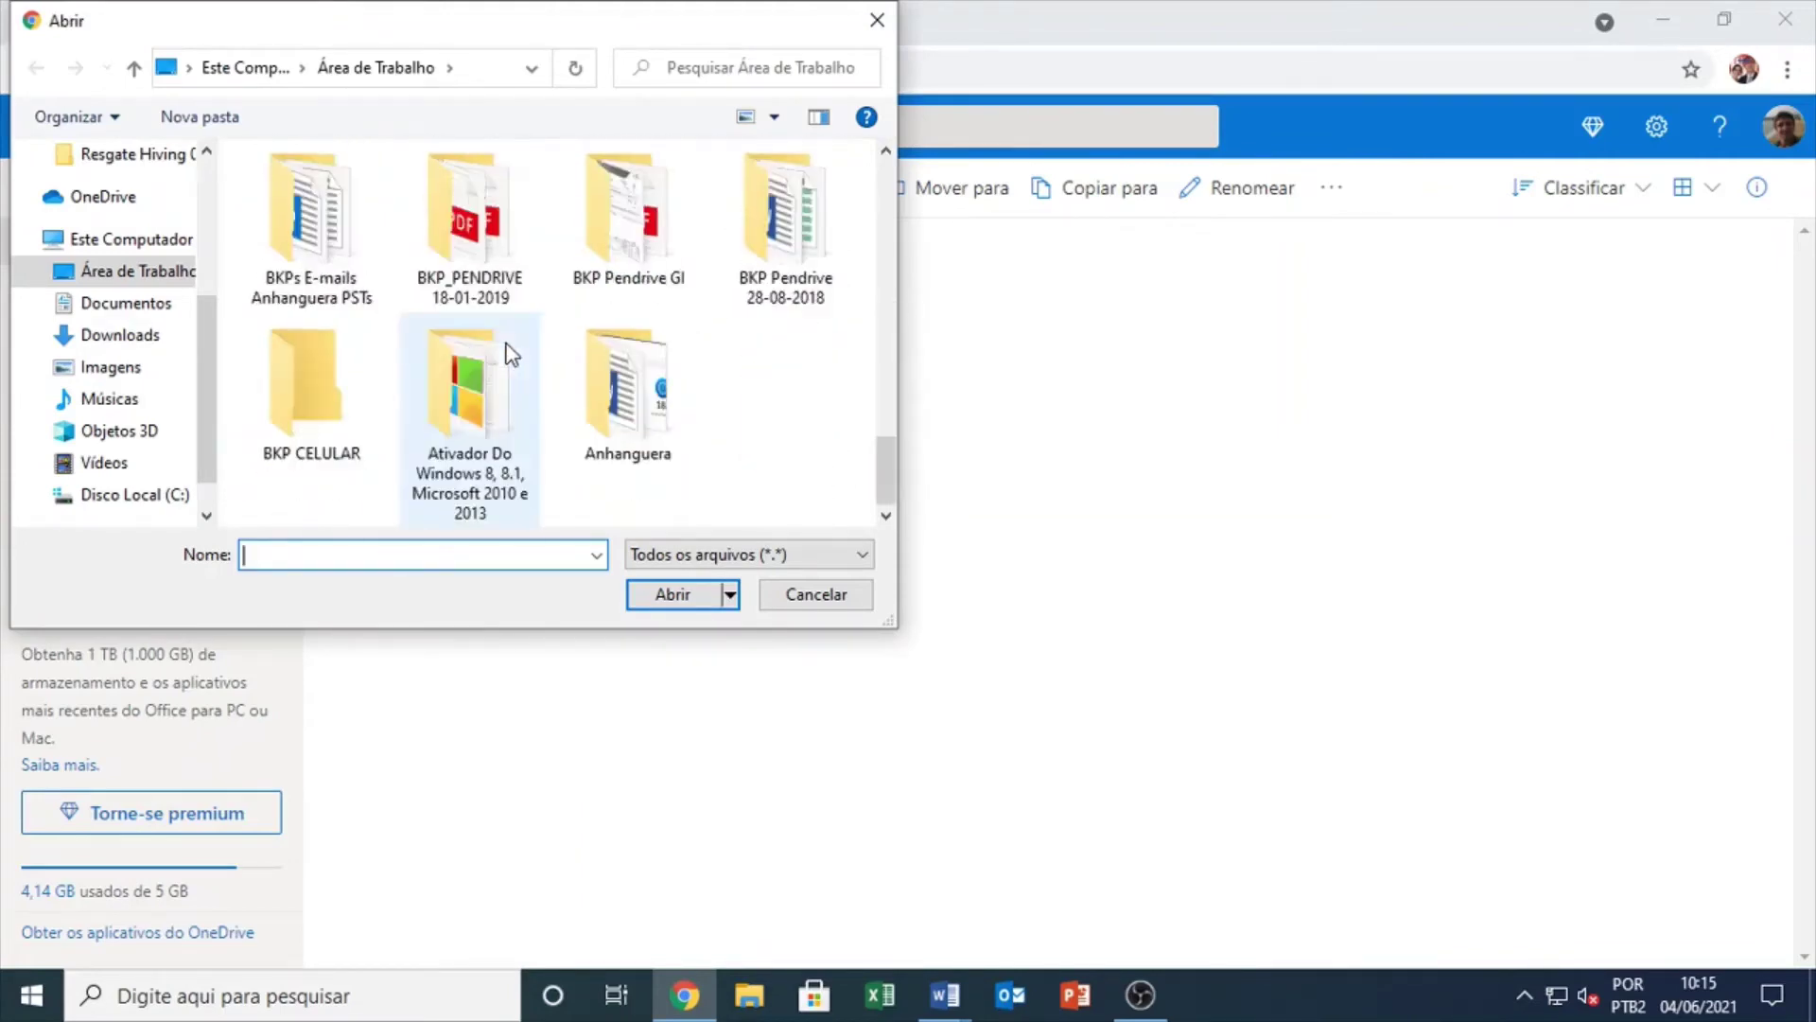
{"action": "scroll", "coordinate": [511, 354], "scroll_direction": "up", "scroll_amount": 2}
{"action": "scroll", "coordinate": [510, 354], "scroll_direction": "up", "scroll_amount": 2}
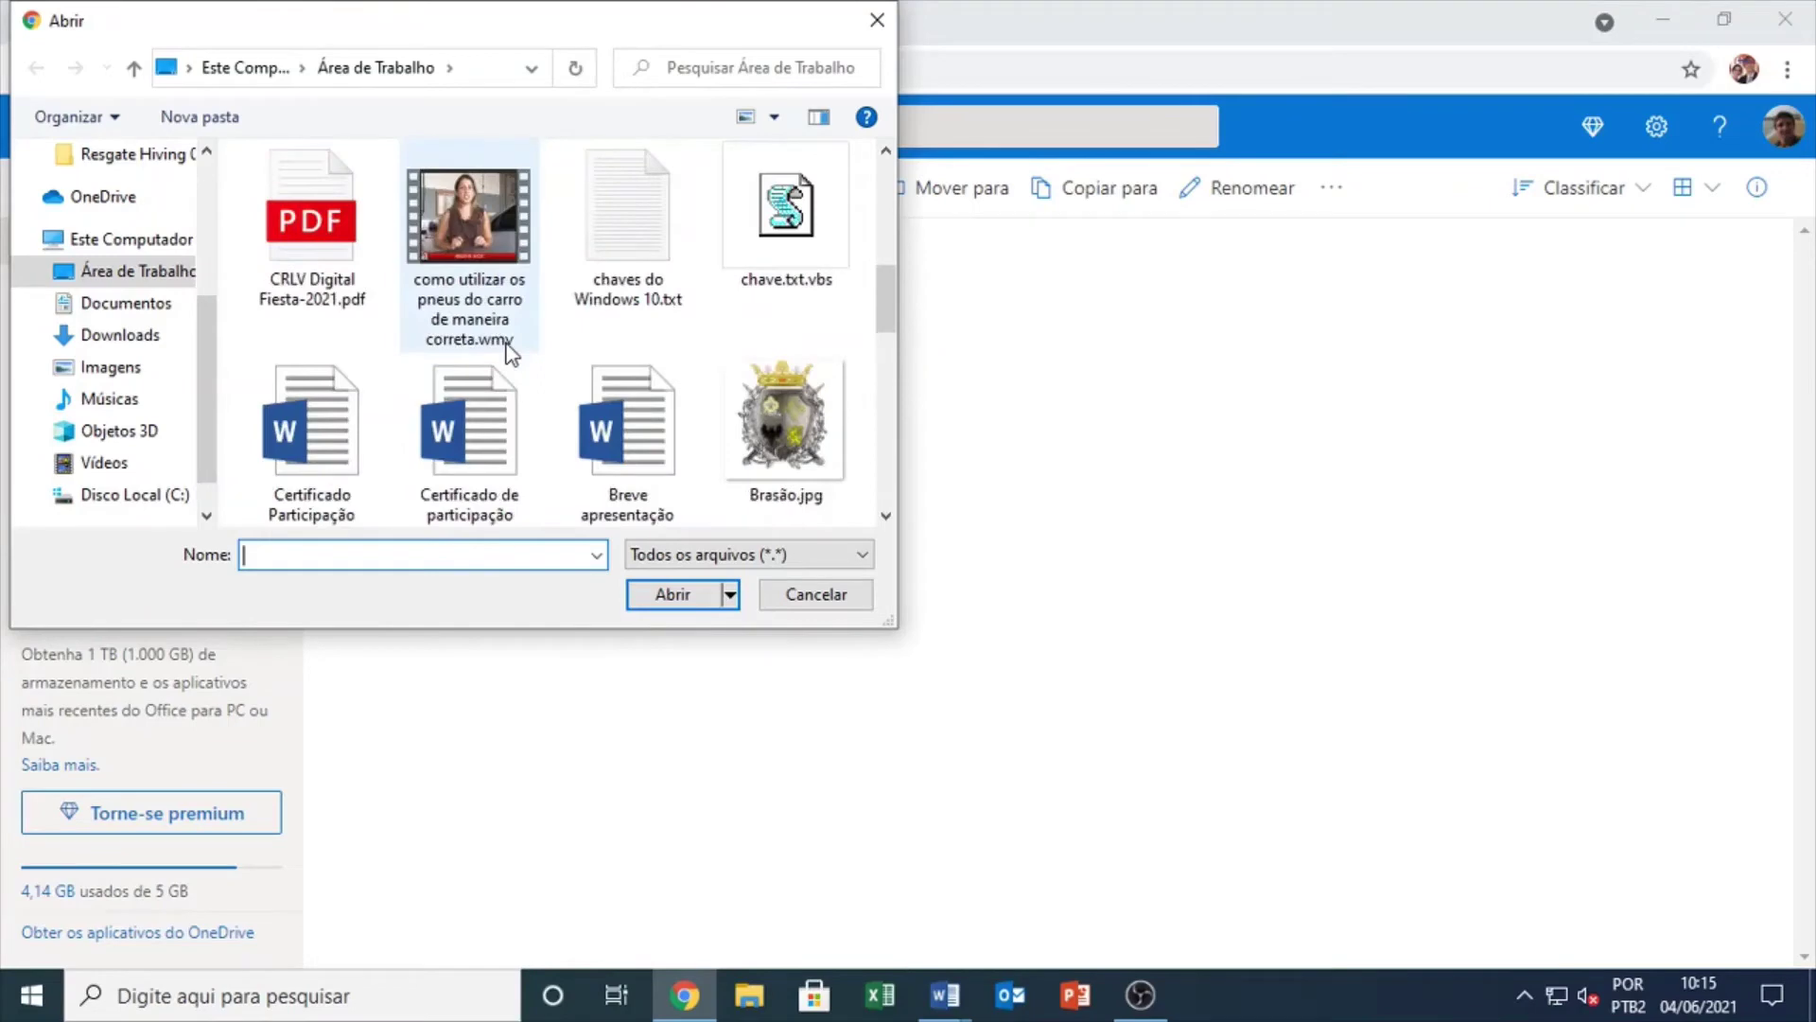
{"action": "scroll", "coordinate": [511, 354], "scroll_direction": "down", "scroll_amount": 1}
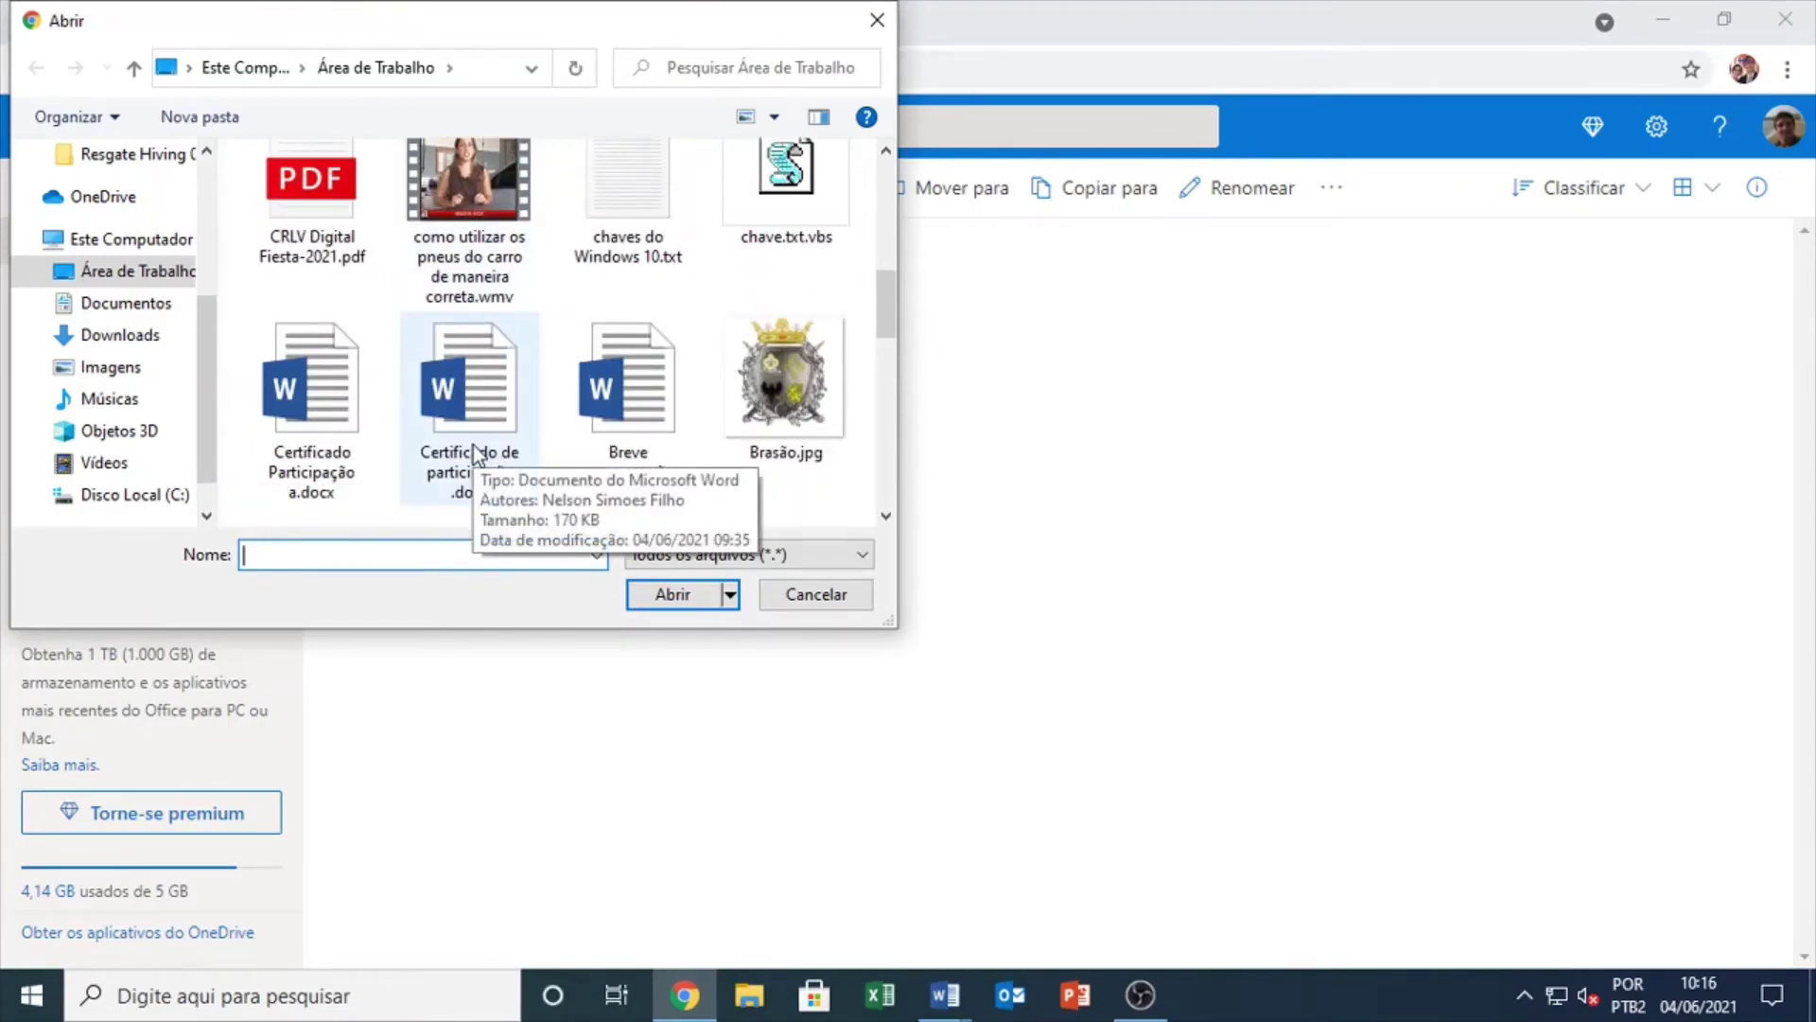
{"action": "left_click", "coordinate": [1220, 417]}
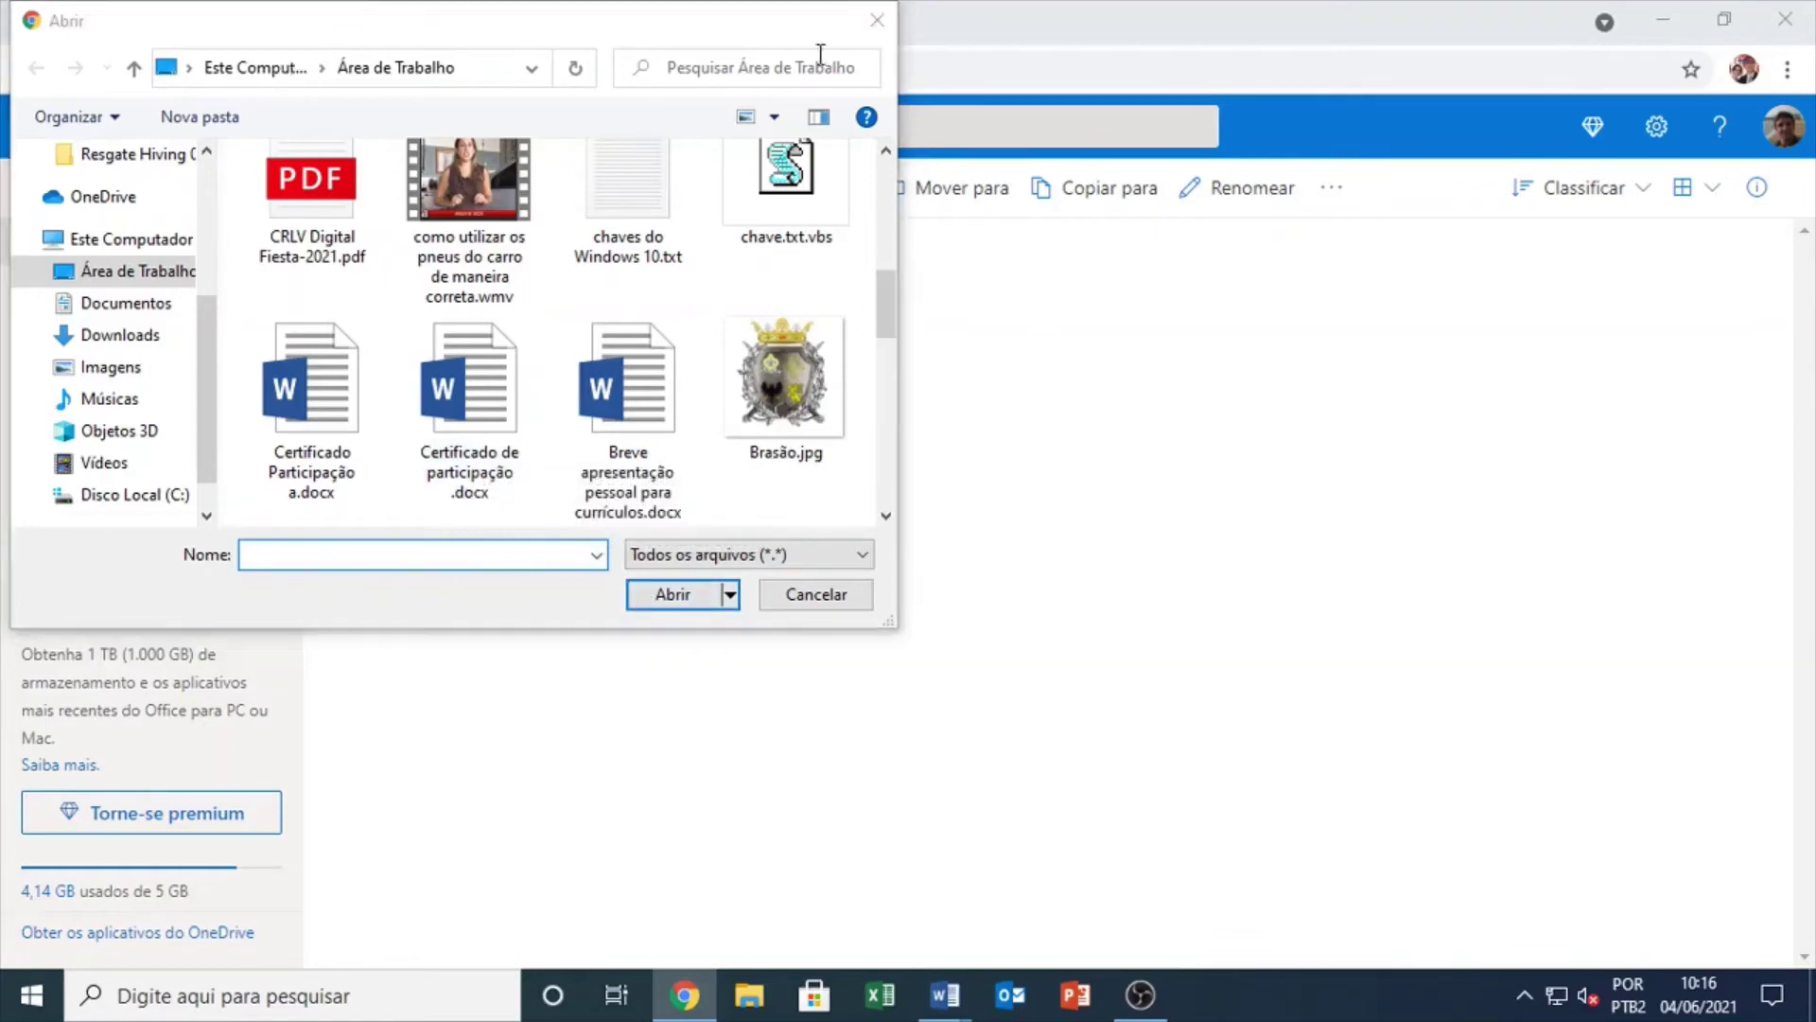
{"action": "left_click", "coordinate": [816, 594]}
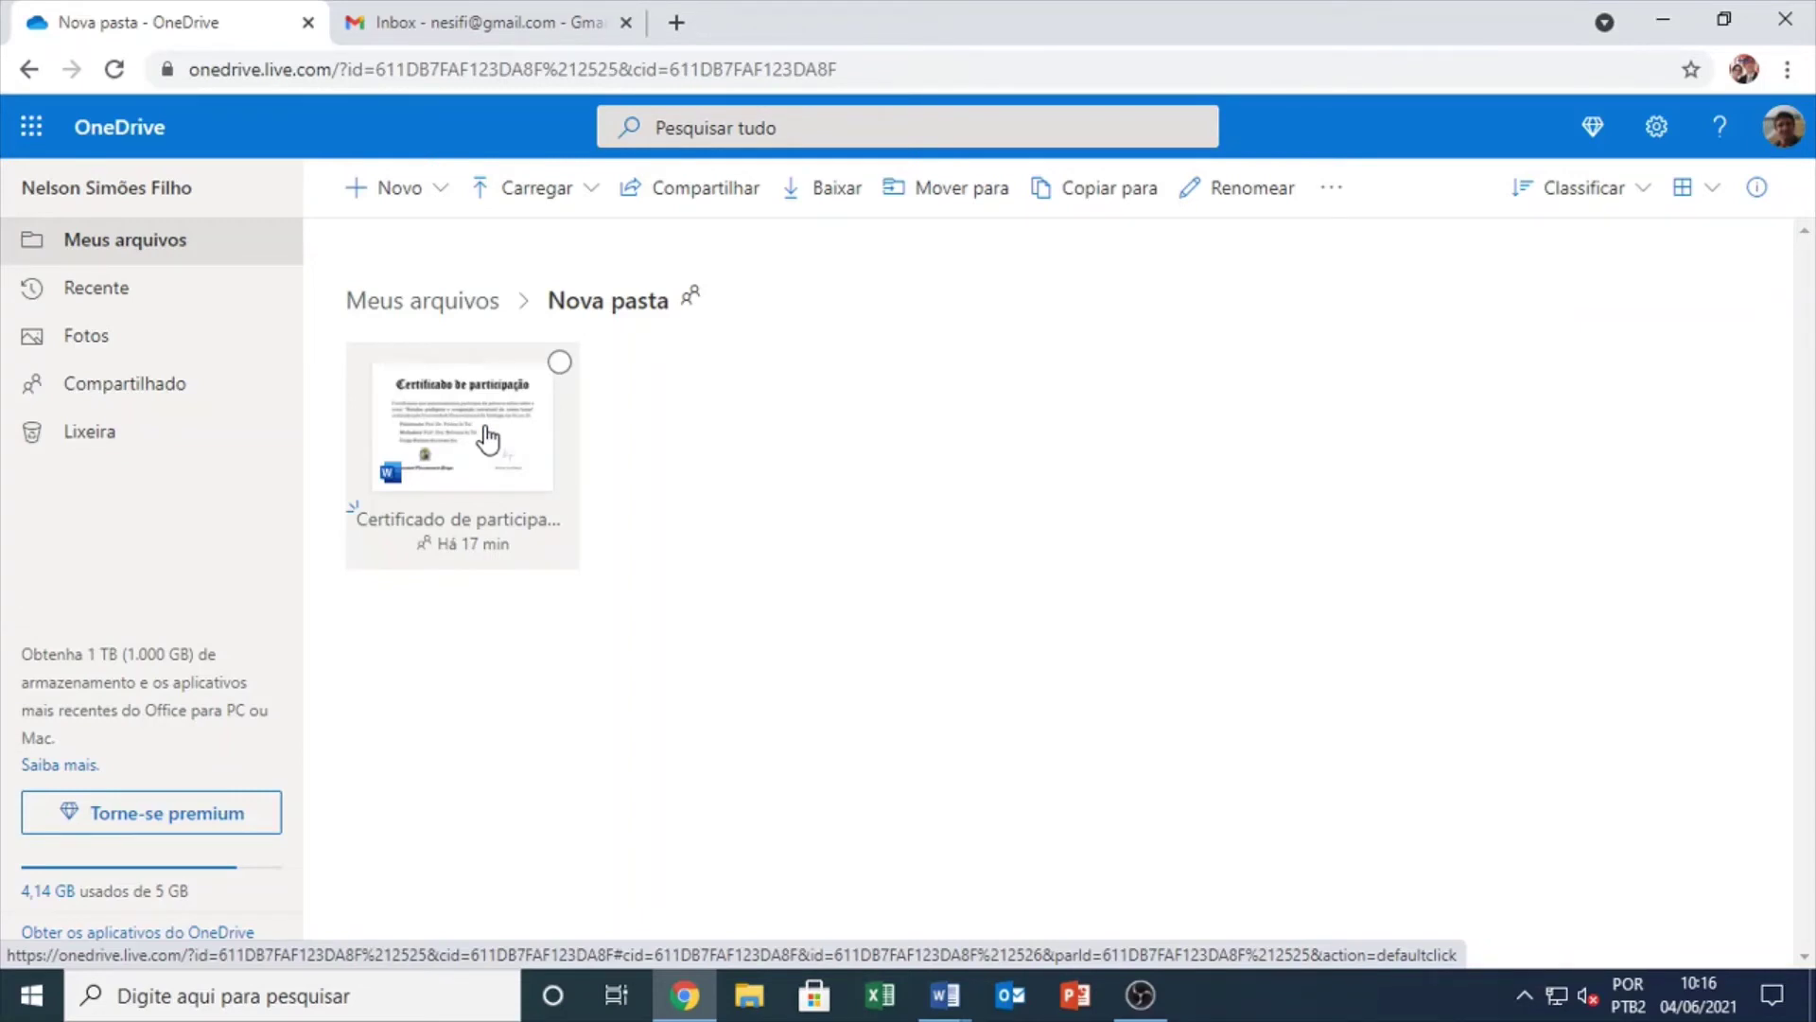
Open 'Certificado de participação' in Word for the web and copy an anyone-can-edit share link
{"action": "left_click", "coordinate": [487, 438]}
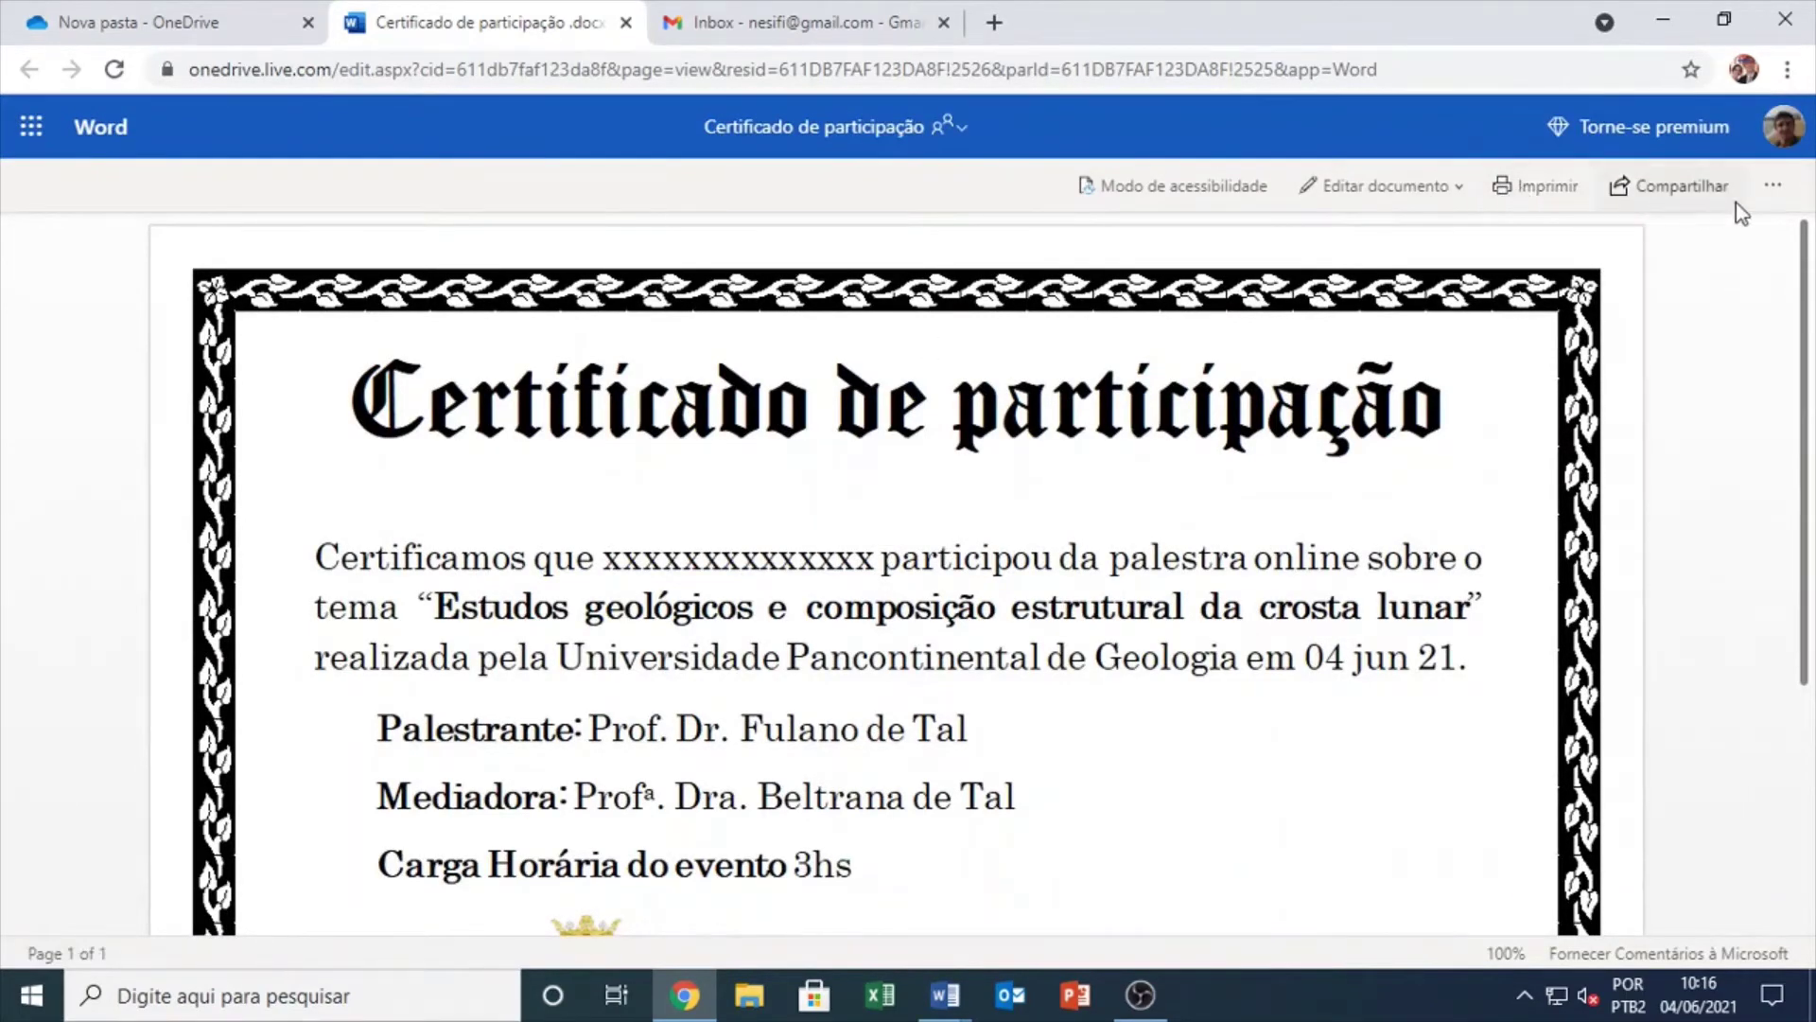
{"action": "left_click", "coordinate": [1699, 187]}
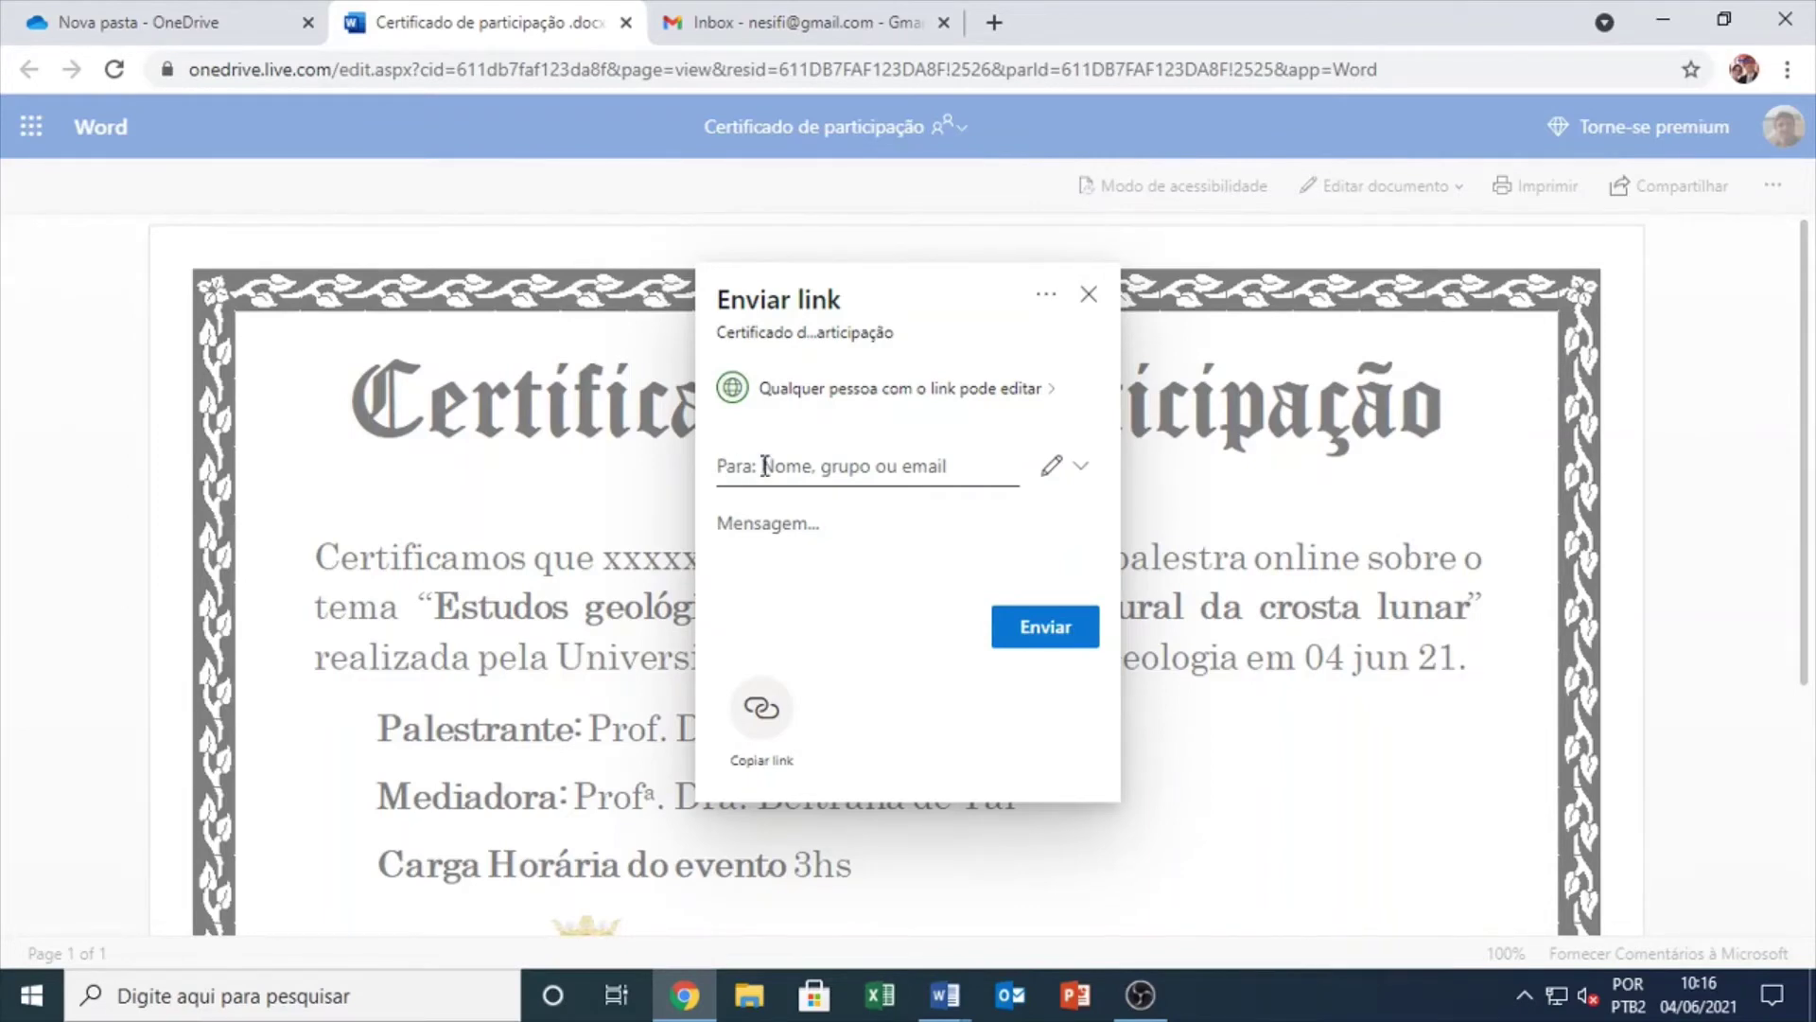
{"action": "left_click", "coordinate": [761, 729]}
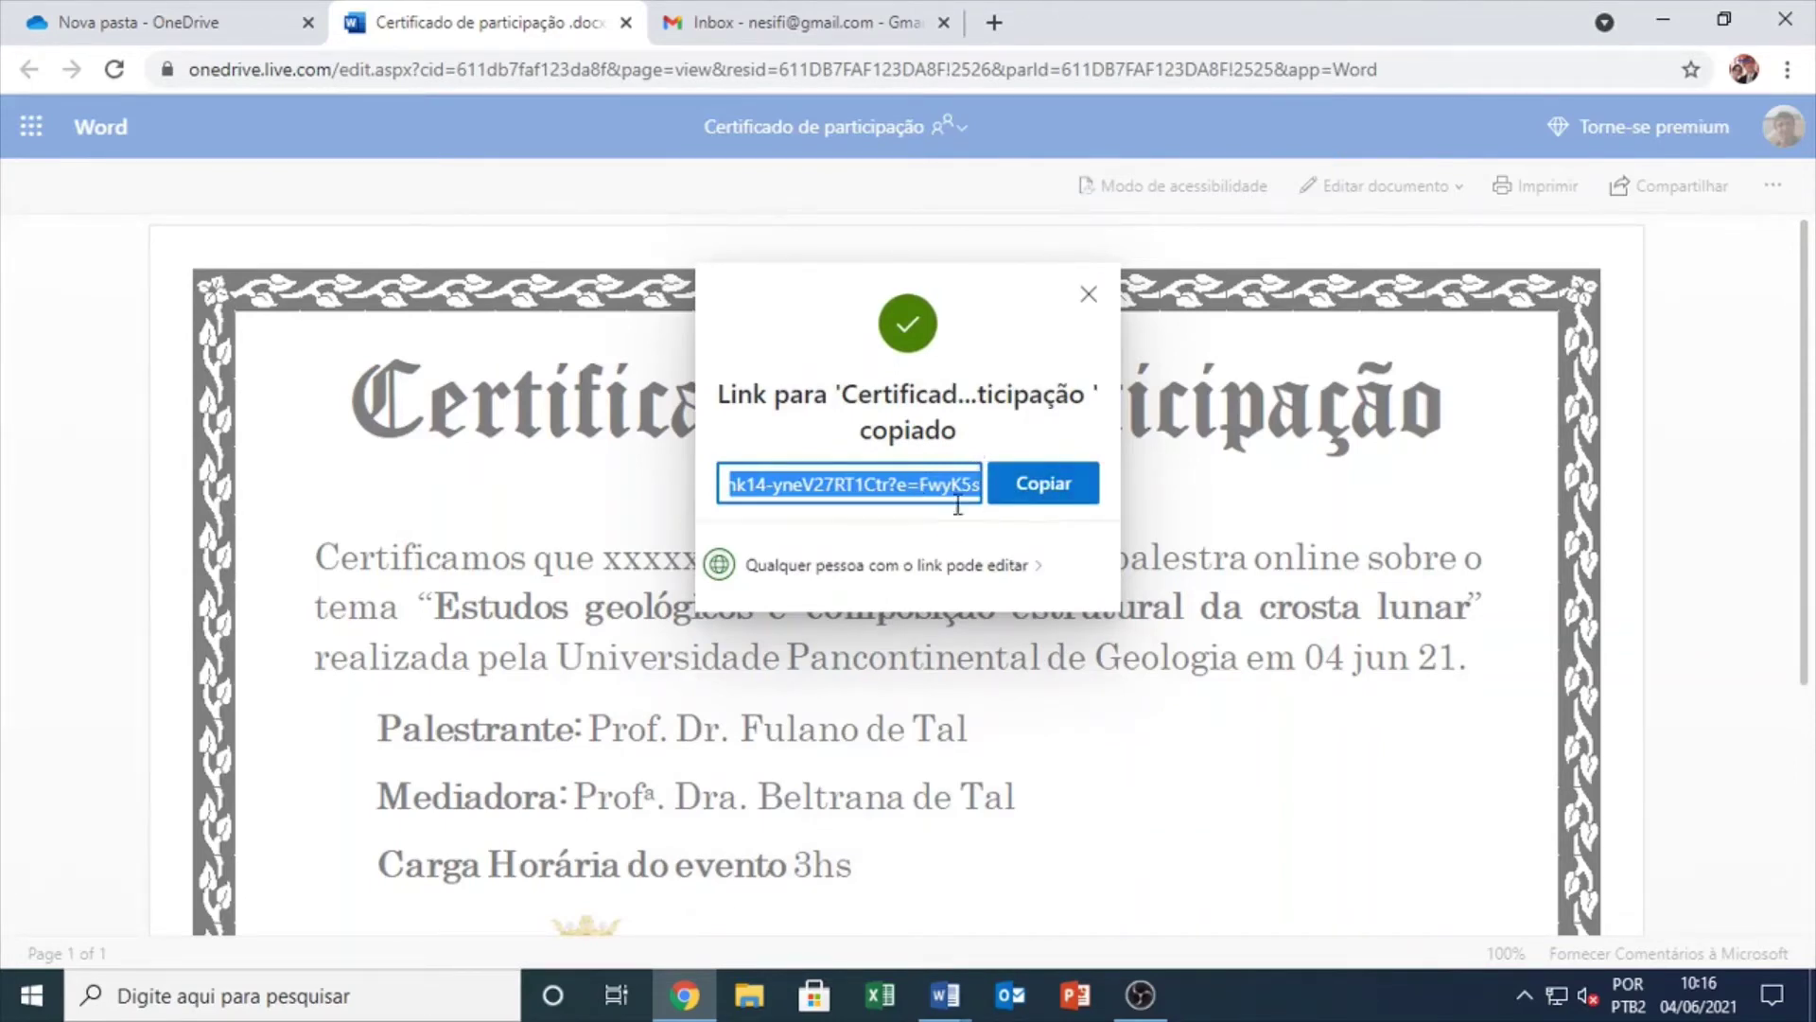
{"action": "left_click", "coordinate": [1089, 295]}
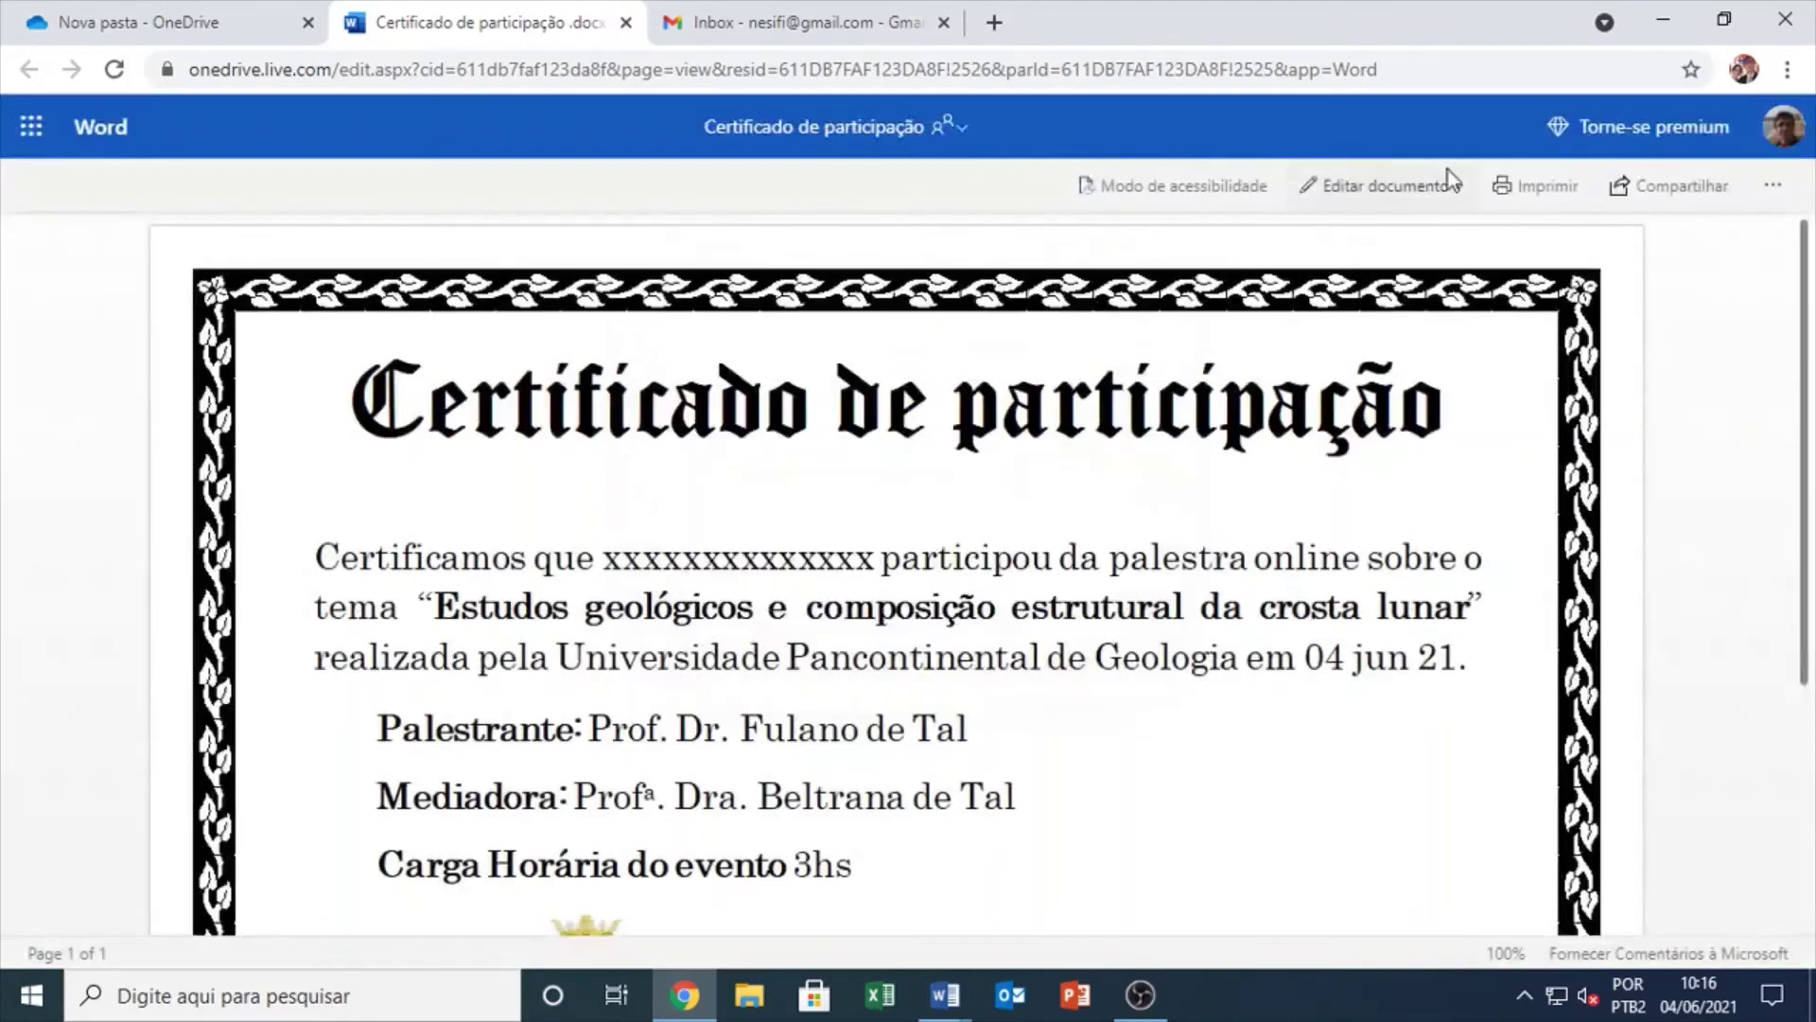
{"action": "left_click", "coordinate": [1684, 189]}
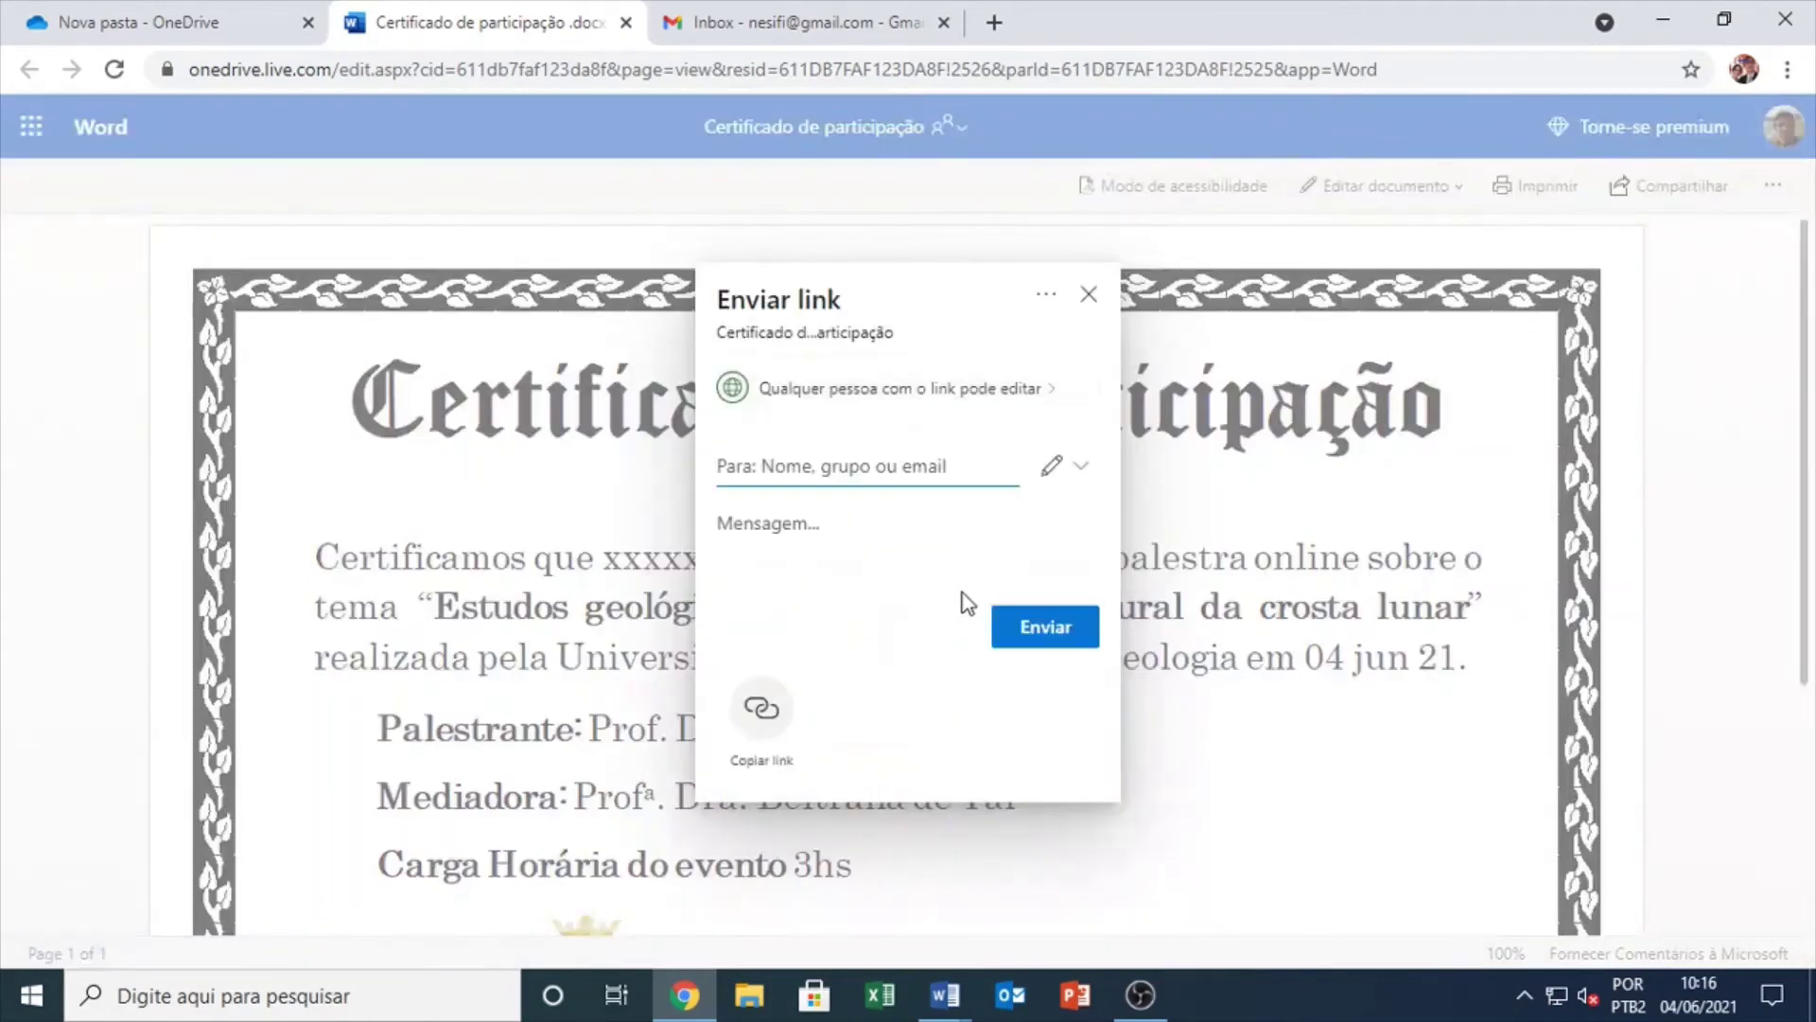
{"action": "left_click", "coordinate": [747, 733]}
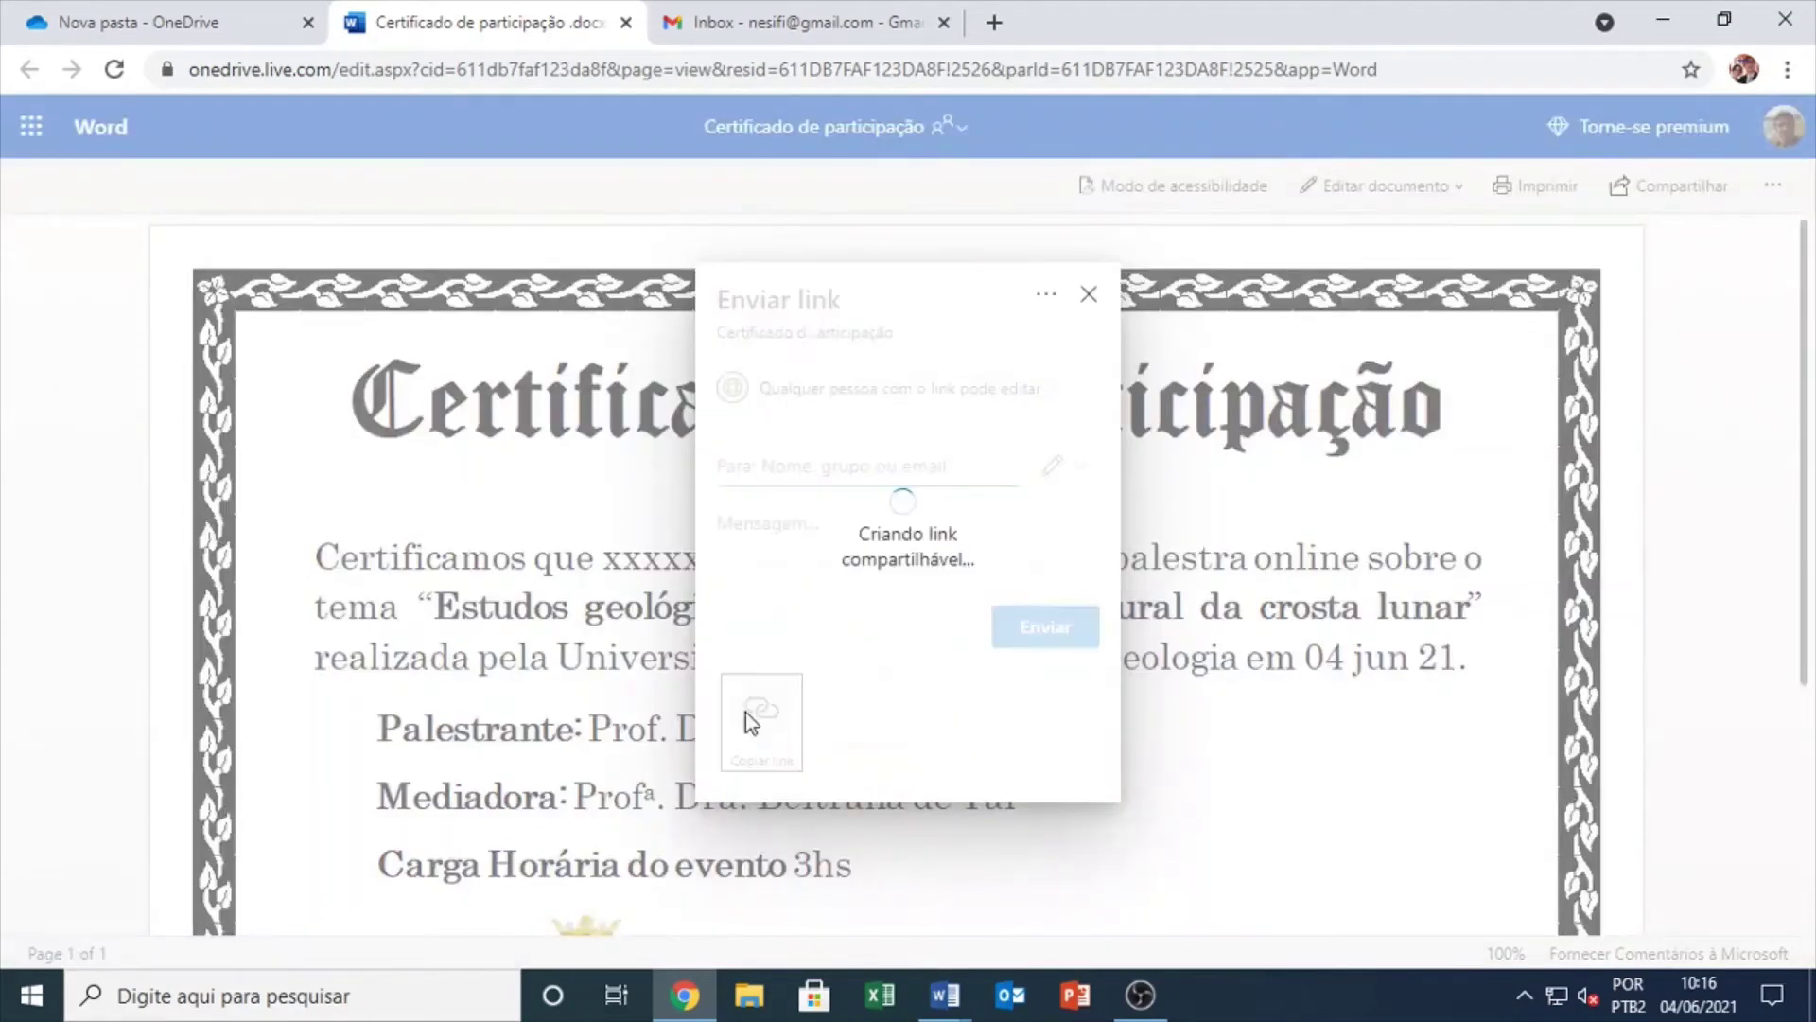
{"action": "left_click", "coordinate": [1071, 499]}
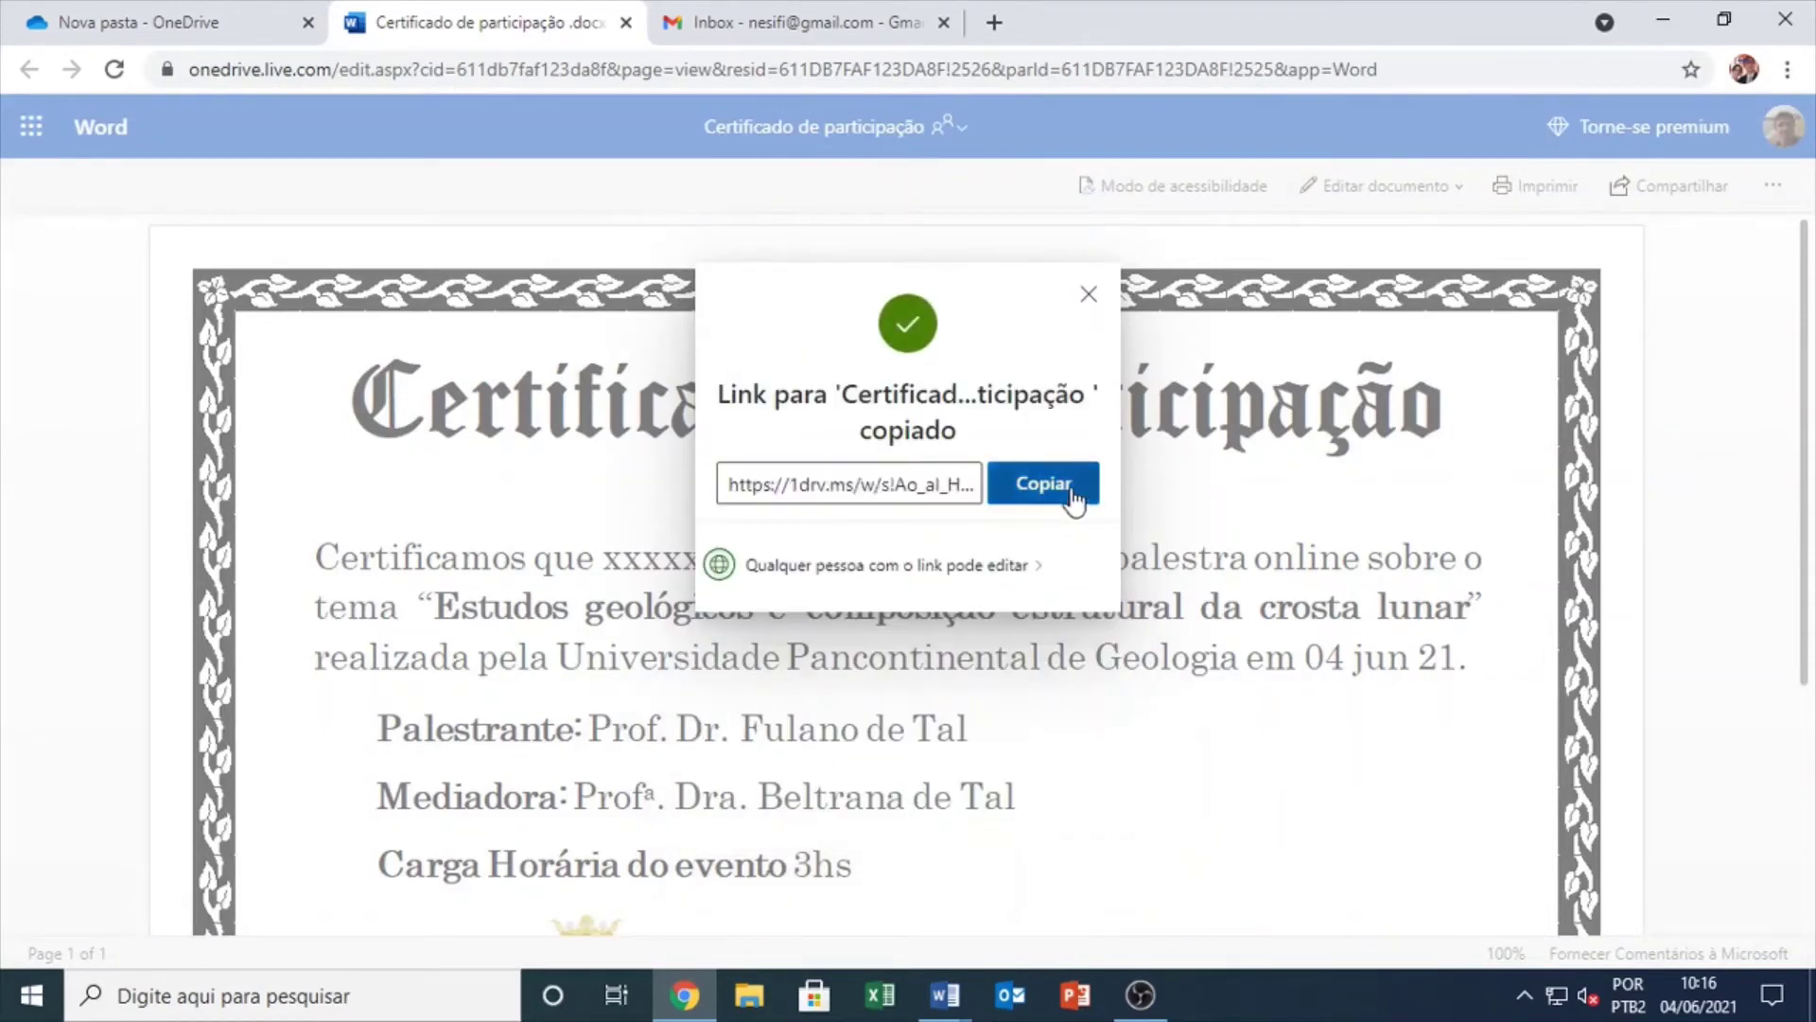
Start a new Gmail message to the suggested contact with subject 'certificado da palestra'
{"action": "left_click", "coordinate": [832, 18]}
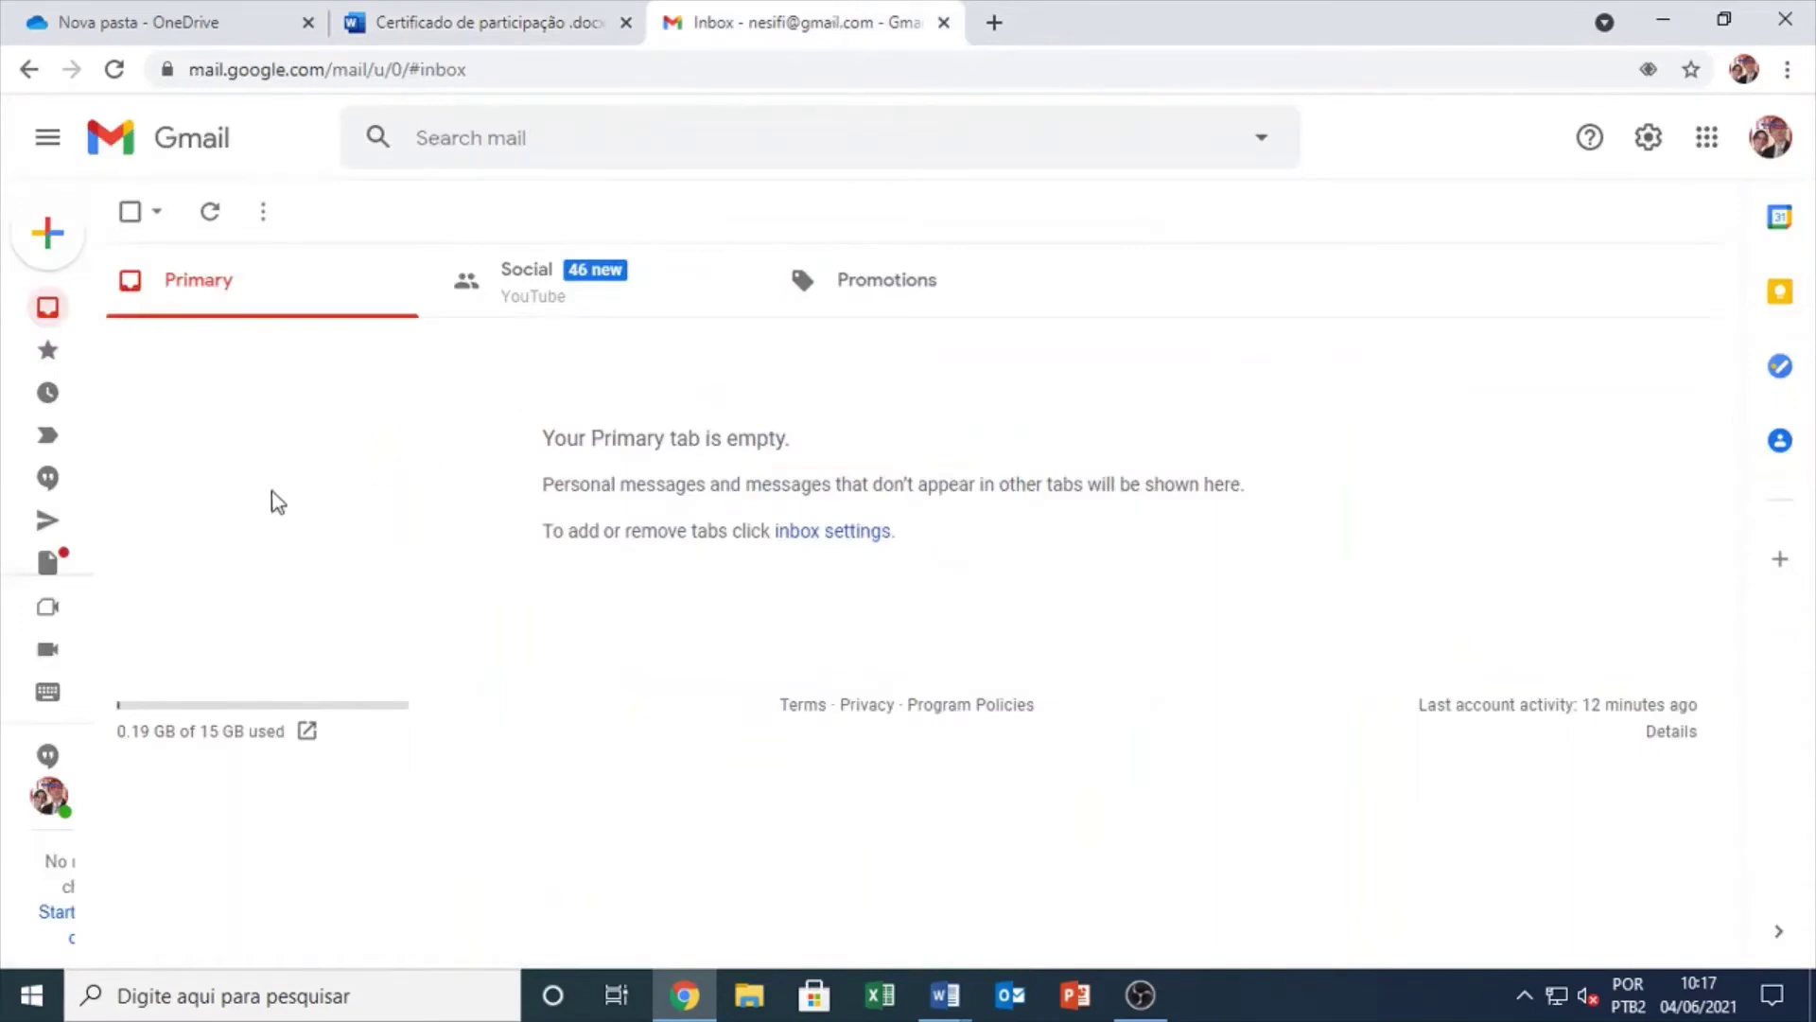
{"action": "mouse_move", "coordinate": [48, 426]}
{"action": "left_click", "coordinate": [27, 247]}
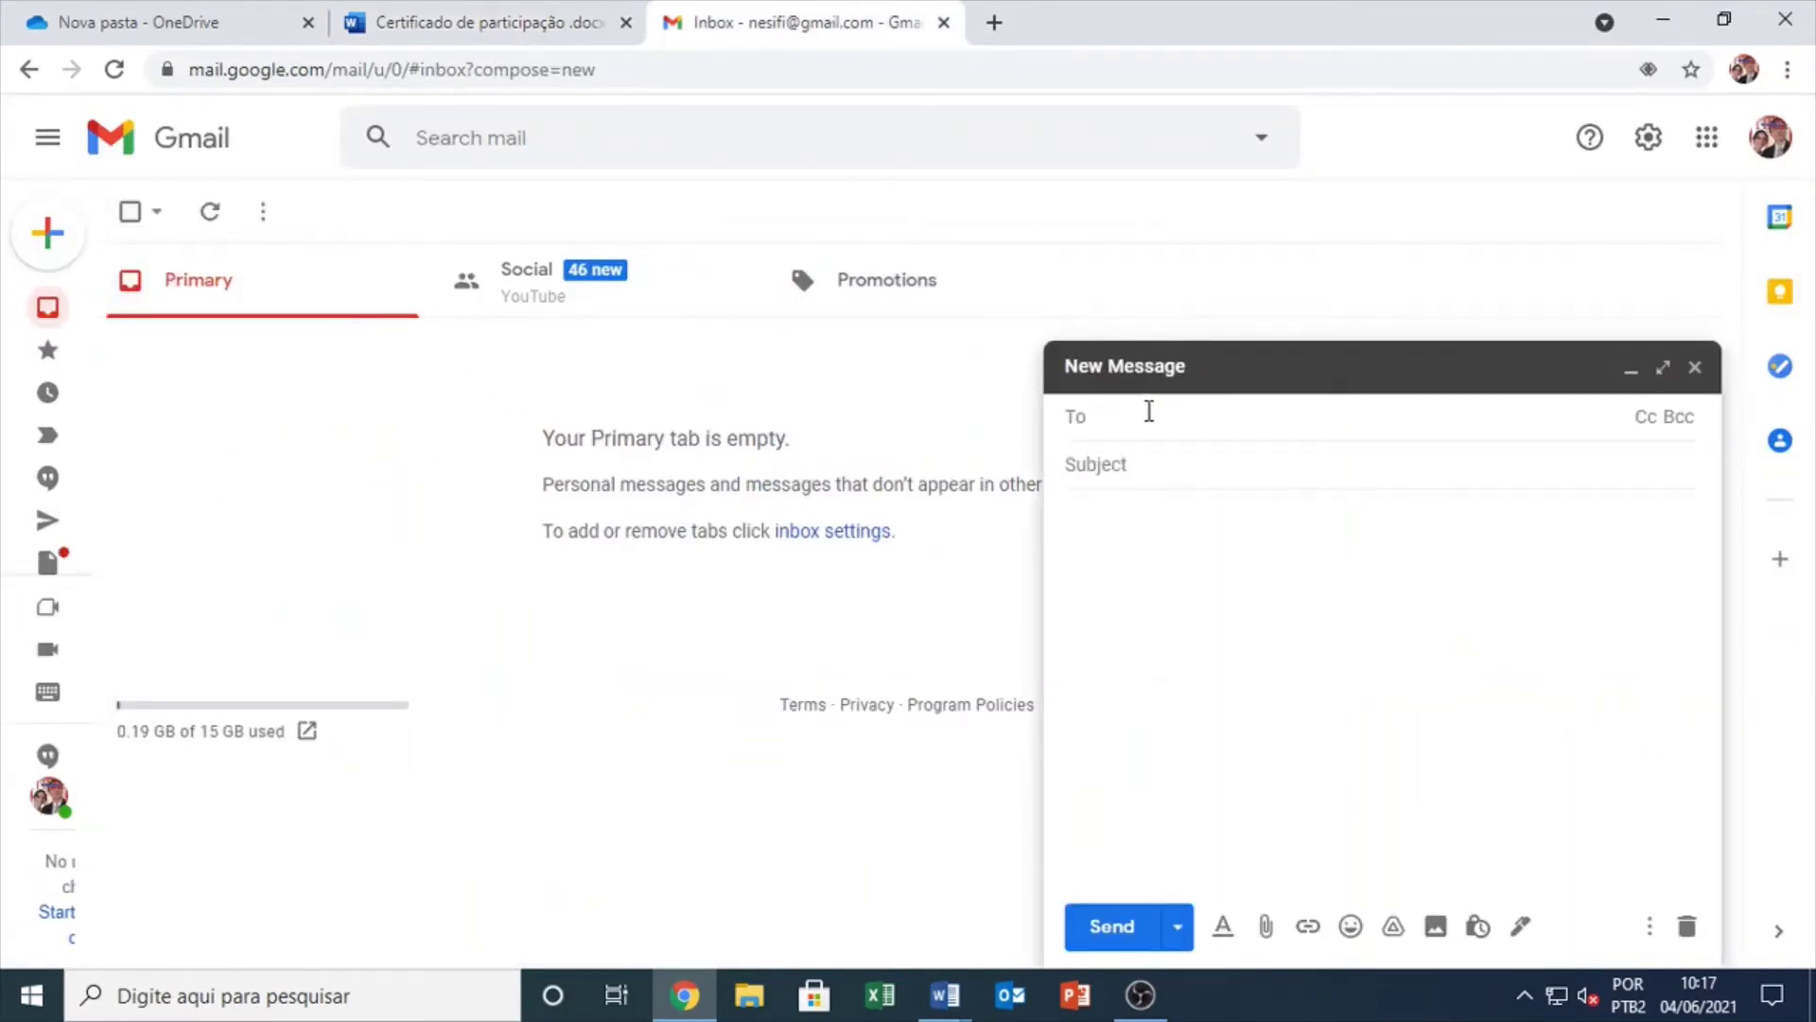
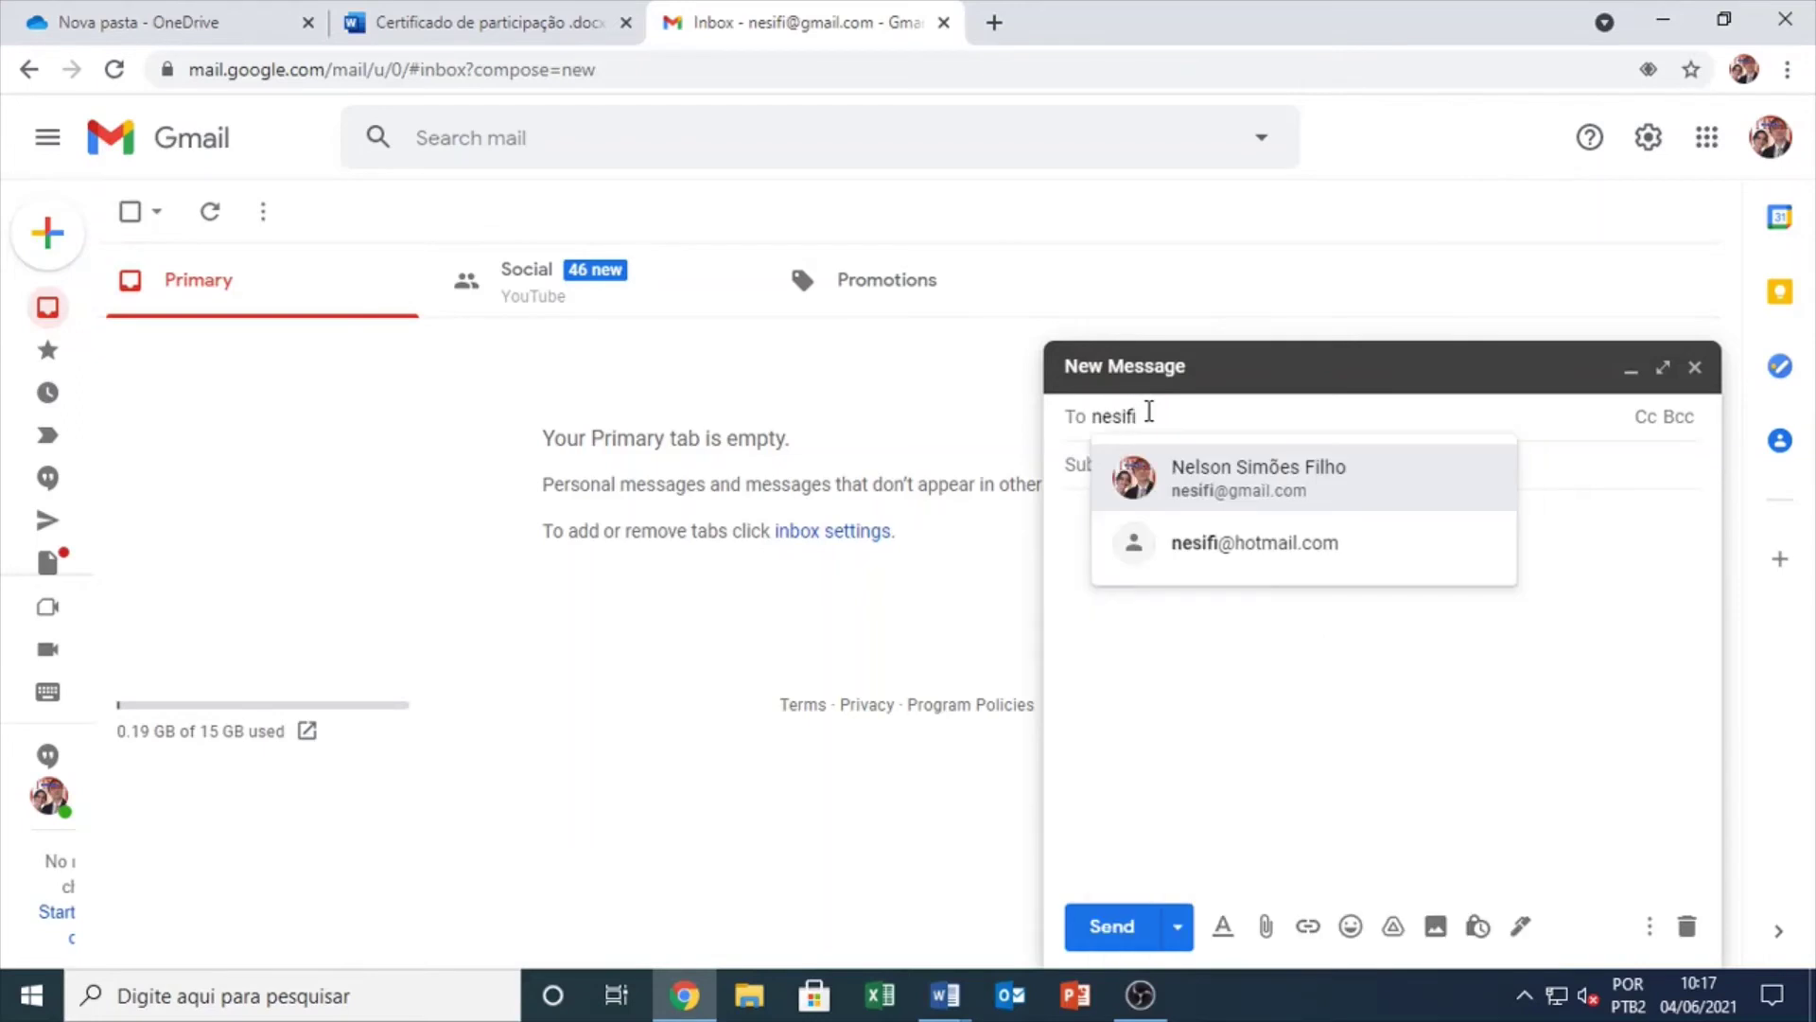
{"action": "left_click", "coordinate": [1187, 492]}
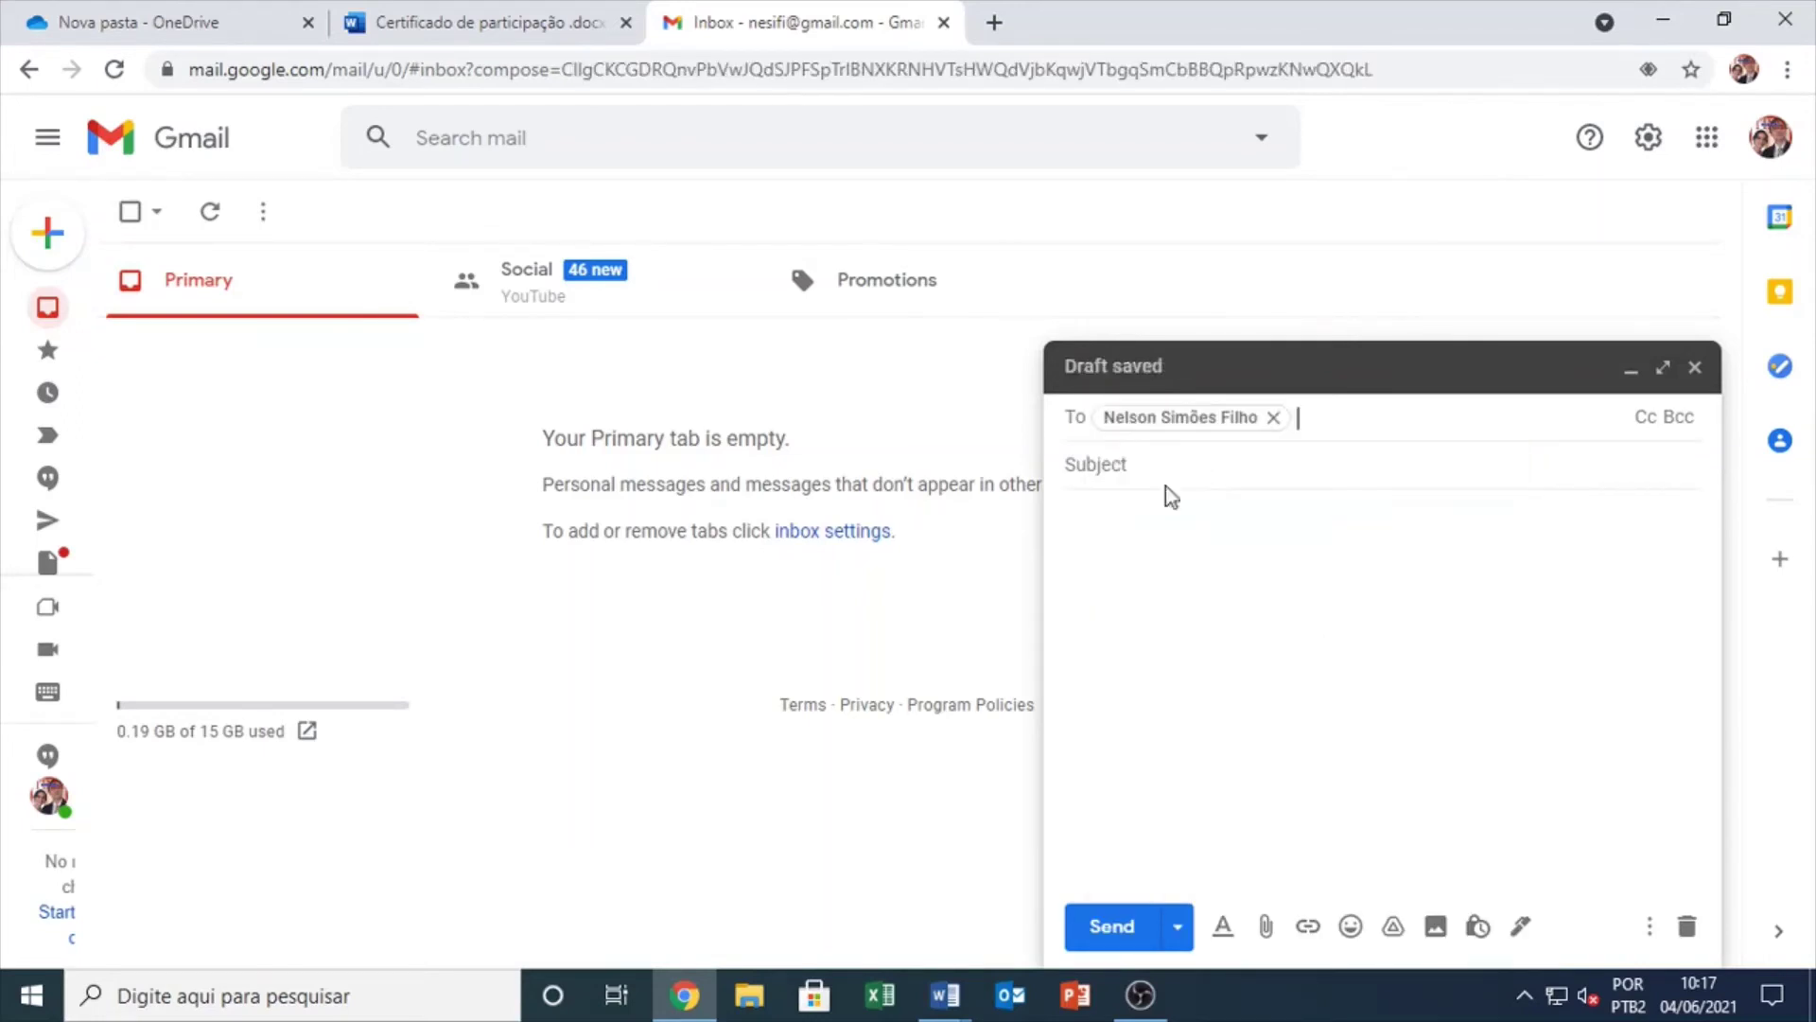
{"action": "left_click", "coordinate": [1150, 463]}
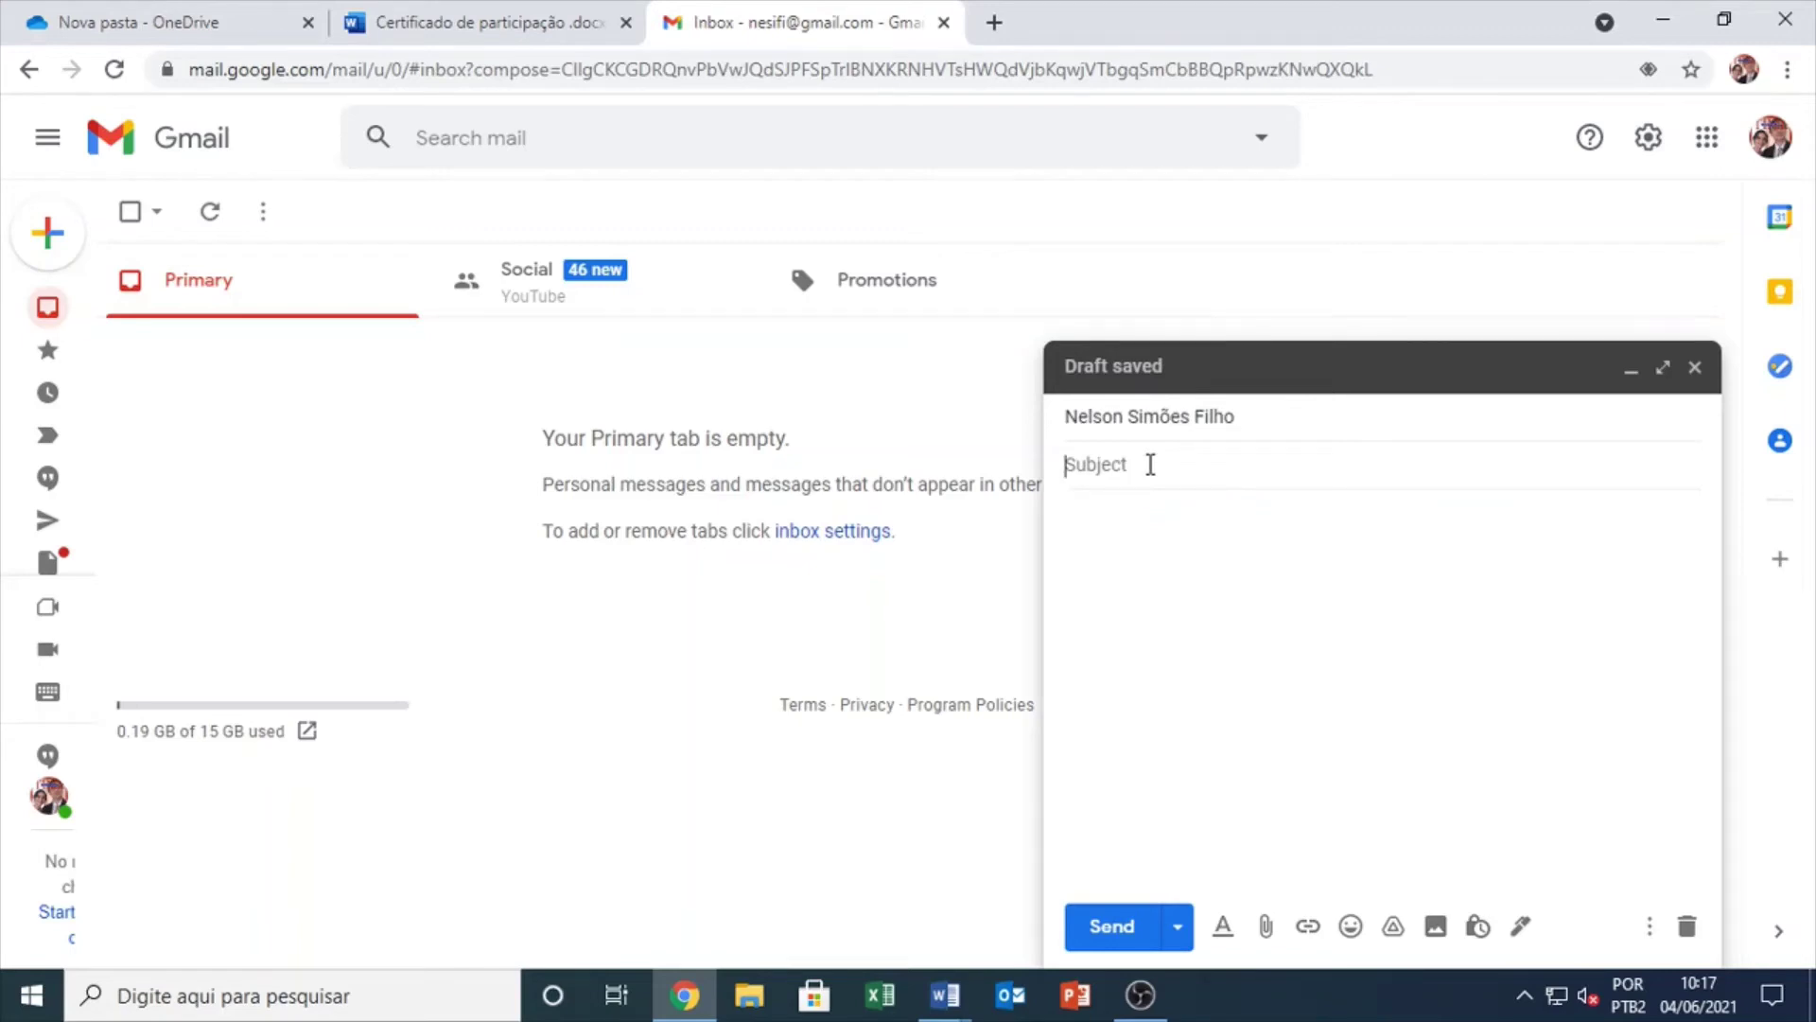
{"action": "type", "text": "@"}
{"action": "type", "text": "Cert"}
{"action": "key", "text": "BackSpace"}
{"action": "key", "text": "BackSpace"}
{"action": "key", "text": "BackSpace"}
{"action": "type", "text": "cert"}
{"action": "key", "text": "Tab"}
{"action": "type", "text": "ificado"}
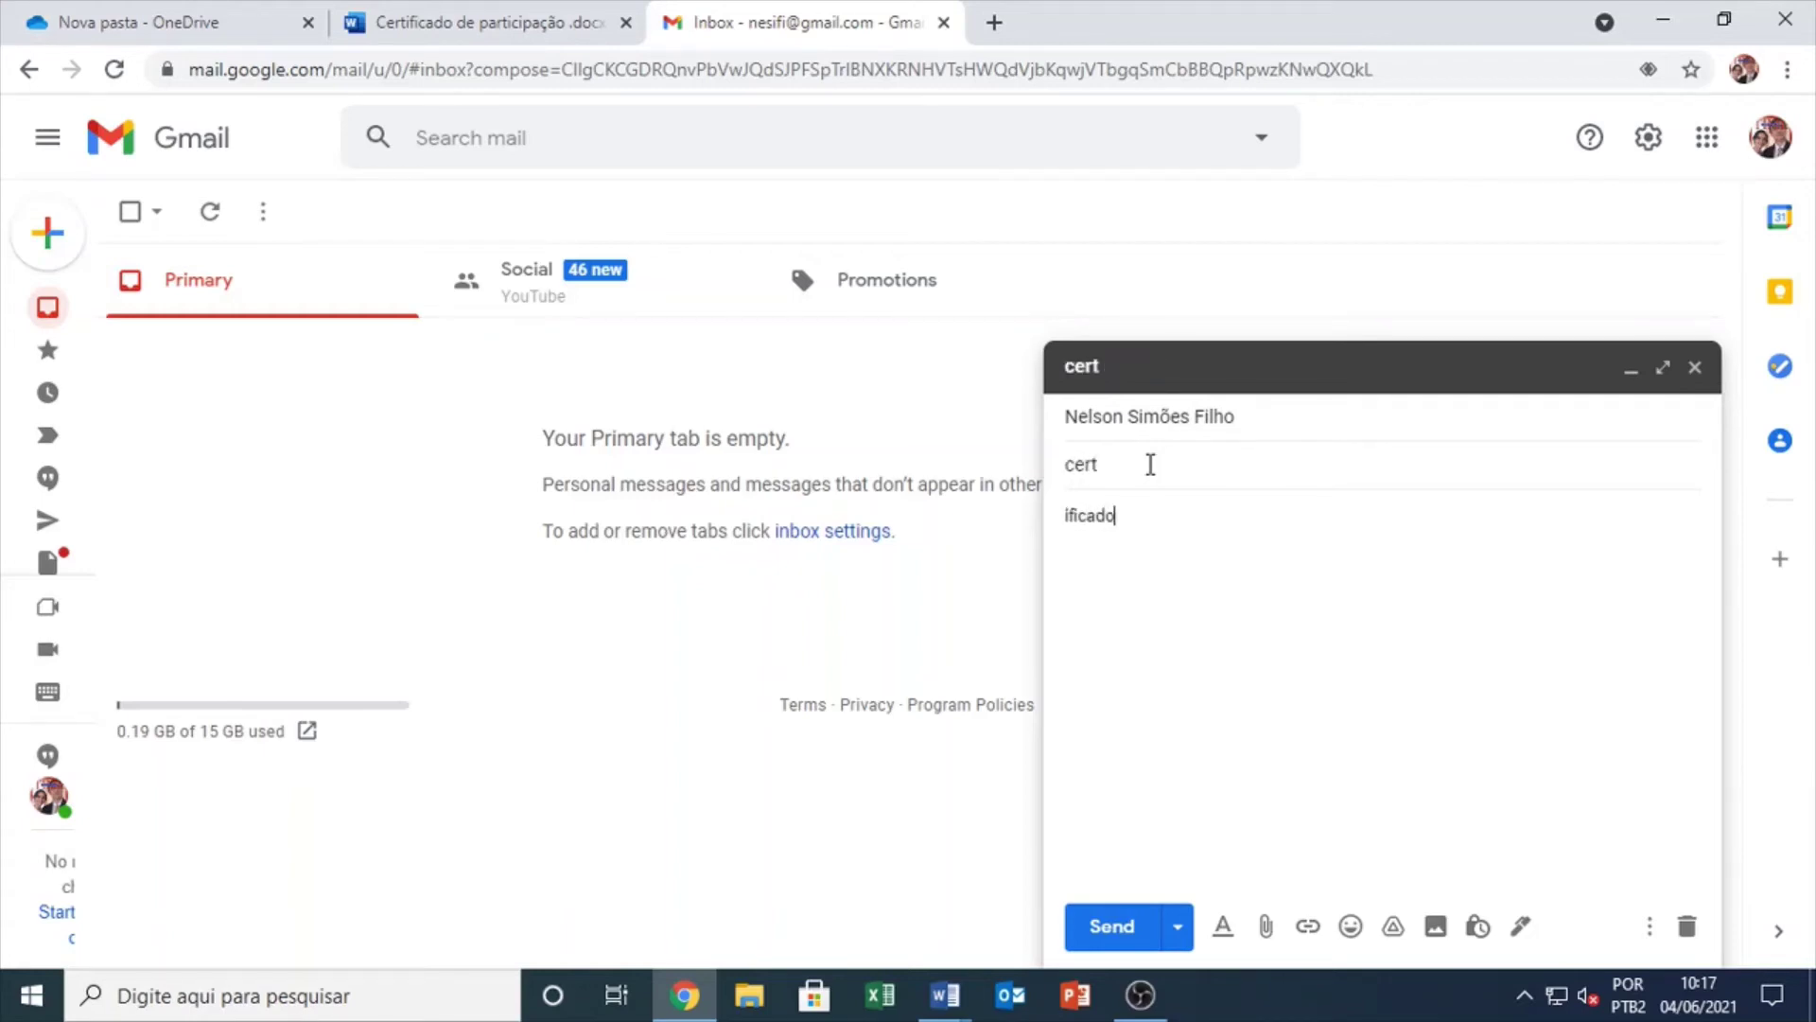
{"action": "double_click", "coordinate": [1150, 464]}
{"action": "type", "text": "certificado d"}
{"action": "type", "text": "a palest"}
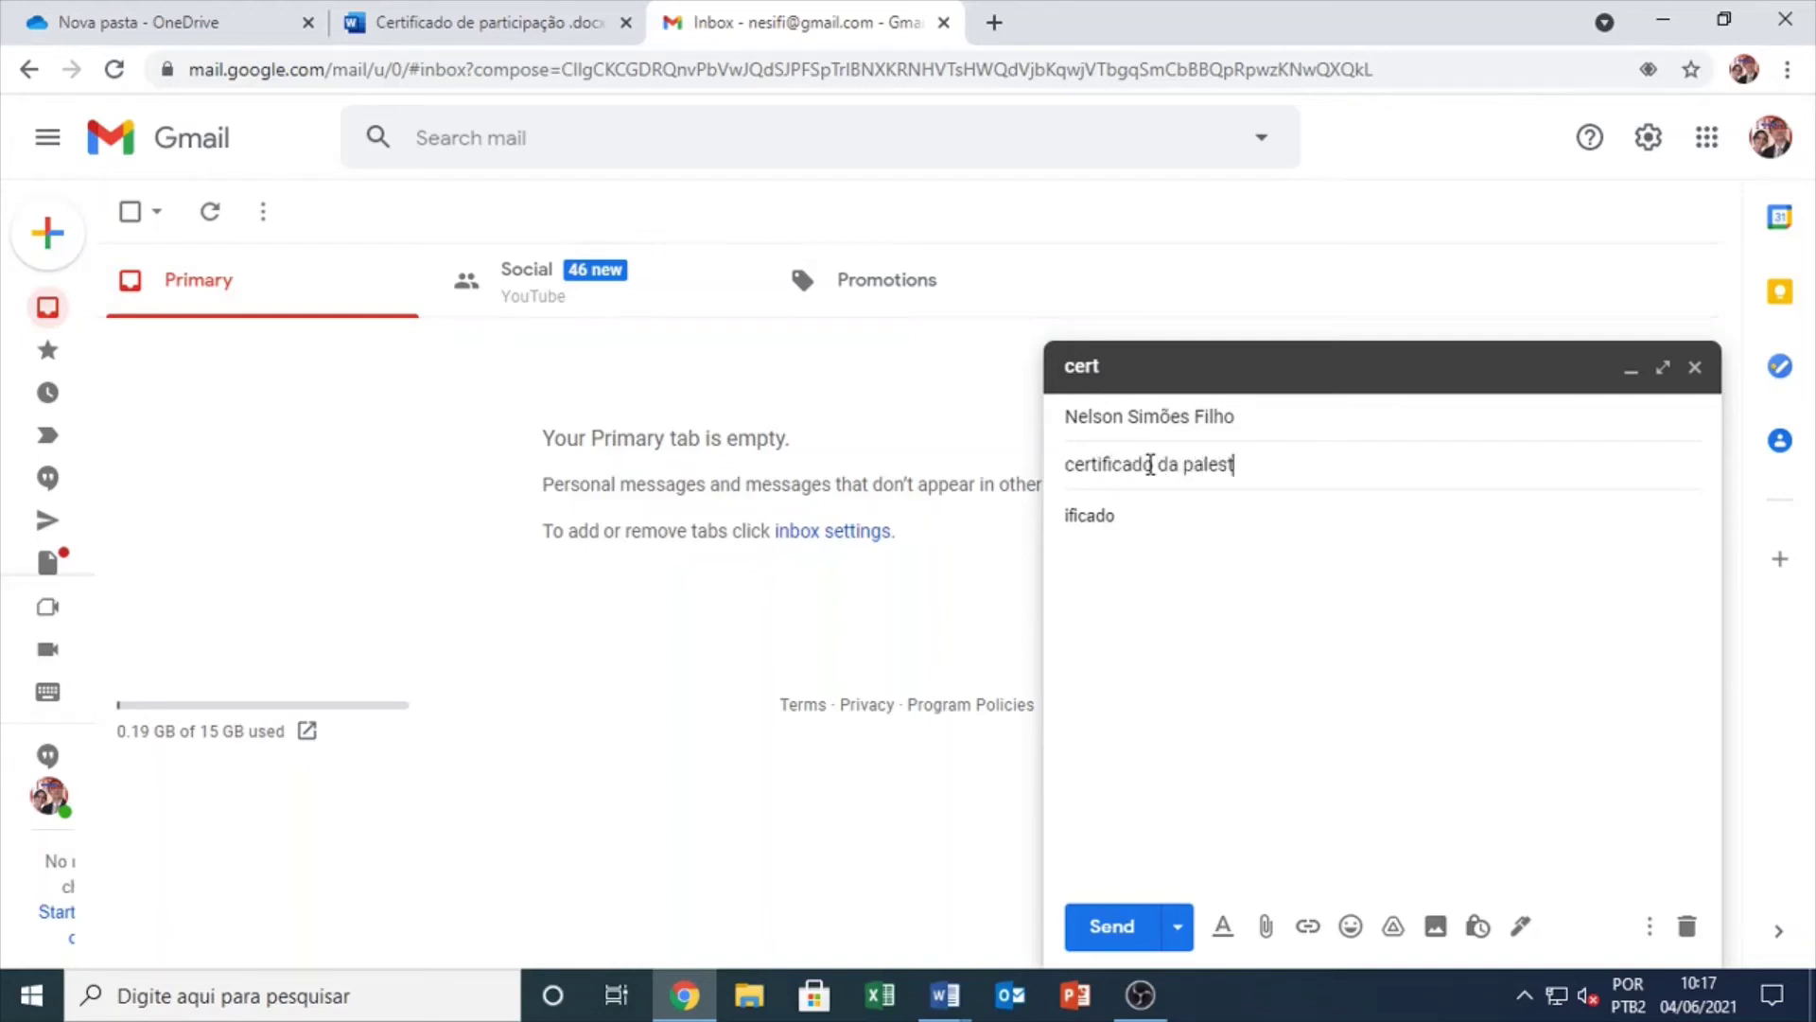
{"action": "type", "text": "ra"}
Fill the body with the pasted OneDrive link, send it, open it from the inbox, and close the Word tab
{"action": "left_click_drag", "start_coordinate": [1162, 517], "coordinate": [1060, 528]}
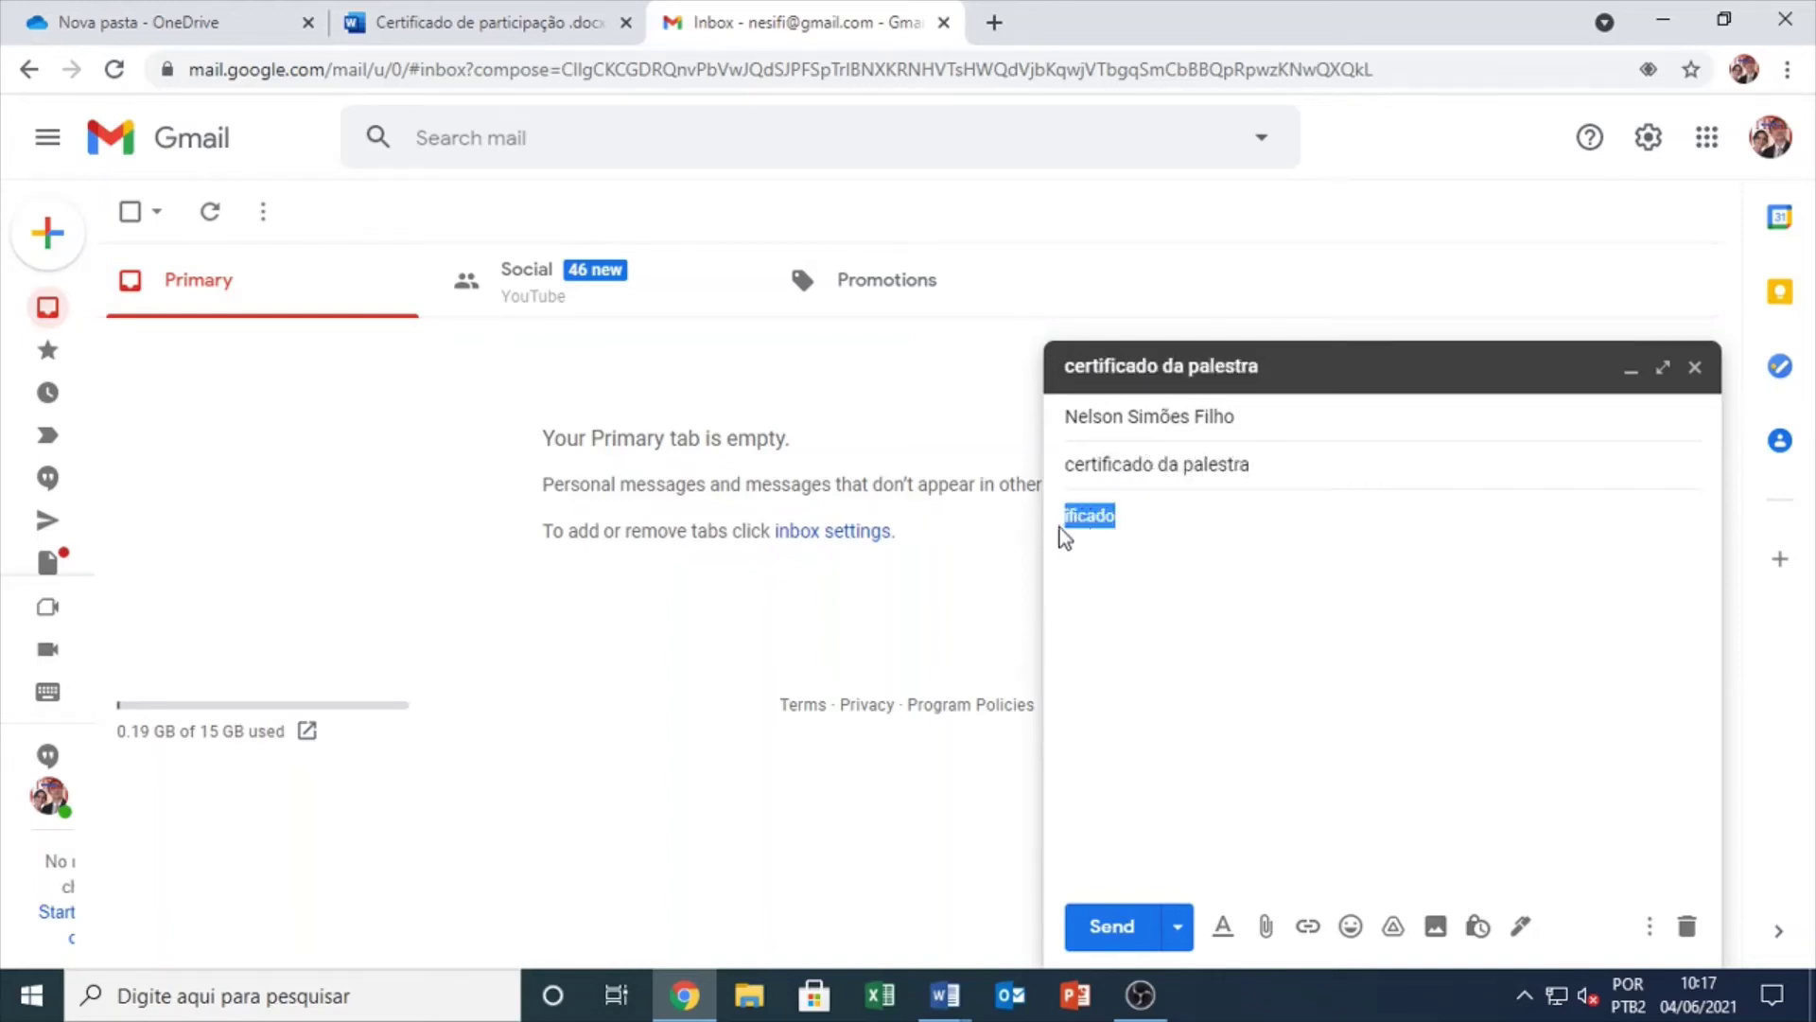
{"action": "type", "text": "kdlkdsçl"}
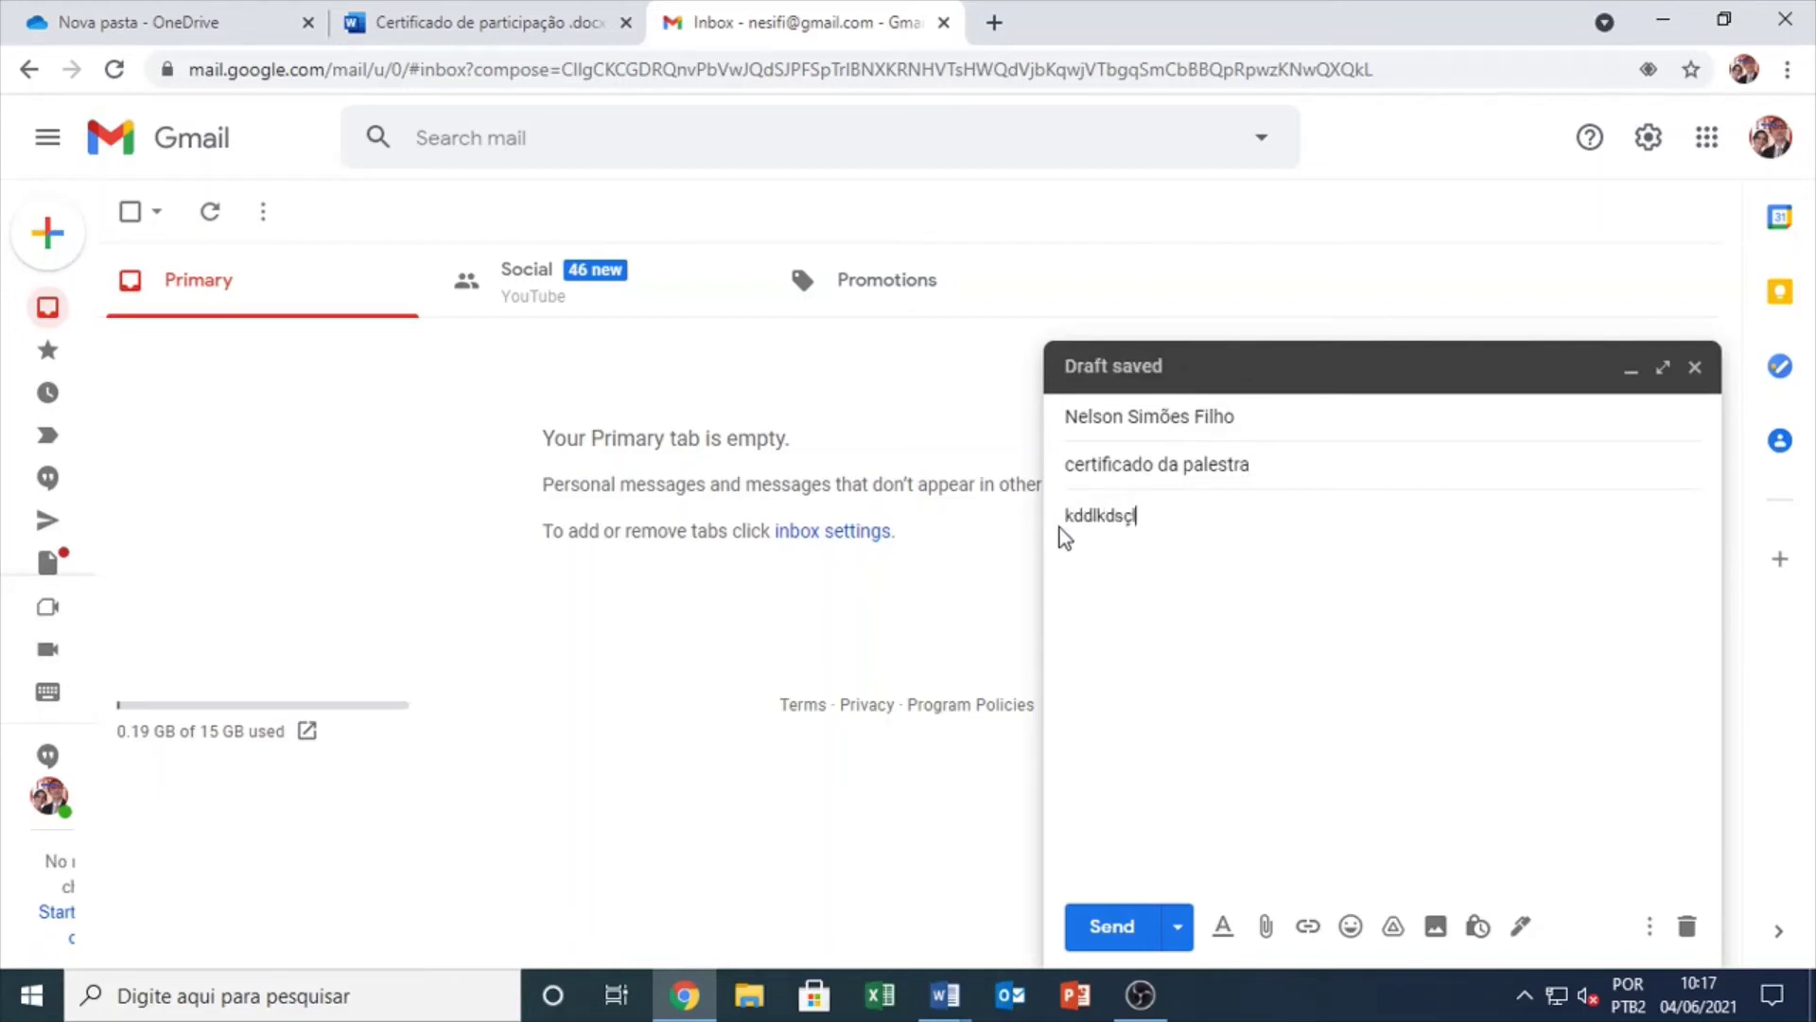
{"action": "type", "text": "kdsçlkçlkflkflkfl"}
{"action": "key", "text": "F1"}
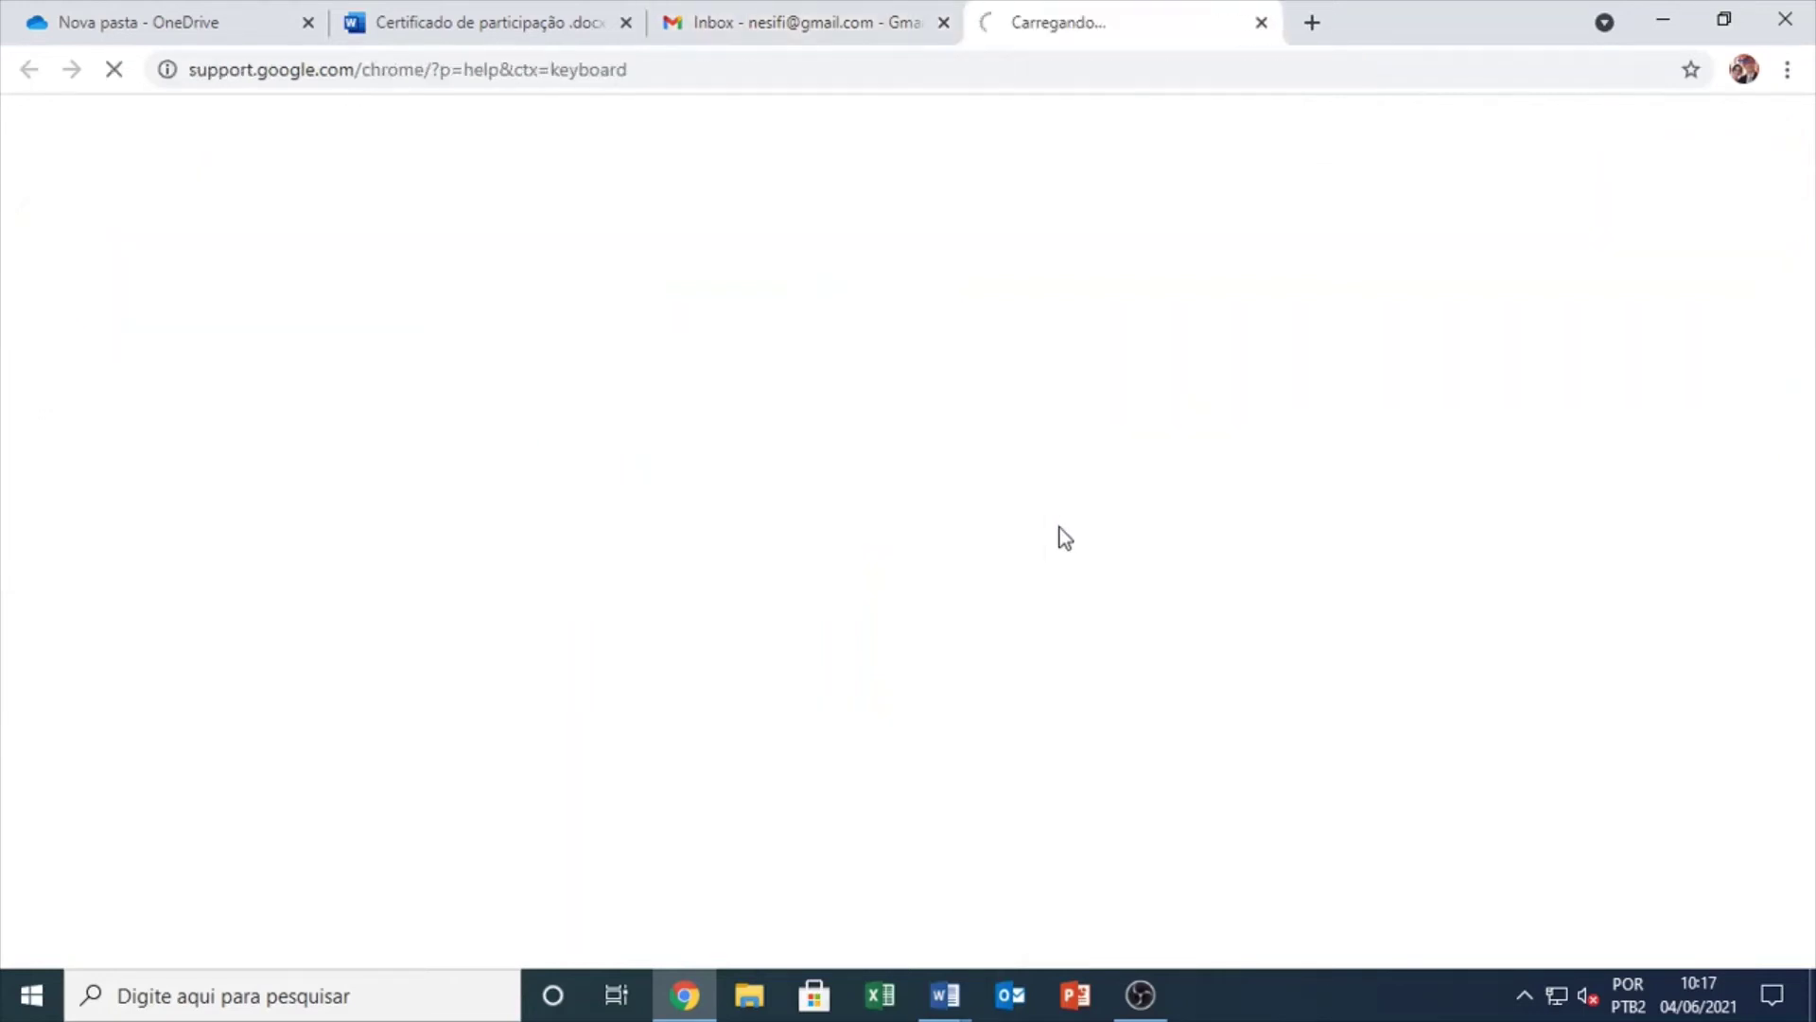
{"action": "left_click", "coordinate": [1262, 23]}
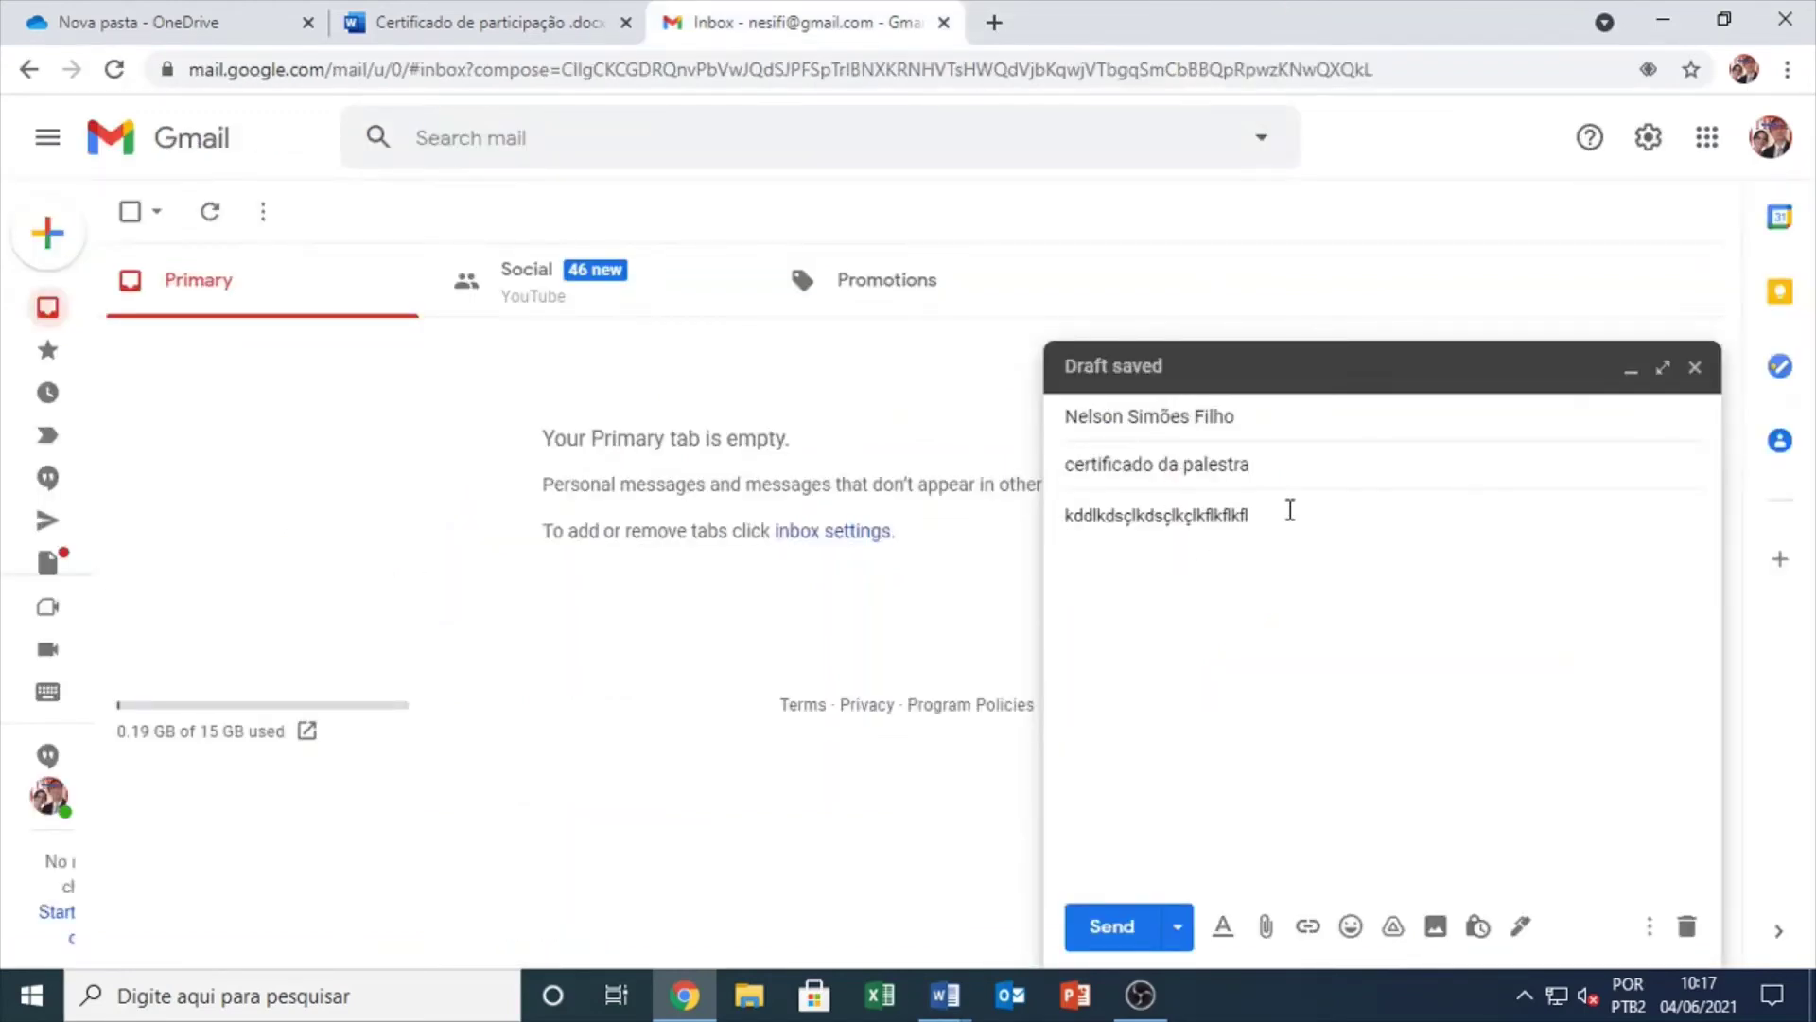
{"action": "key", "text": "Return"}
{"action": "left_click", "coordinate": [1328, 523]}
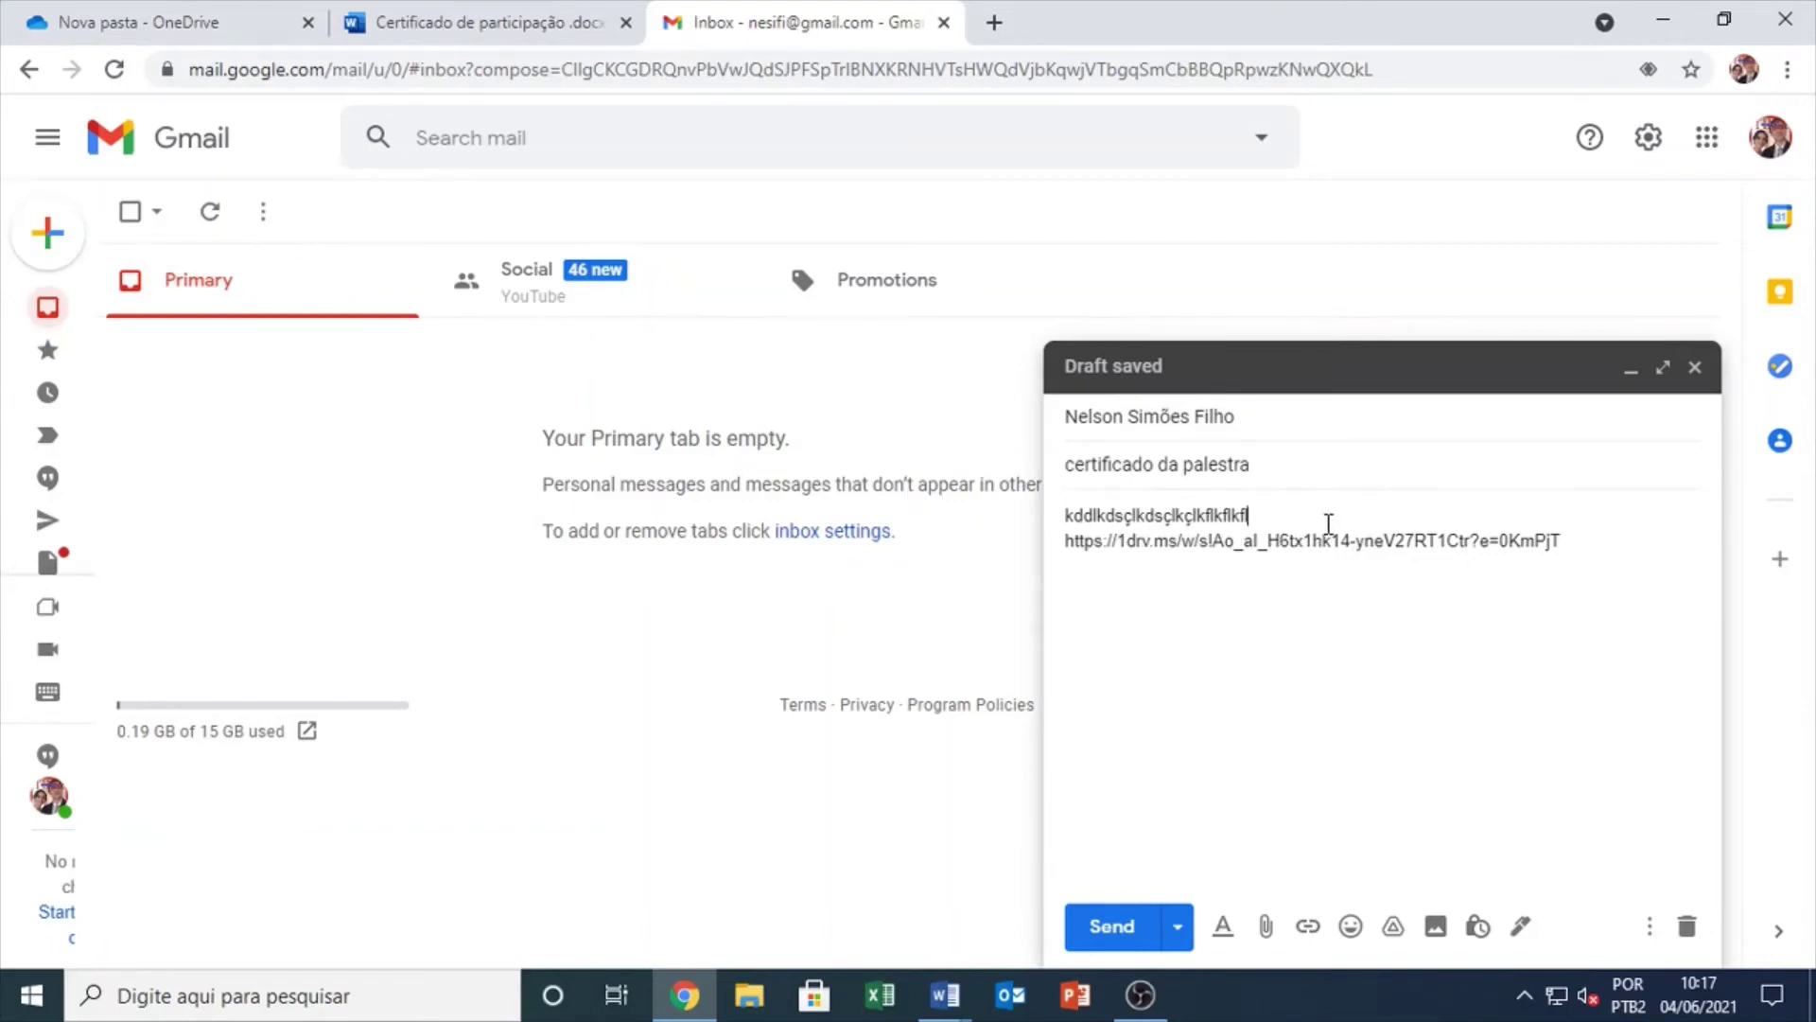
{"action": "key", "text": "Return"}
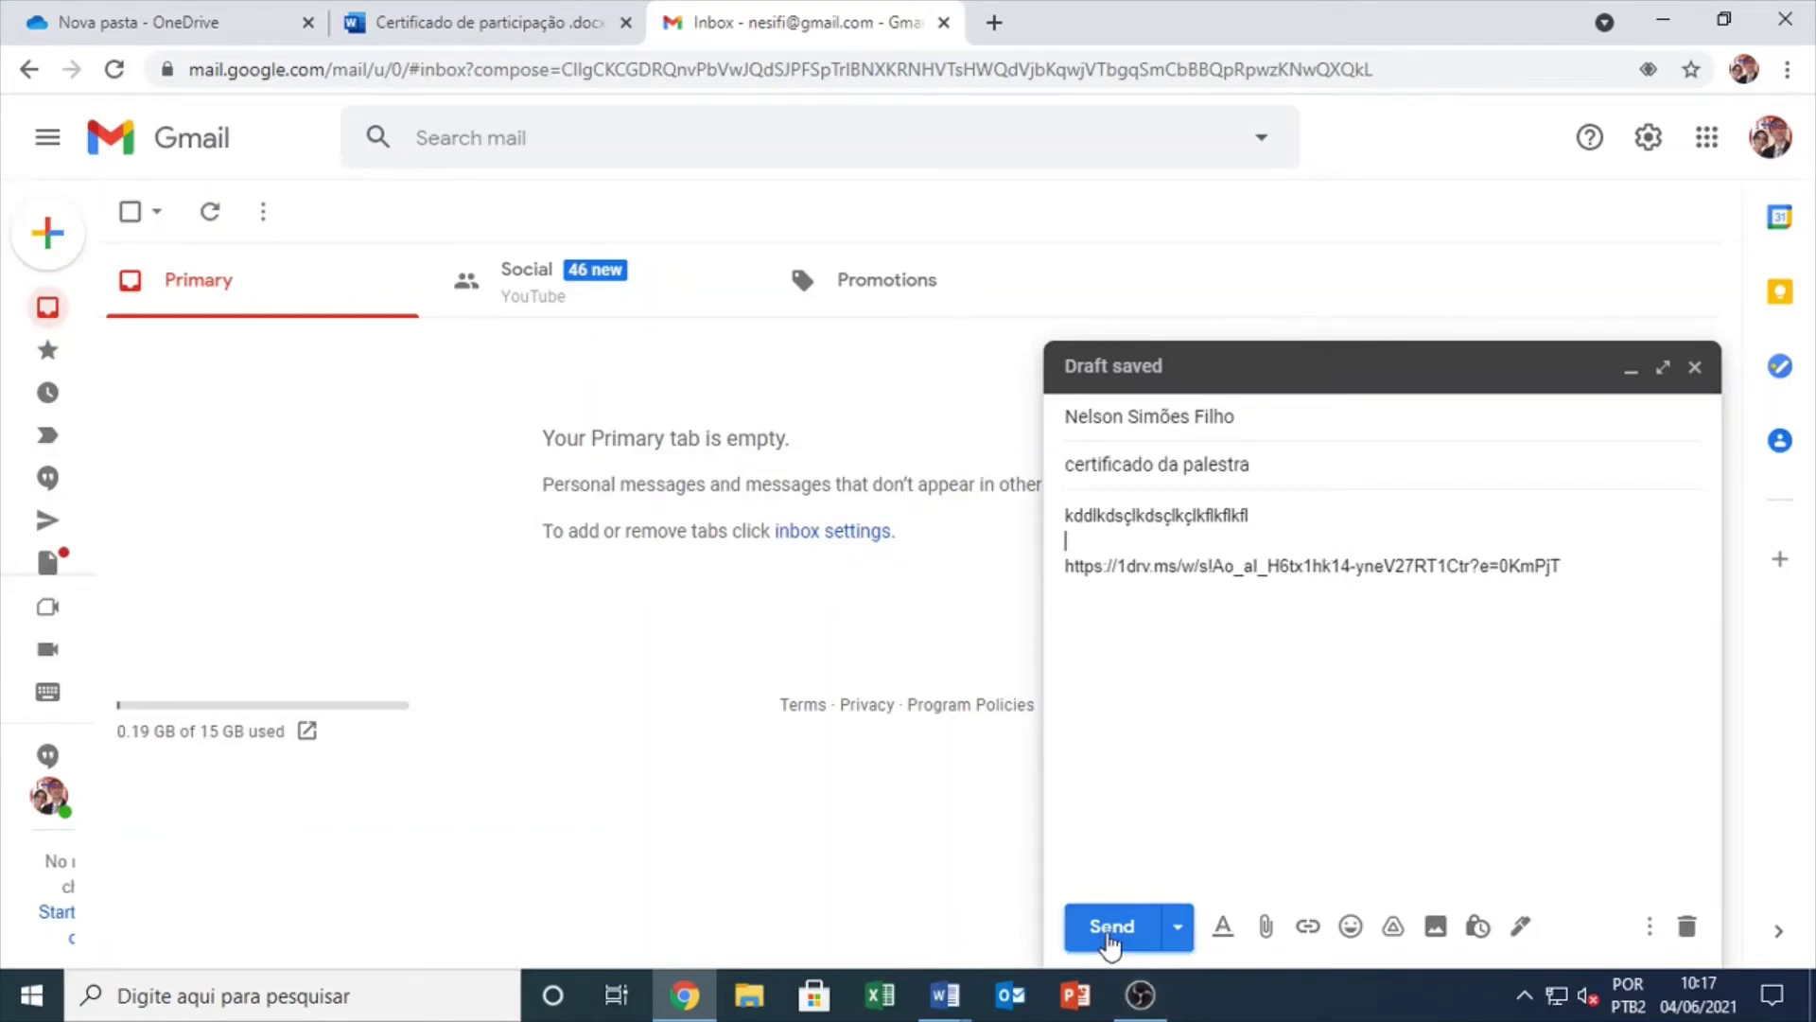
{"action": "left_click", "coordinate": [1110, 936]}
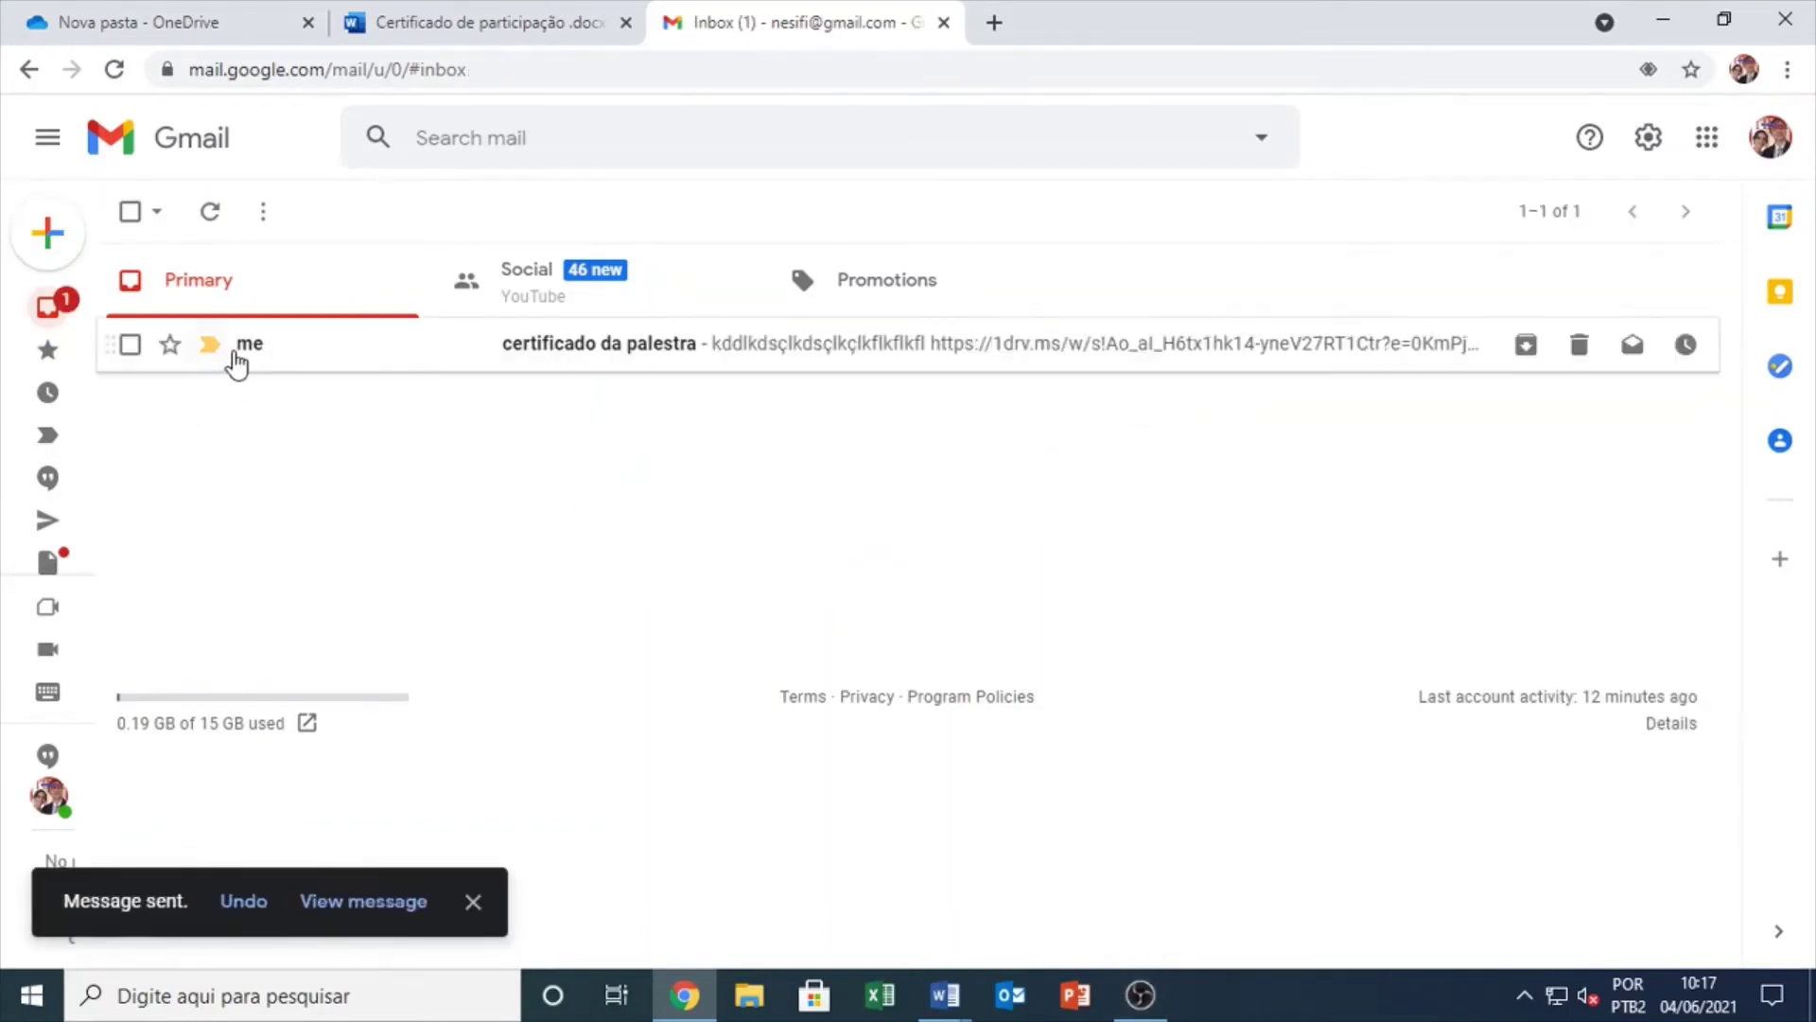
{"action": "mouse_move", "coordinate": [908, 343]}
{"action": "mouse_move", "coordinate": [250, 344]}
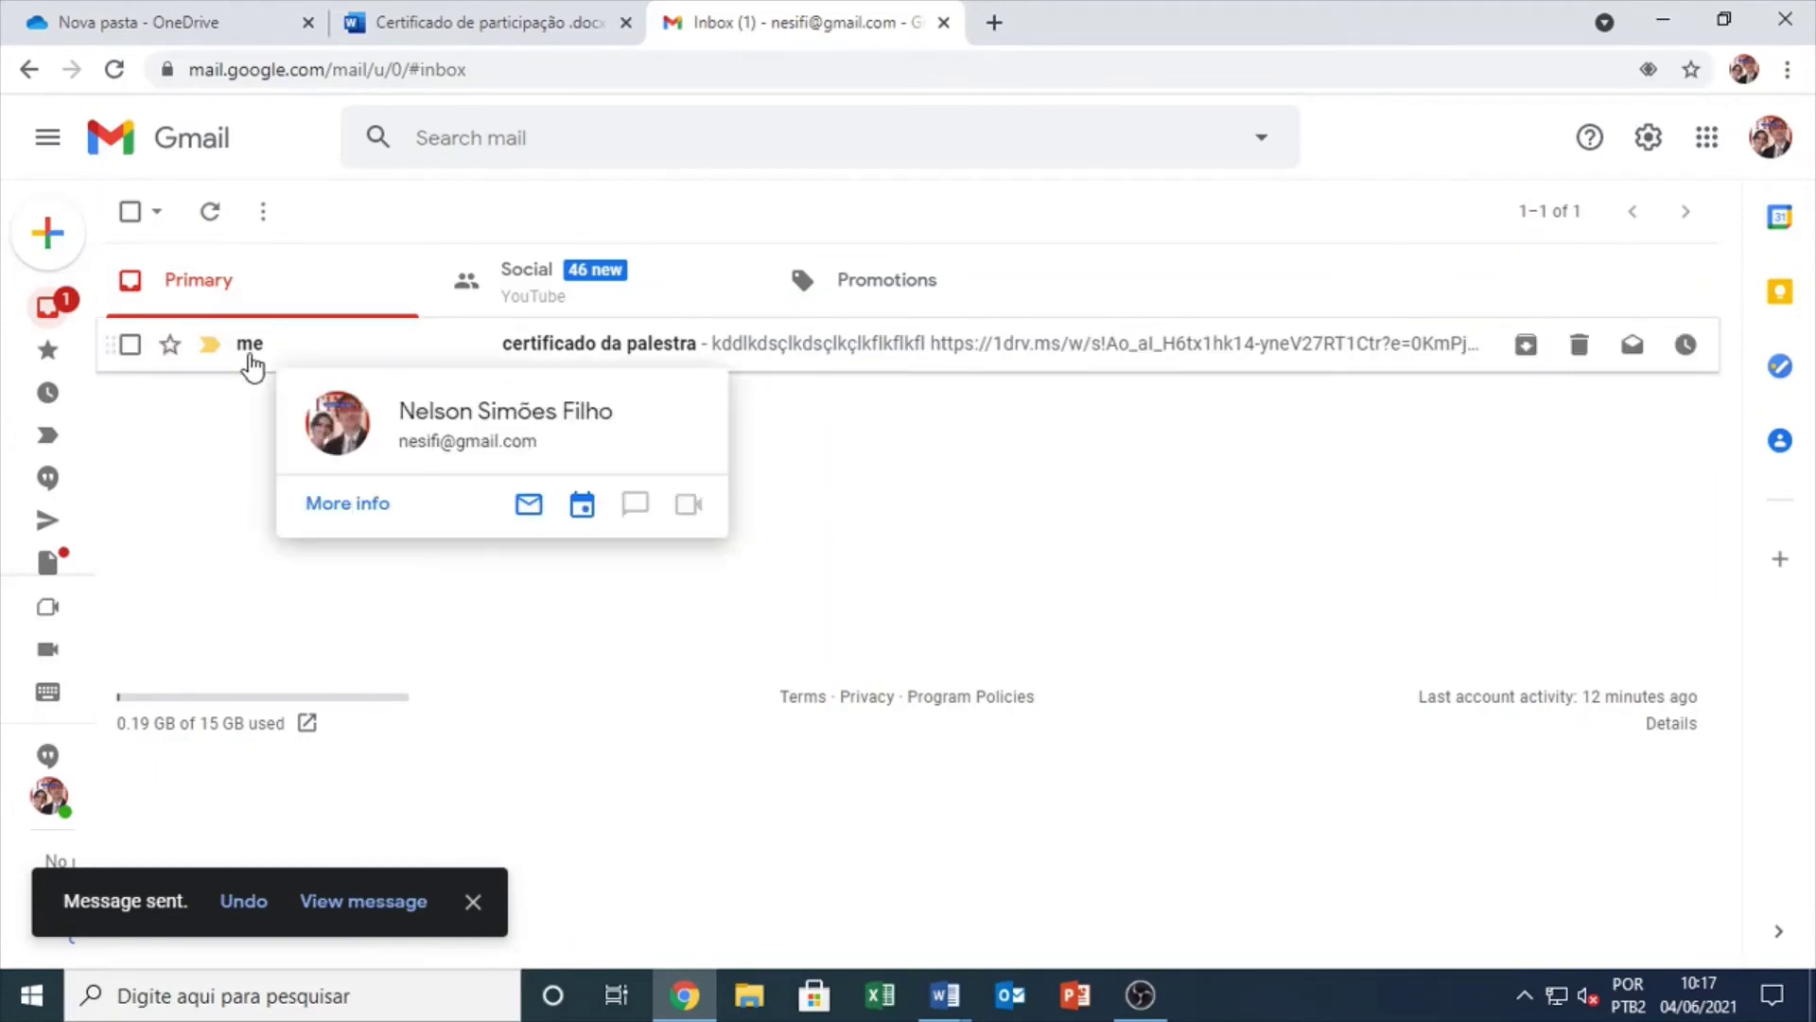
{"action": "left_click", "coordinate": [250, 357]}
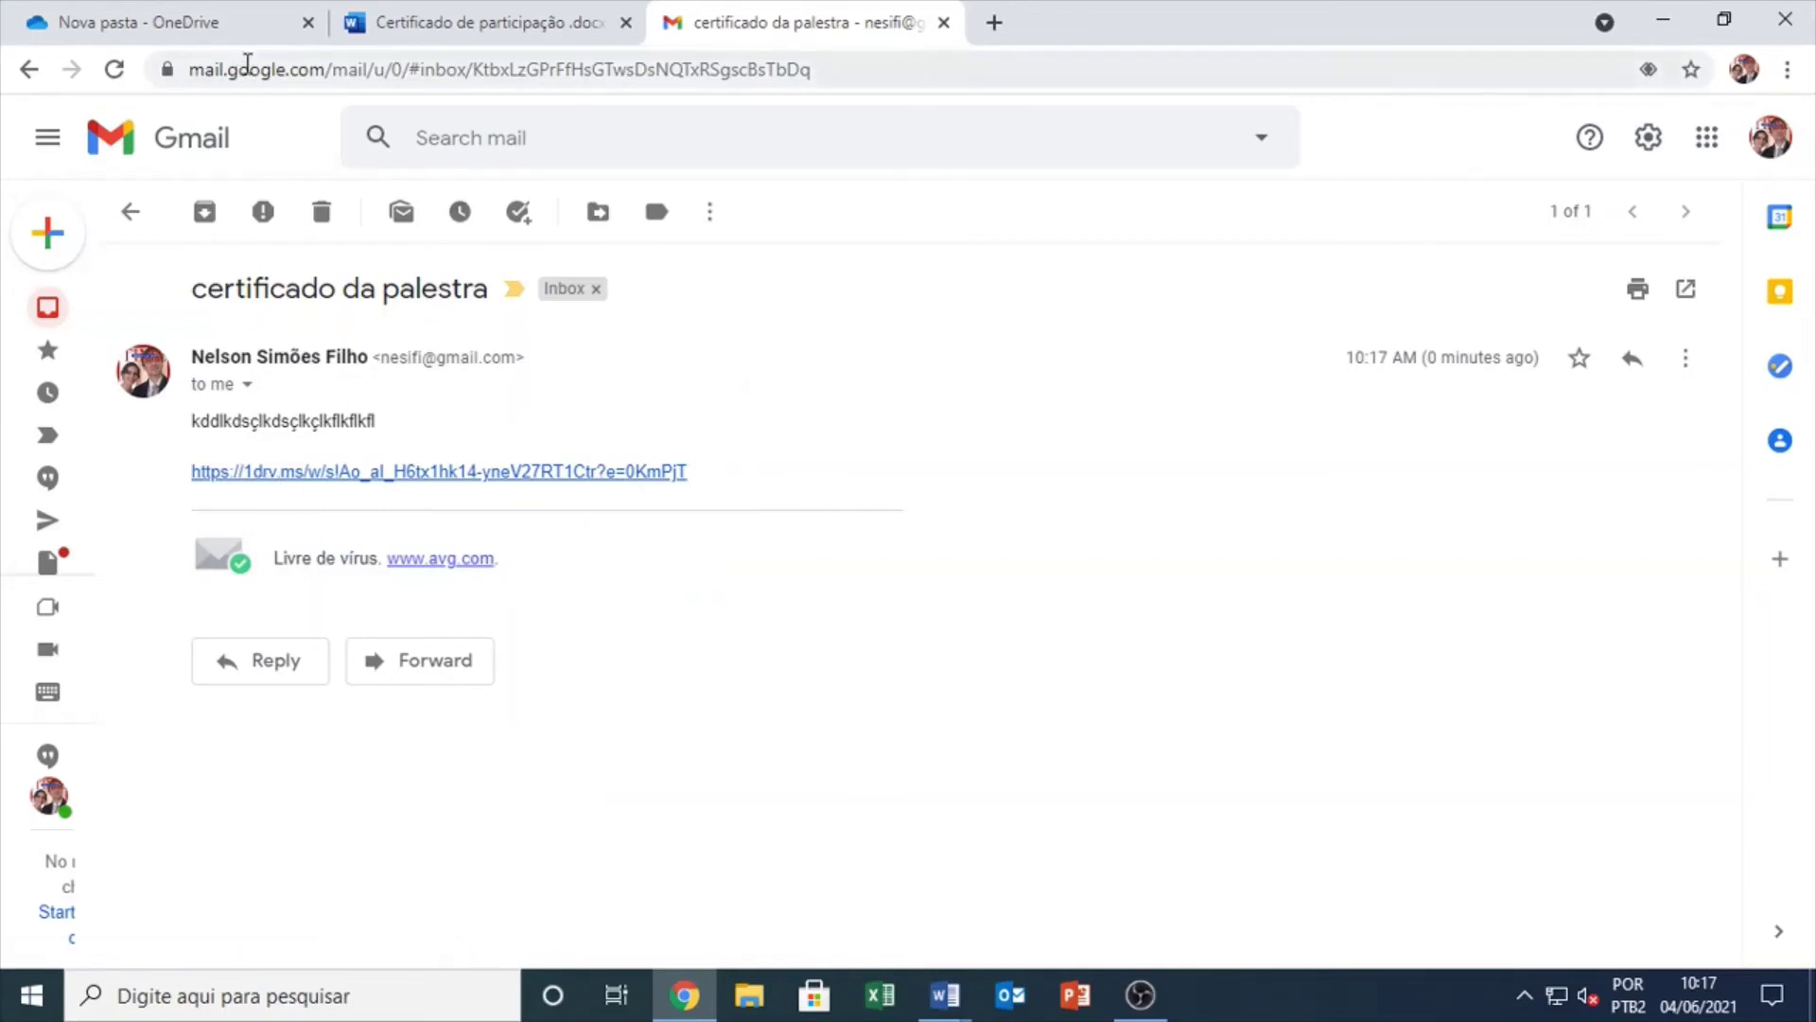
{"action": "left_click", "coordinate": [625, 22]}
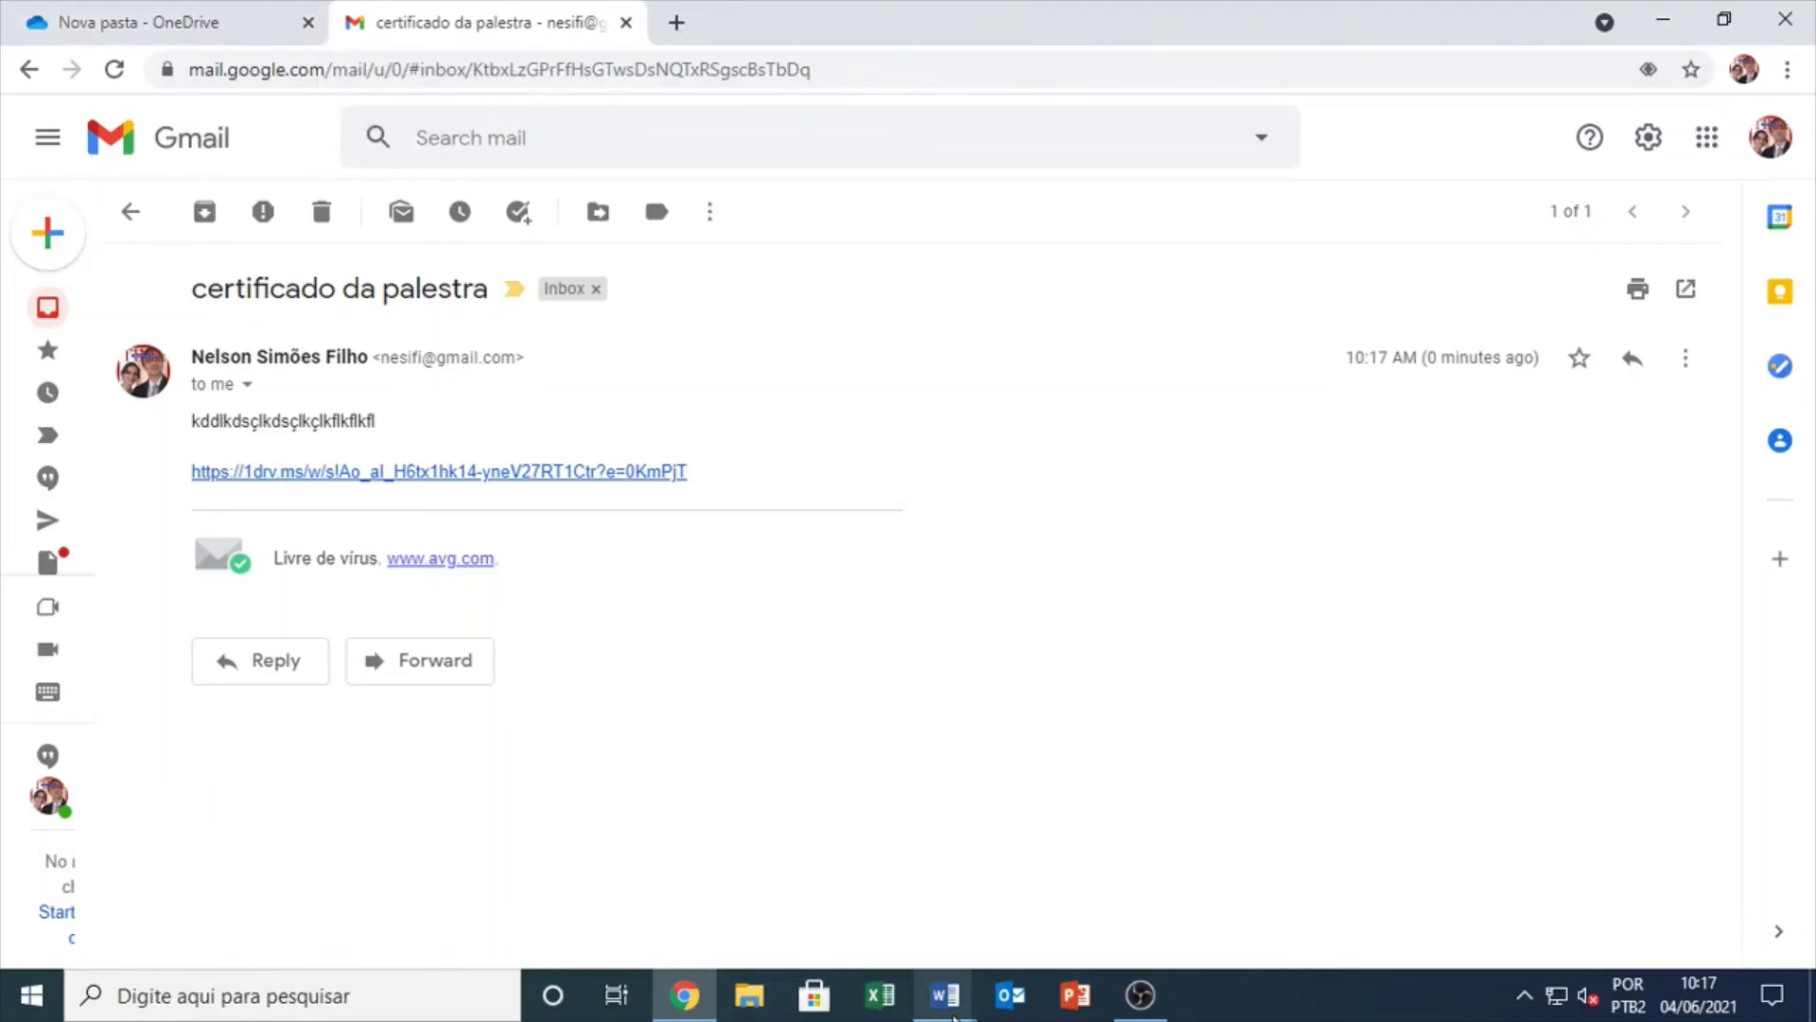
{"action": "mouse_move", "coordinate": [945, 995]}
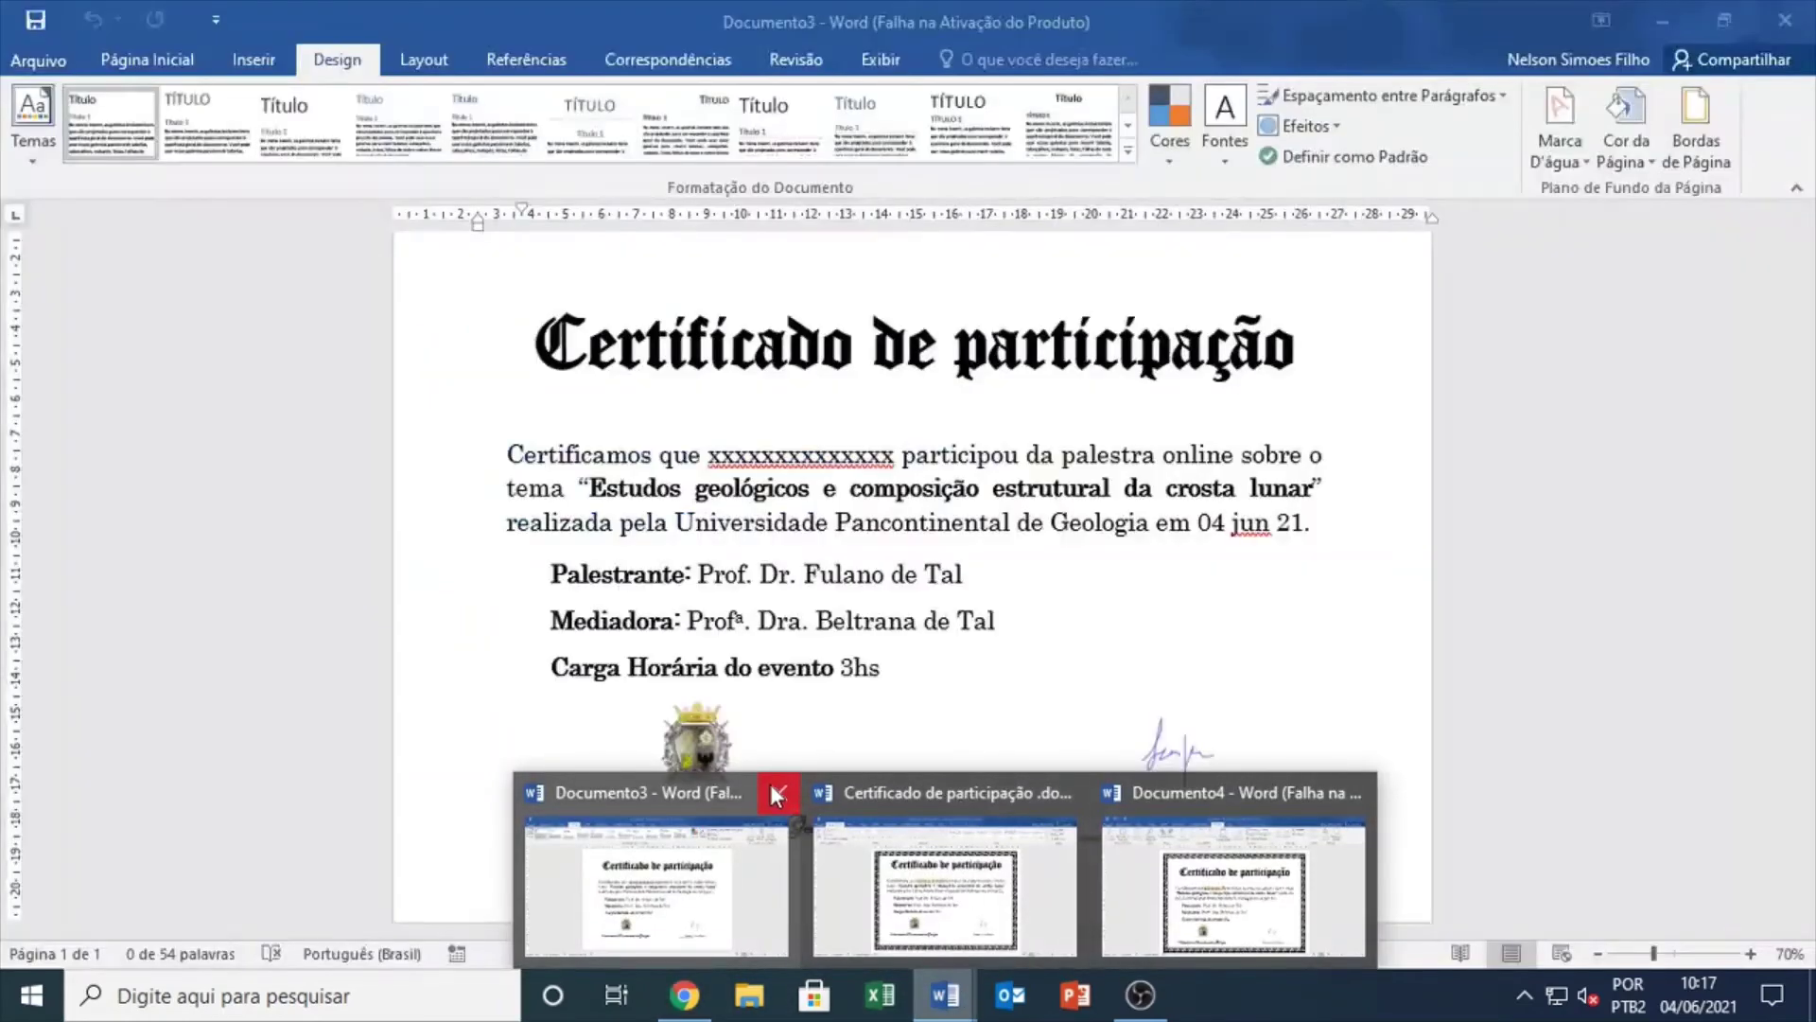
Close Documento3 and Documento4 without saving, then close the certificate's Word window
{"action": "left_click", "coordinate": [770, 786]}
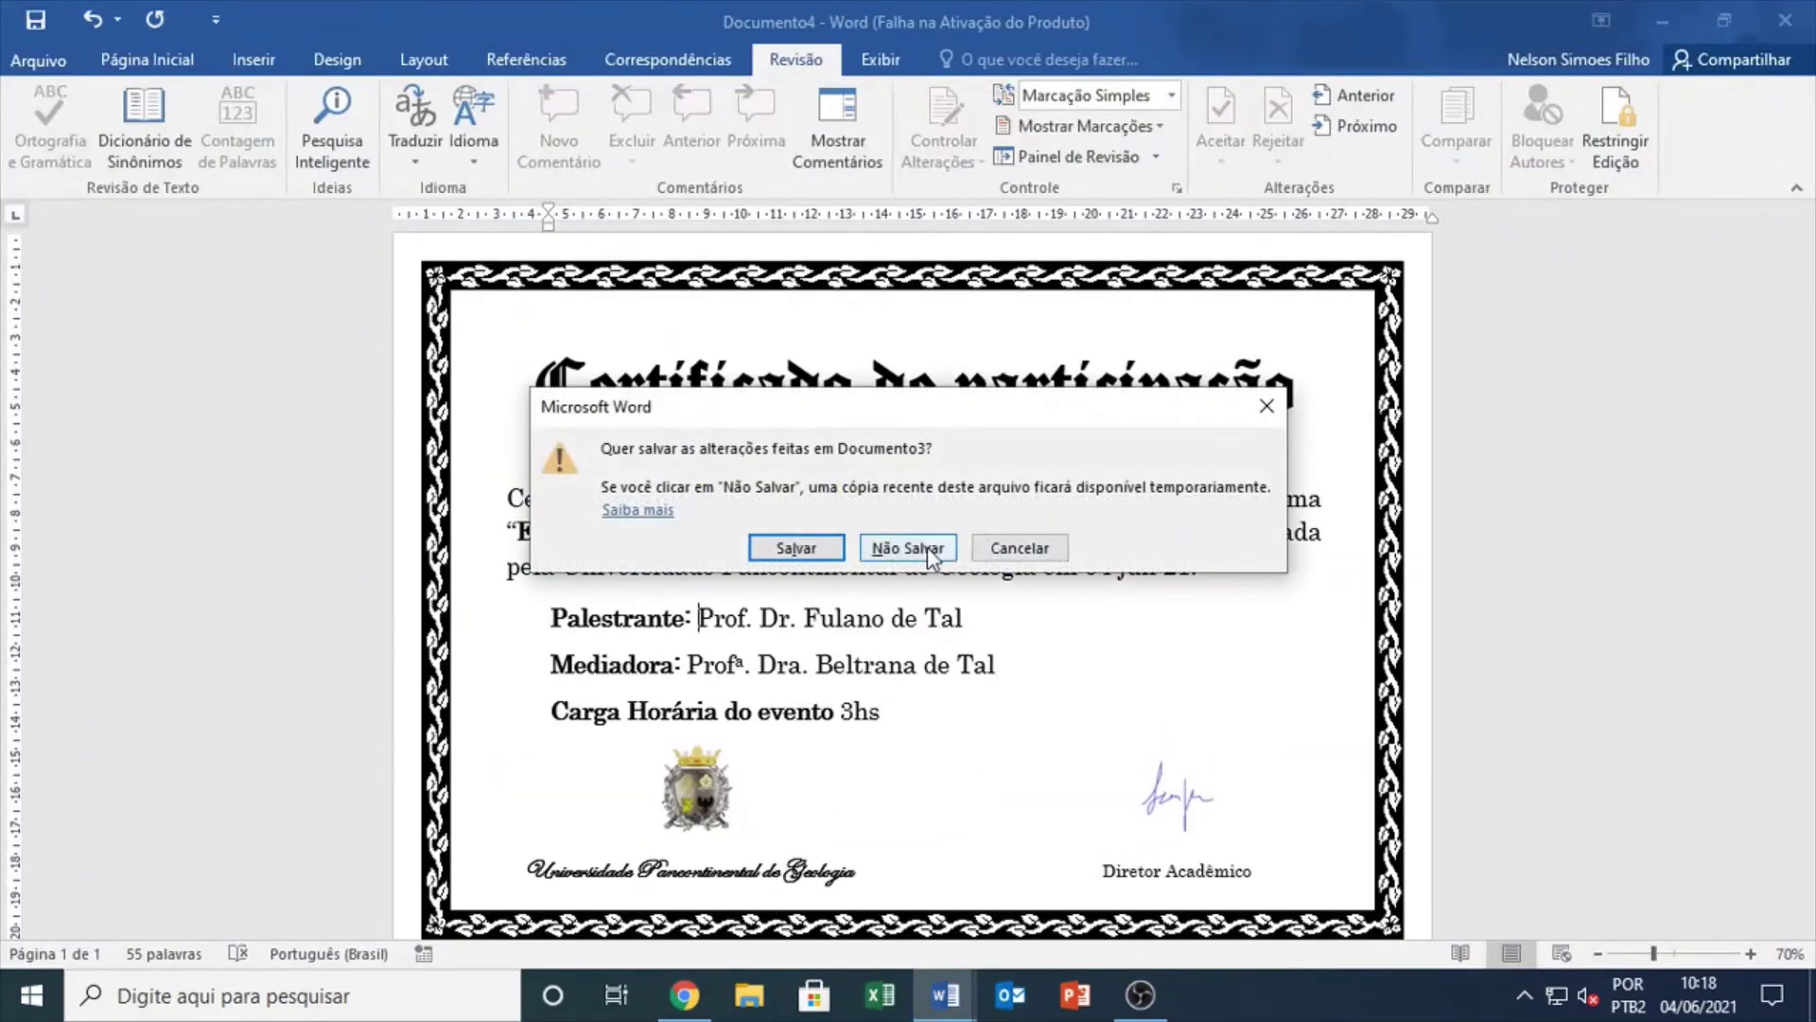
{"action": "left_click", "coordinate": [927, 546]}
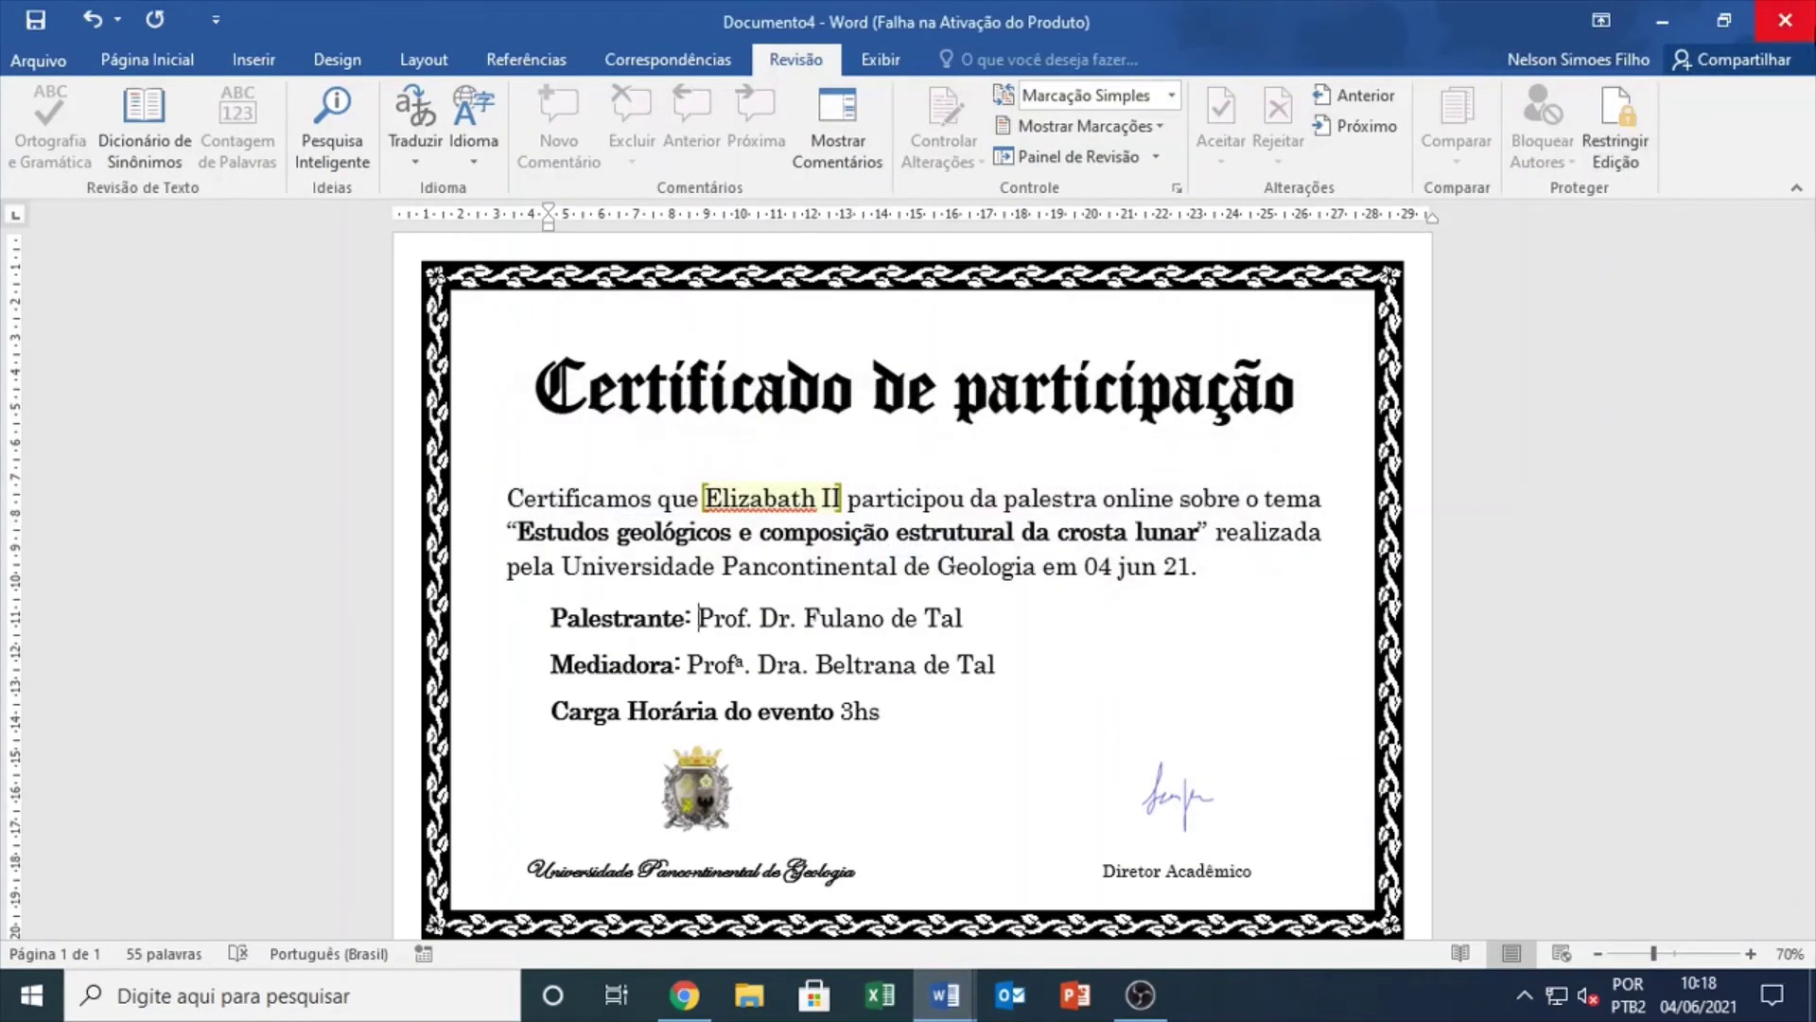
{"action": "left_click", "coordinate": [1807, 26]}
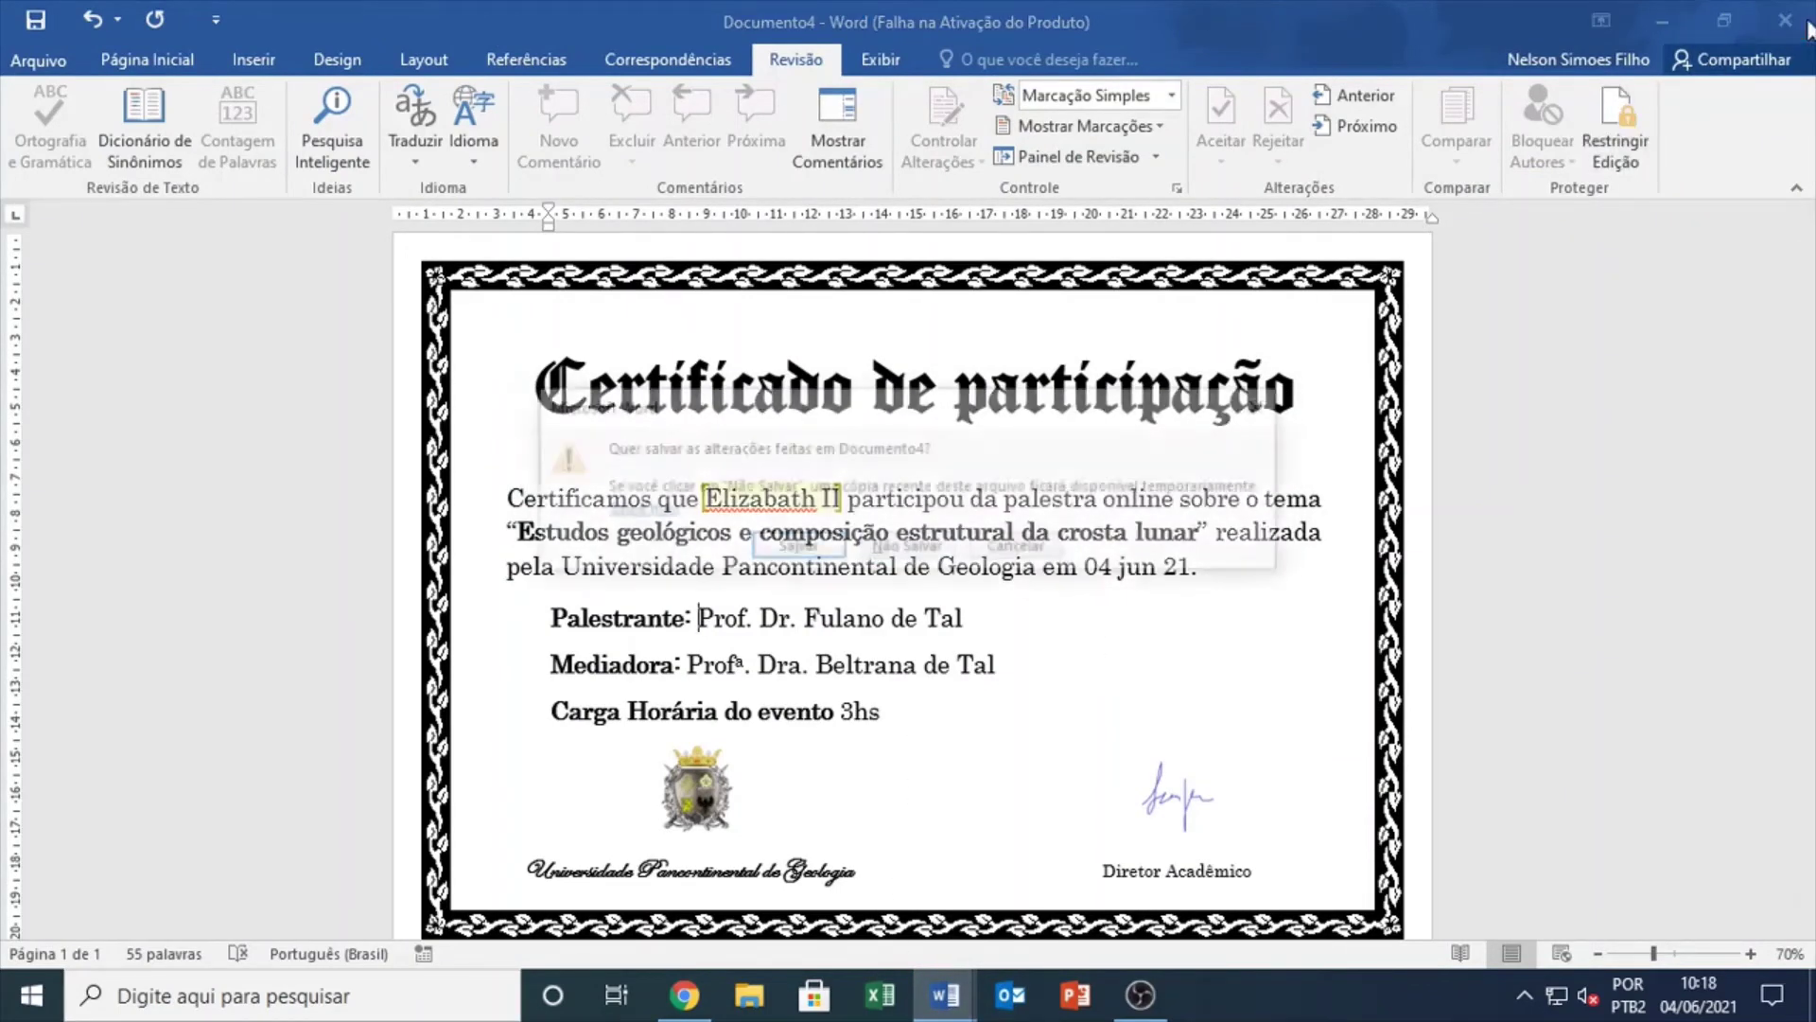
{"action": "left_click", "coordinate": [908, 548]}
{"action": "left_click", "coordinate": [945, 994]}
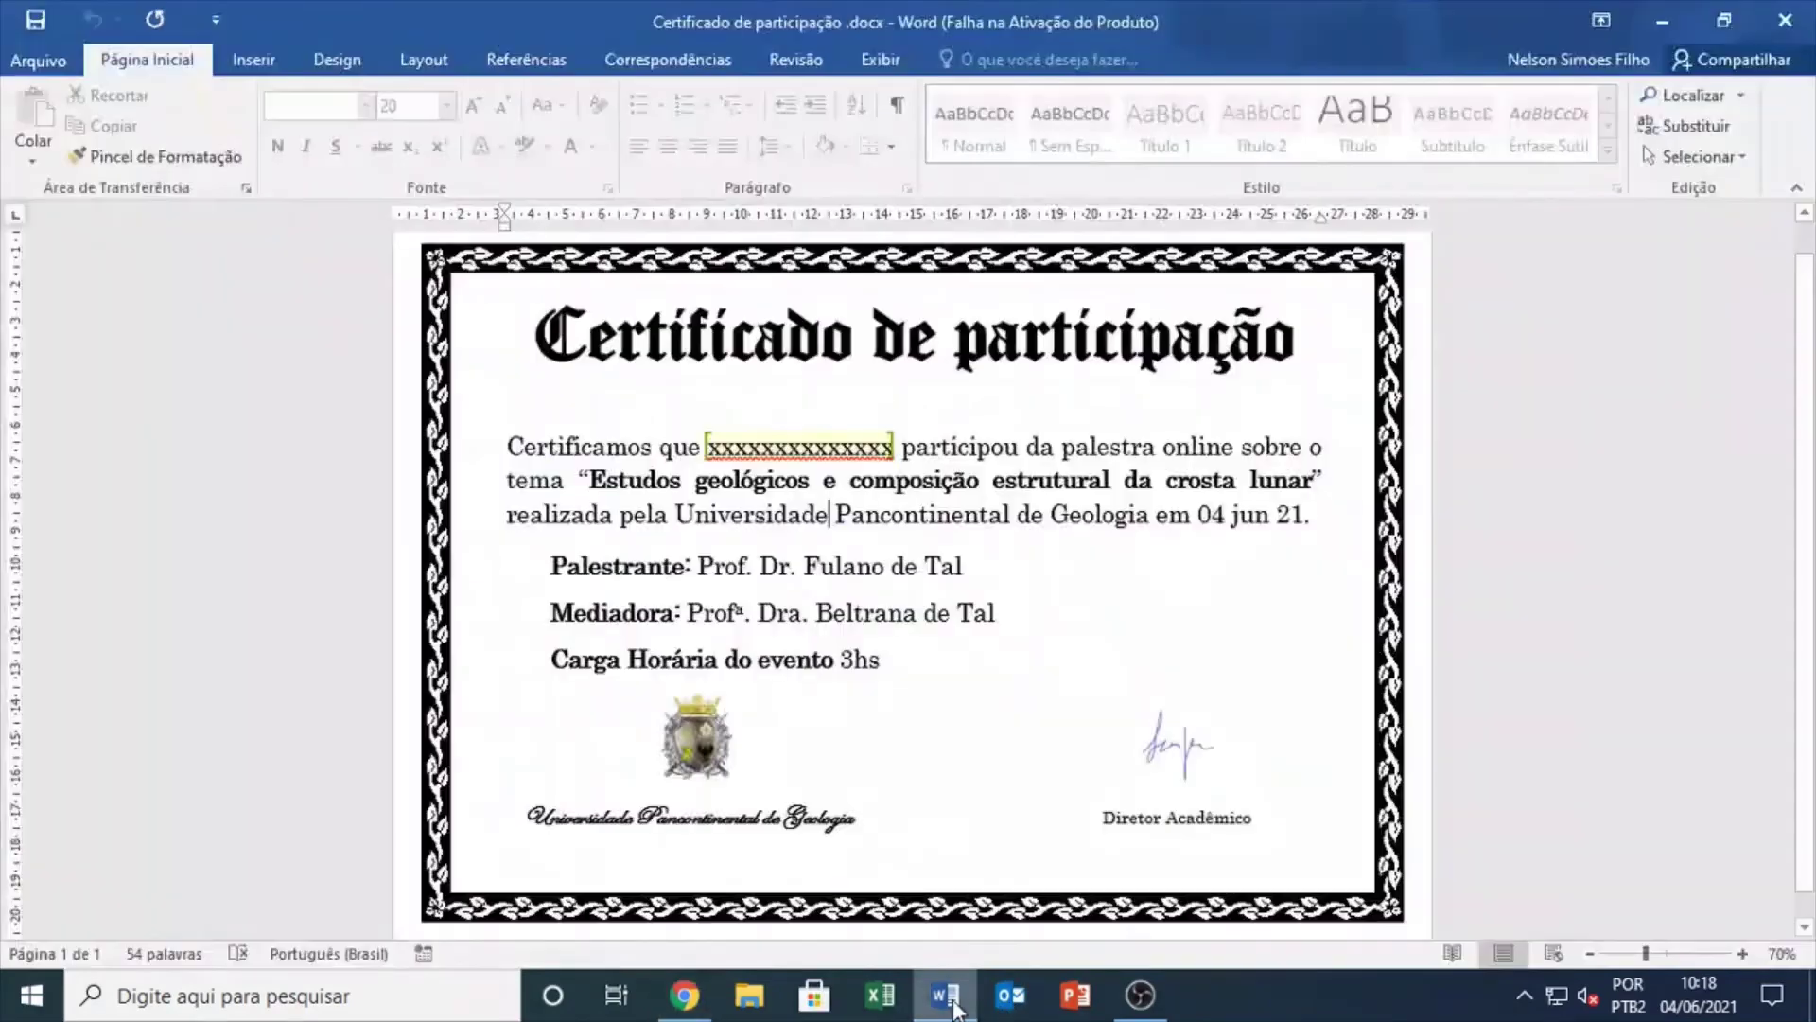
{"action": "left_click", "coordinate": [1807, 28]}
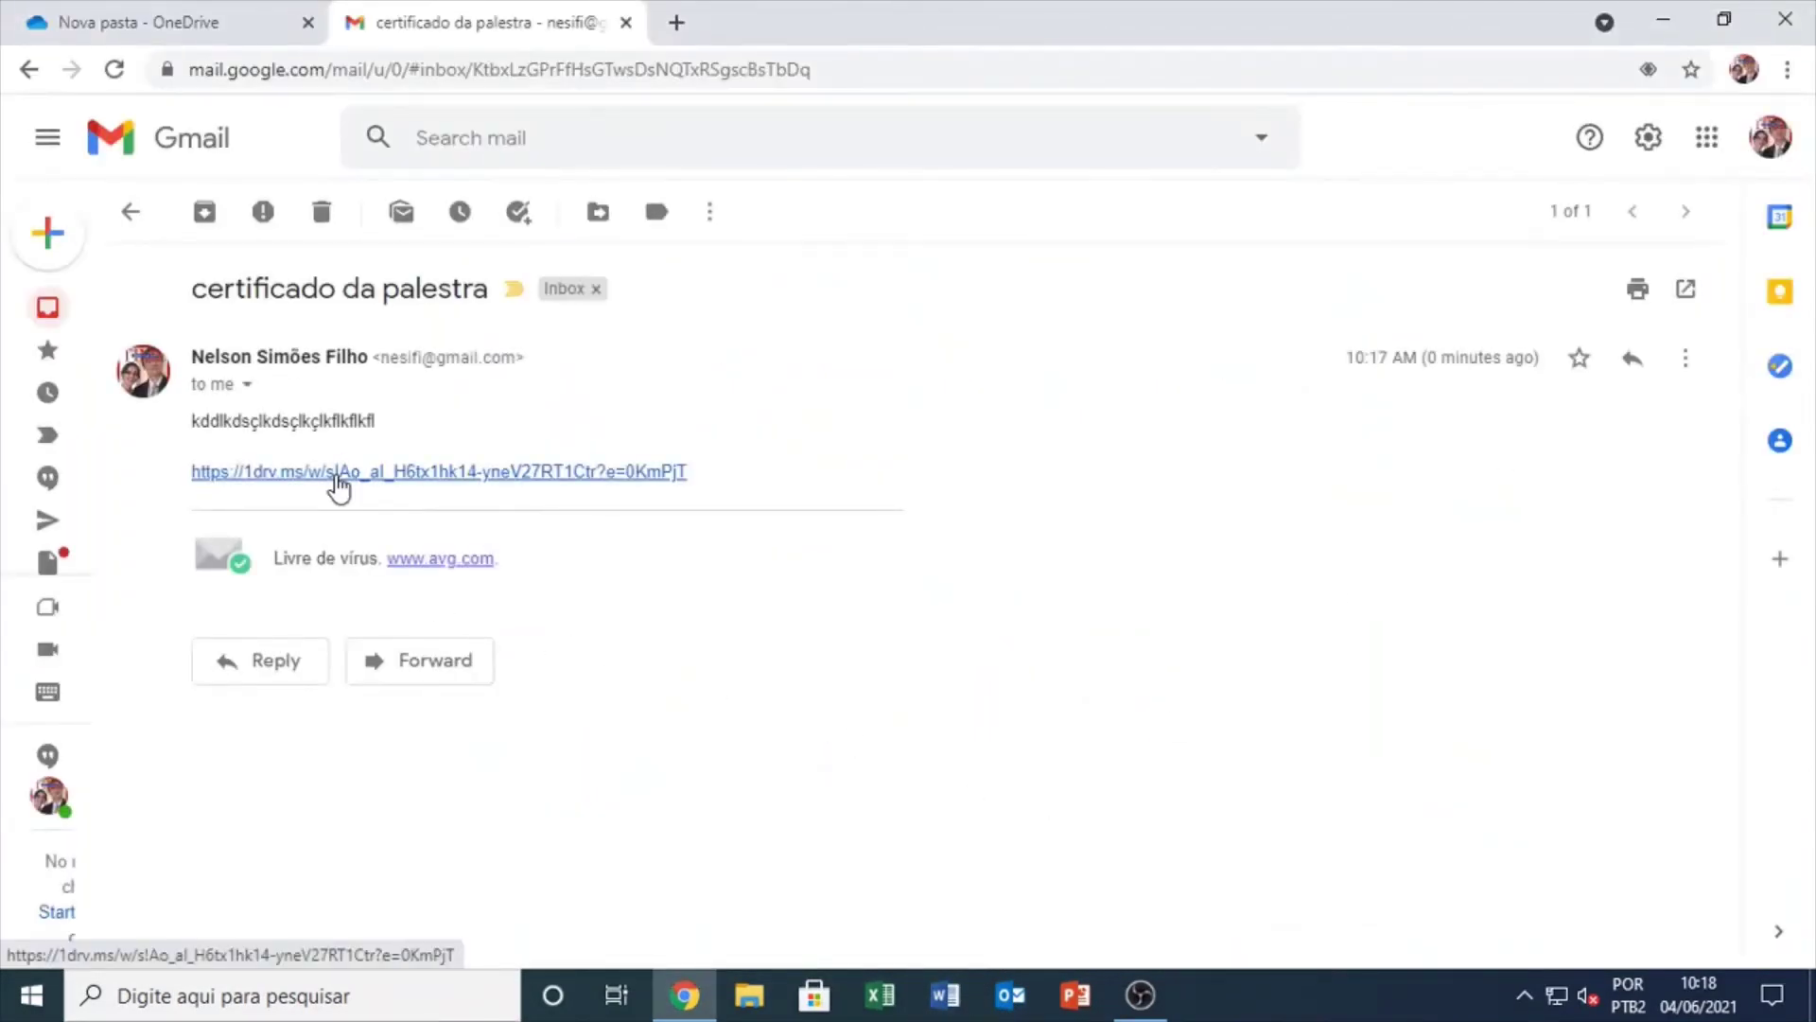
Download the certificate from the emailed link as 'Certificado de participação (1).docx' and open it
{"action": "left_click", "coordinate": [339, 472]}
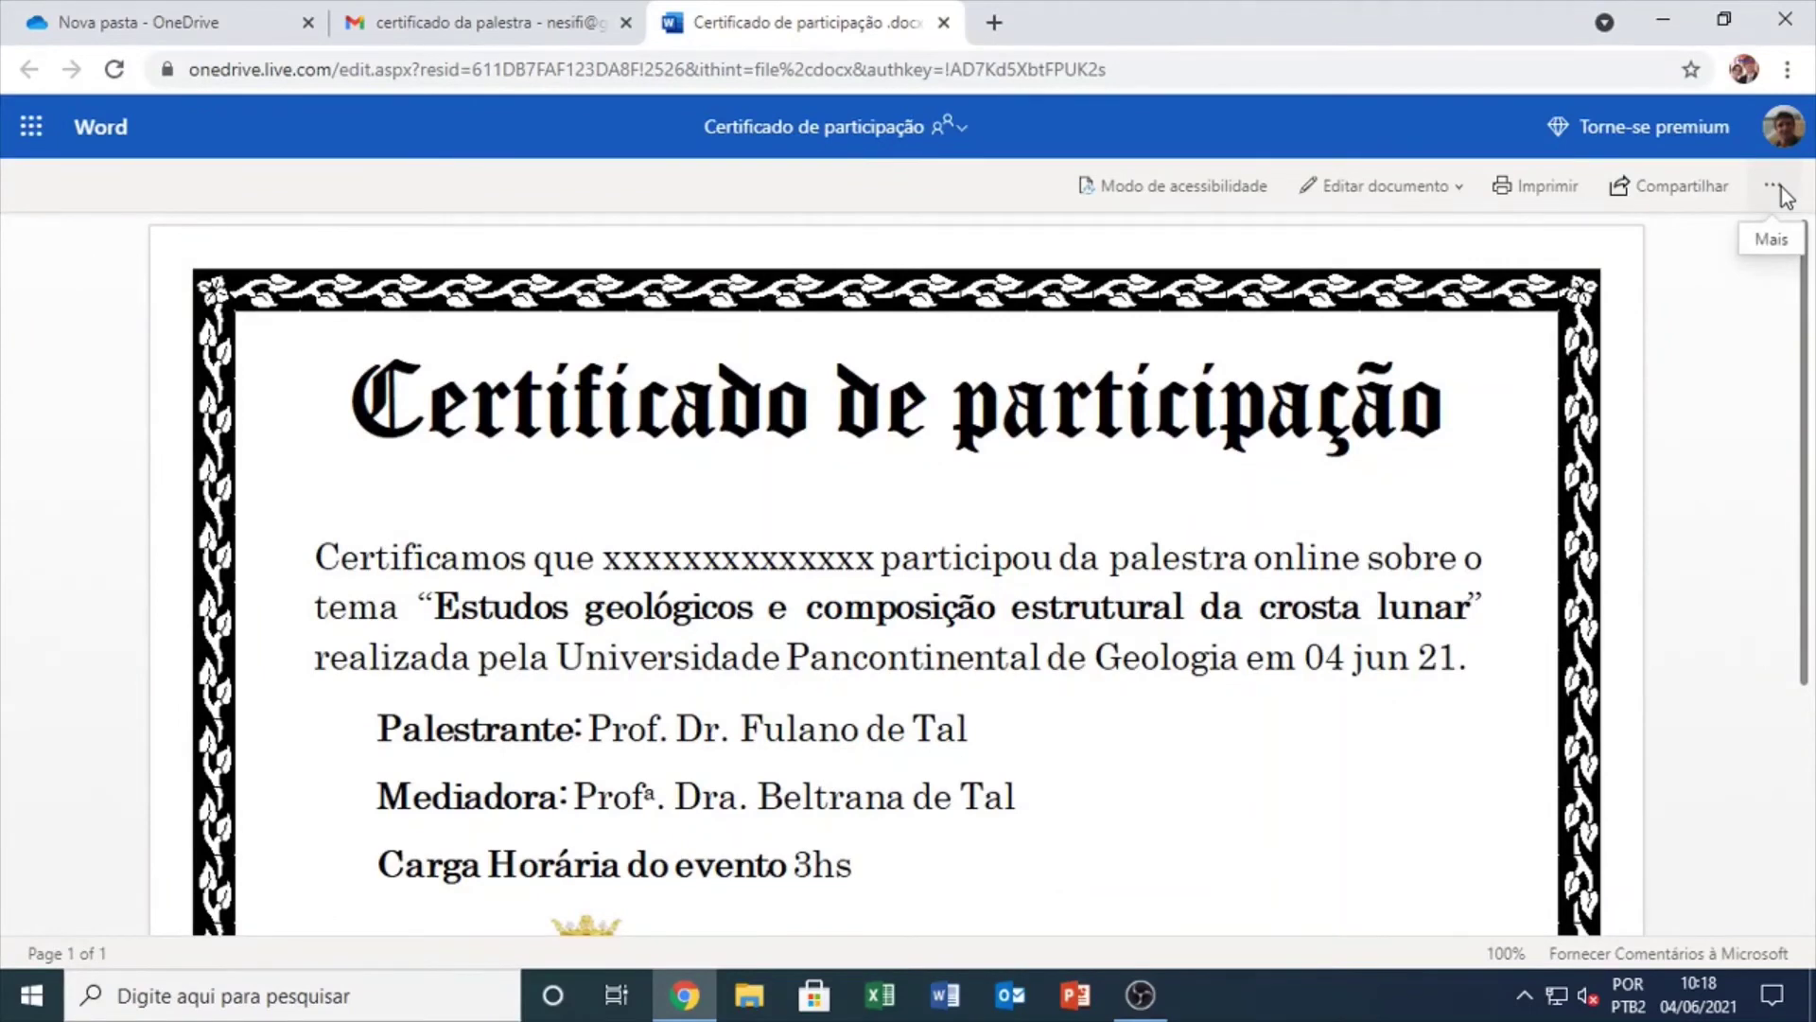
{"action": "left_click", "coordinate": [1774, 187]}
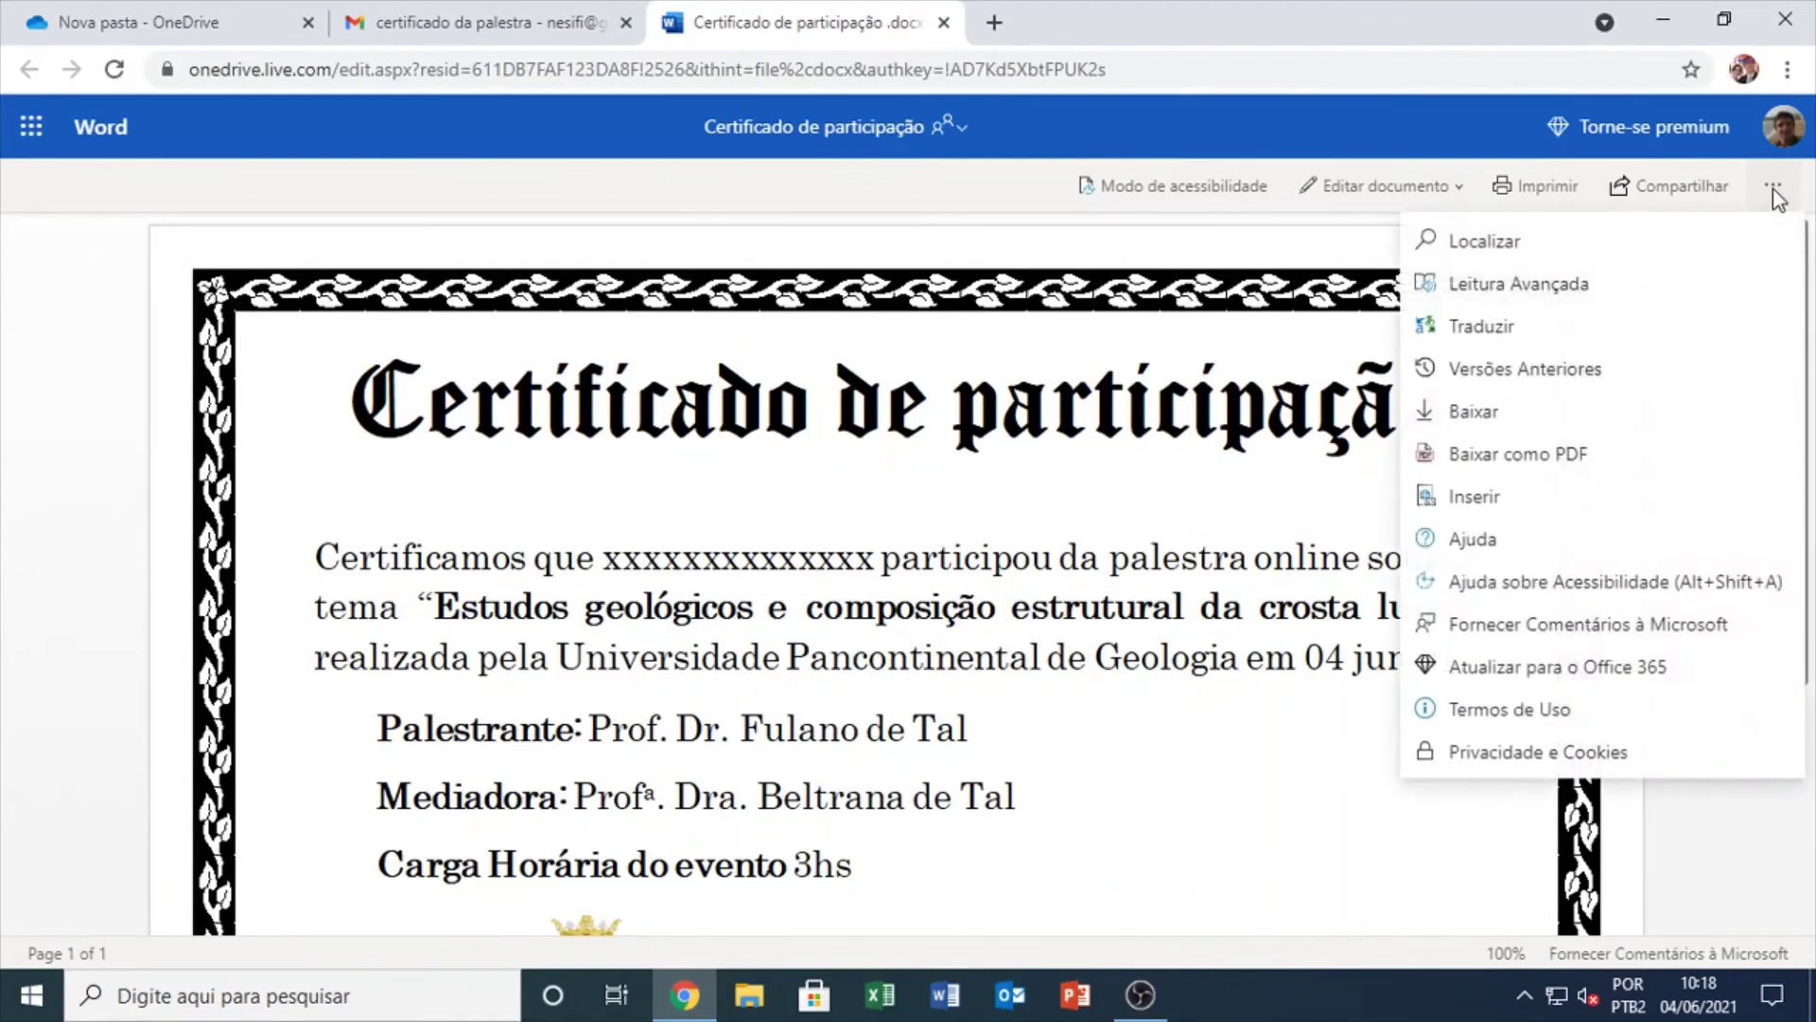
{"action": "left_click", "coordinate": [1453, 421]}
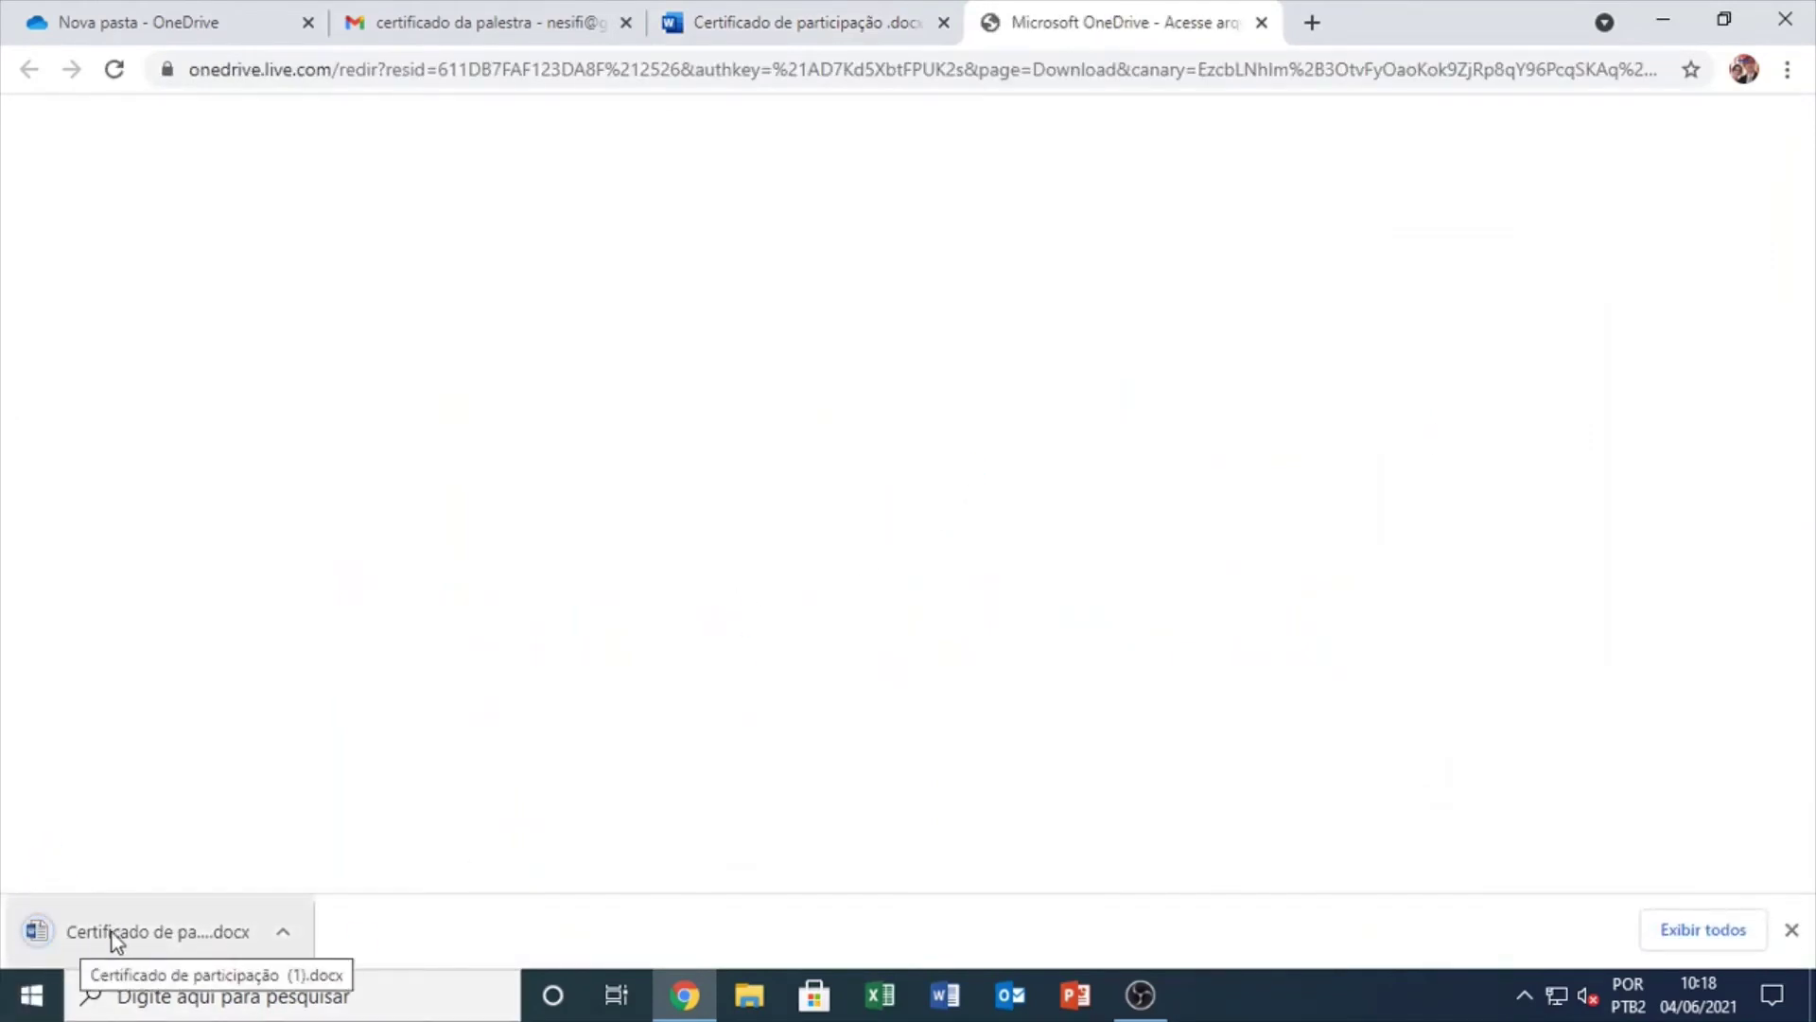
{"action": "left_click", "coordinate": [168, 932]}
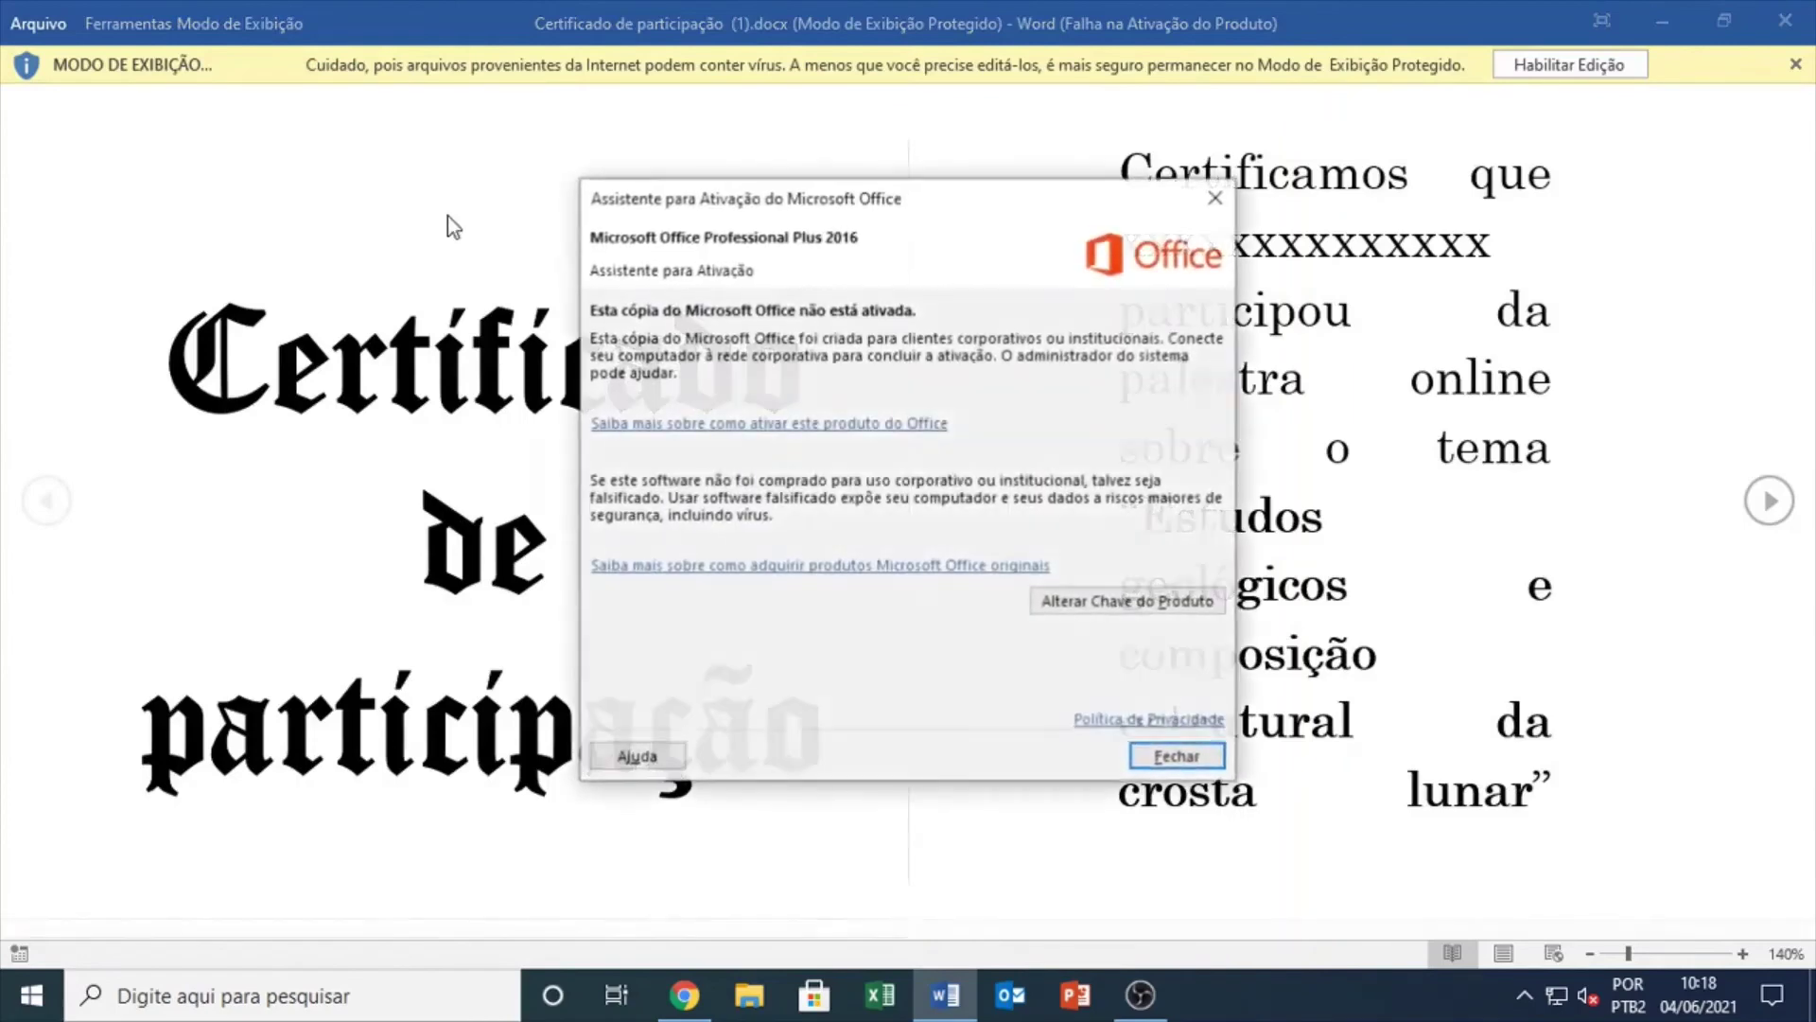
Dismiss the activation notice, enable editing on the certificate, and set zoom to 70%
{"action": "left_click", "coordinate": [1190, 763]}
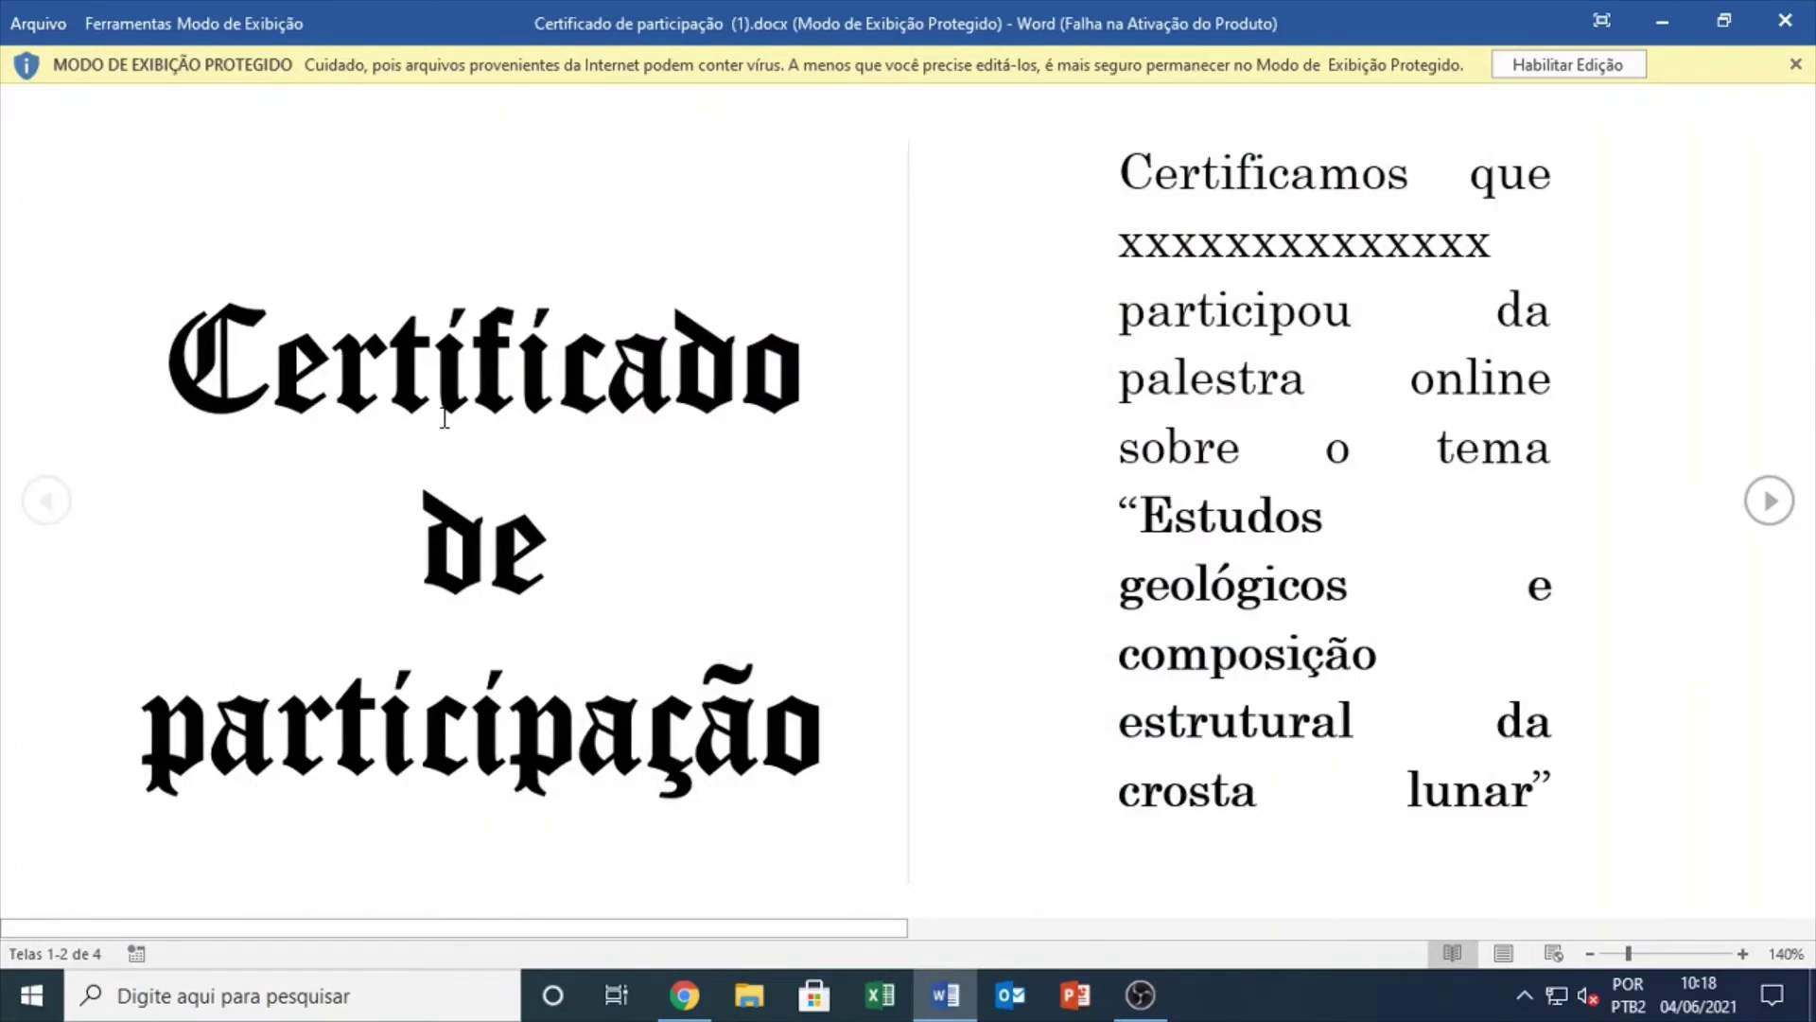
{"action": "left_click", "coordinate": [1553, 69]}
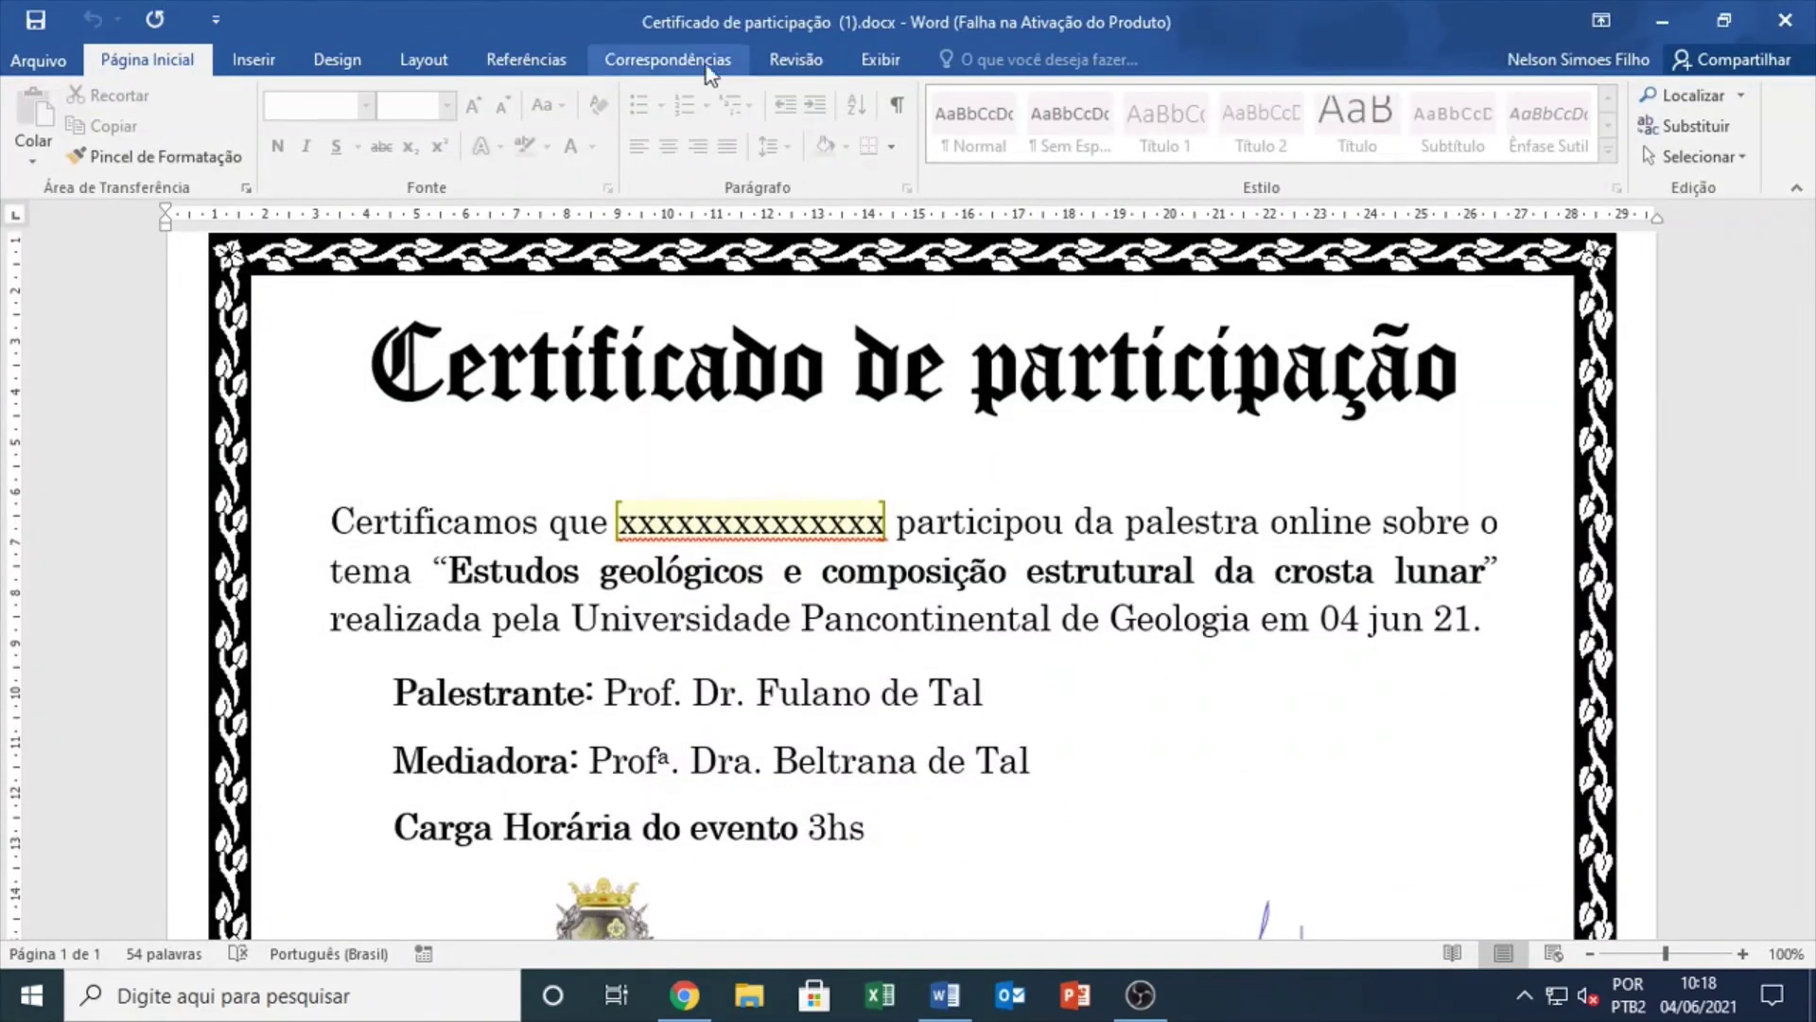
{"action": "left_click", "coordinate": [823, 61]}
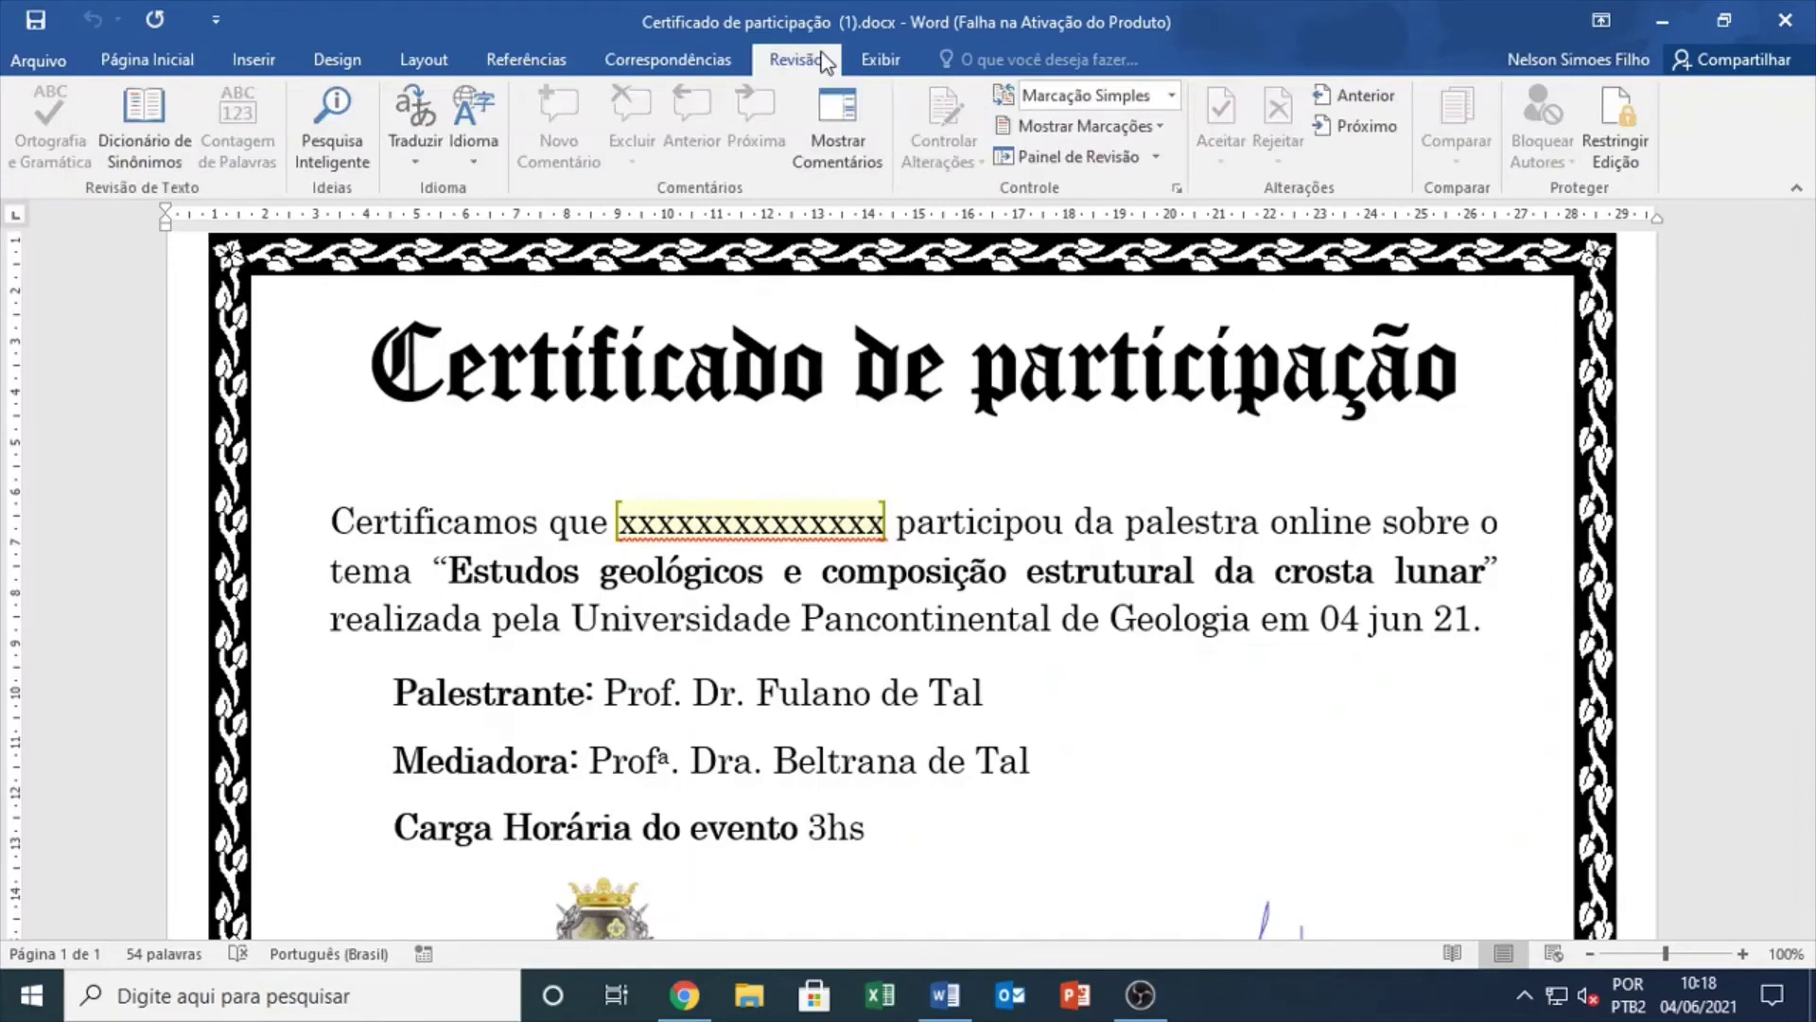
{"action": "left_click", "coordinate": [881, 60]}
{"action": "left_click", "coordinate": [651, 134]}
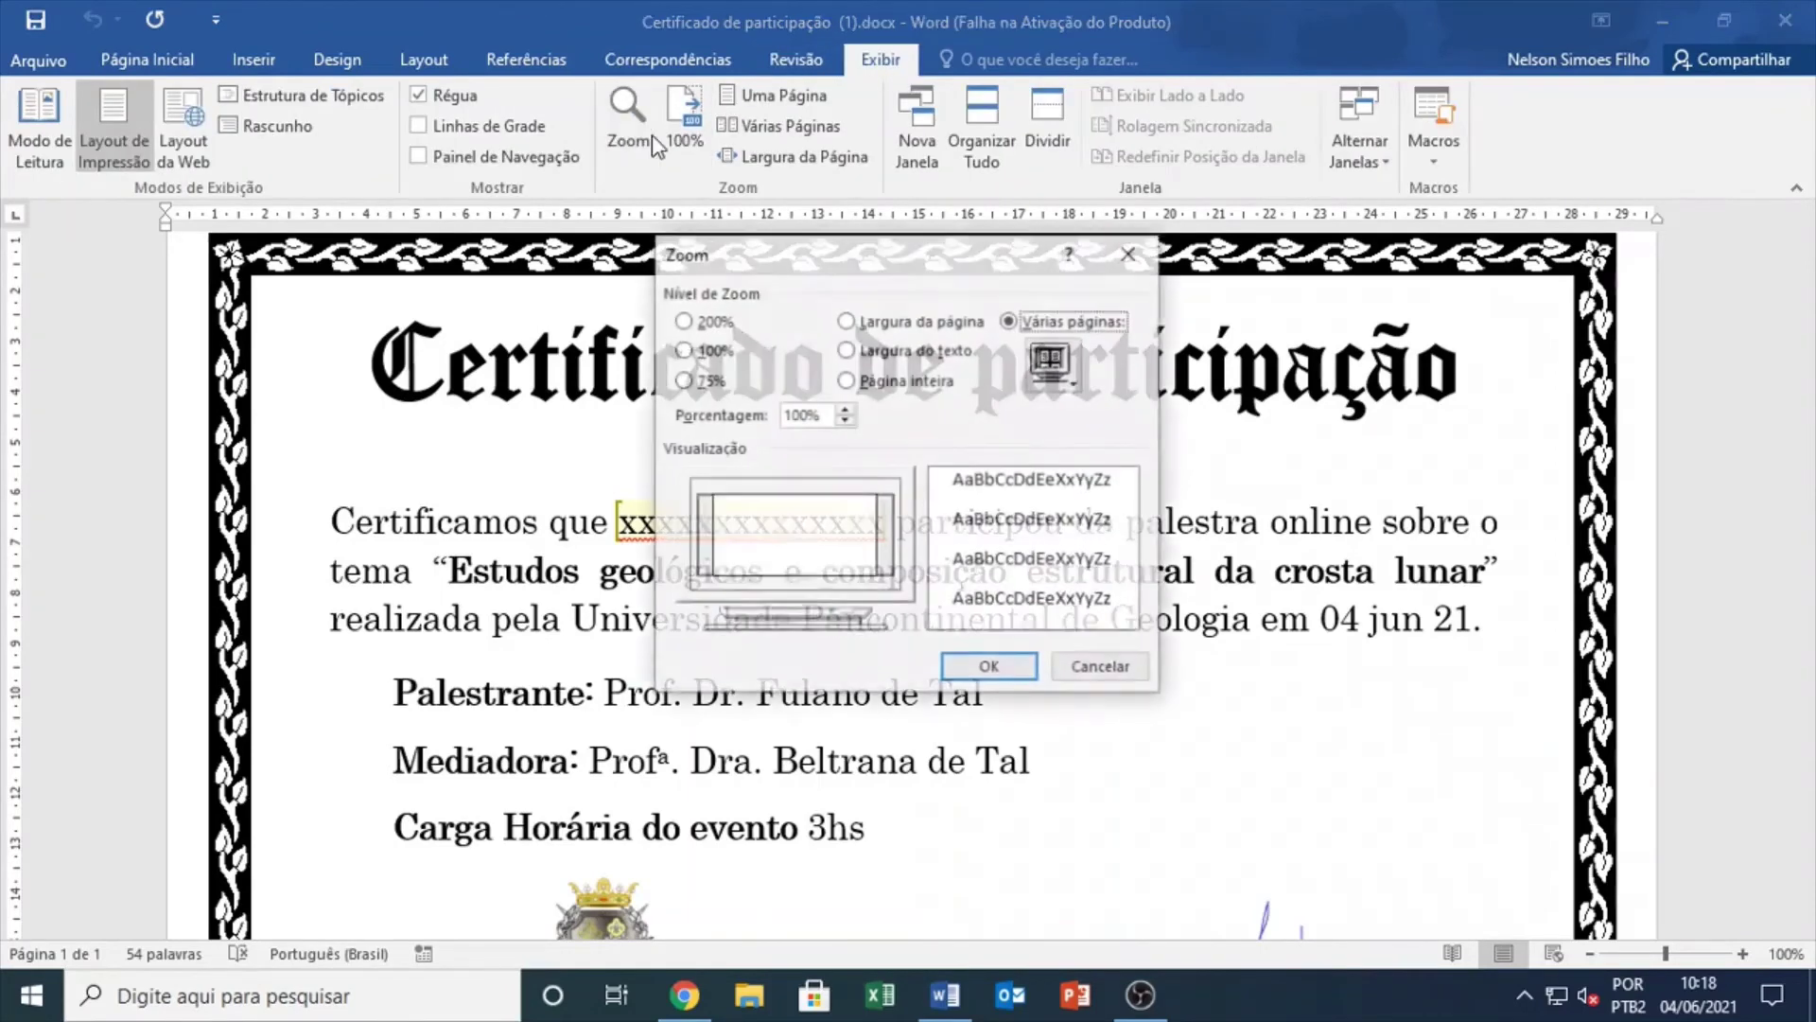
{"action": "left_click", "coordinate": [822, 413]}
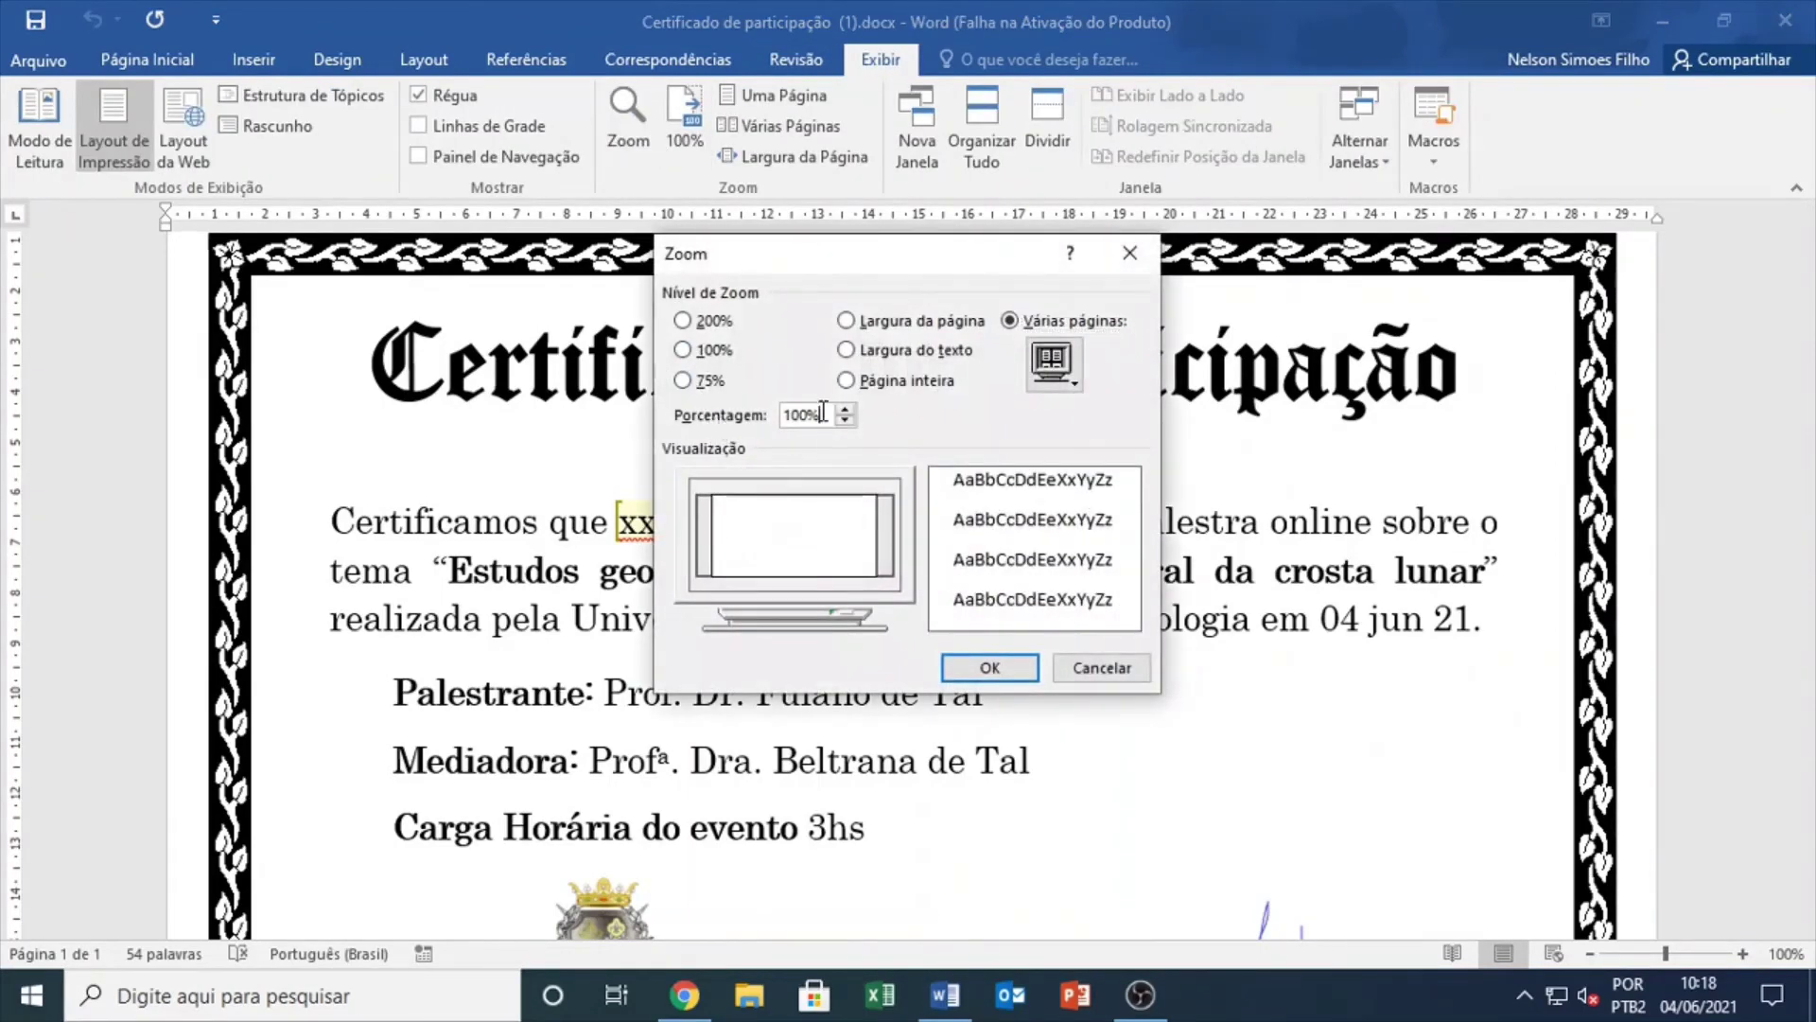
{"action": "double_click", "coordinate": [822, 413]}
{"action": "type", "text": "70"}
{"action": "key", "text": "Return"}
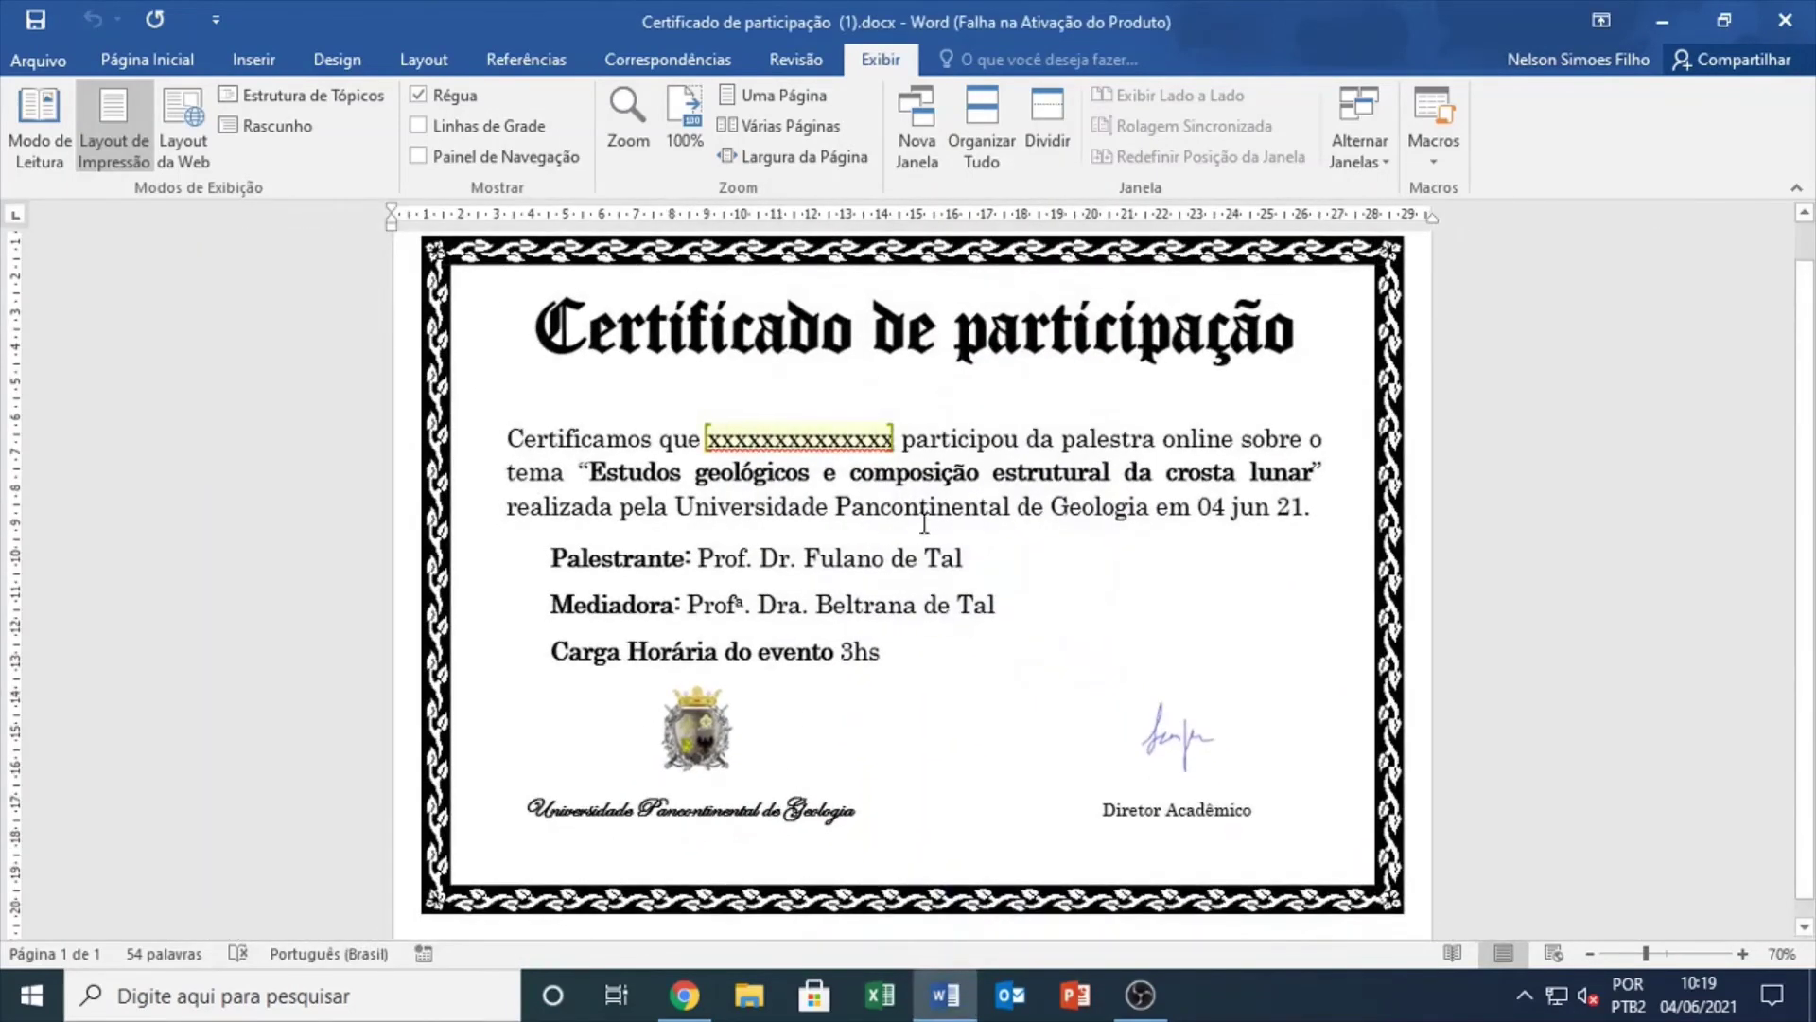
Try editing the locked certificate lines, then close the Restringir Edição pane
{"action": "left_click", "coordinate": [776, 496]}
{"action": "left_click", "coordinate": [754, 558]}
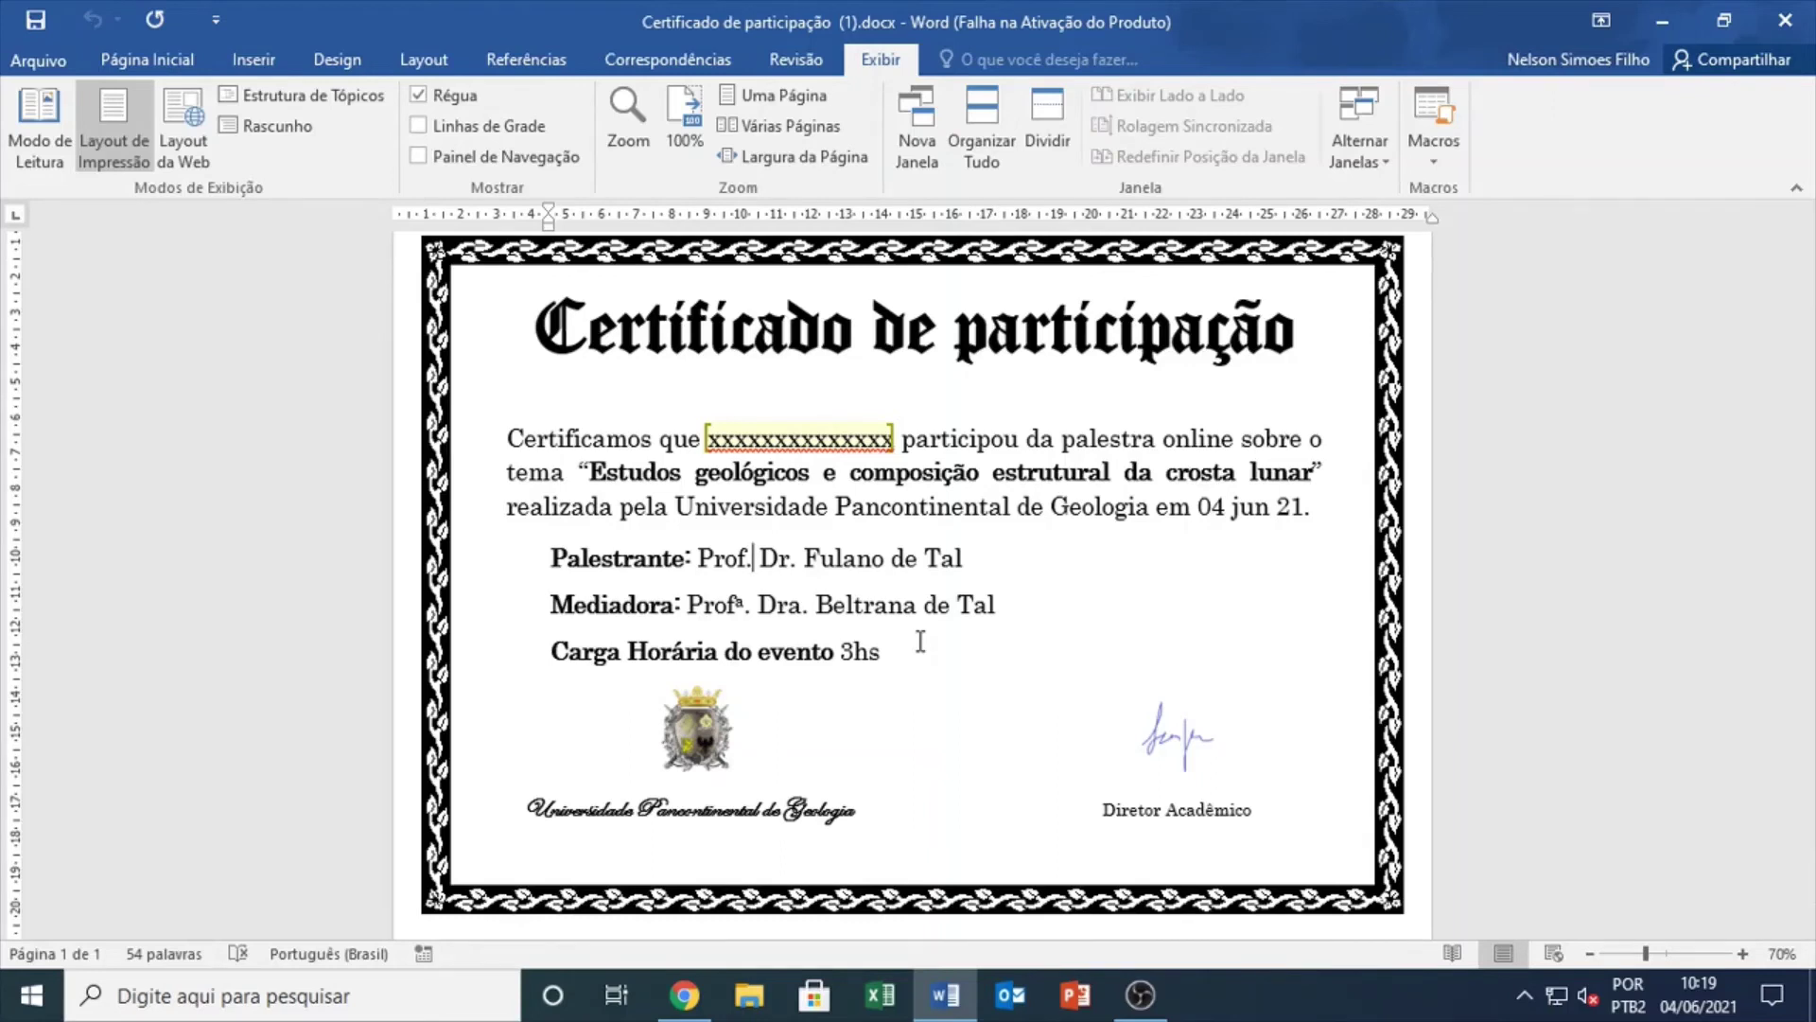
{"action": "key", "text": "BackSpace"}
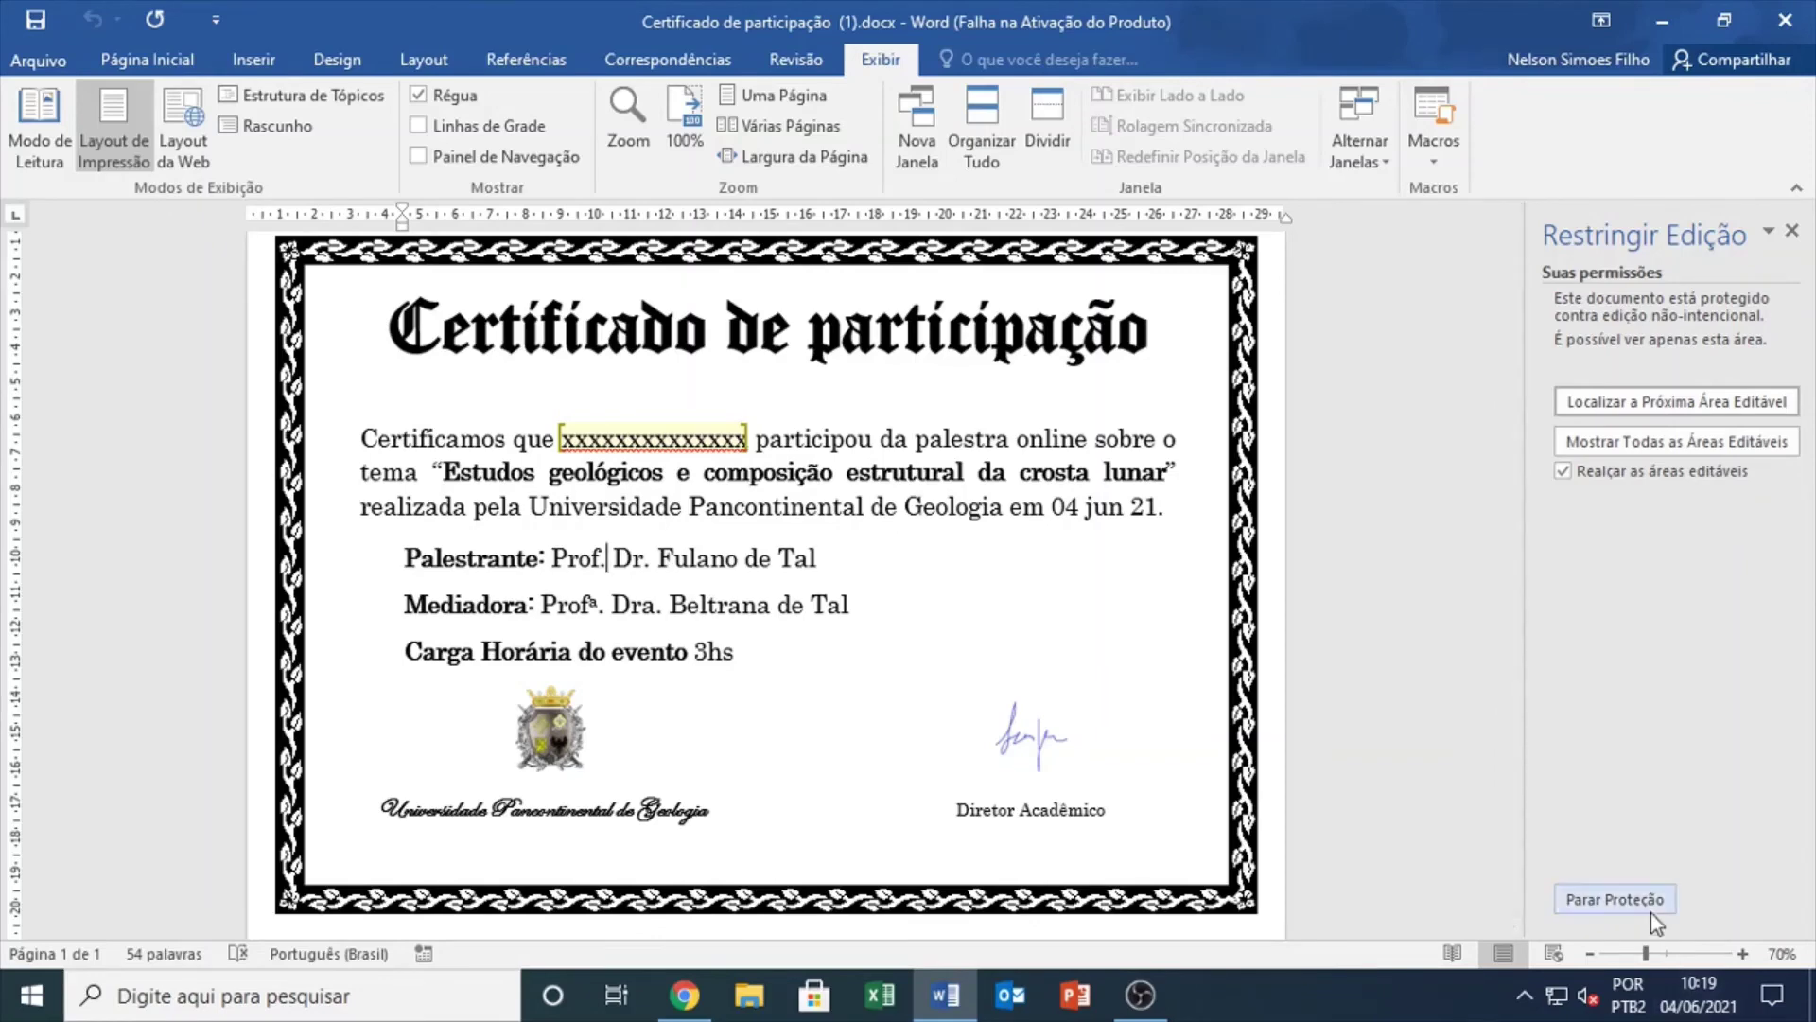
{"action": "left_click", "coordinate": [1791, 231]}
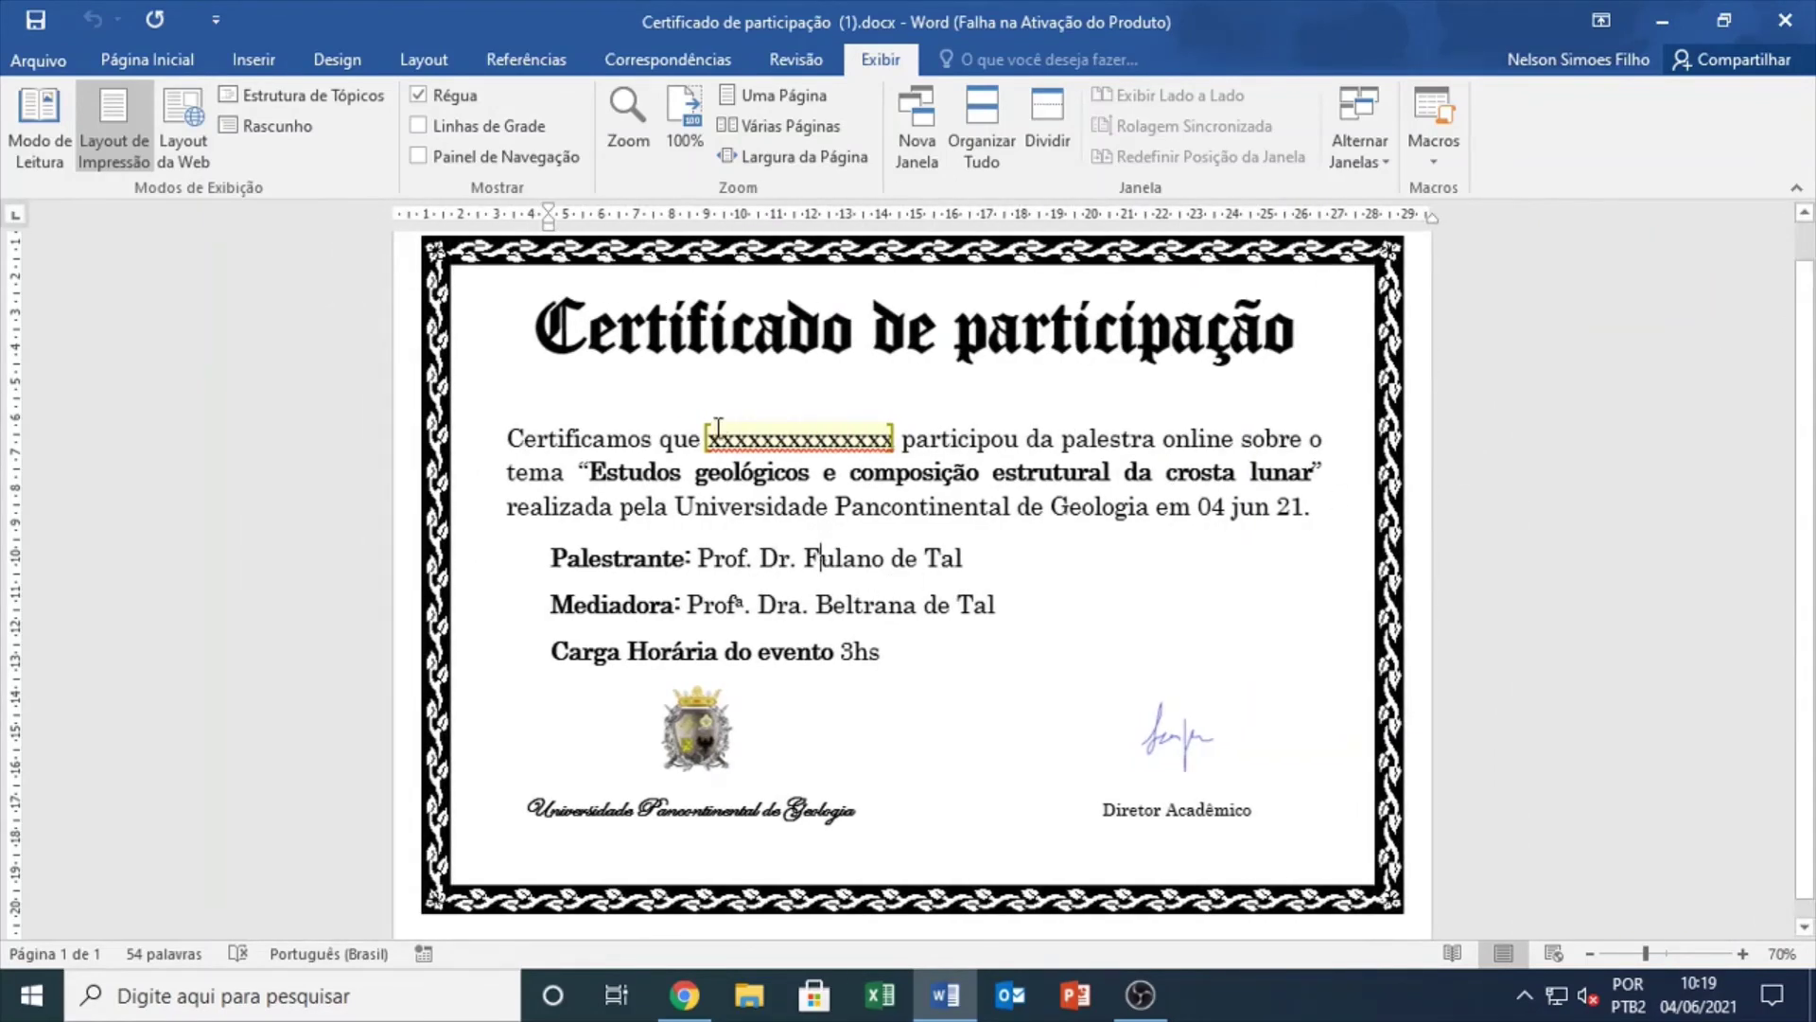
Replace the x's after 'Certificamos que' with the recipient's full name, removing the stray '1'
{"action": "left_click_drag", "start_coordinate": [707, 437], "coordinate": [894, 438]}
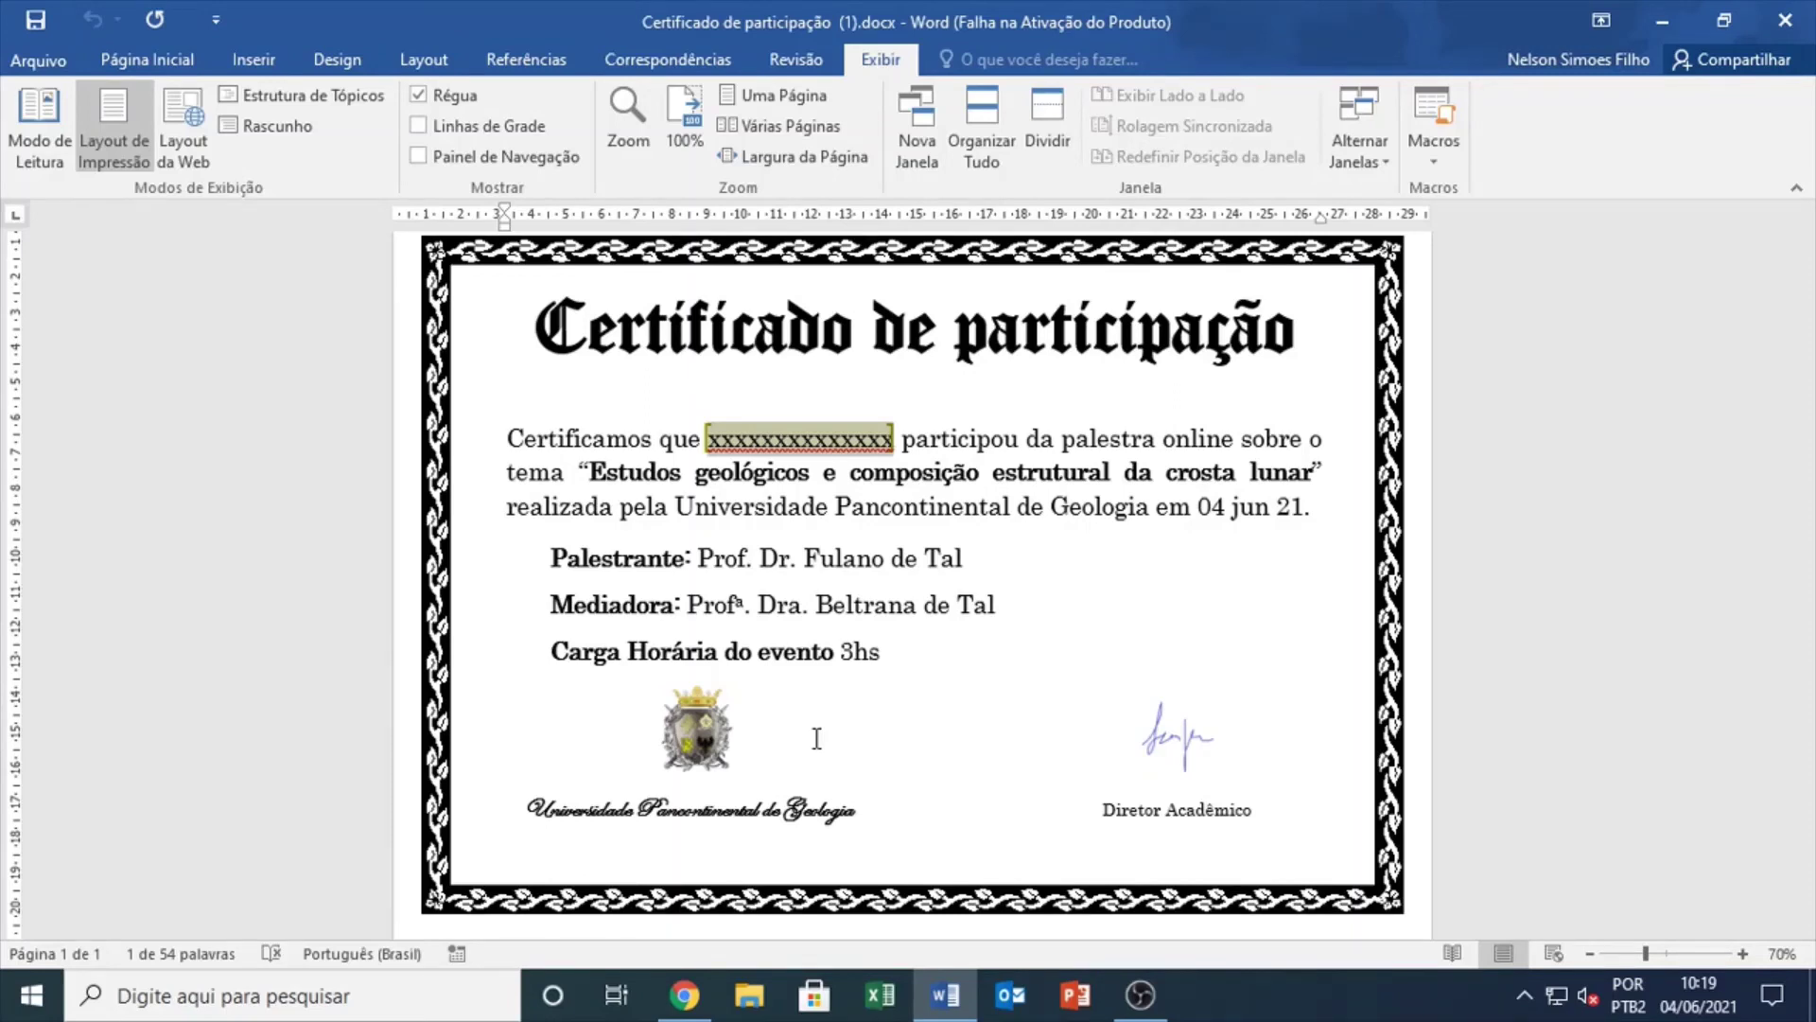
{"action": "type", "text": "Eliza"}
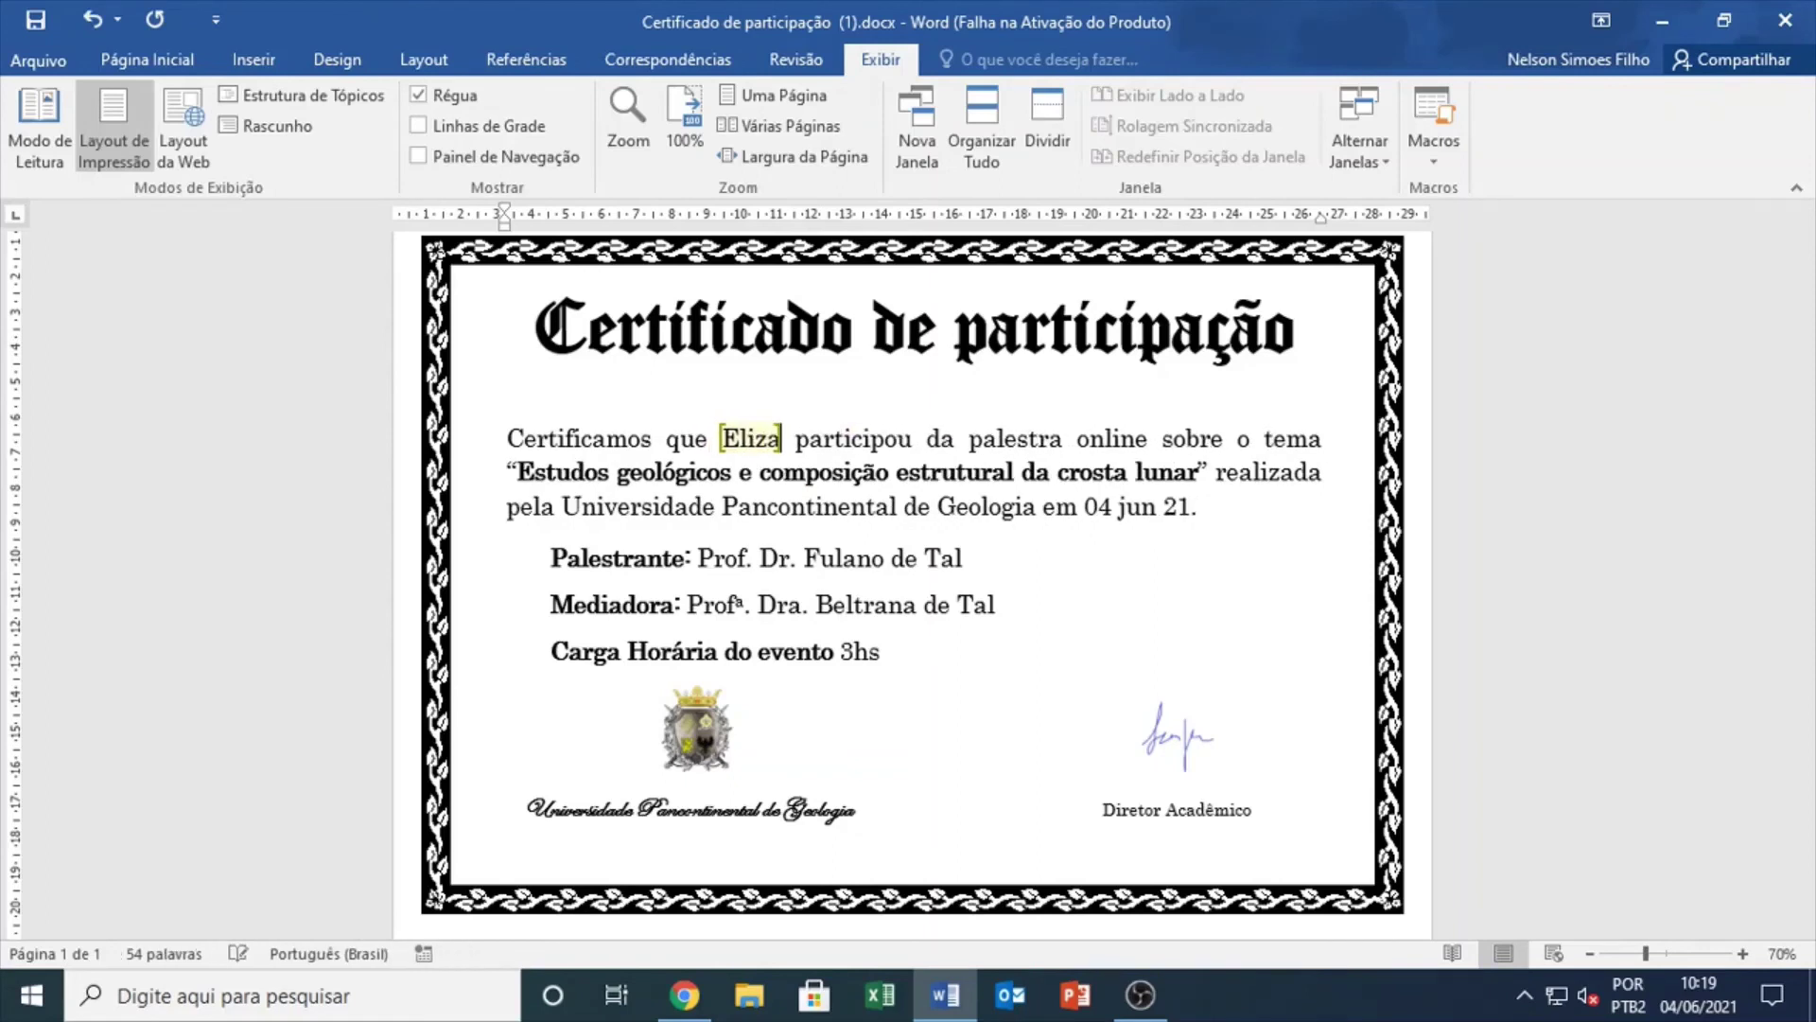
{"action": "type", "text": "beth d"}
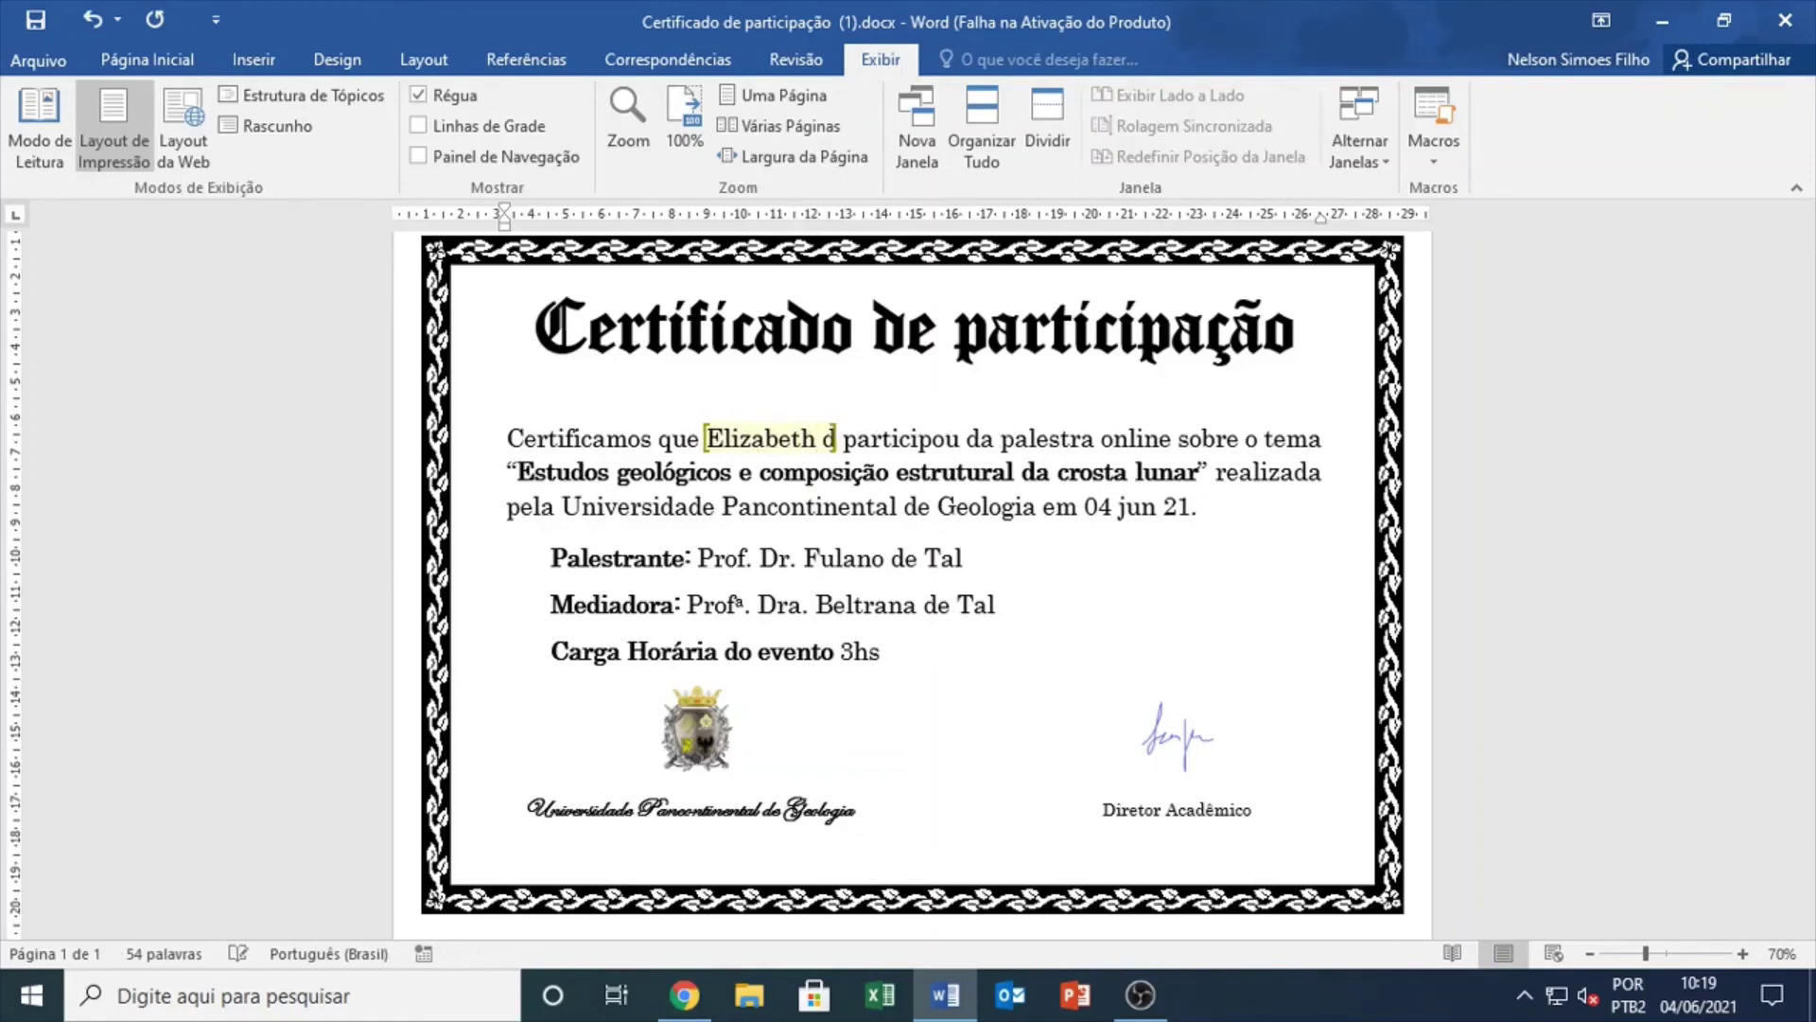
{"action": "type", "text": "e1 windsor"}
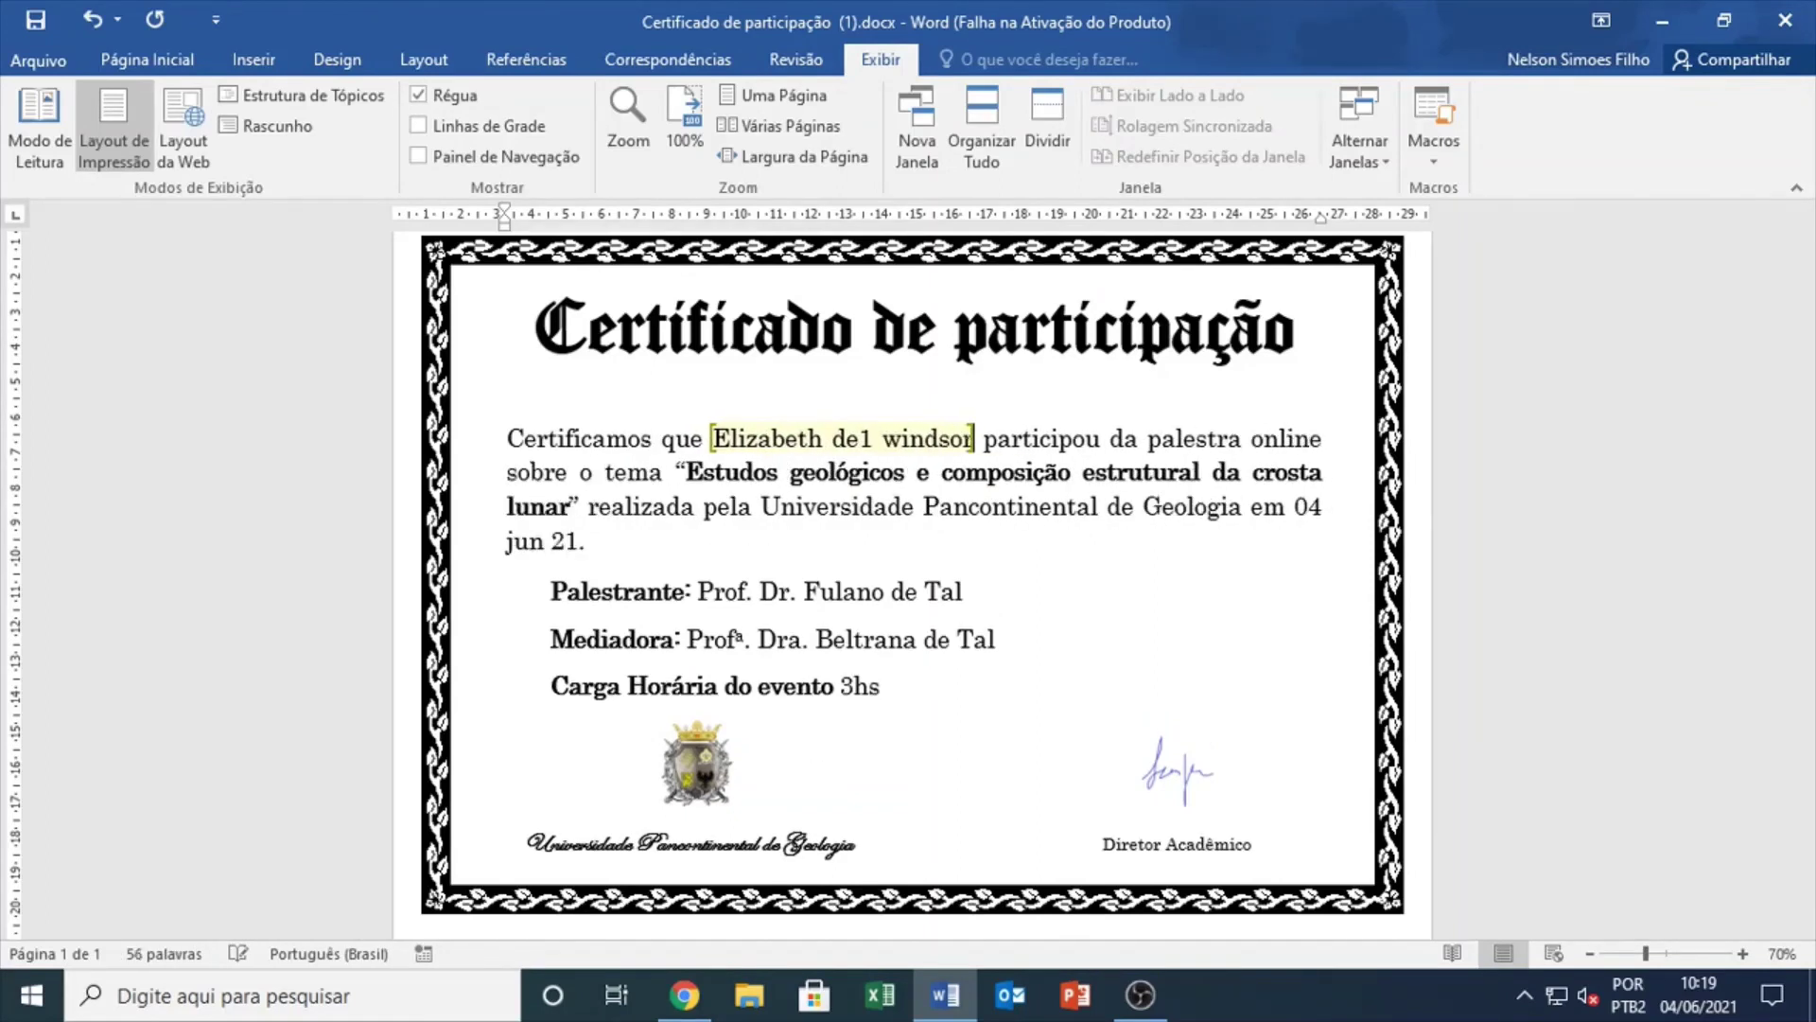
{"action": "left_click", "coordinate": [872, 438]}
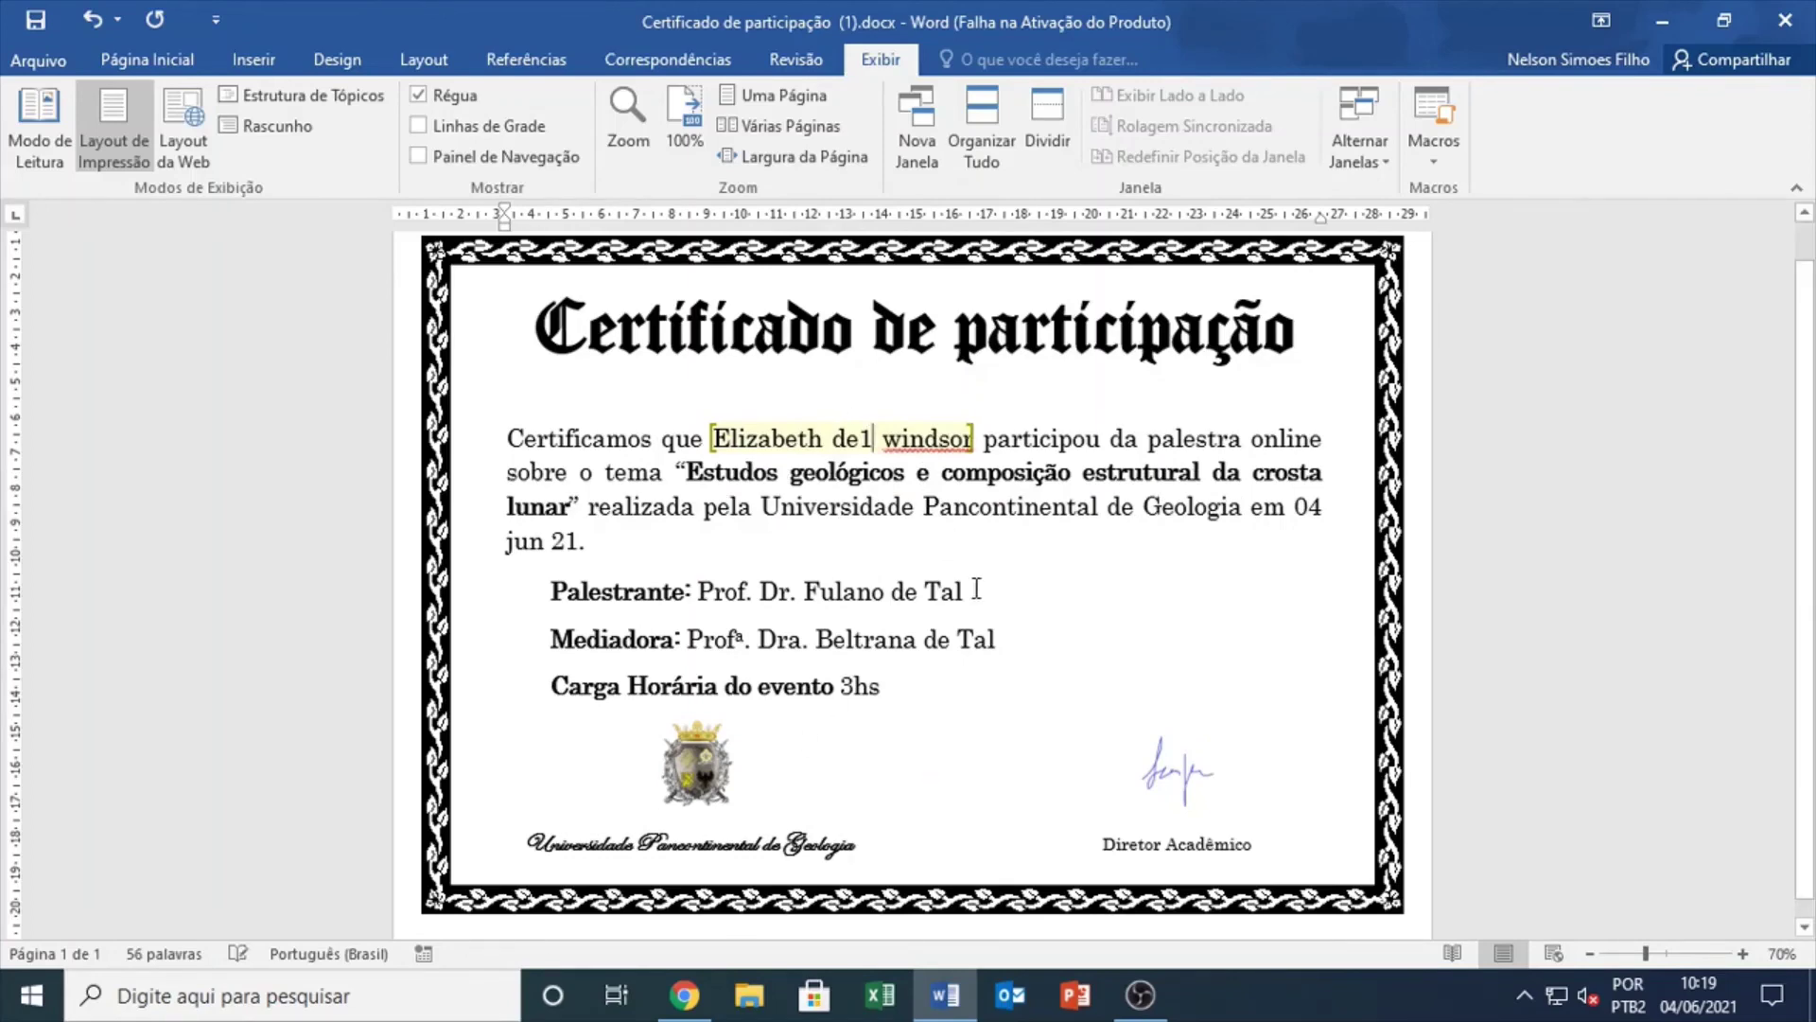
{"action": "type", "text": "q"}
{"action": "key", "text": "BackSpace"}
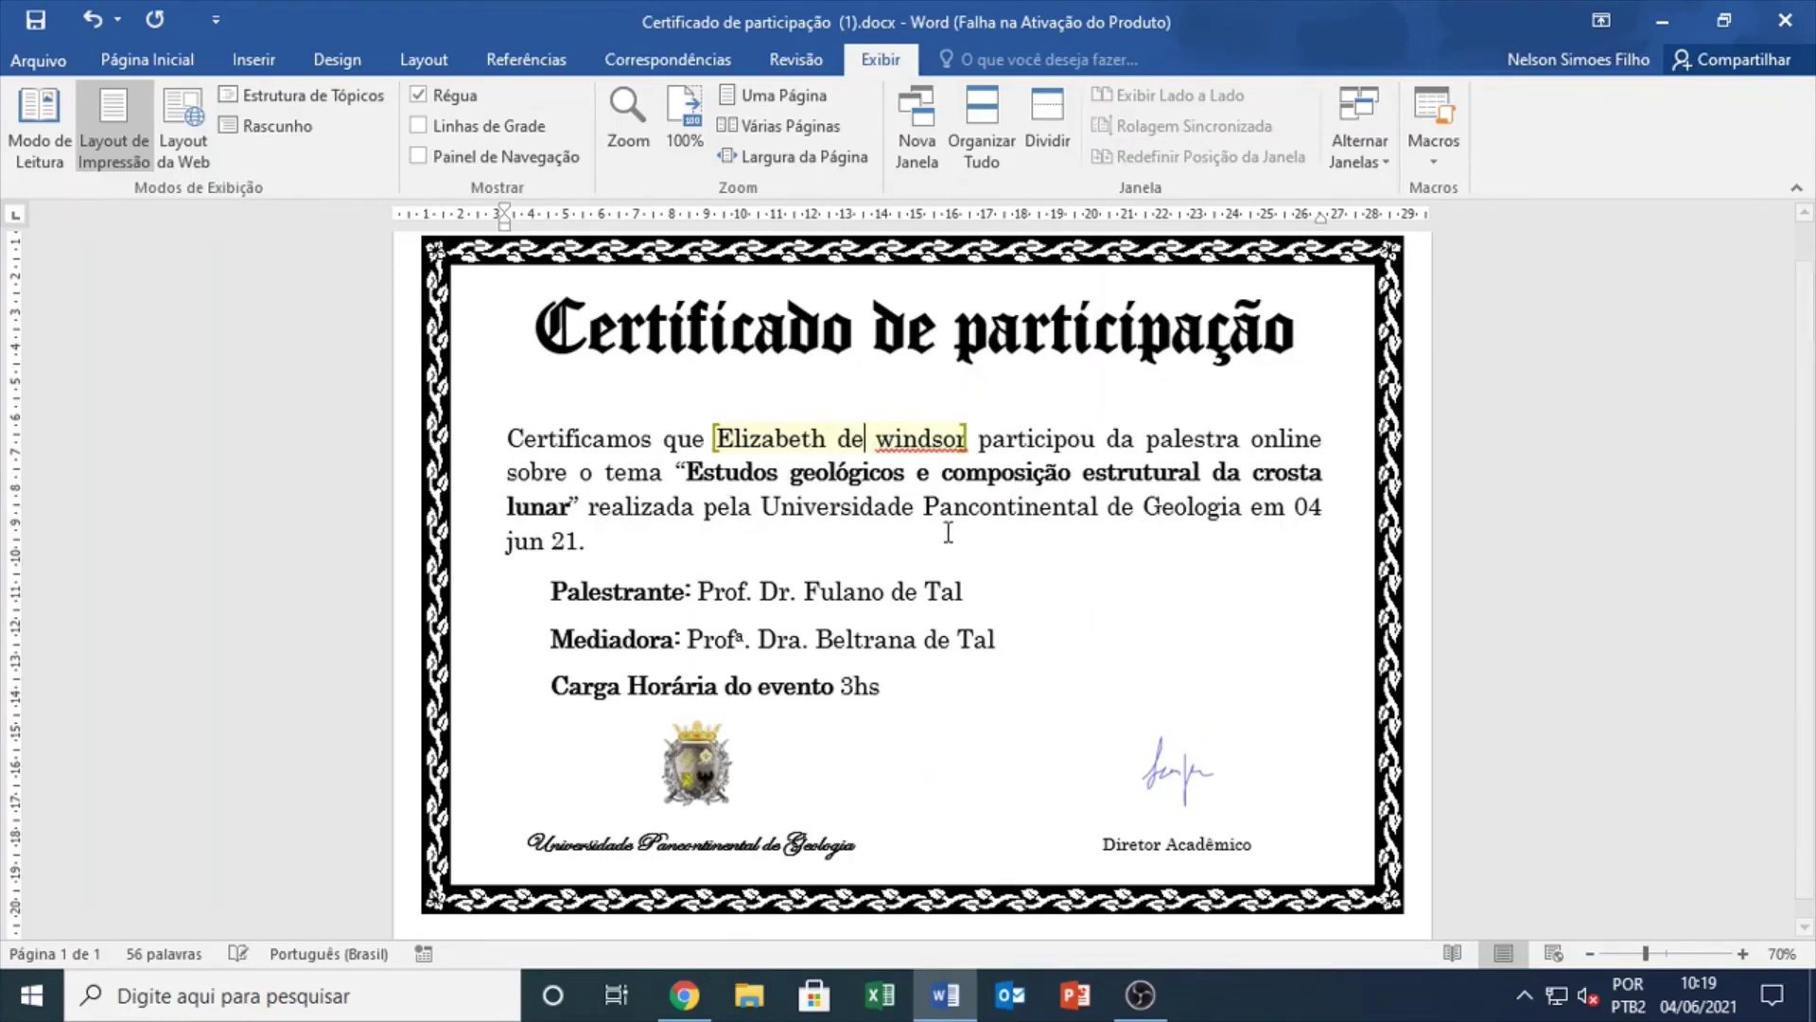
{"action": "left_click", "coordinate": [967, 591]}
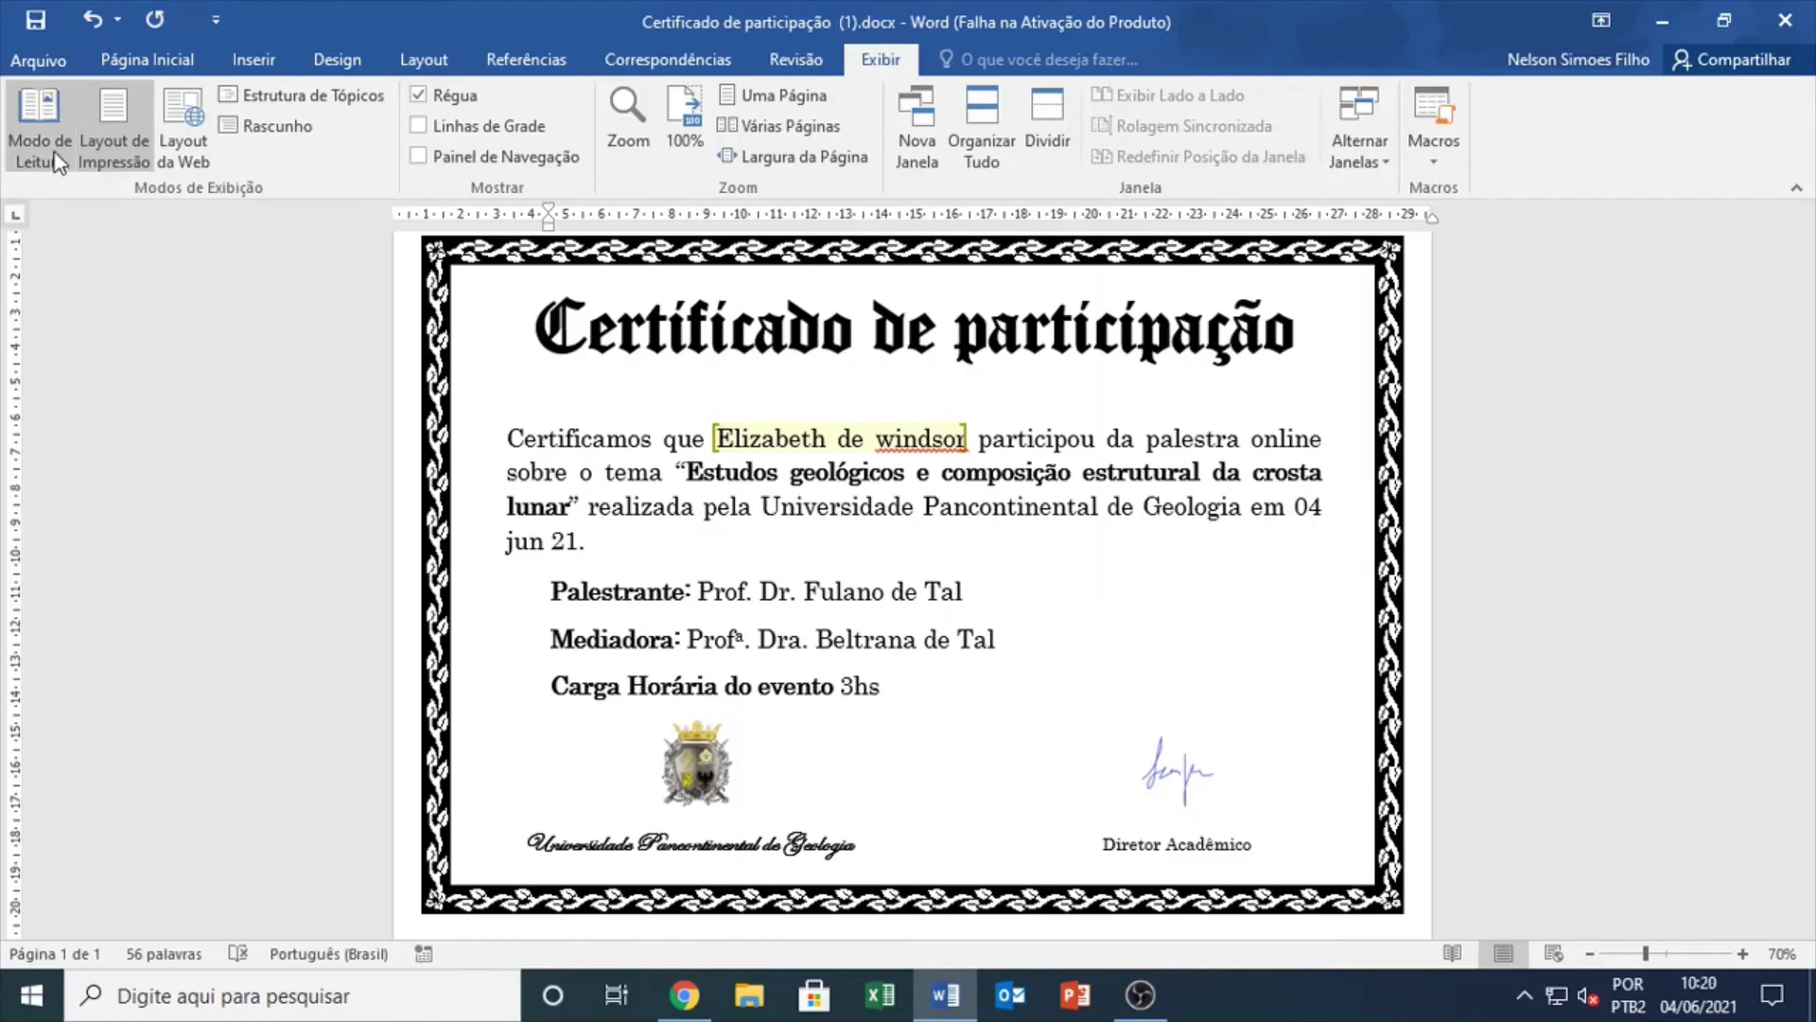
Open the Print page from Arquivo to preview the filled certificate
{"action": "left_click", "coordinate": [38, 59]}
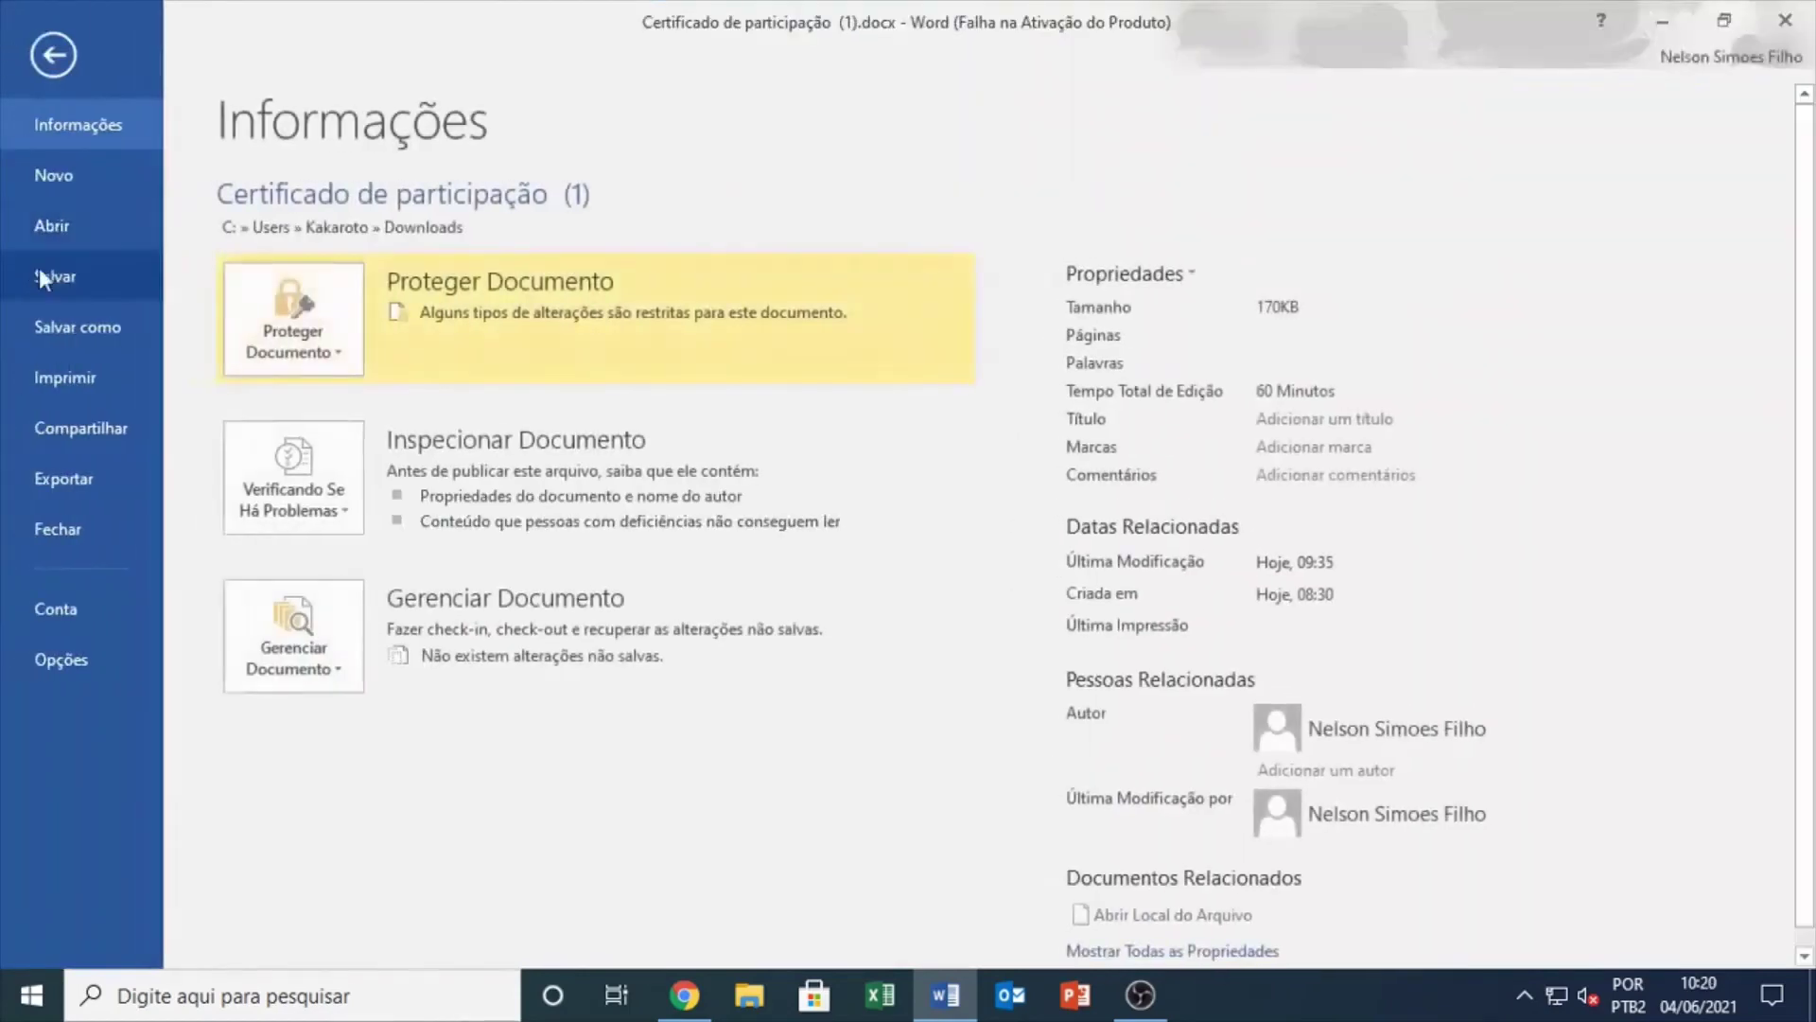
{"action": "left_click", "coordinate": [77, 383]}
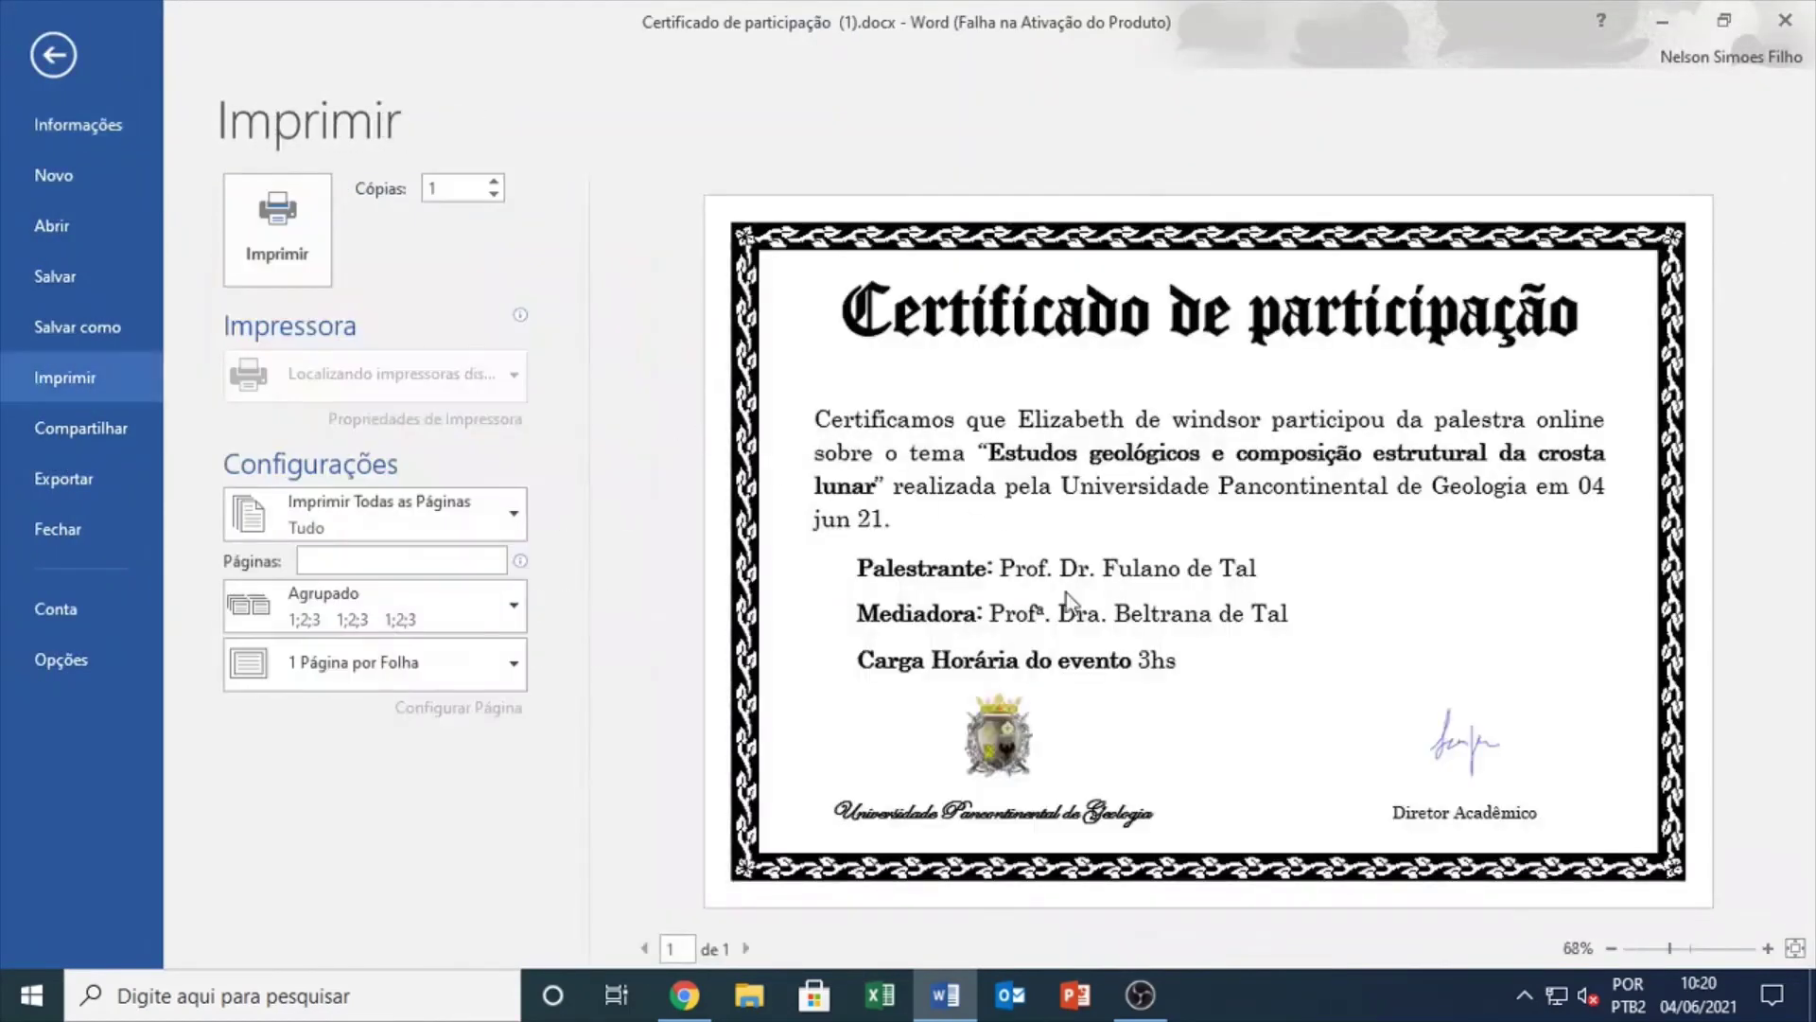